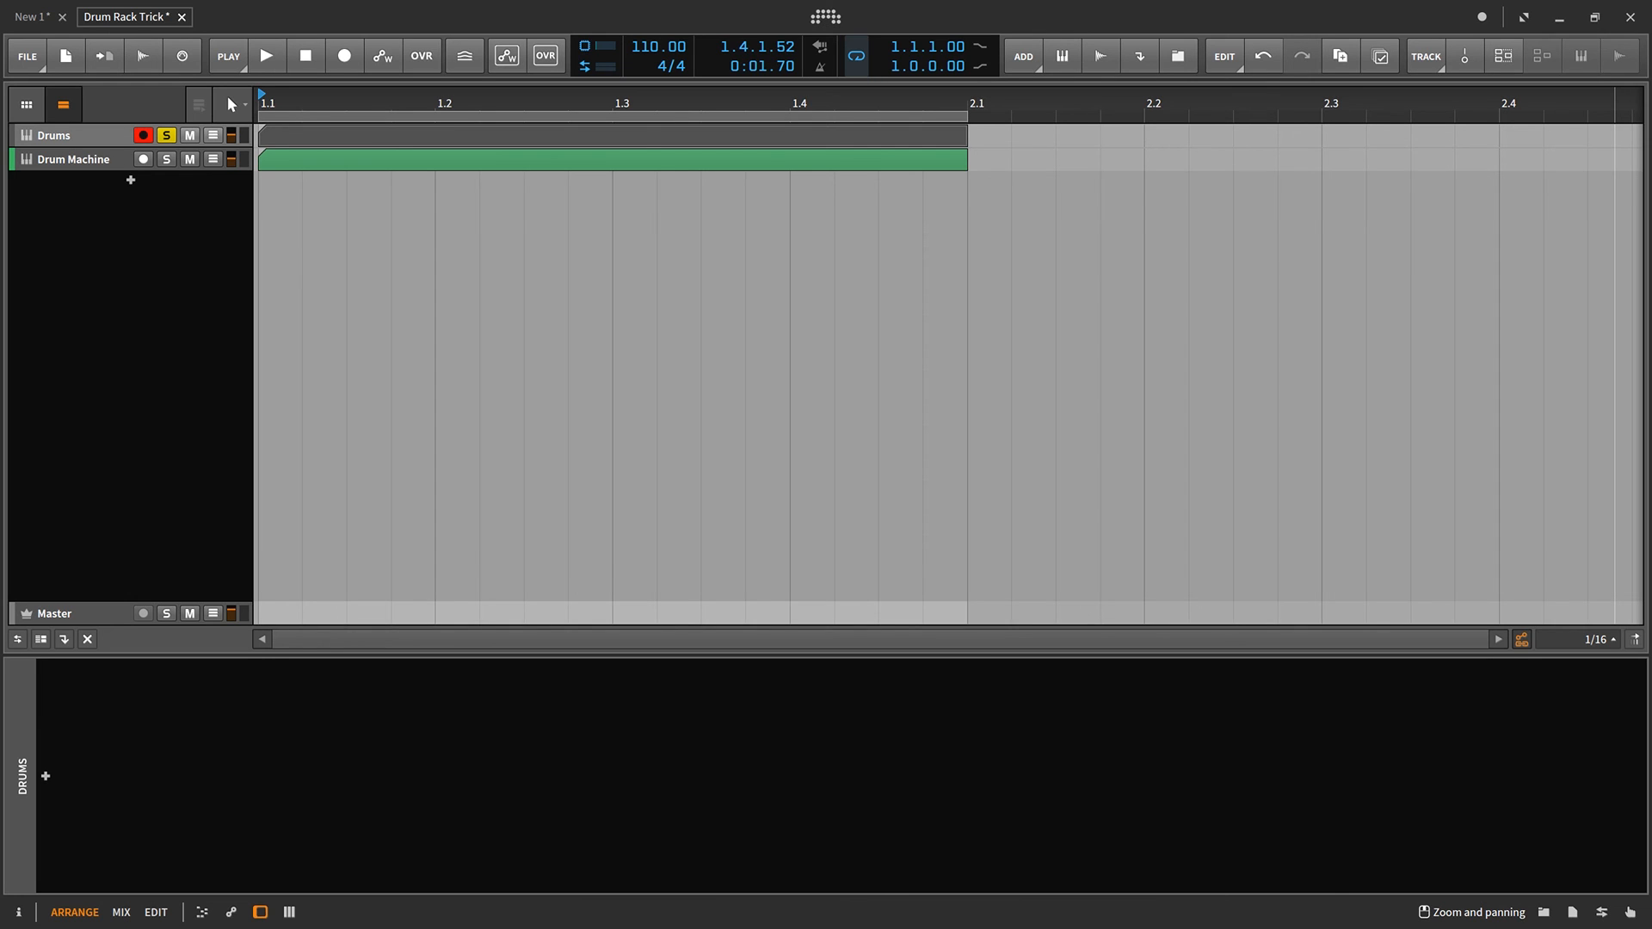
Add Bitwig's Drum Machine device from the device browser to the Drums track.
{"action": "key", "text": "b"}
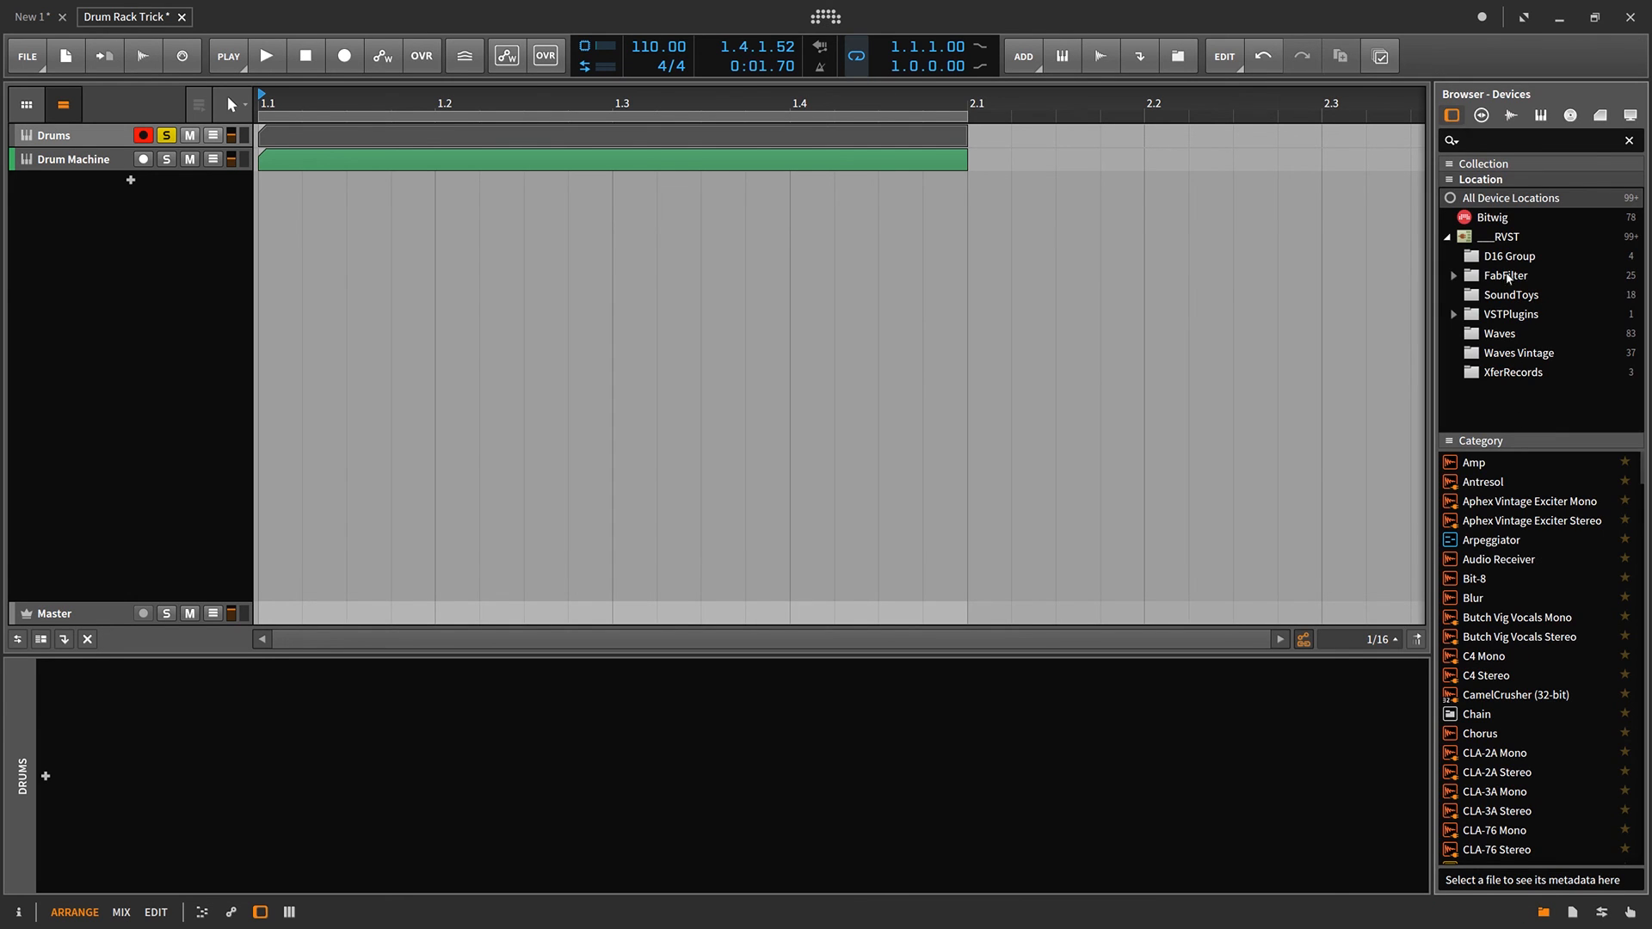
{"action": "left_click", "coordinate": [1492, 218]}
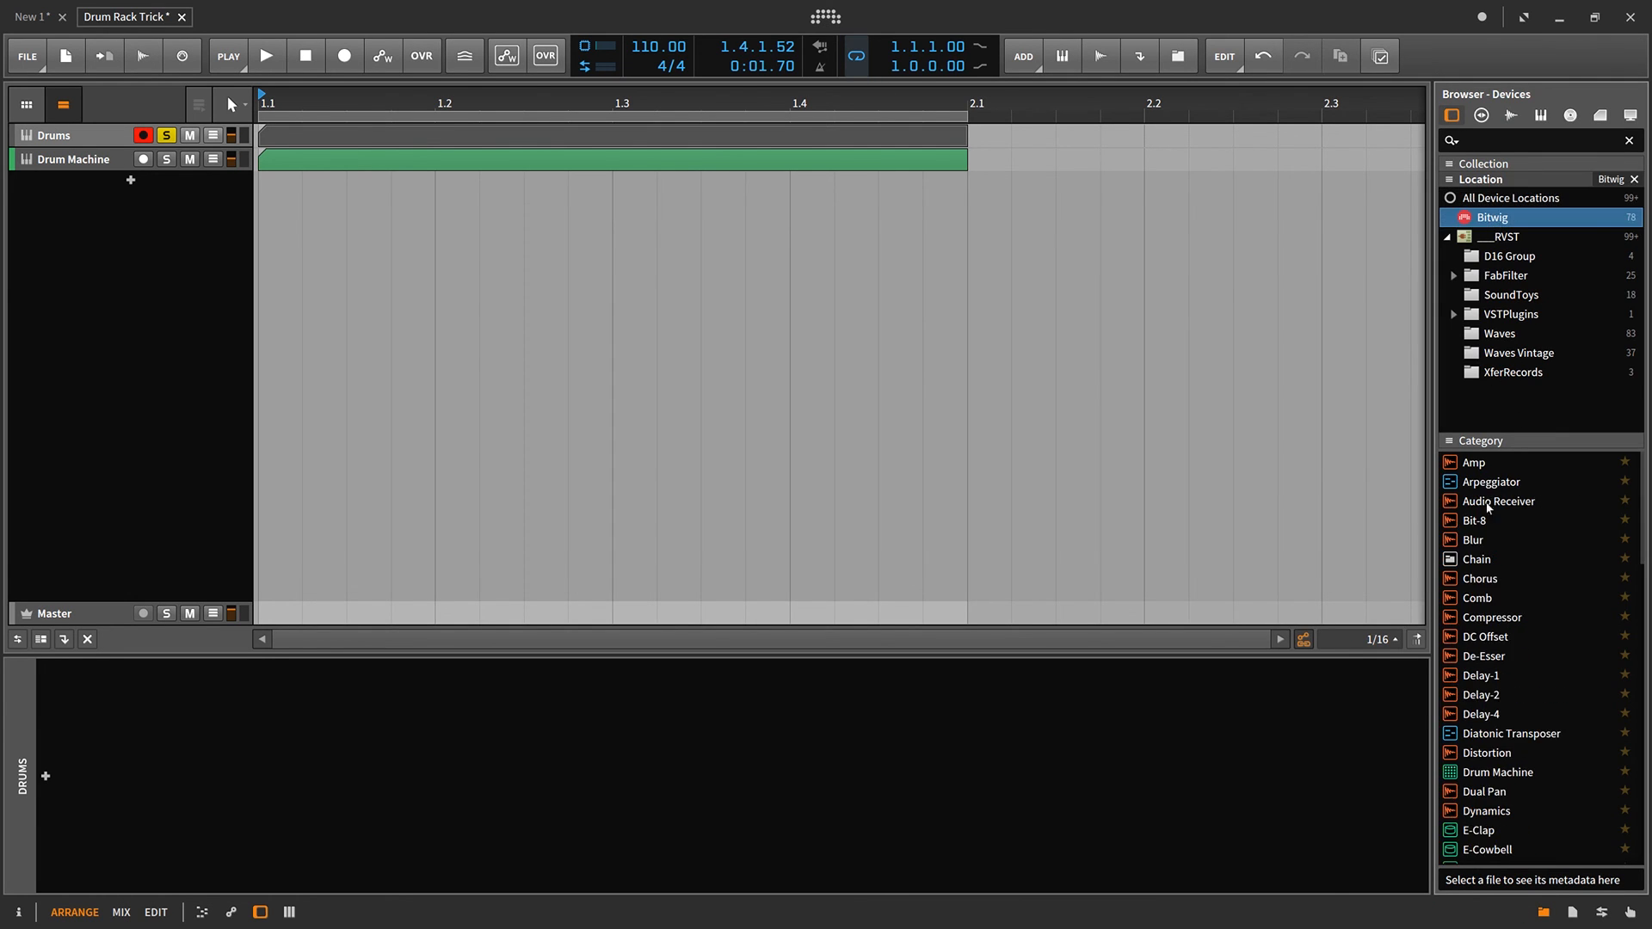
{"action": "left_click_drag", "start_coordinate": [1467, 774], "coordinate": [484, 808]}
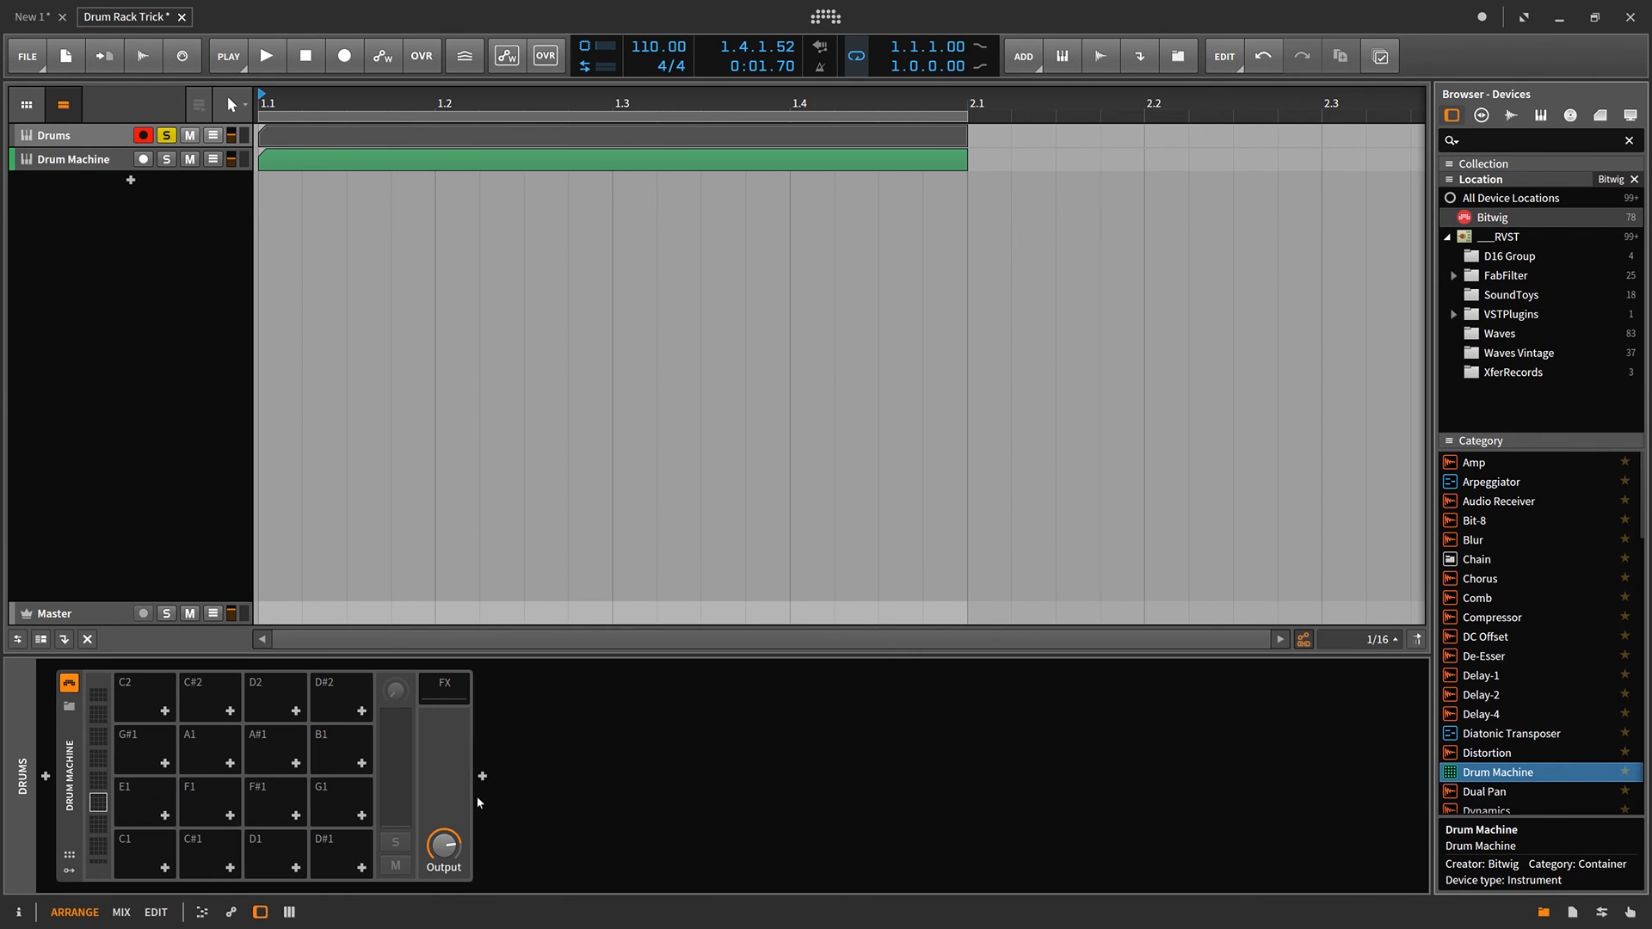
Load the whole Kicks sample folder, Kick Hard Difficile.wav through Kick Tight Warm.wav, onto the Drum Machine's pads starting at C1.
{"action": "left_click", "coordinate": [1511, 115]}
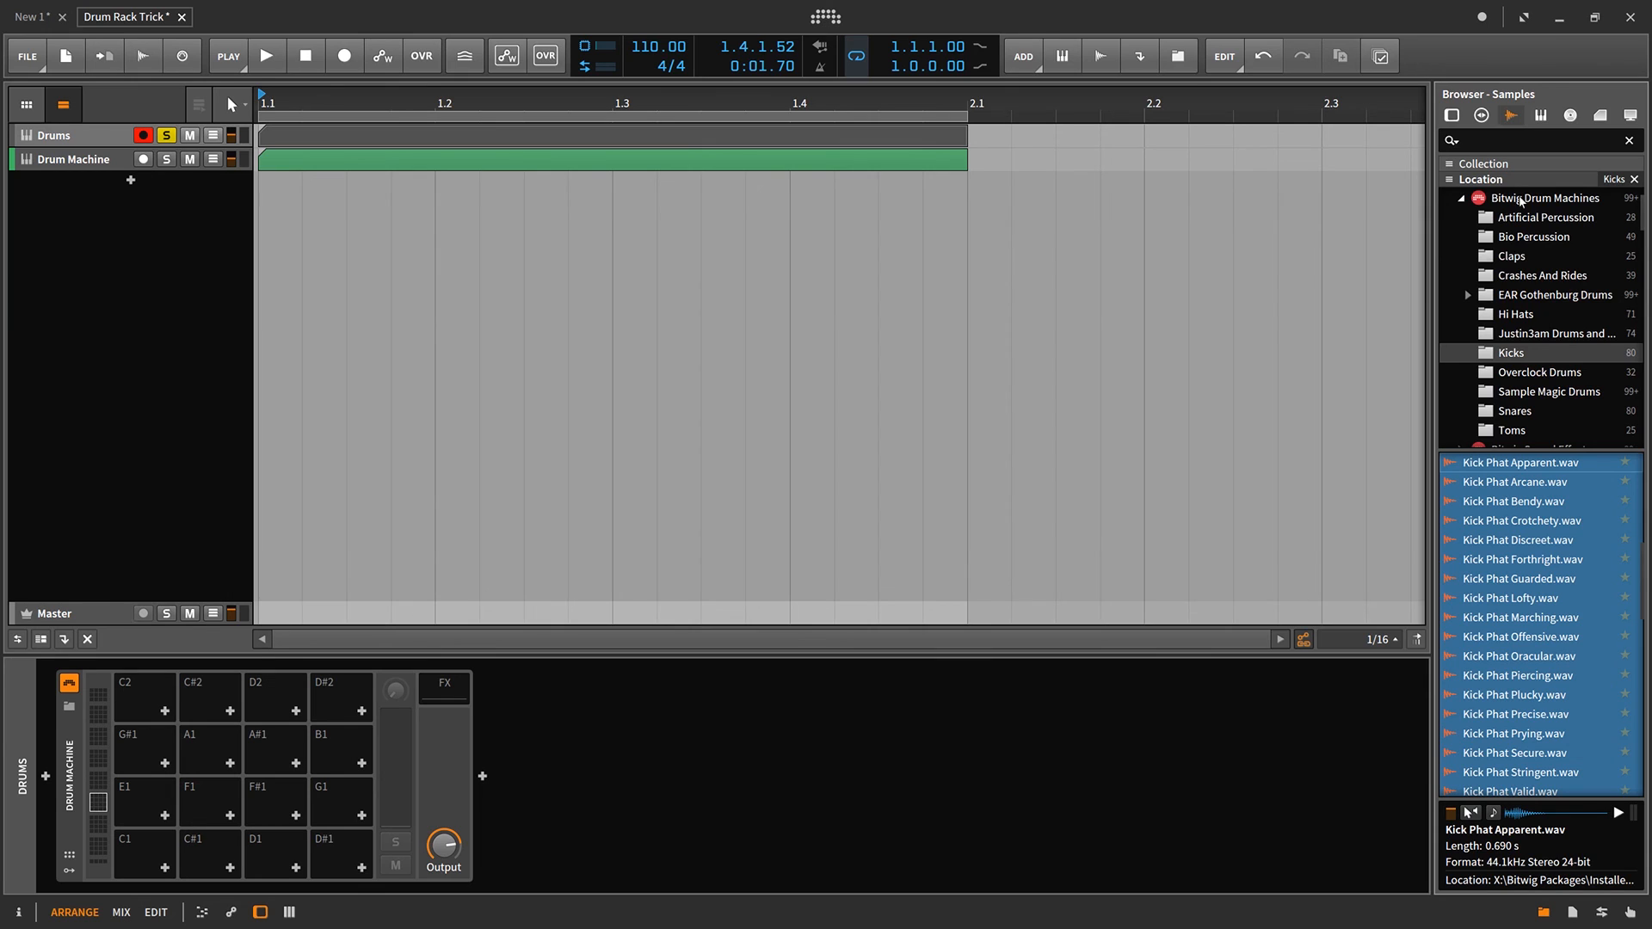
{"action": "left_click", "coordinate": [1486, 334]}
{"action": "left_click", "coordinate": [1488, 352]}
{"action": "scroll", "coordinate": [1573, 588], "scroll_direction": "down", "scroll_amount": 15}
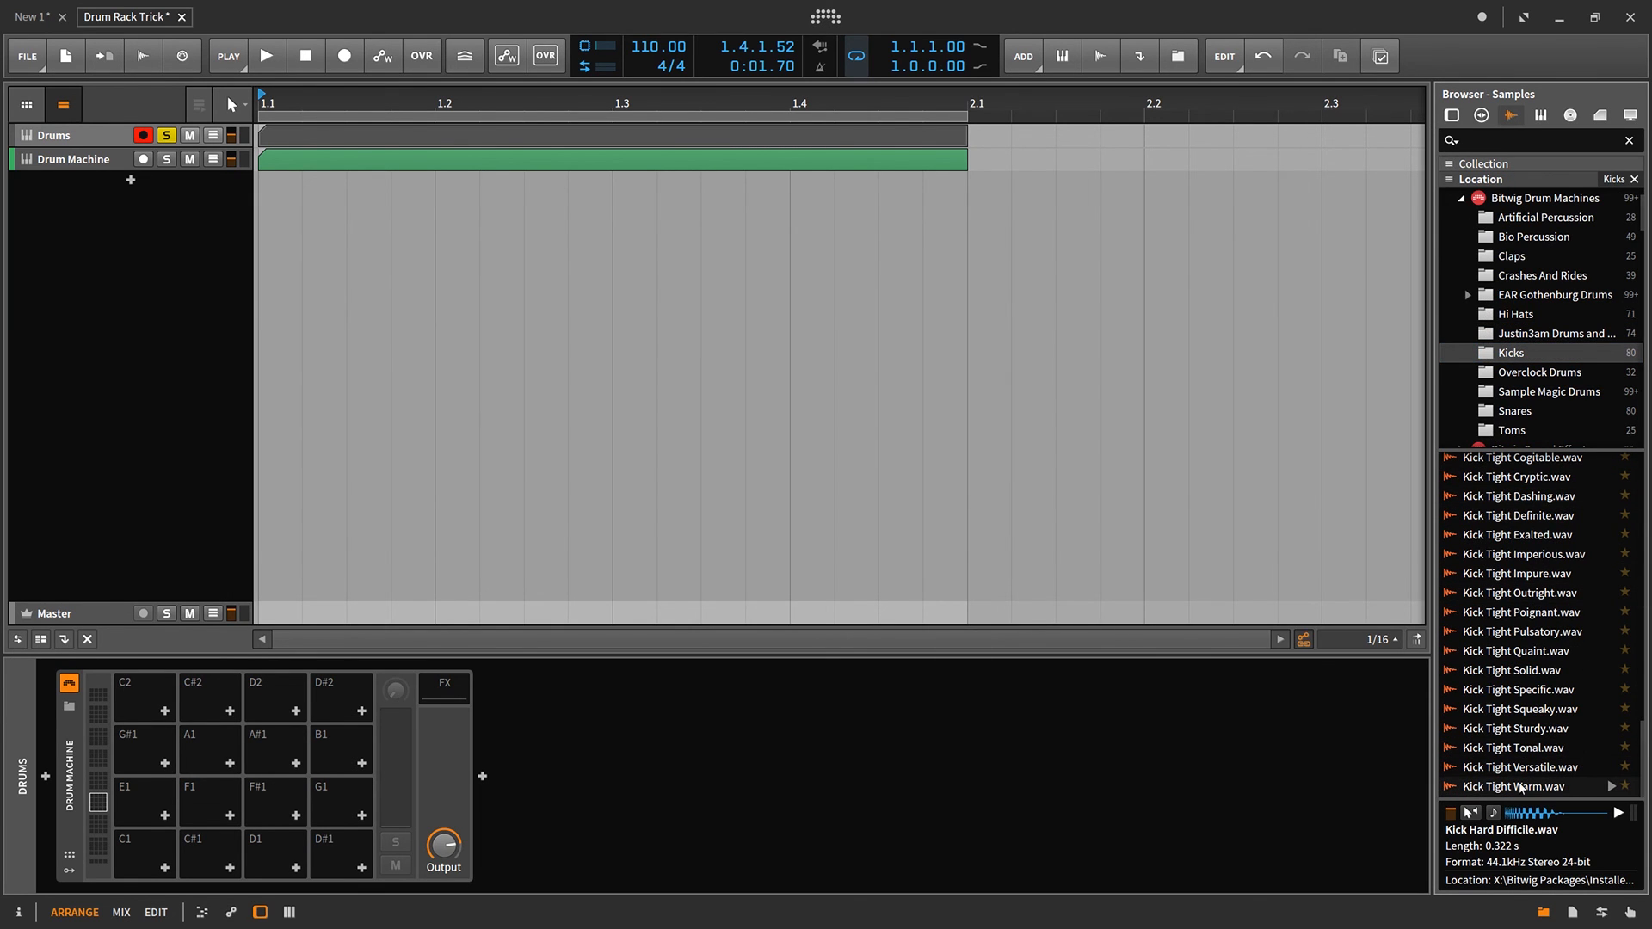
{"action": "left_click", "coordinate": [1519, 787], "text": "shift"}
{"action": "scroll", "coordinate": [1520, 786], "scroll_direction": "up", "scroll_amount": 15}
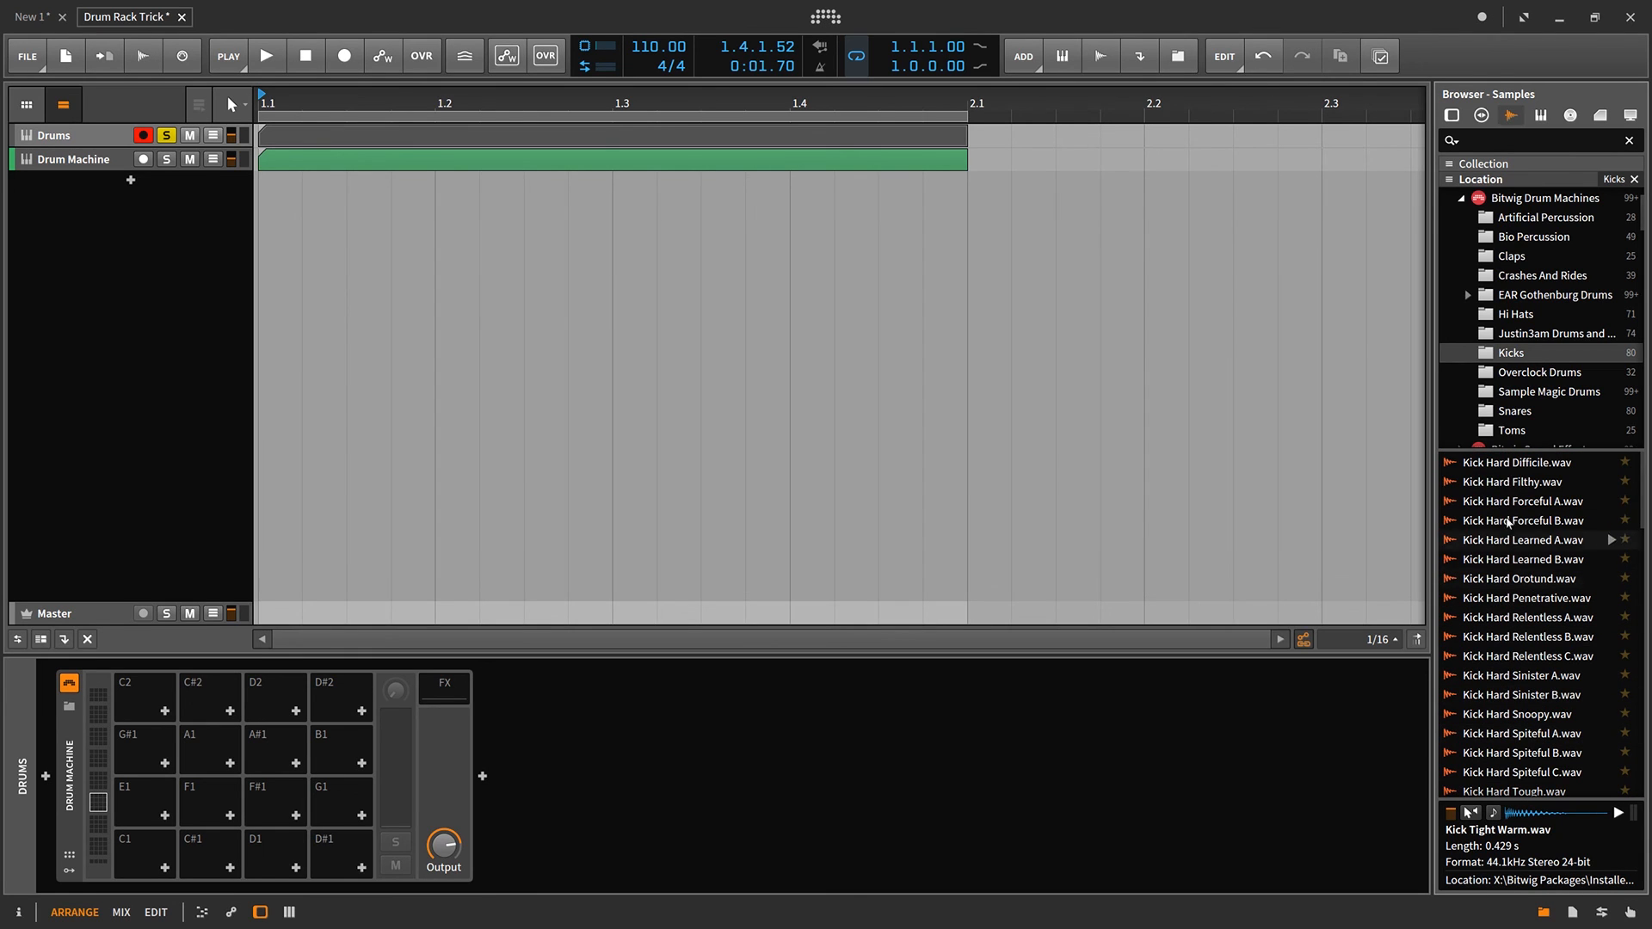
{"action": "left_click", "coordinate": [1507, 465]}
{"action": "scroll", "coordinate": [1519, 517], "scroll_direction": "down", "scroll_amount": 15}
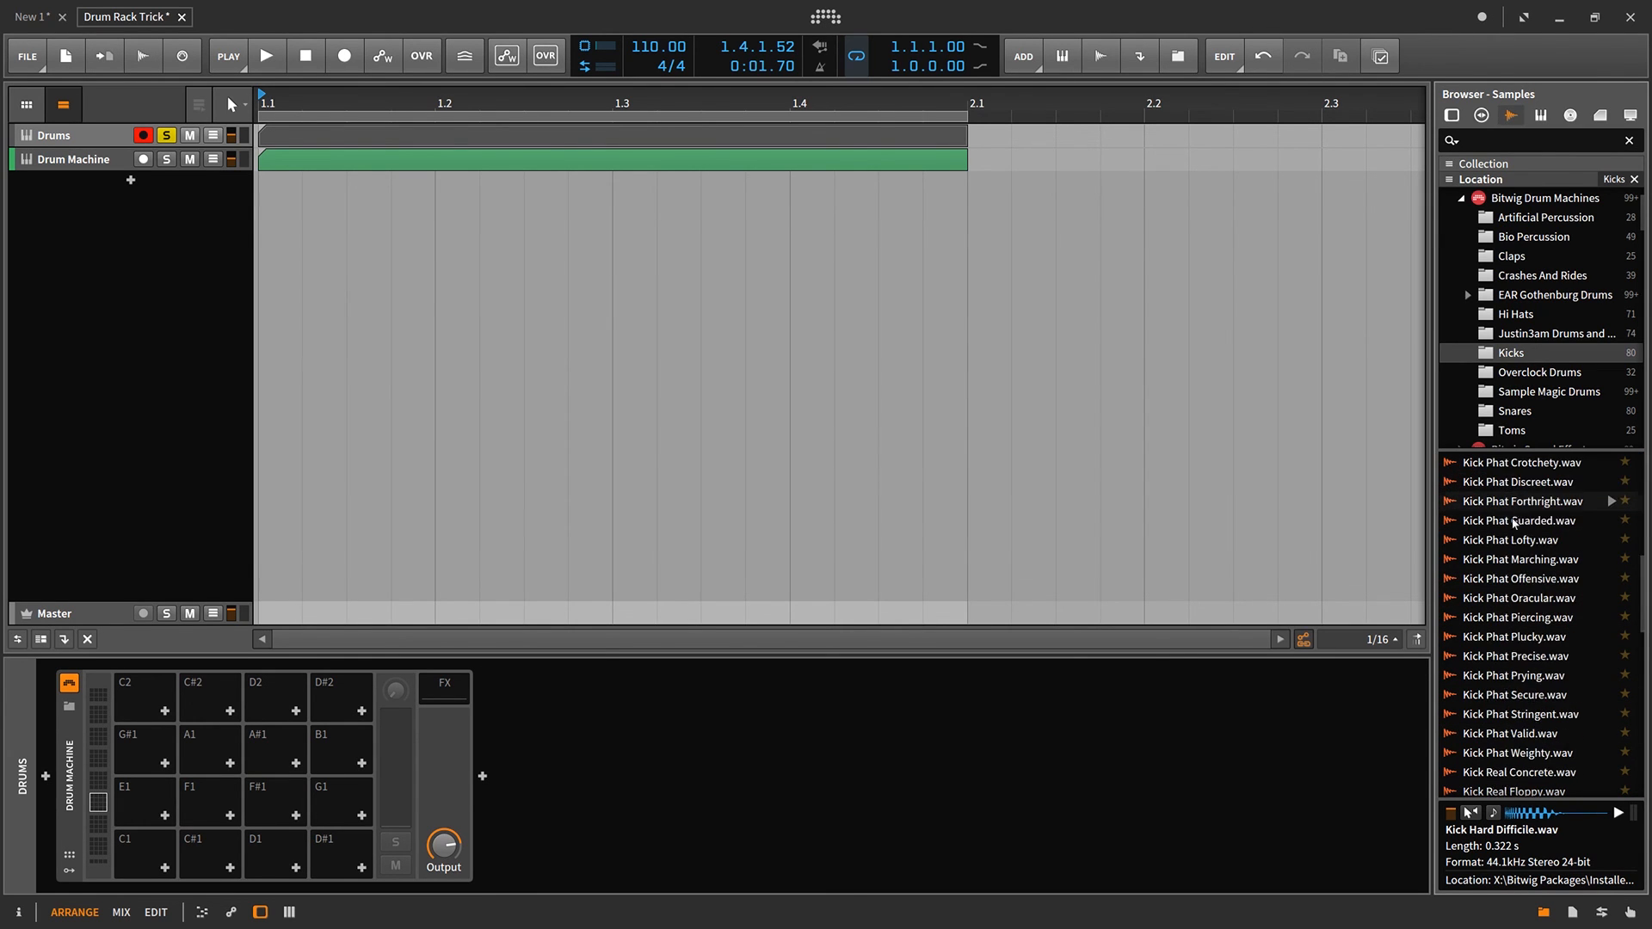
{"action": "left_click", "coordinate": [1514, 787], "text": "shift"}
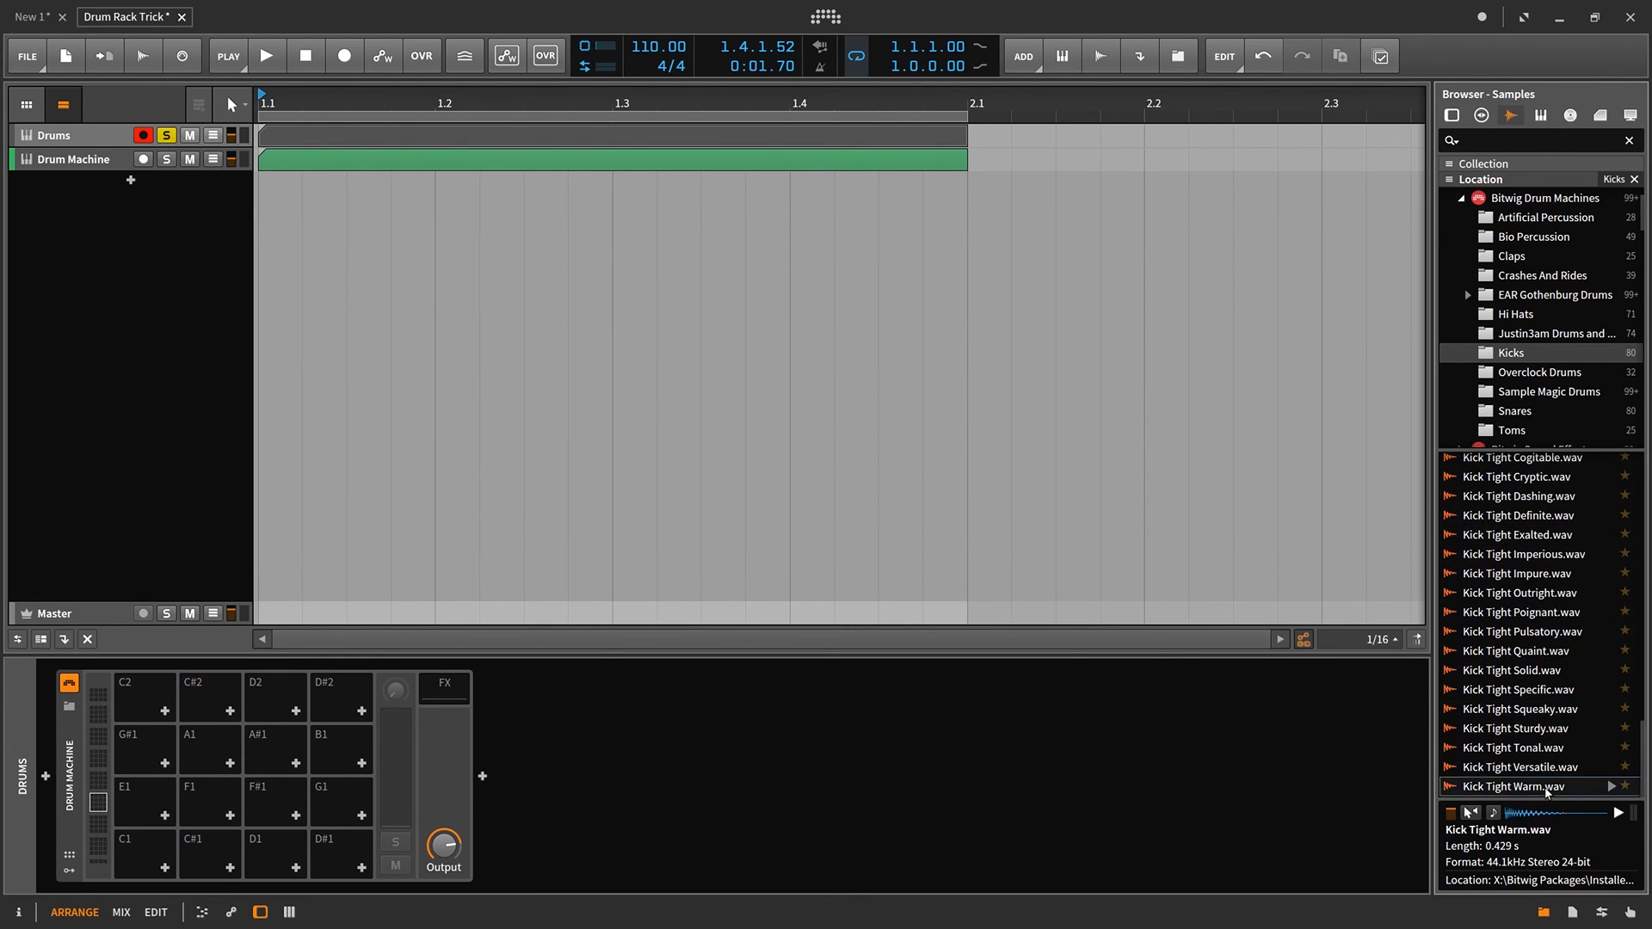
{"action": "left_click_drag", "start_coordinate": [1492, 534], "coordinate": [144, 854]}
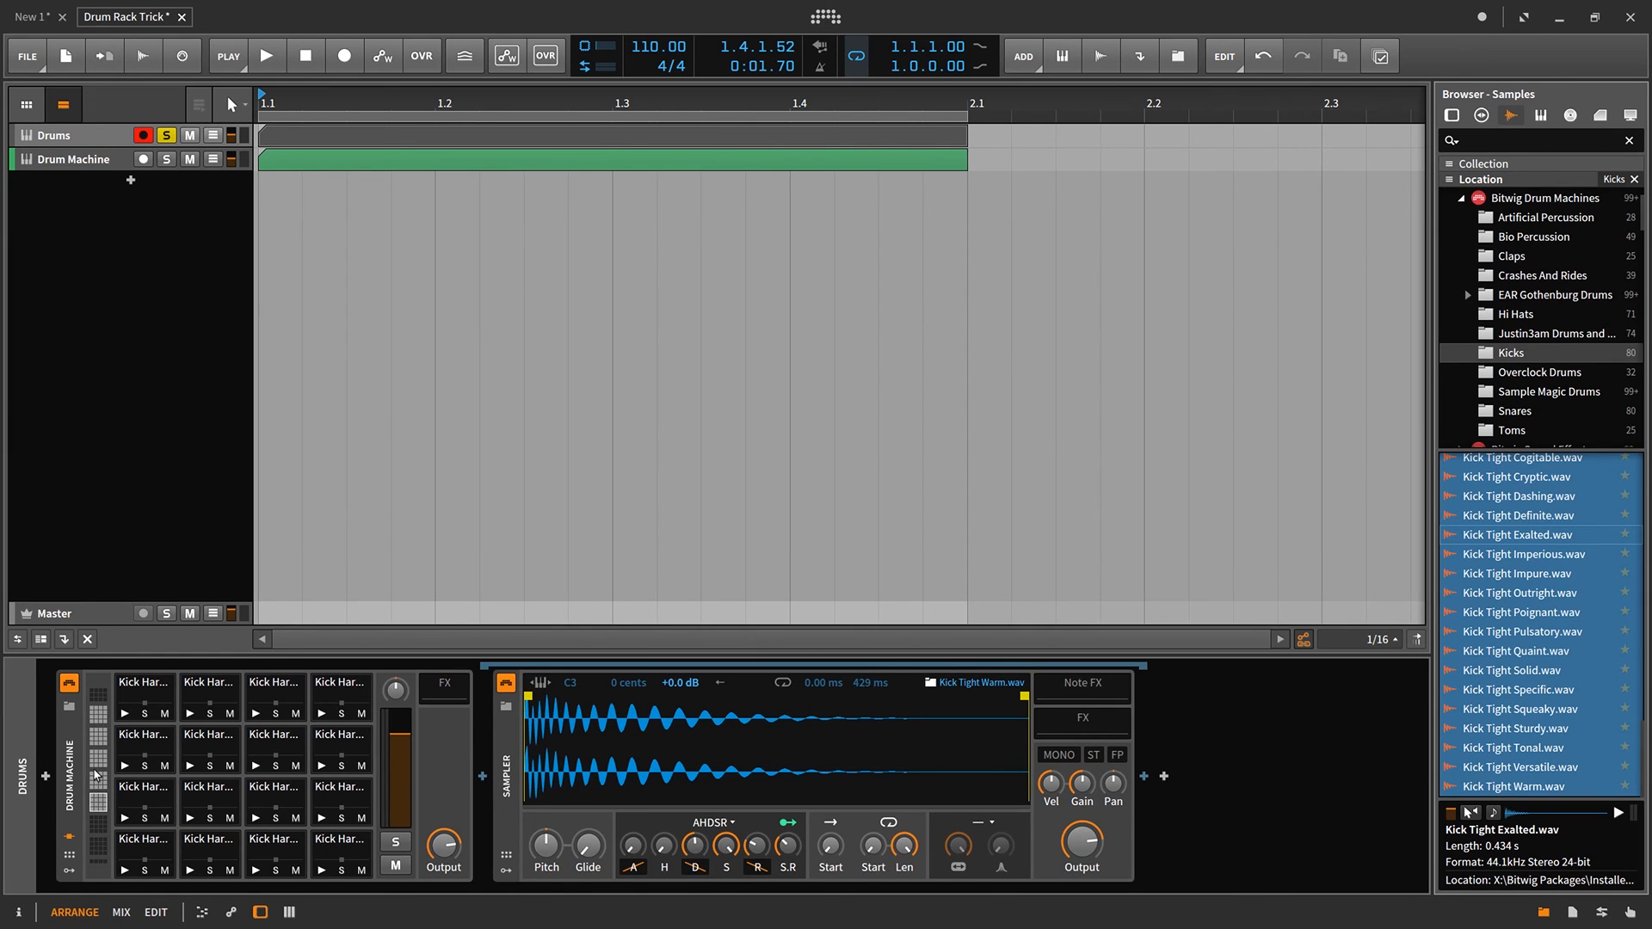
{"action": "mouse_move", "coordinate": [92, 800]}
{"action": "left_mouse_down"}
{"action": "mouse_move", "coordinate": [98, 745]}
{"action": "mouse_move", "coordinate": [101, 802]}
{"action": "left_mouse_up"}
Insert a Note Pitch Shifter before the Drum Machine and map its Semitones value to a hardware controller.
{"action": "left_click", "coordinate": [46, 775]}
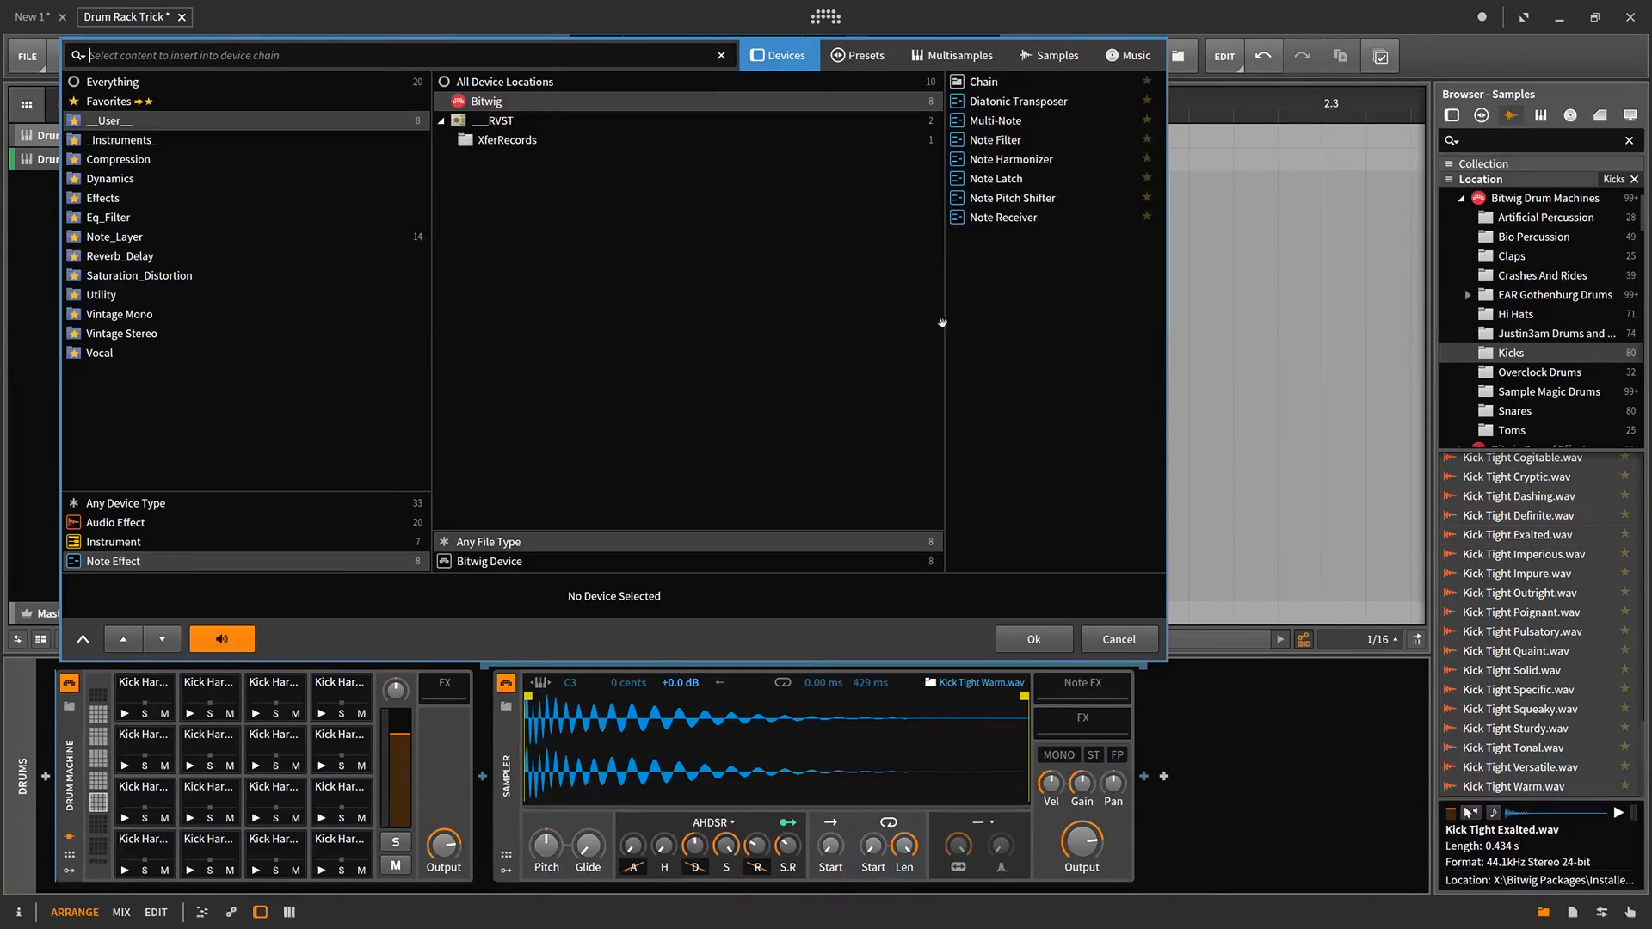
{"action": "left_click", "coordinate": [1006, 199]}
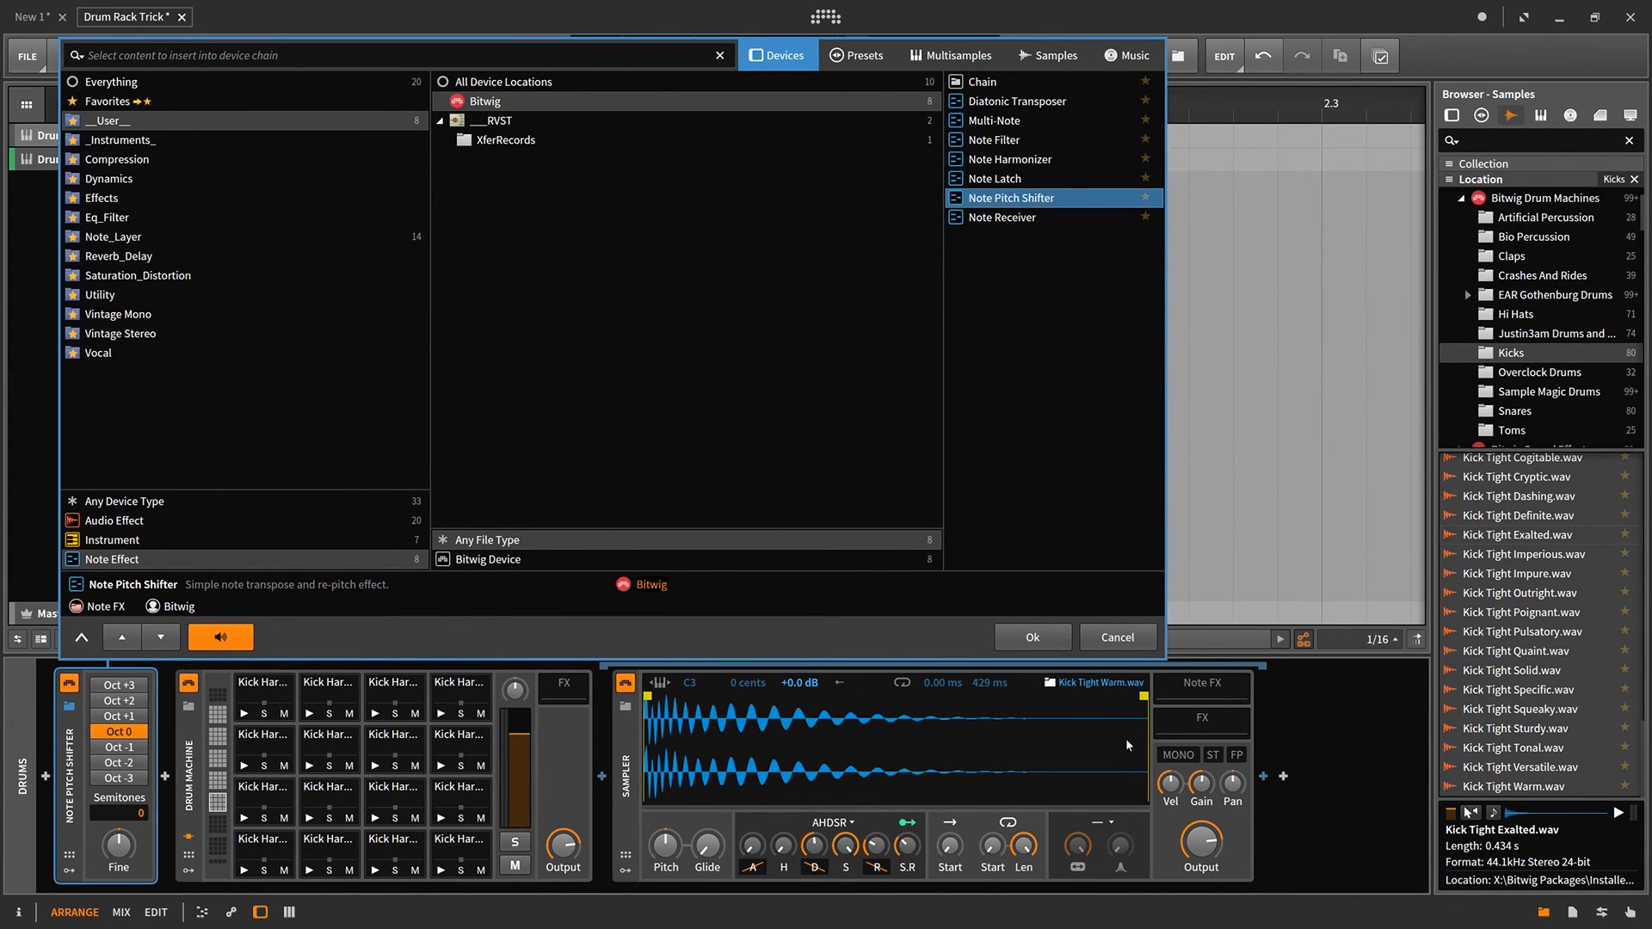
{"action": "left_click", "coordinate": [1054, 637]}
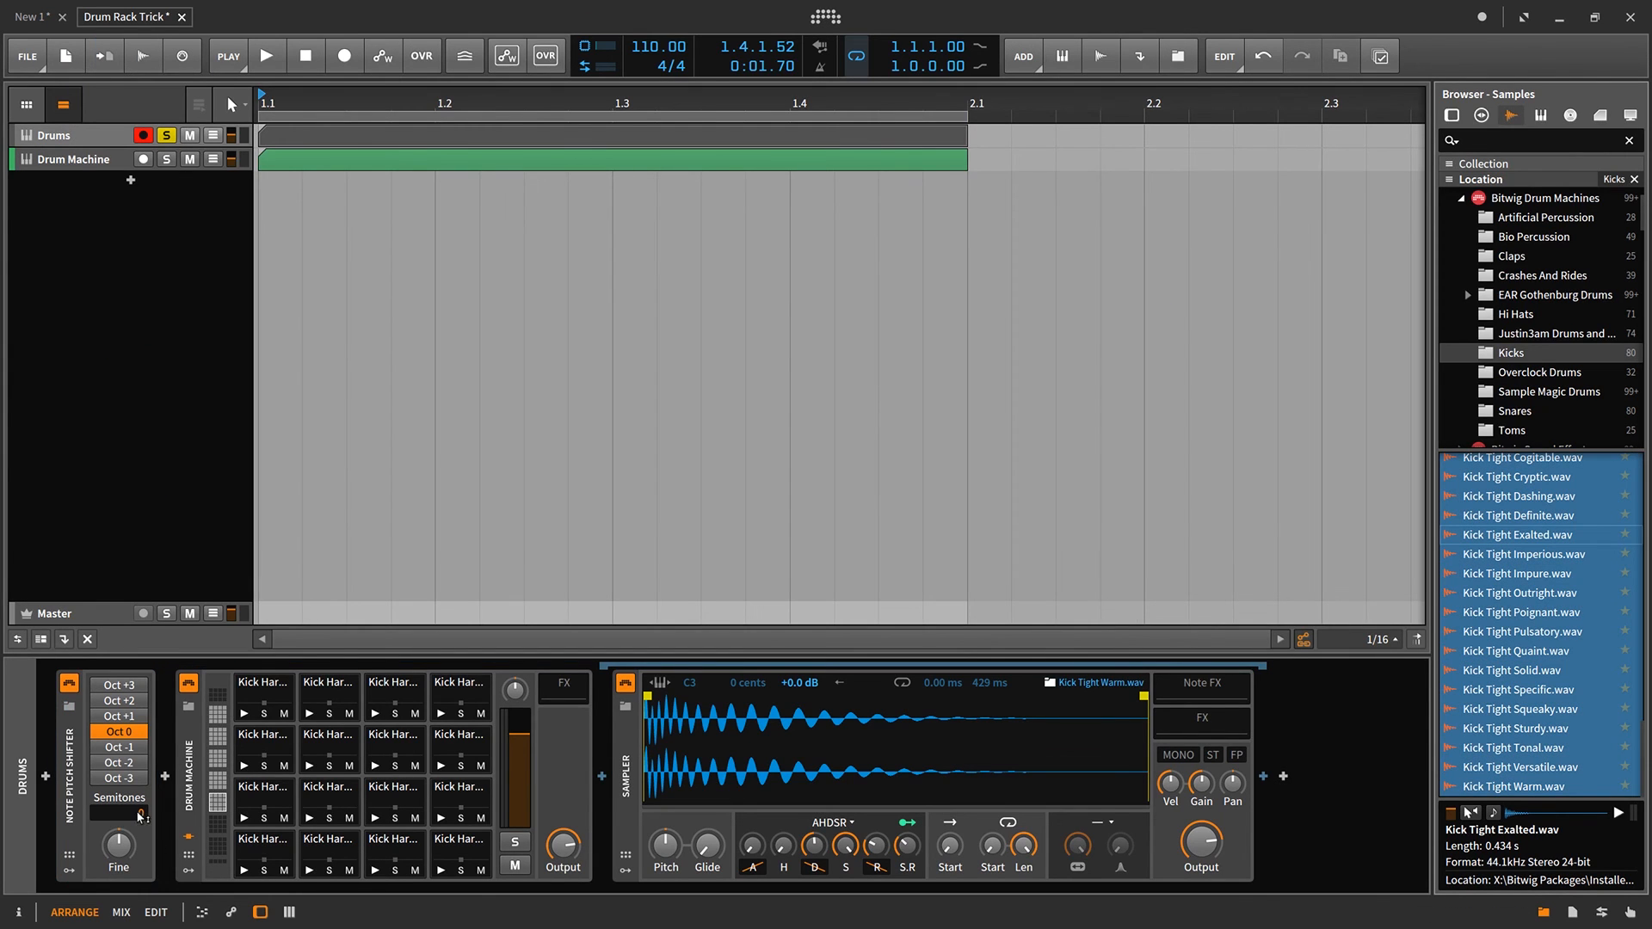
{"action": "right_click", "coordinate": [140, 814]}
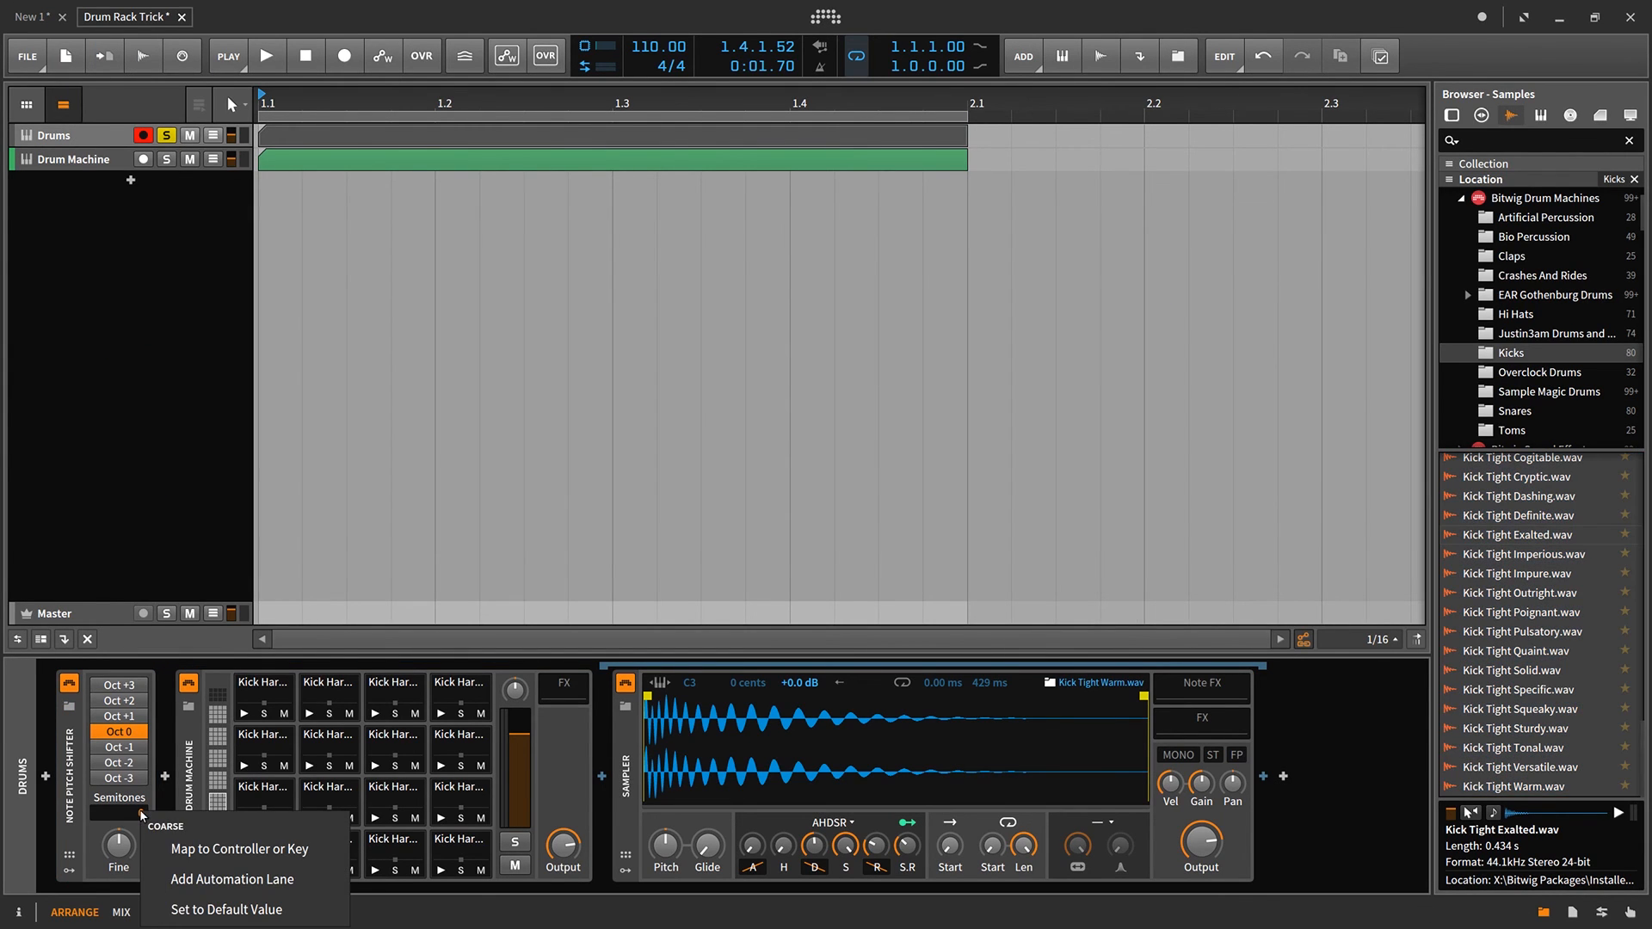
{"action": "left_click", "coordinate": [244, 852]}
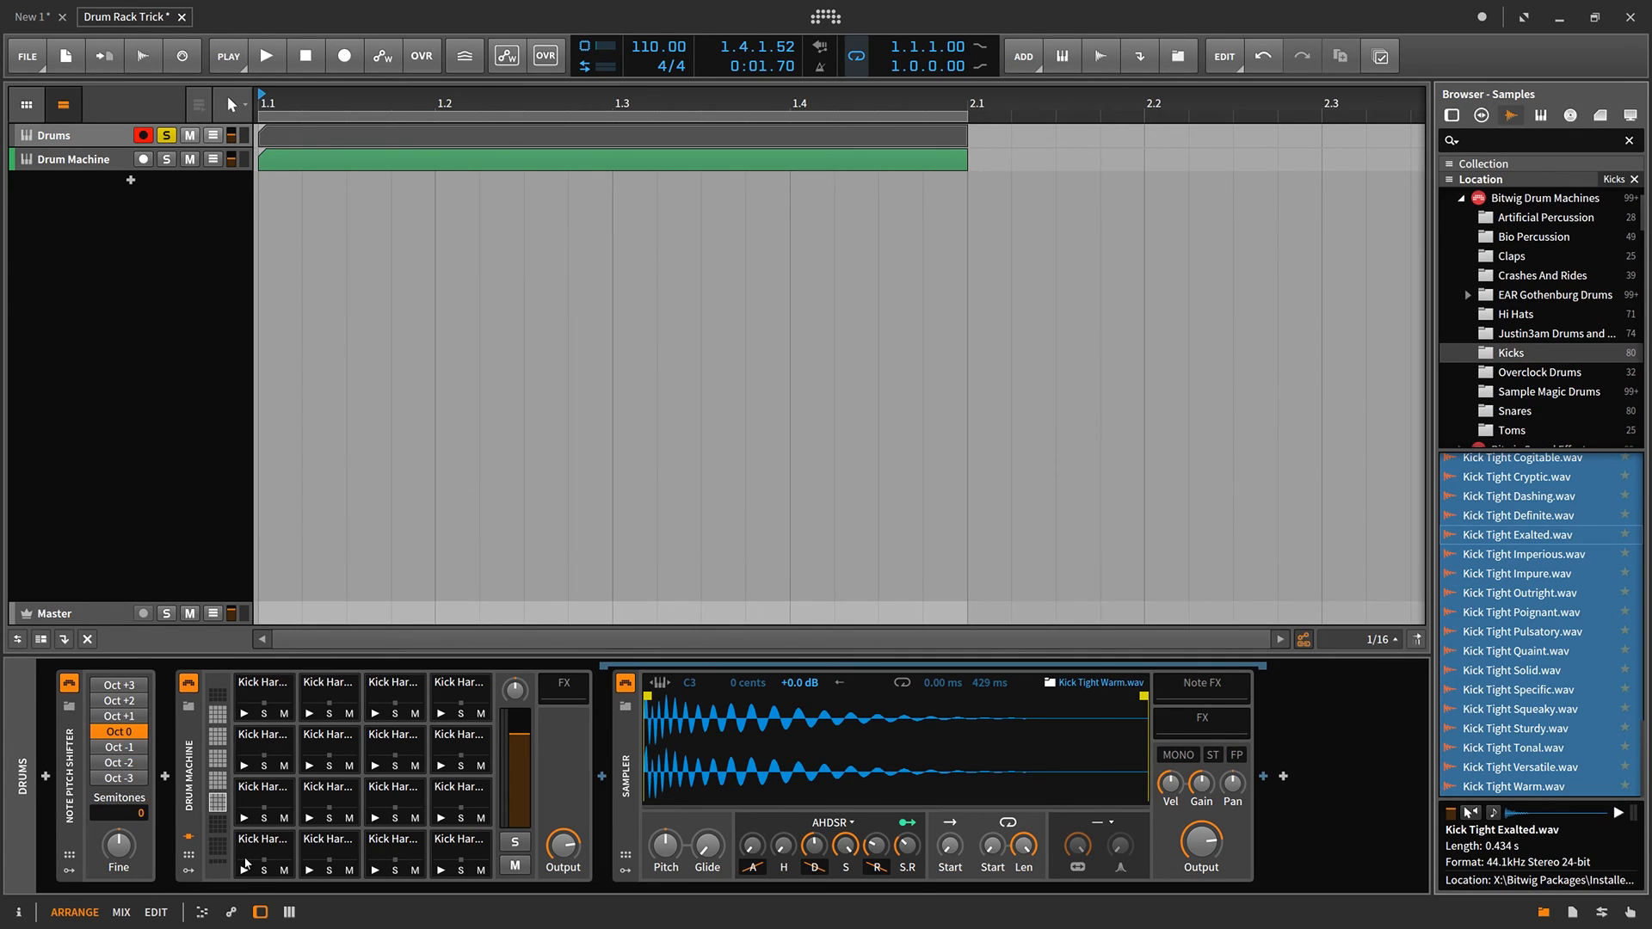
Audition the kicks during loop playback at octave shifts +1, +2 and +3, leaving the Note Pitch Shifter at Oct +2 and 26 semitones.
{"action": "left_click", "coordinate": [266, 57]}
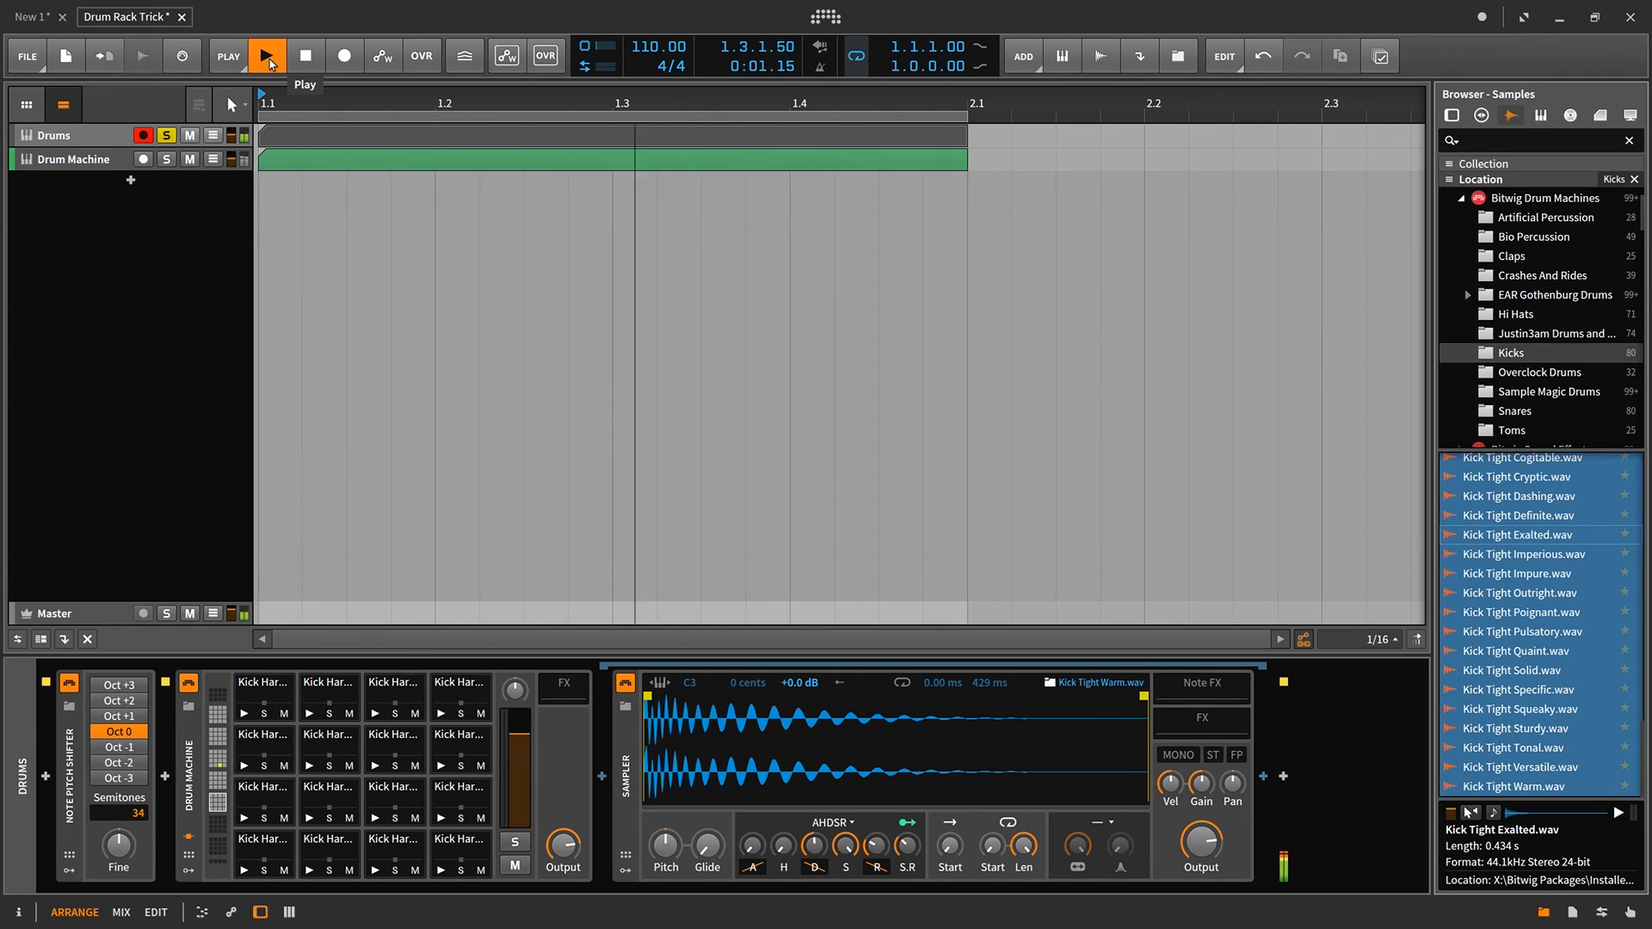
{"action": "left_click", "coordinate": [134, 713]}
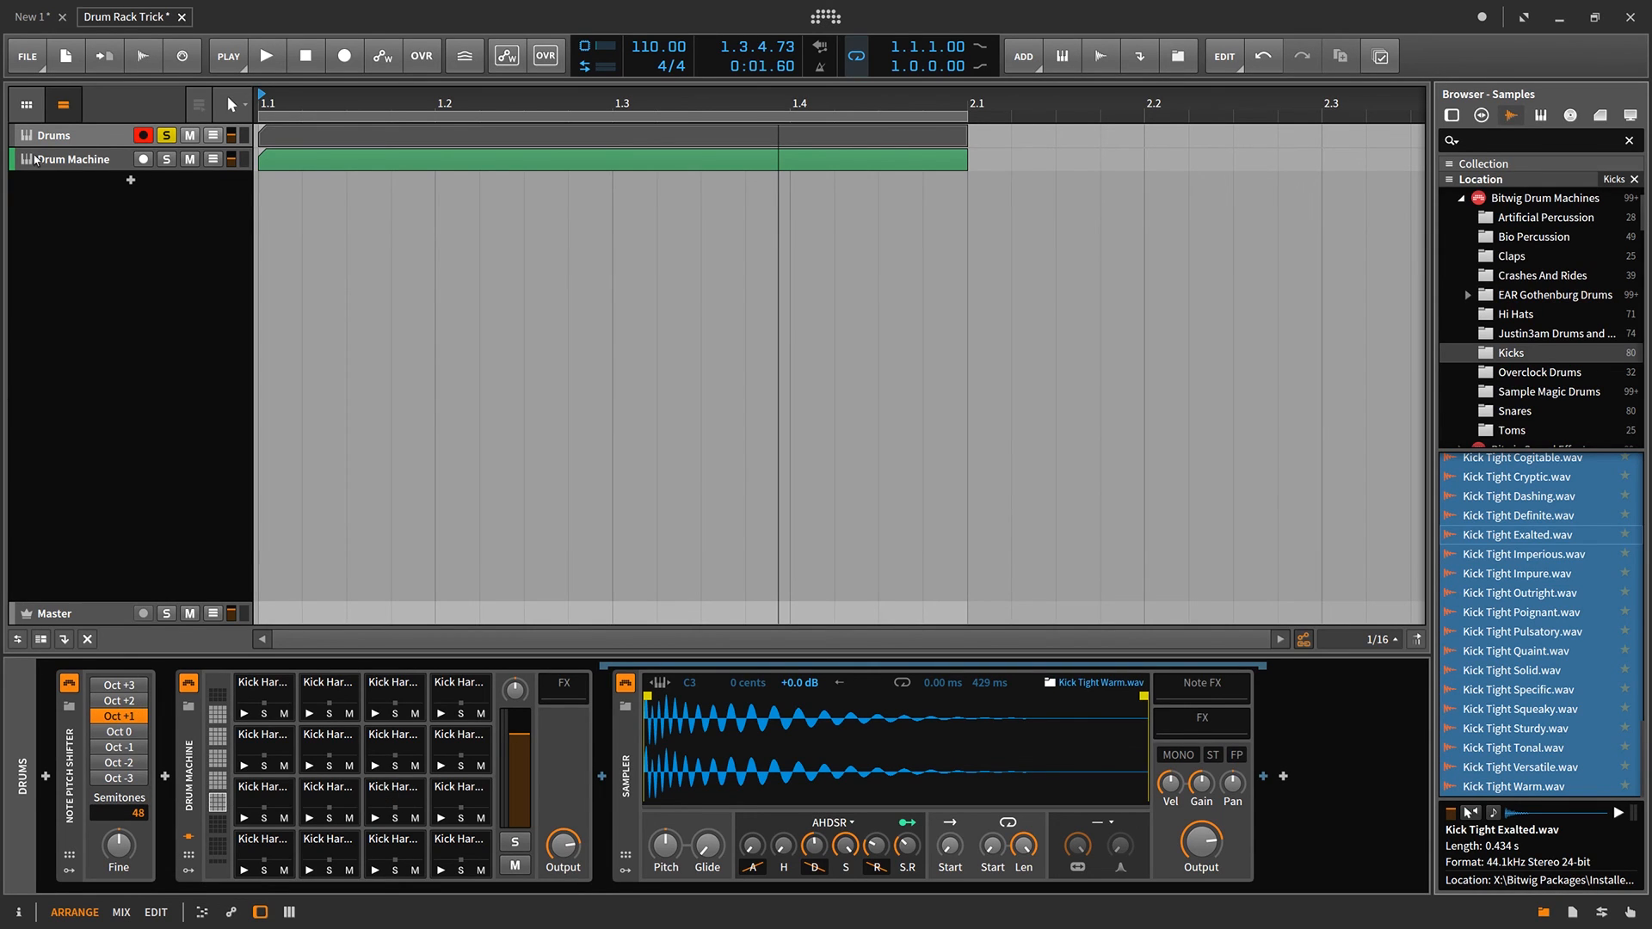
{"action": "left_click", "coordinate": [265, 57]}
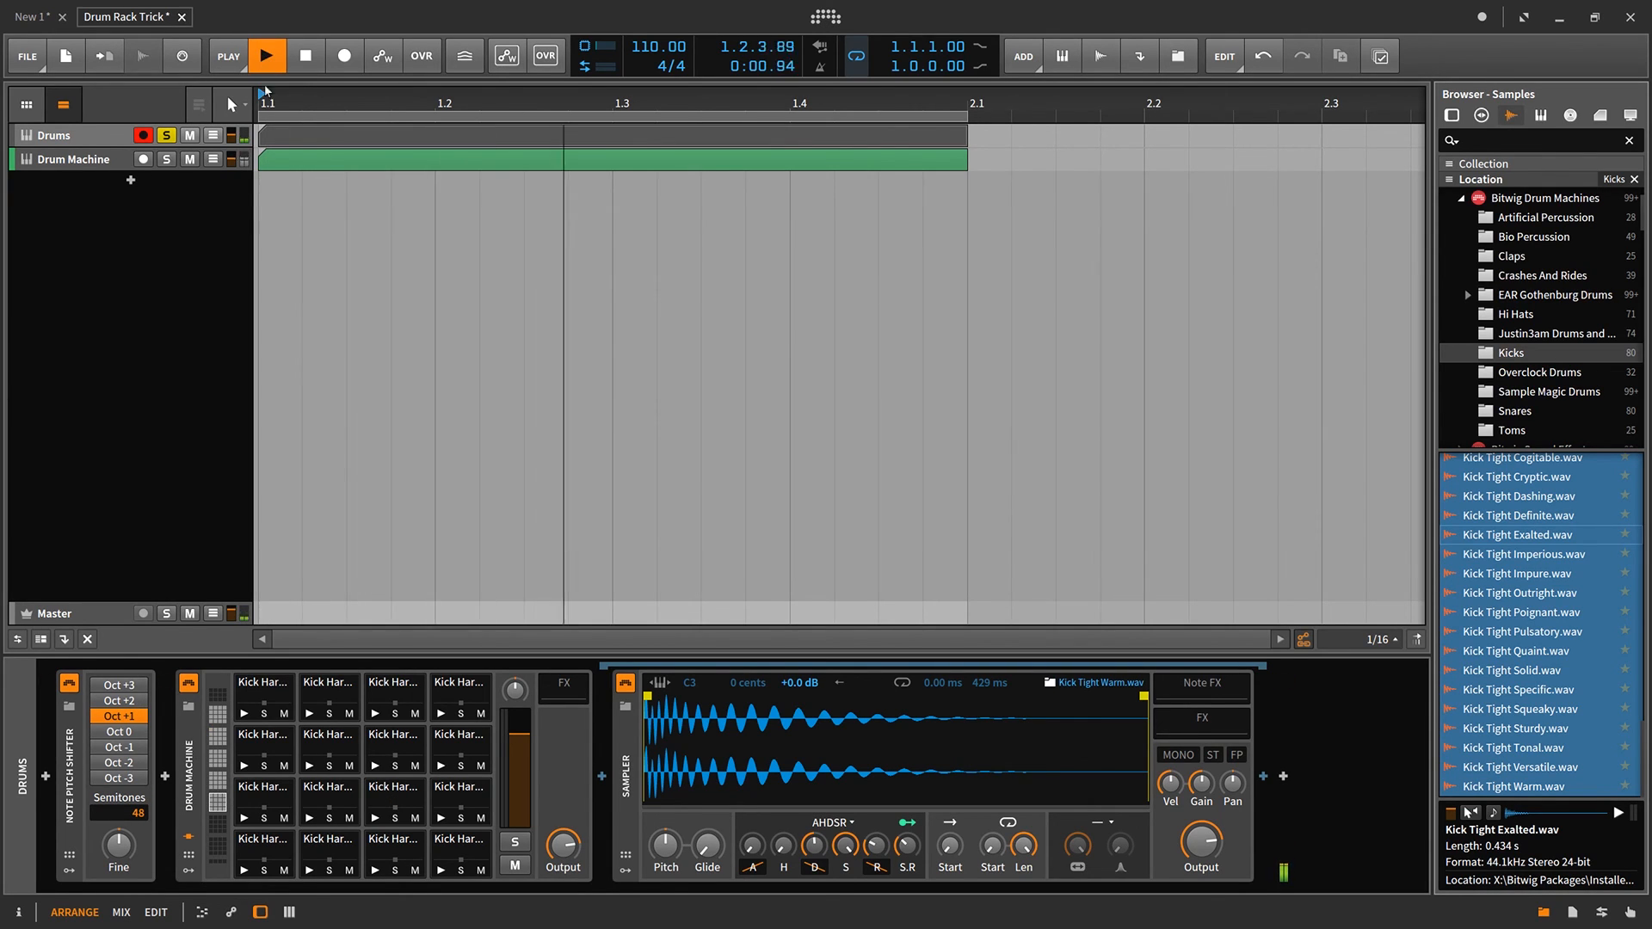
{"action": "left_click", "coordinate": [132, 704]}
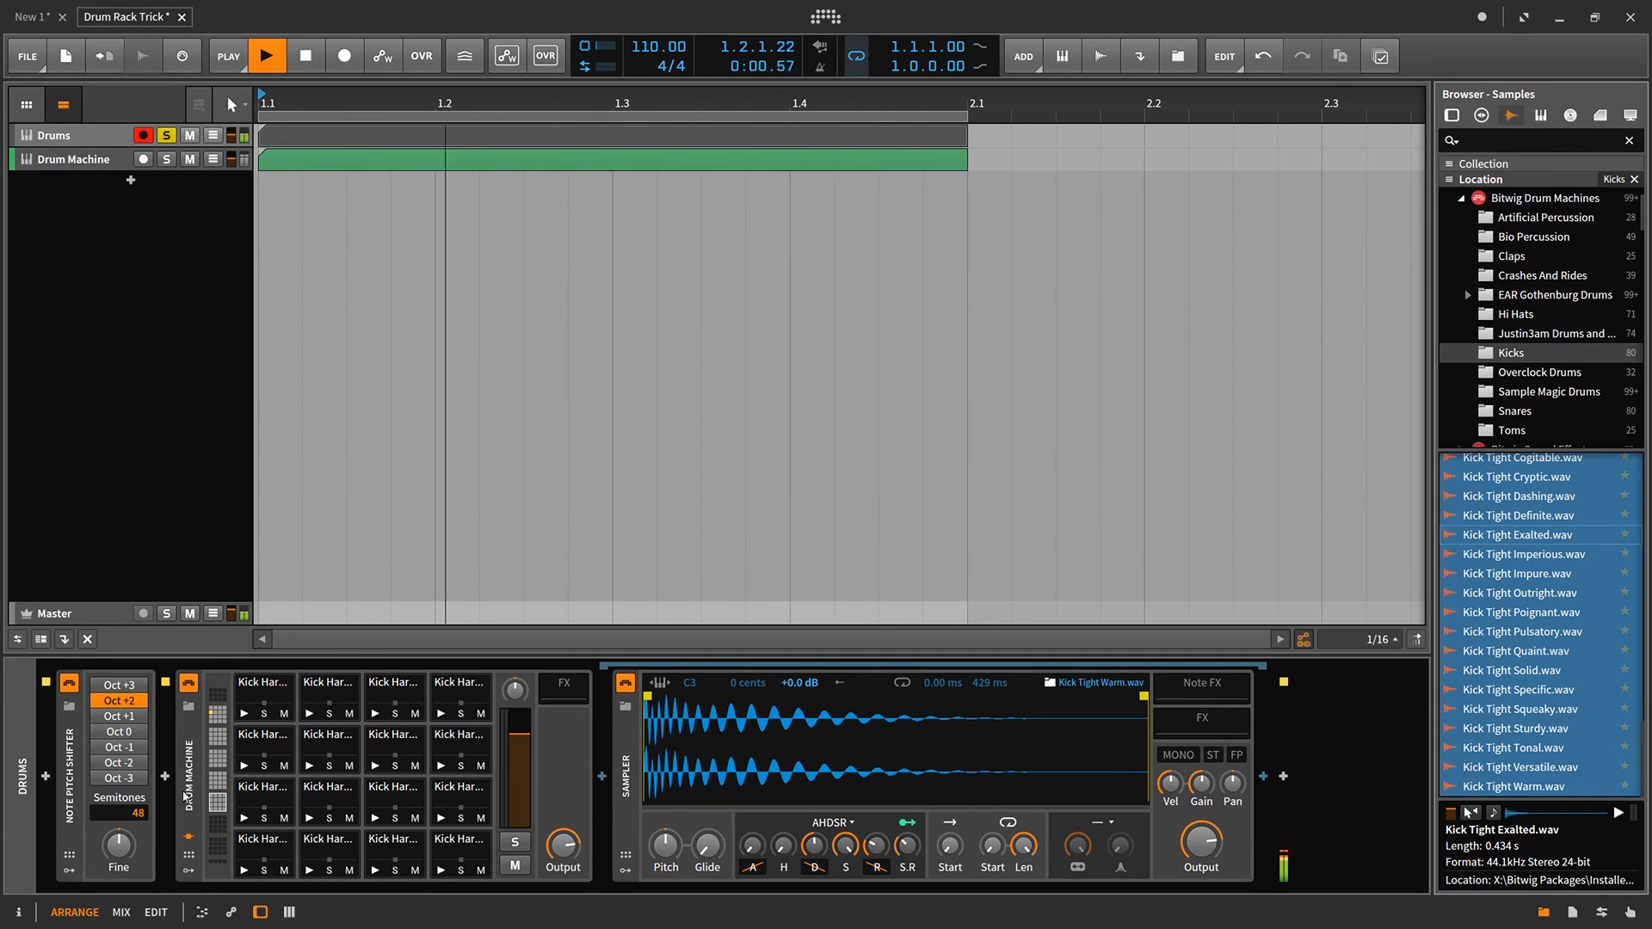
{"action": "left_click", "coordinate": [121, 685]}
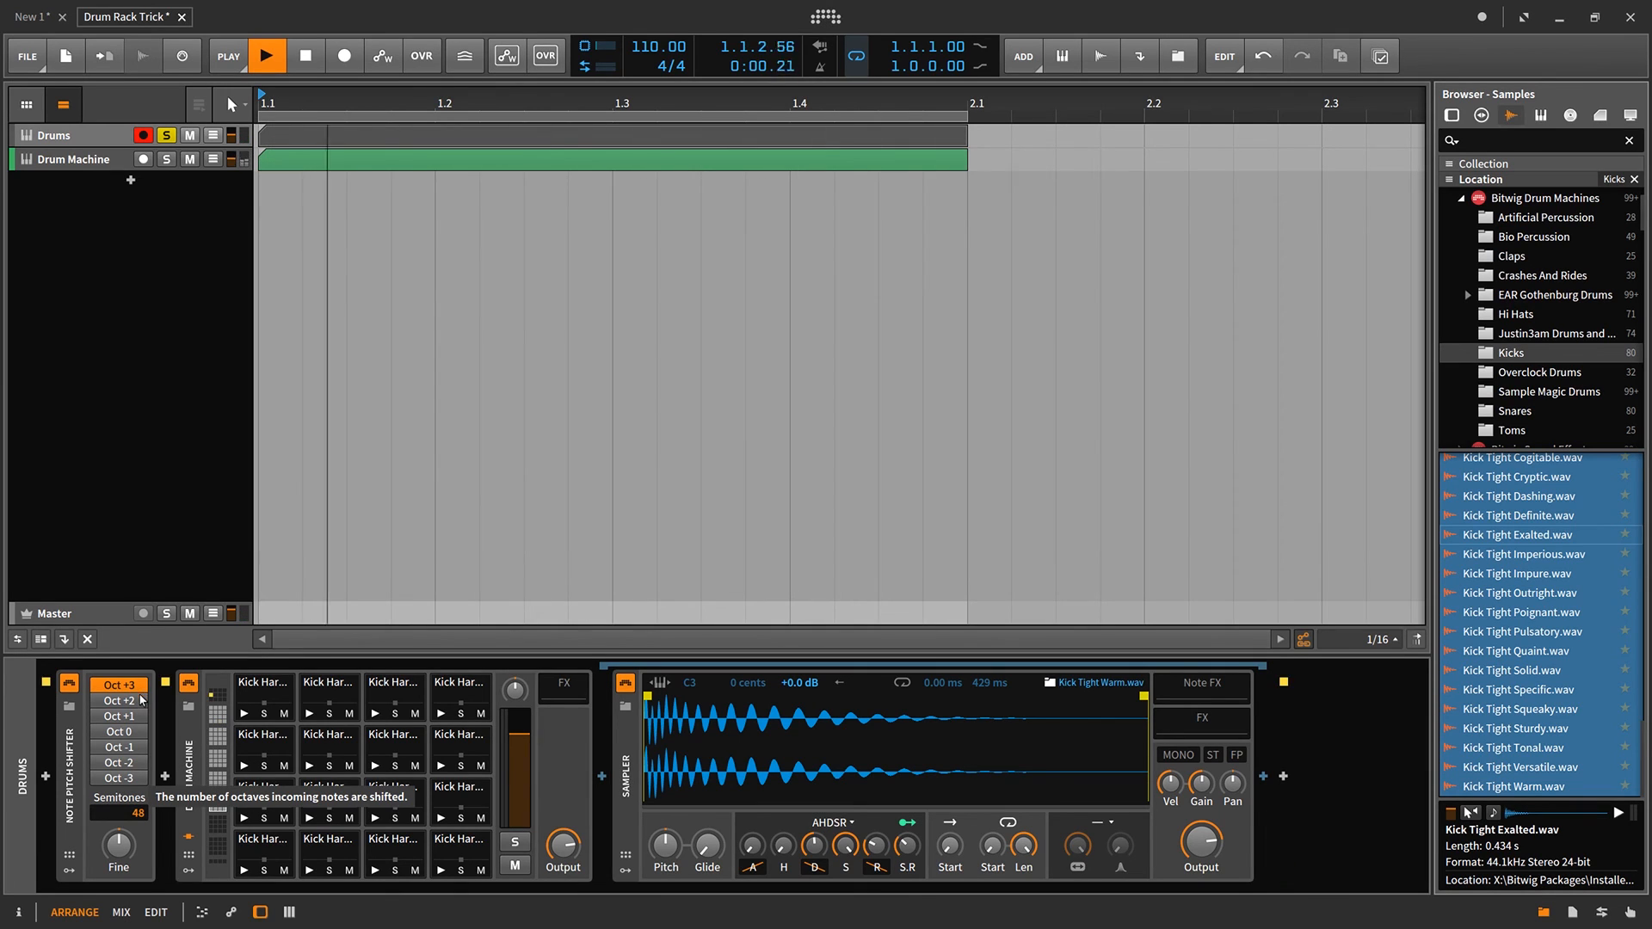
{"action": "left_click", "coordinate": [140, 701]}
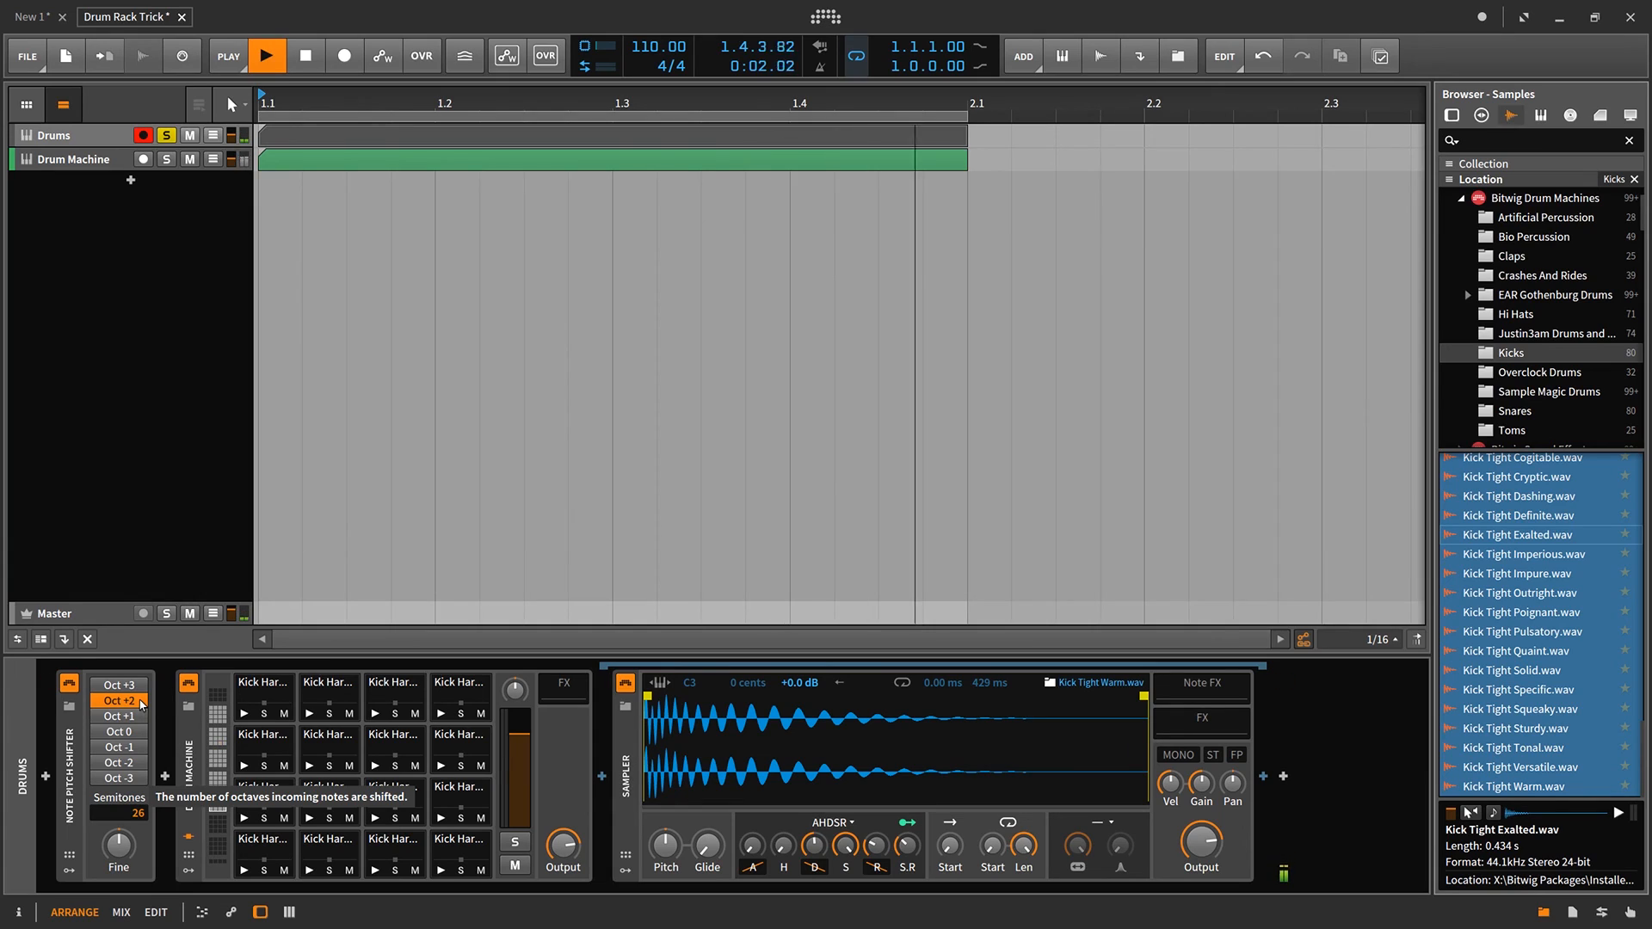
{"action": "key", "text": "space"}
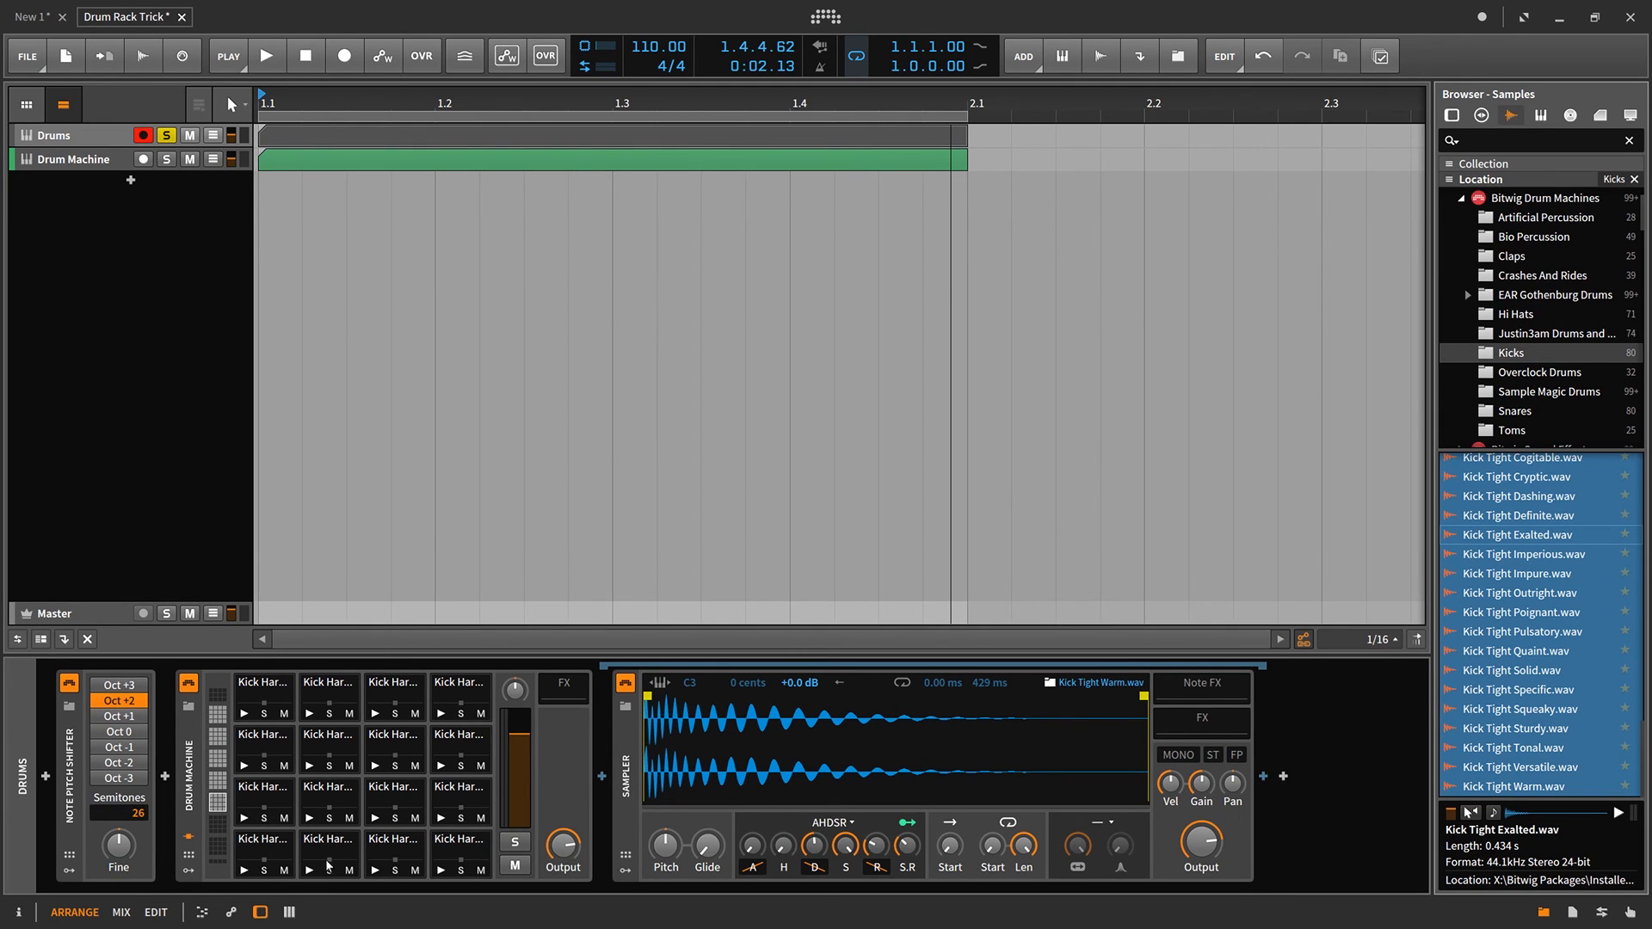
Examine the individual kick channels of the Drums track in the mixer, then return to the arrangement with the browser hidden.
{"action": "left_click", "coordinate": [106, 541]}
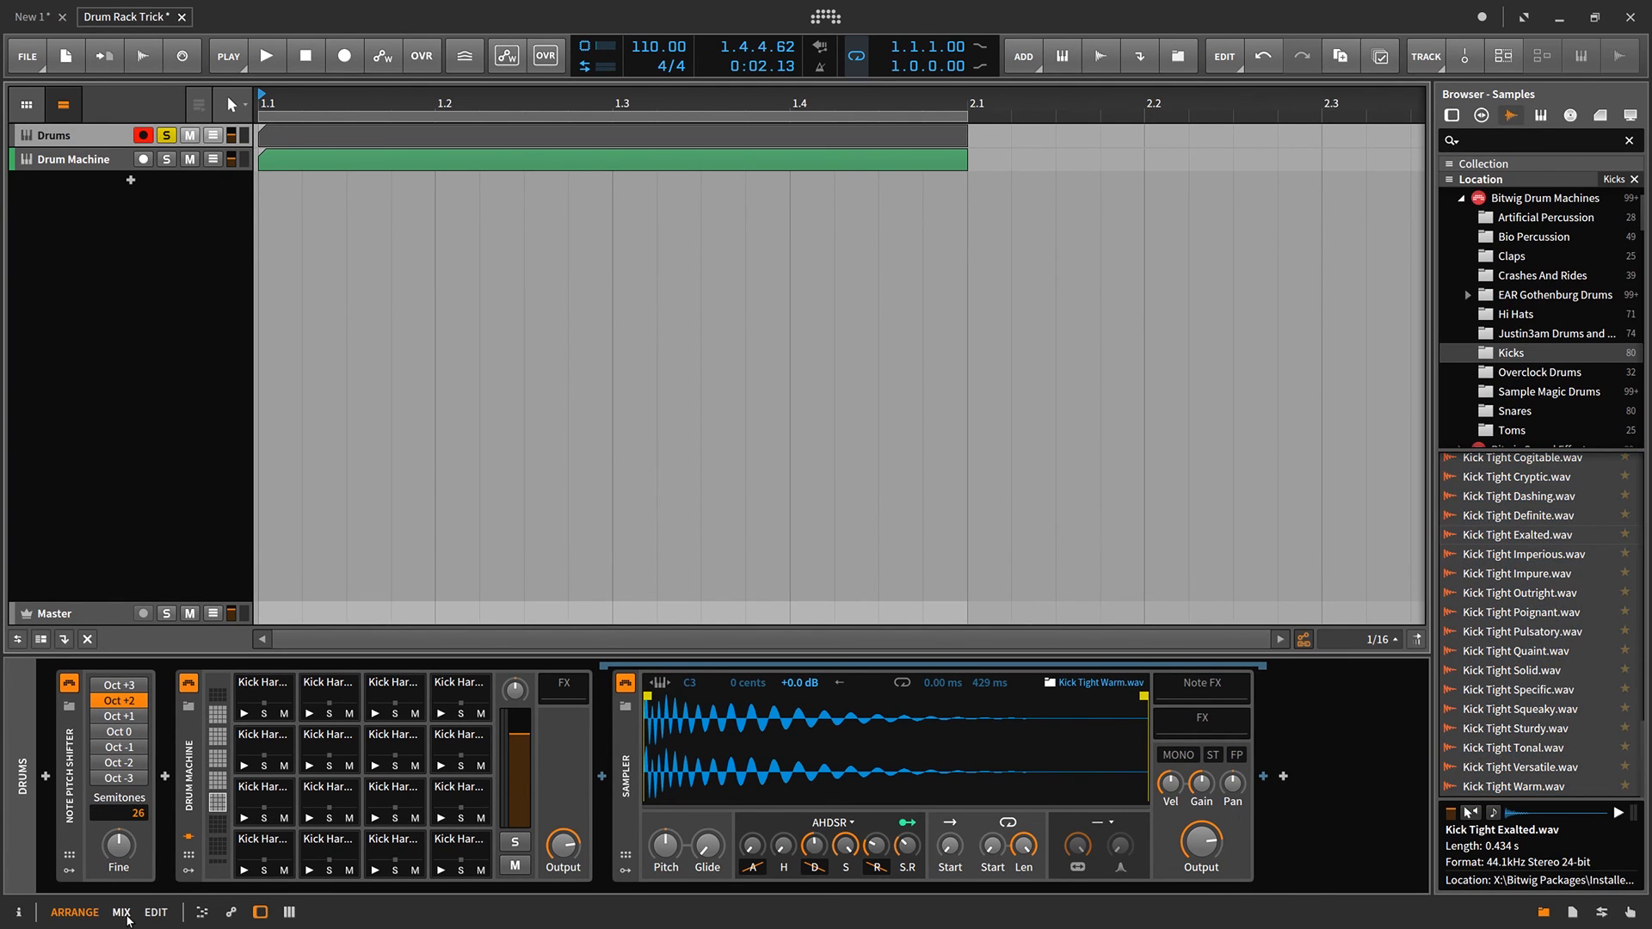
{"action": "left_click", "coordinate": [121, 912]}
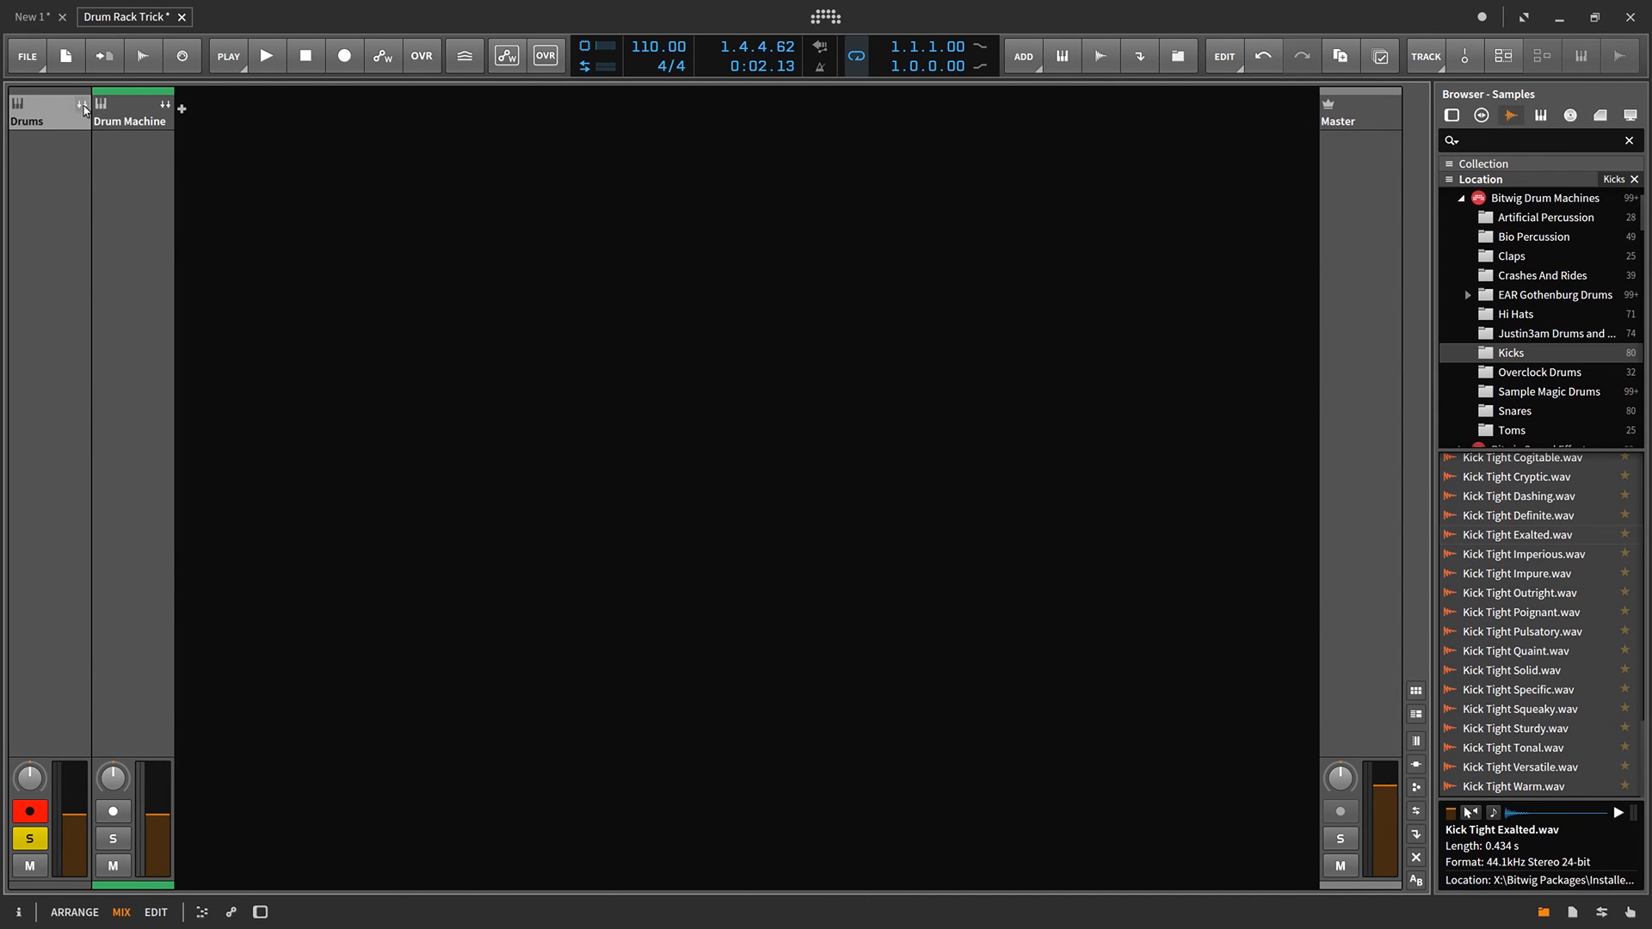
{"action": "left_click", "coordinate": [83, 106]}
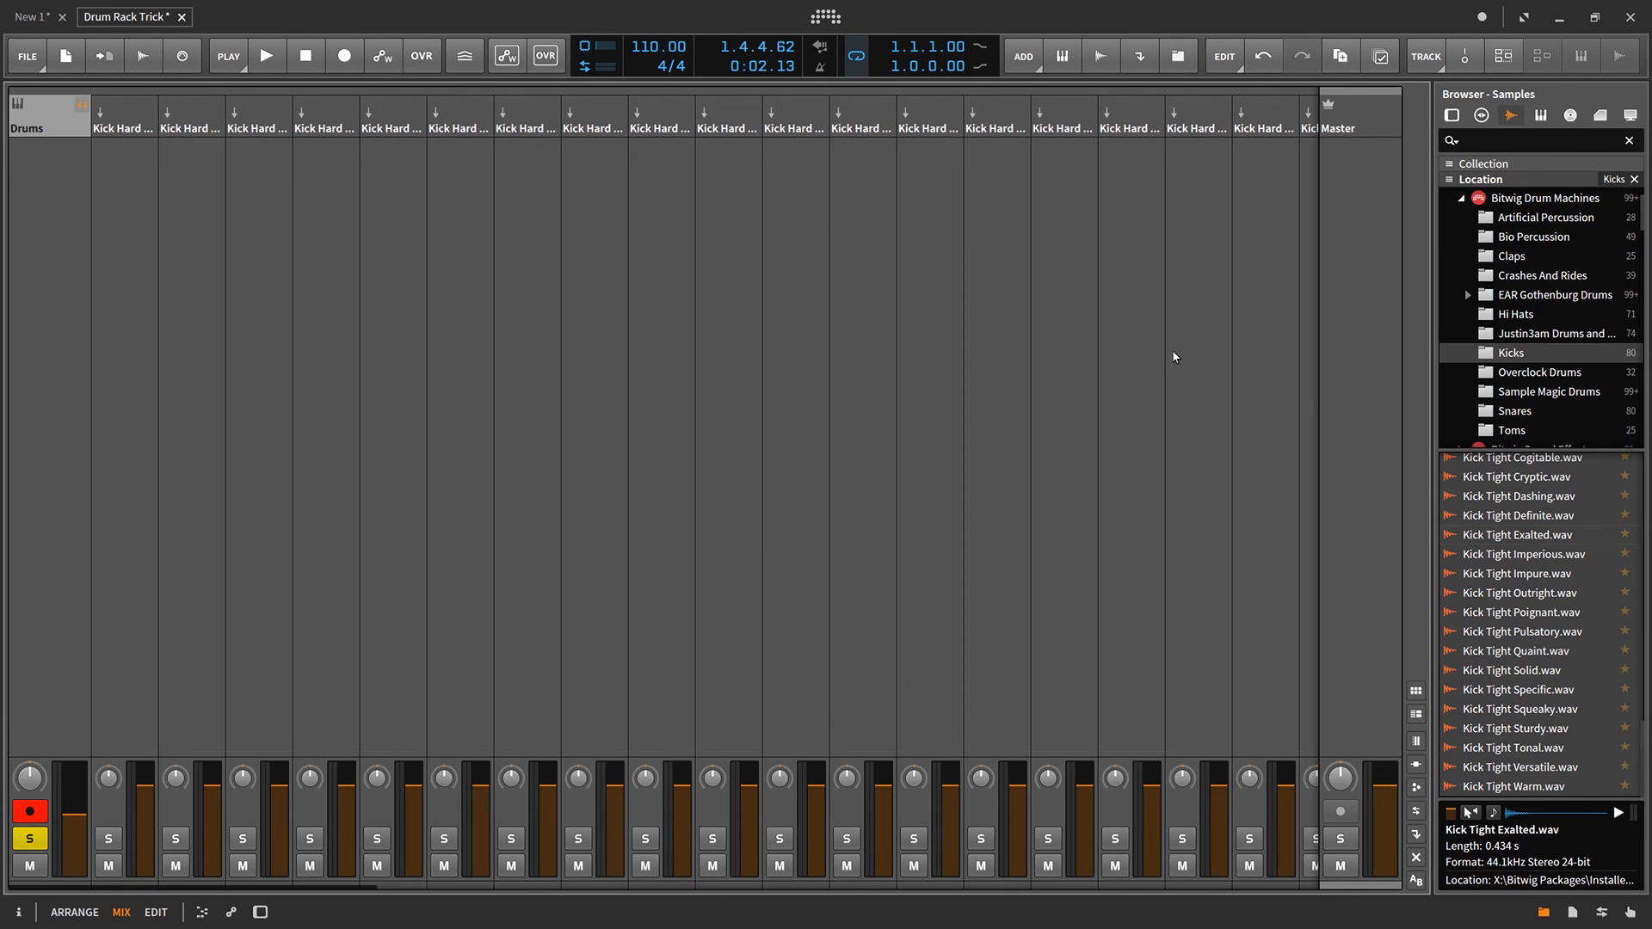
{"action": "left_click_drag", "start_coordinate": [172, 886], "coordinate": [30, 677]}
{"action": "left_click_drag", "start_coordinate": [1247, 927], "coordinate": [1368, 927]}
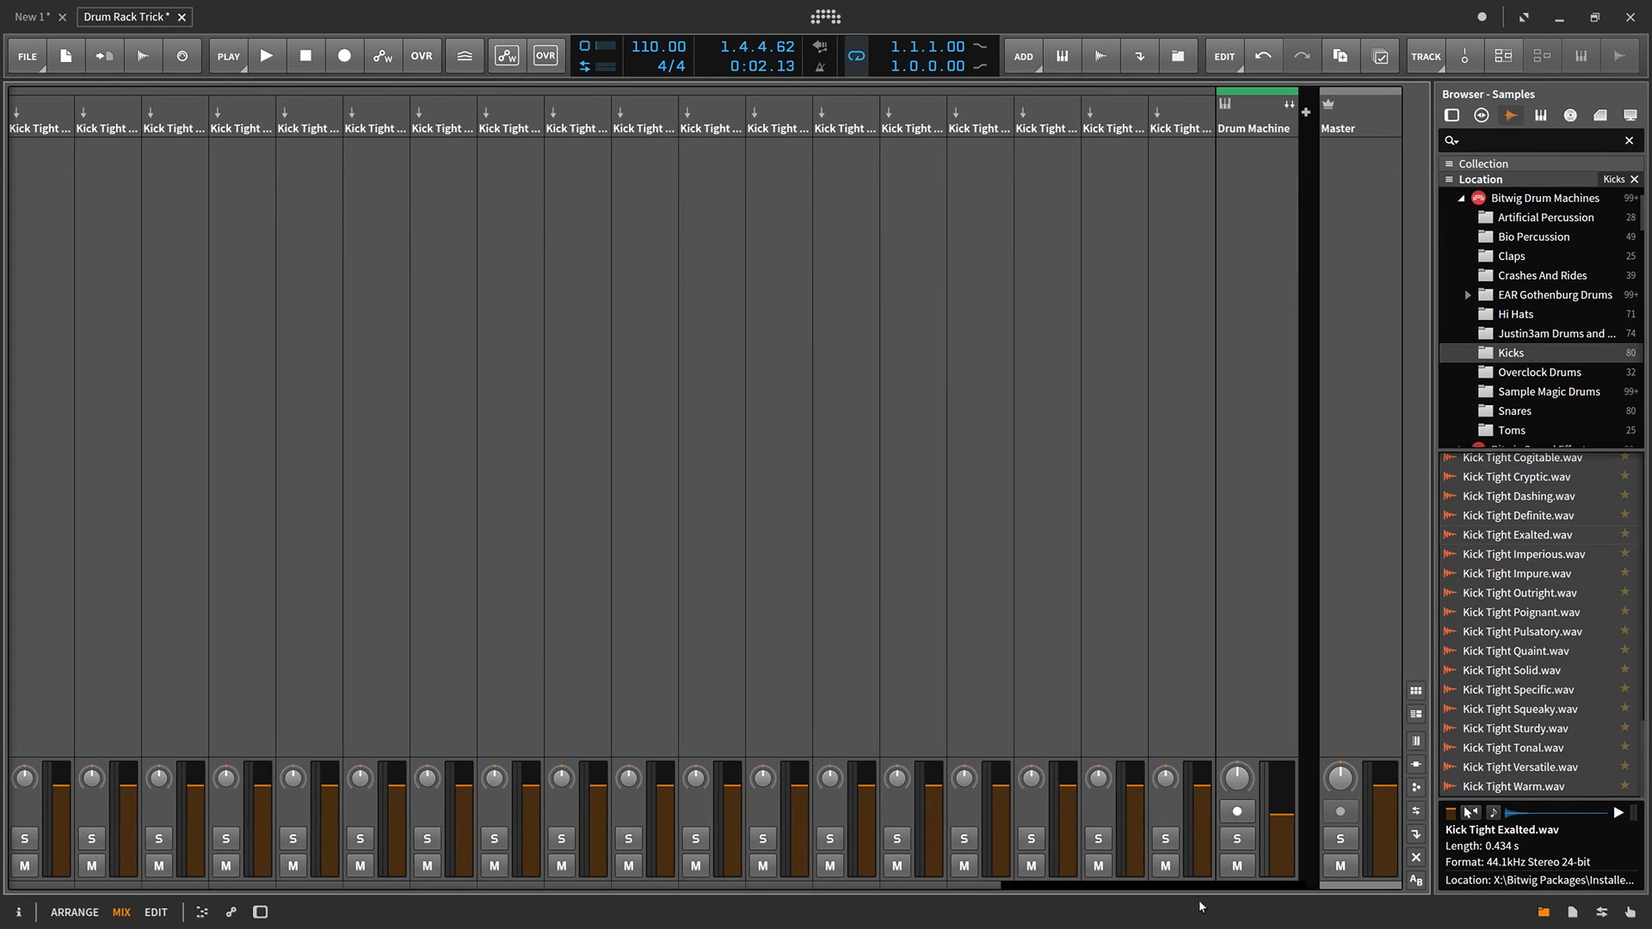
{"action": "left_click_drag", "start_coordinate": [1201, 906], "coordinate": [1, 247]}
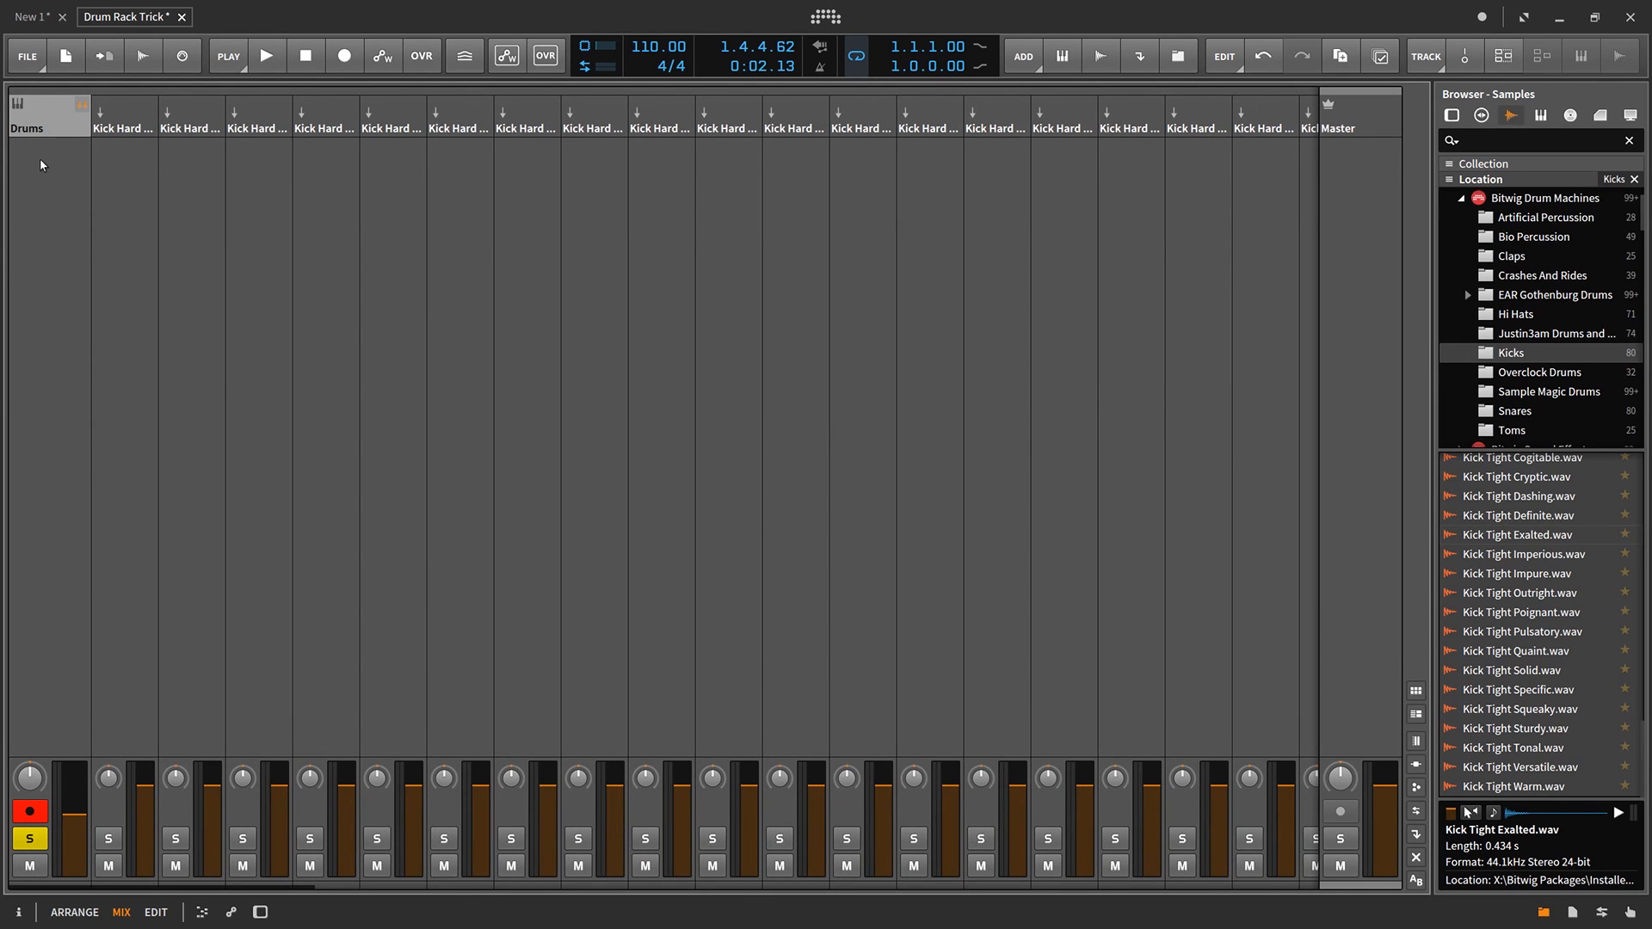
{"action": "left_click", "coordinate": [1547, 914]}
{"action": "left_click", "coordinate": [75, 912]}
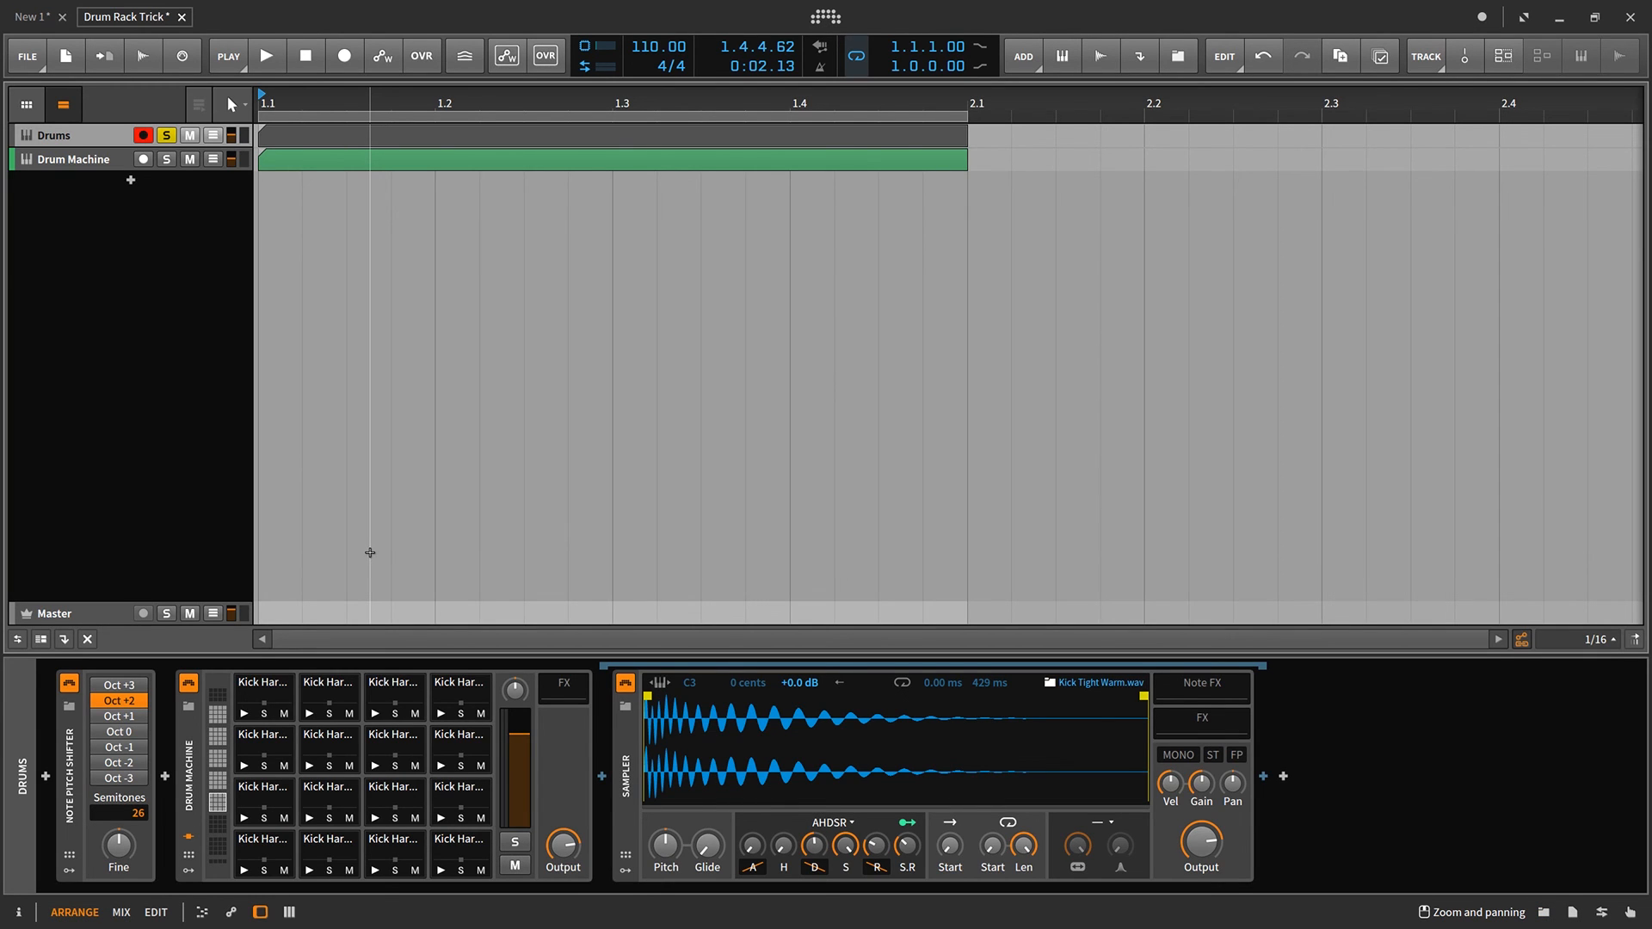
Deactivate the Drums instrument track.
{"action": "right_click", "coordinate": [112, 136]}
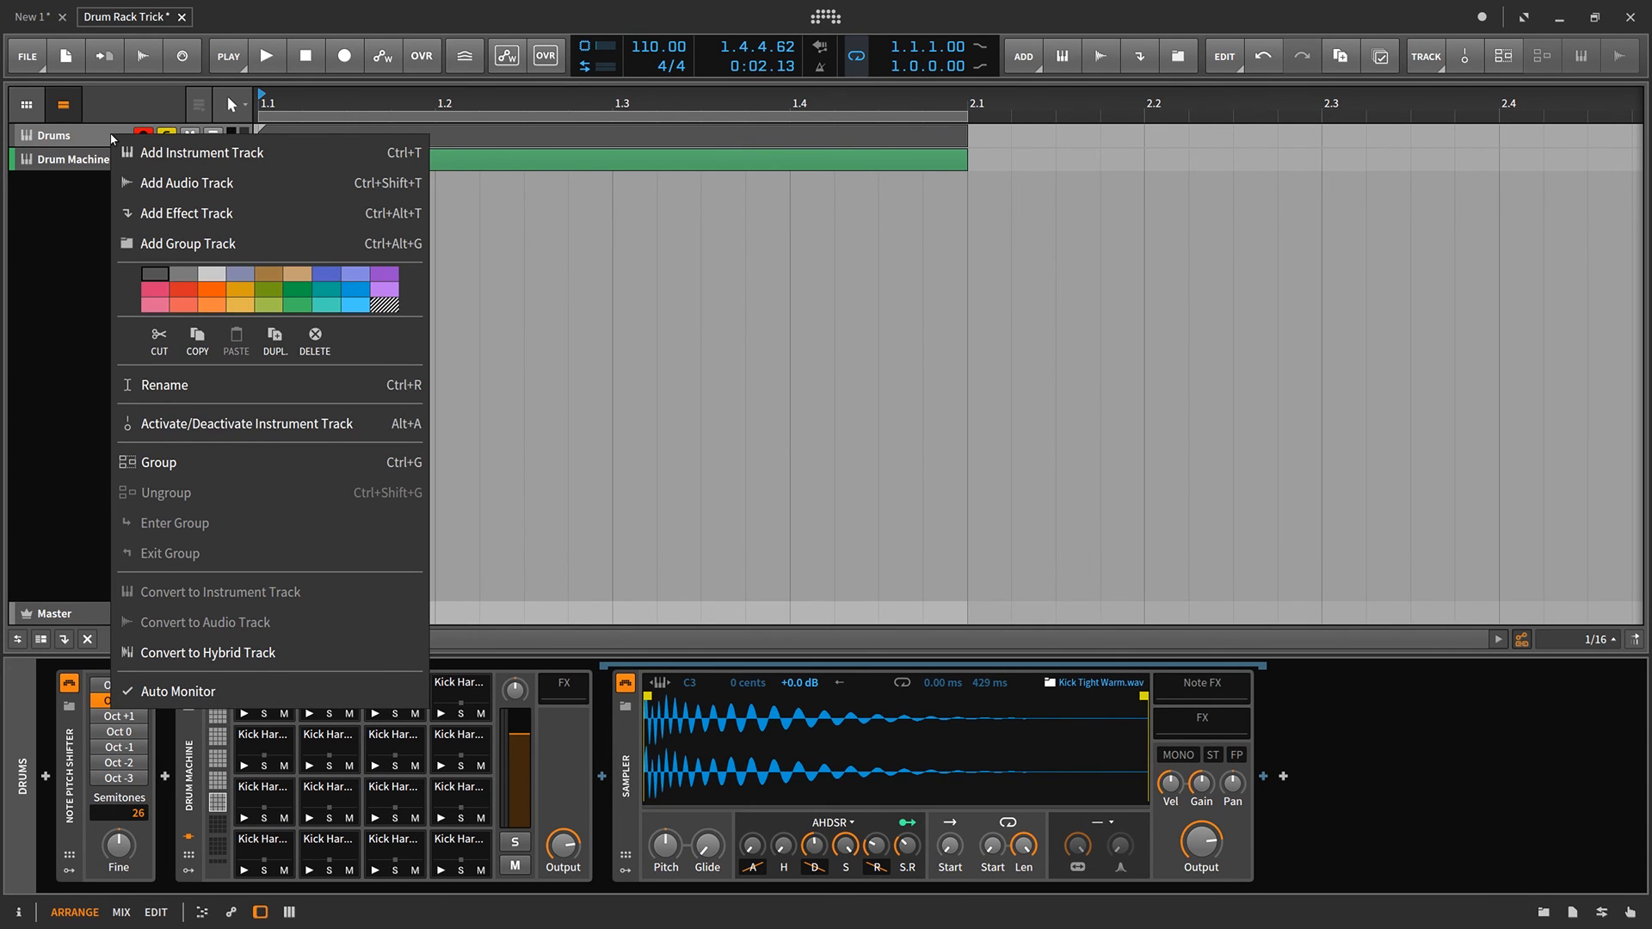
{"action": "left_click", "coordinate": [181, 433]}
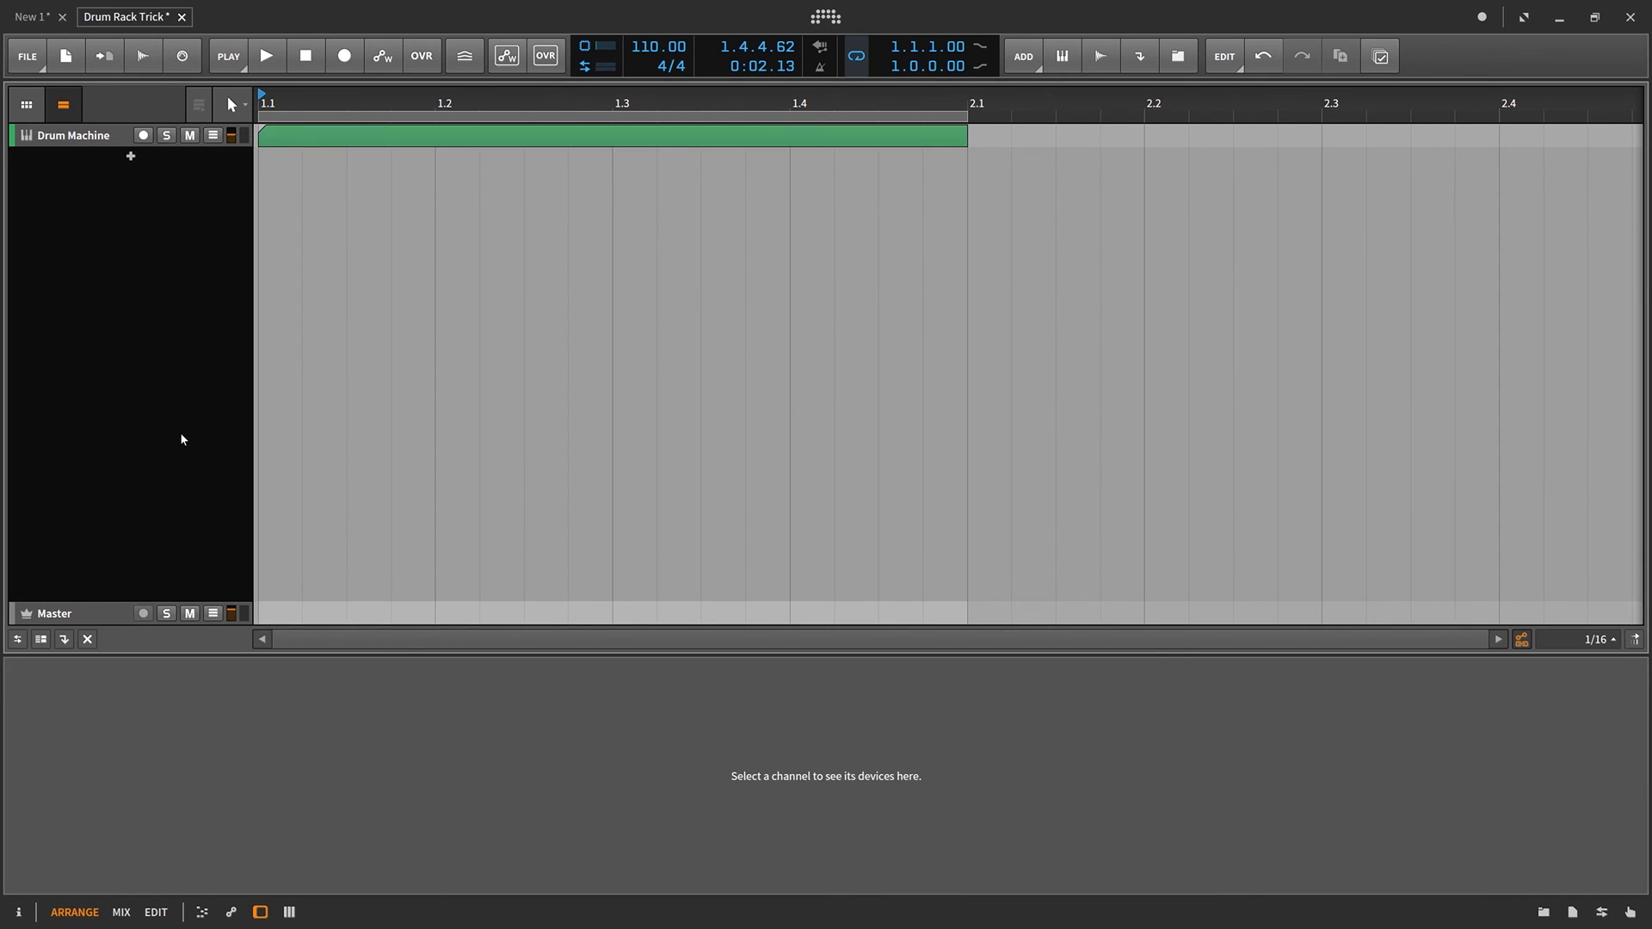
Examine the O Hats pad on the Drum Machine track, opening its multisample zones and its Note FX chain.
{"action": "left_click", "coordinate": [99, 137]}
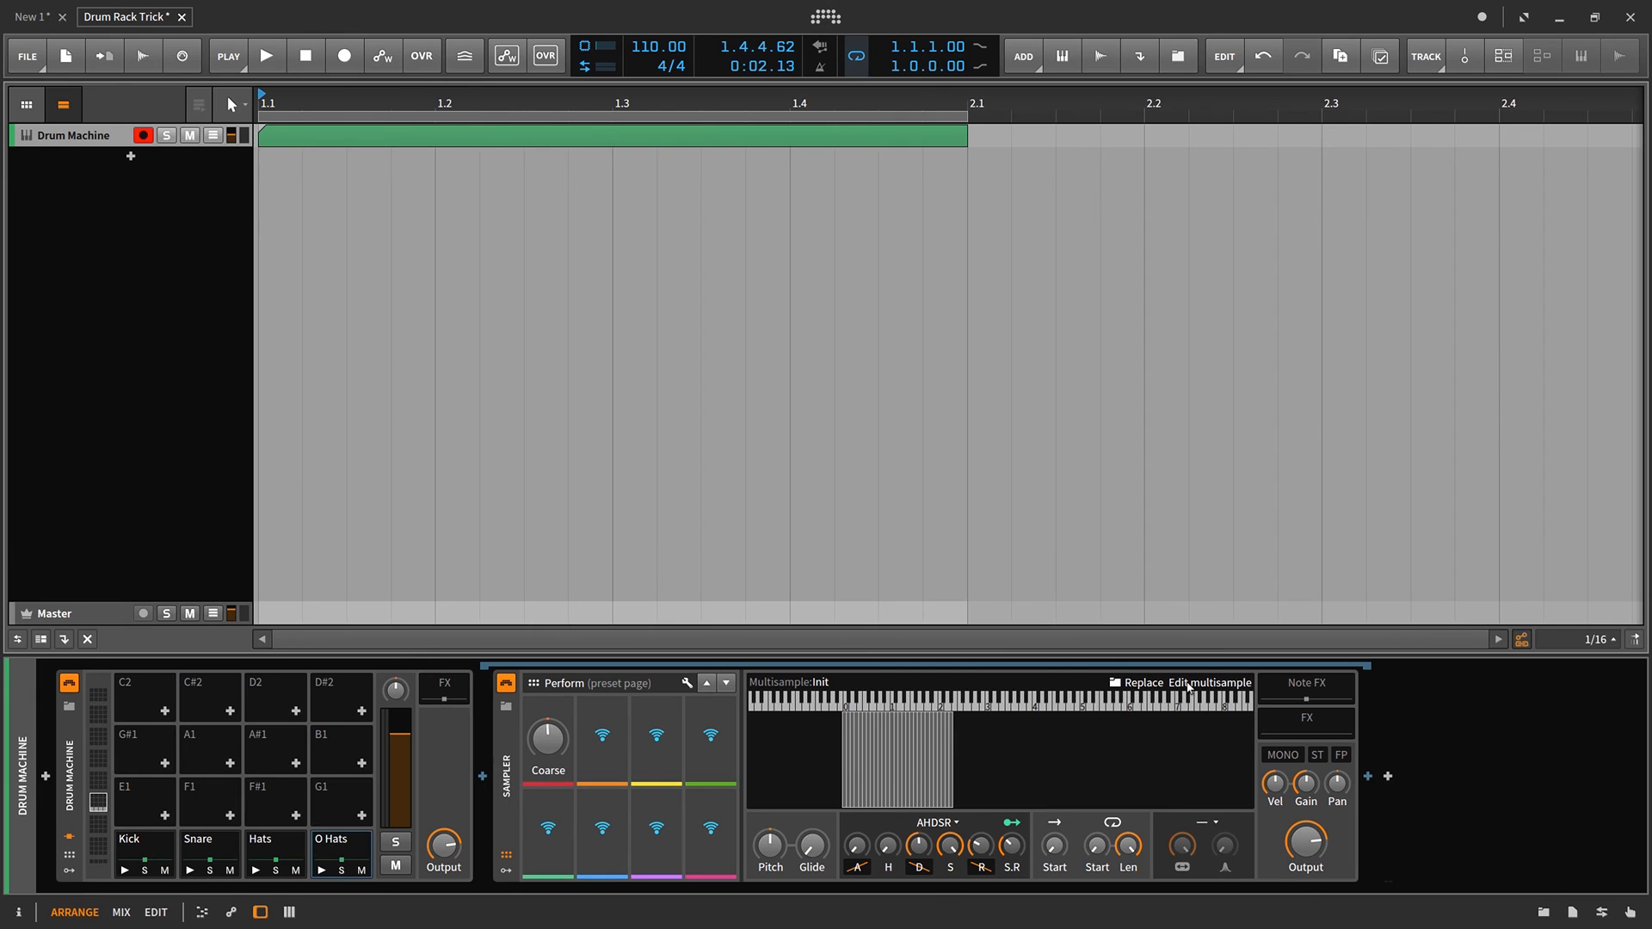
{"action": "left_click", "coordinate": [1189, 683]}
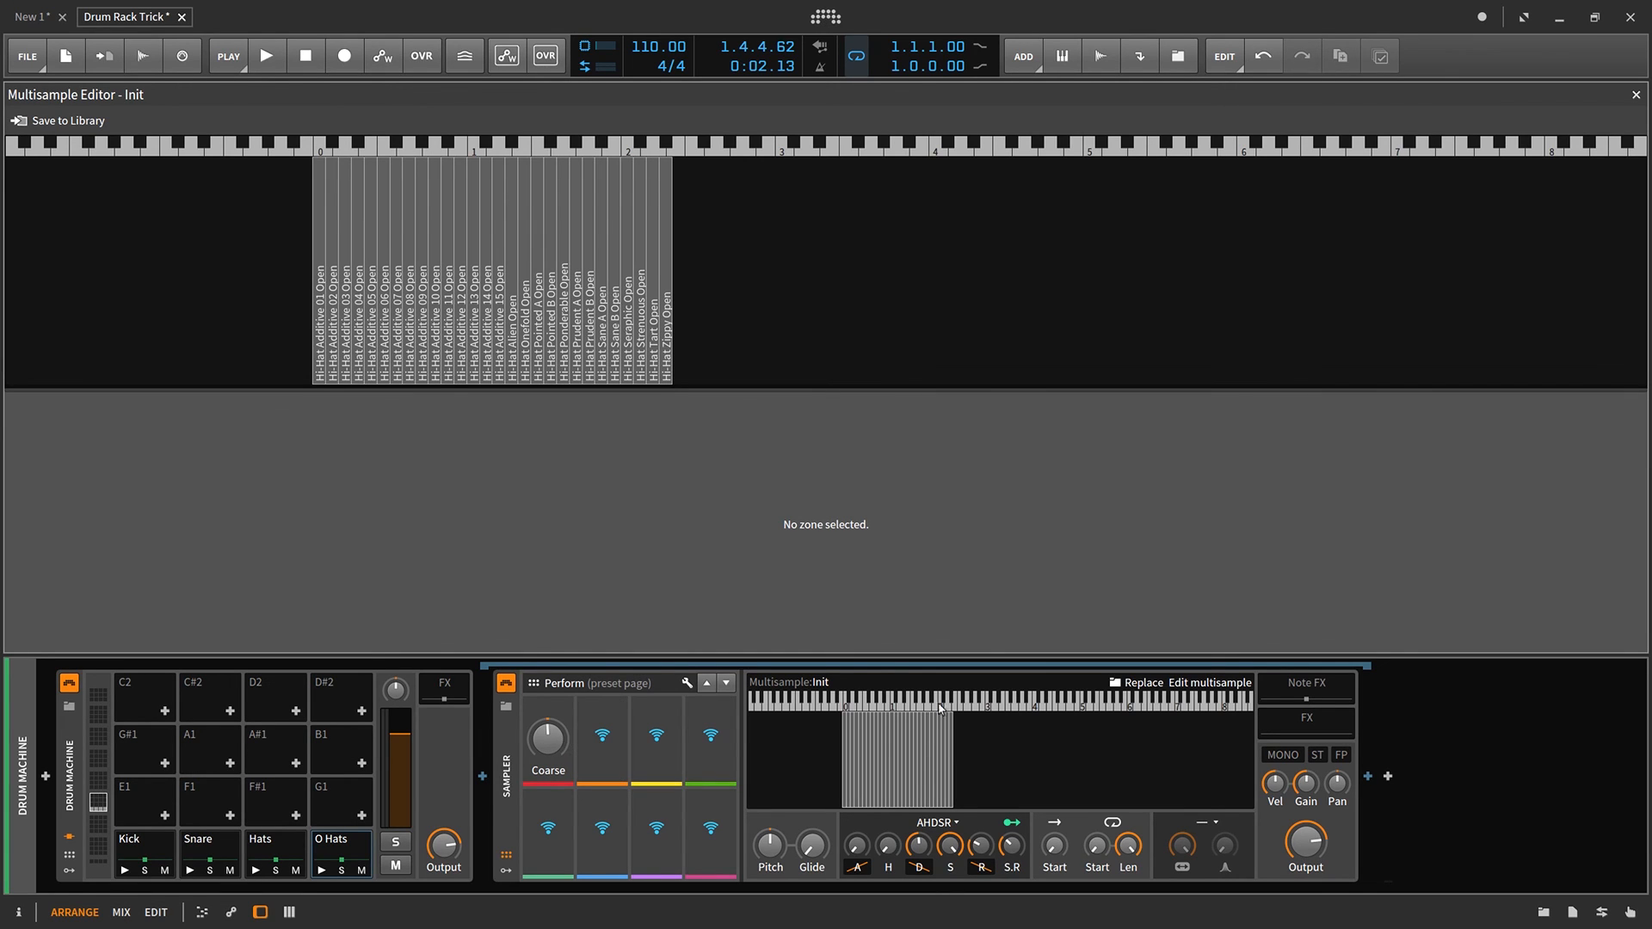
{"action": "left_click", "coordinate": [1322, 699]}
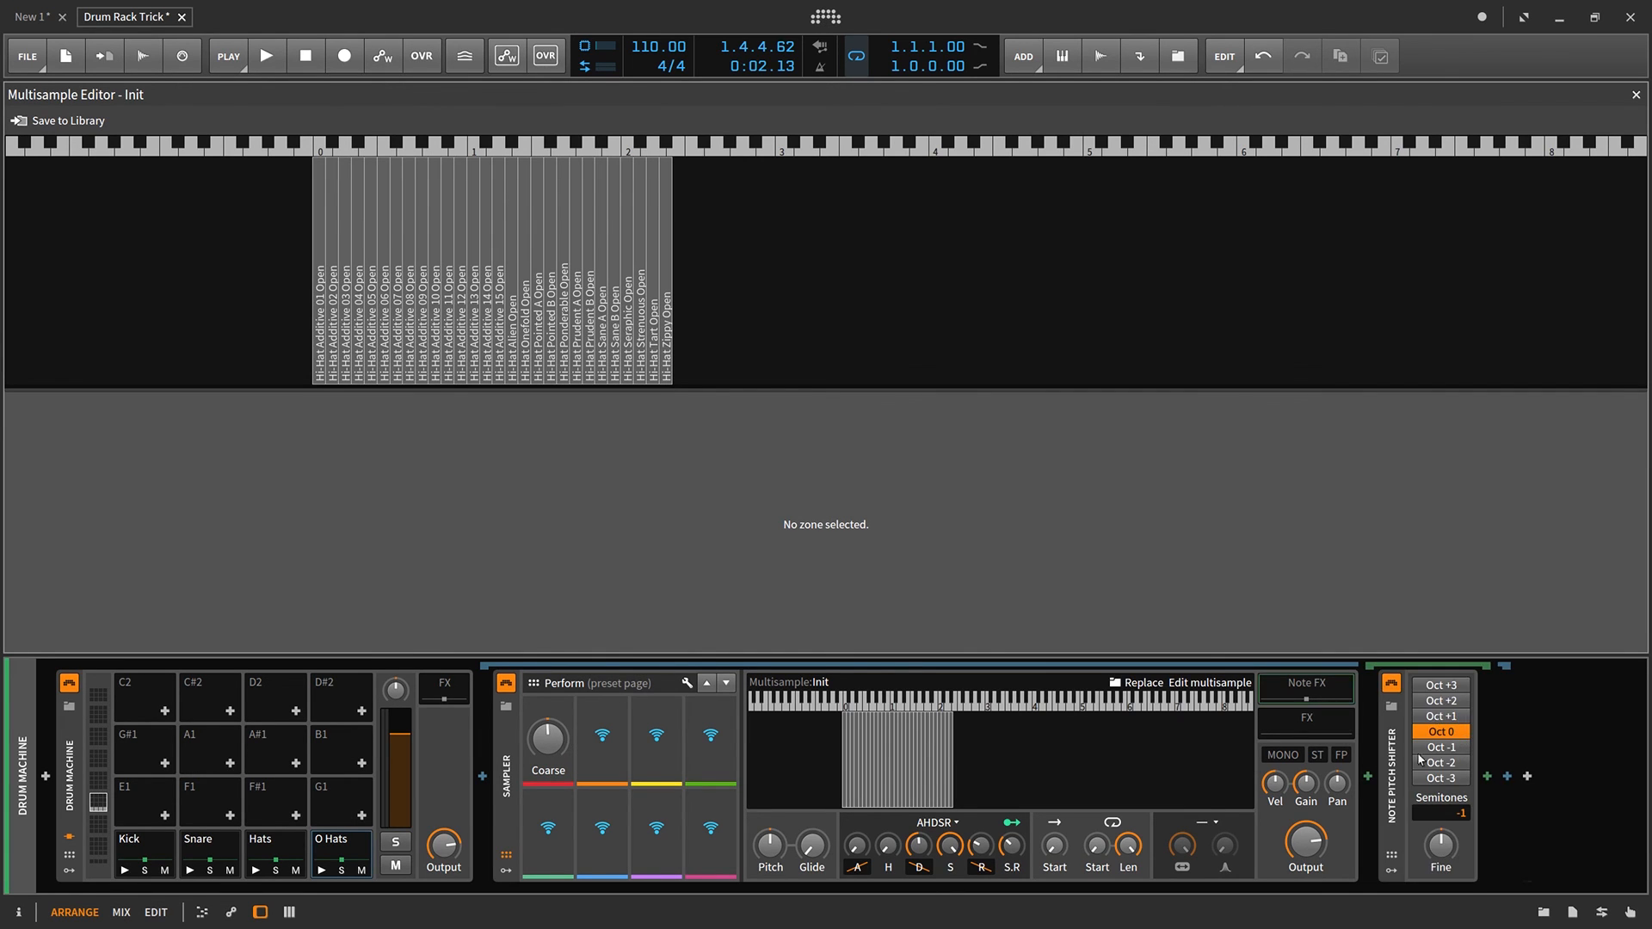
Adjust the O Hats sampler's Coarse macro and sweep the Kick pad's Kick macro during playback to switch samples.
{"action": "left_click_drag", "start_coordinate": [549, 750], "coordinate": [551, 754]}
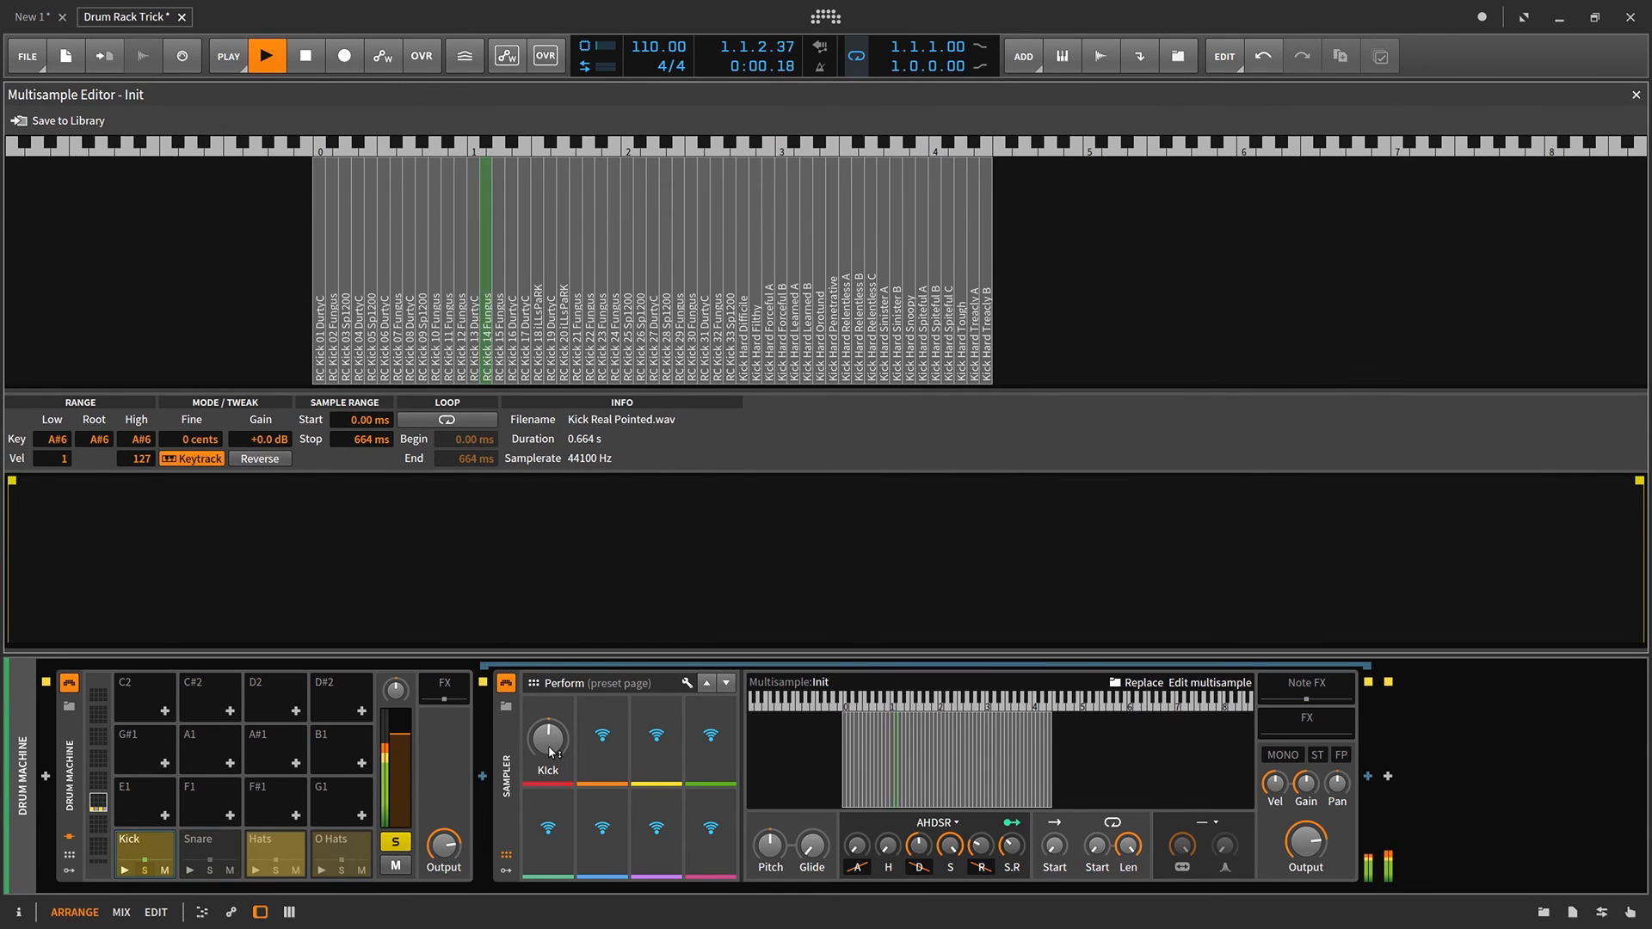
{"action": "left_click_drag", "start_coordinate": [550, 747], "coordinate": [550, 714]}
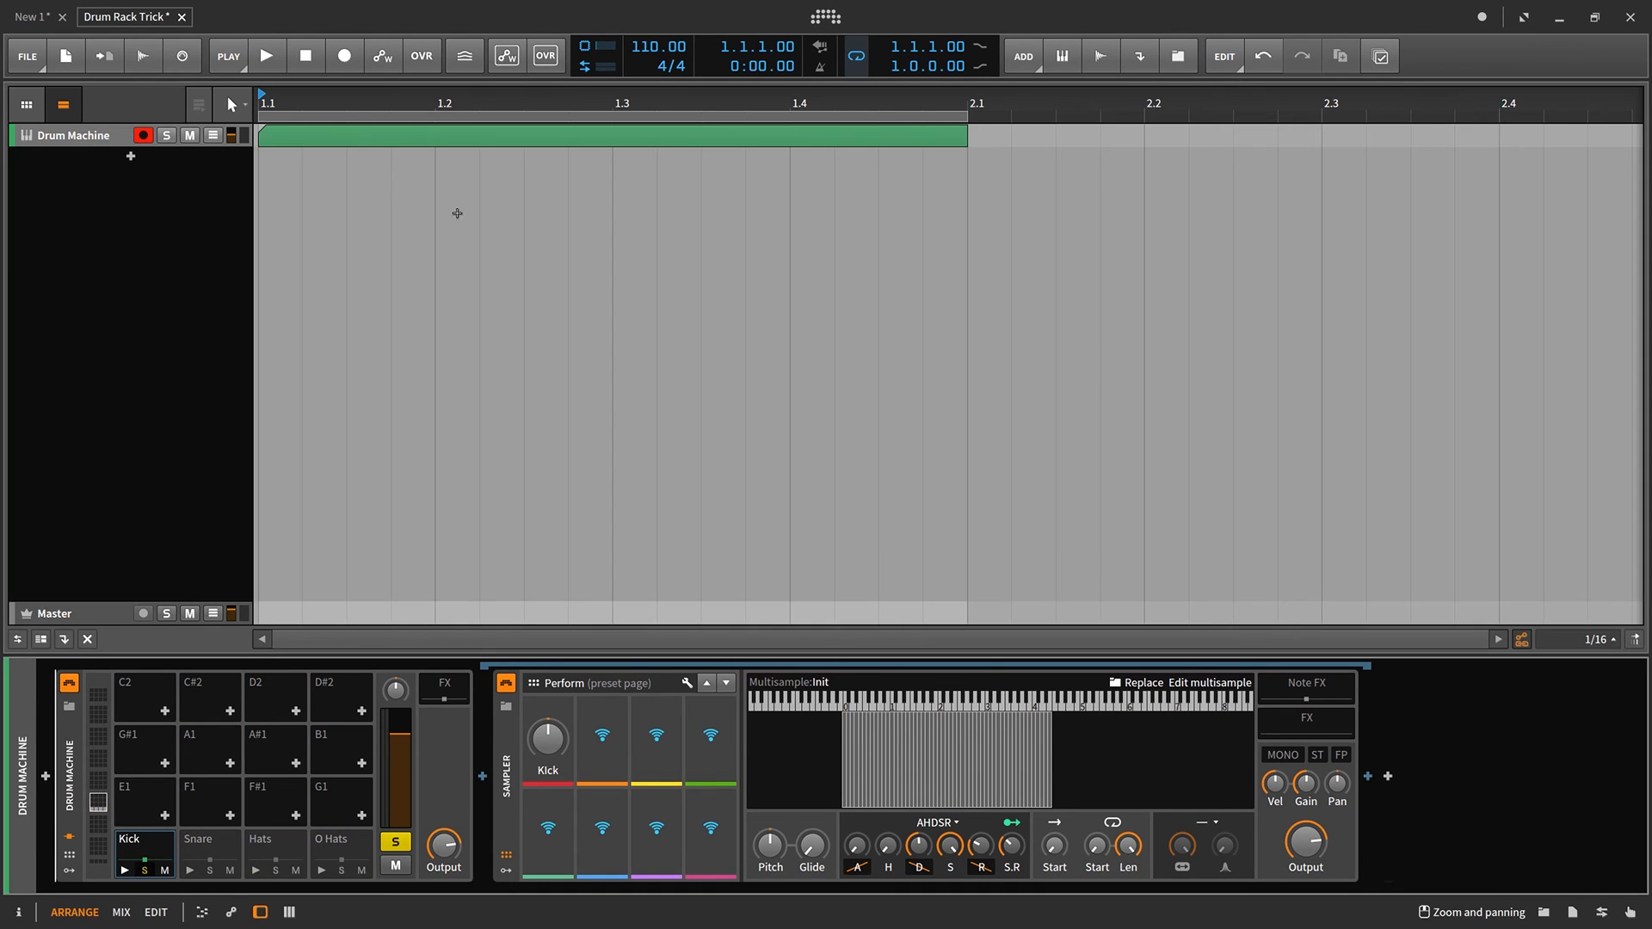
Examine the sampler chains of the Snare, Hats and O Hats pads in turn.
{"action": "left_click", "coordinate": [220, 852]}
{"action": "left_click", "coordinate": [274, 848]}
{"action": "left_click", "coordinate": [342, 851]}
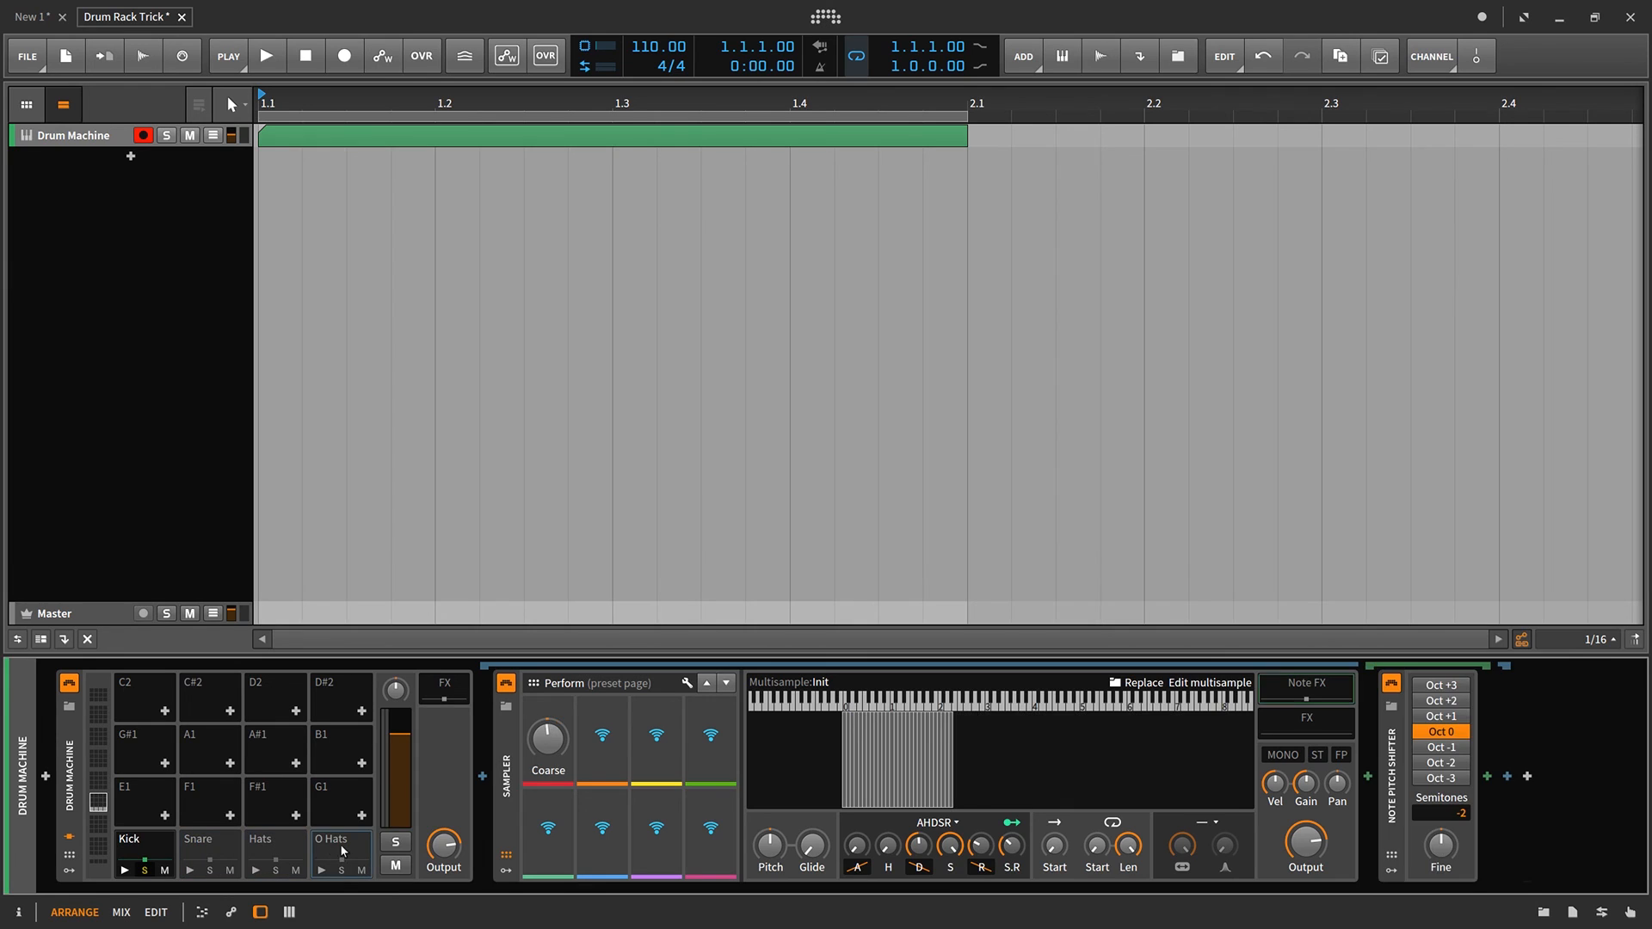
Switch to the mixer, inspect the Drum Machine's individual pad channels, collapse them, and show the track's device chain.
{"action": "left_click", "coordinate": [155, 844]}
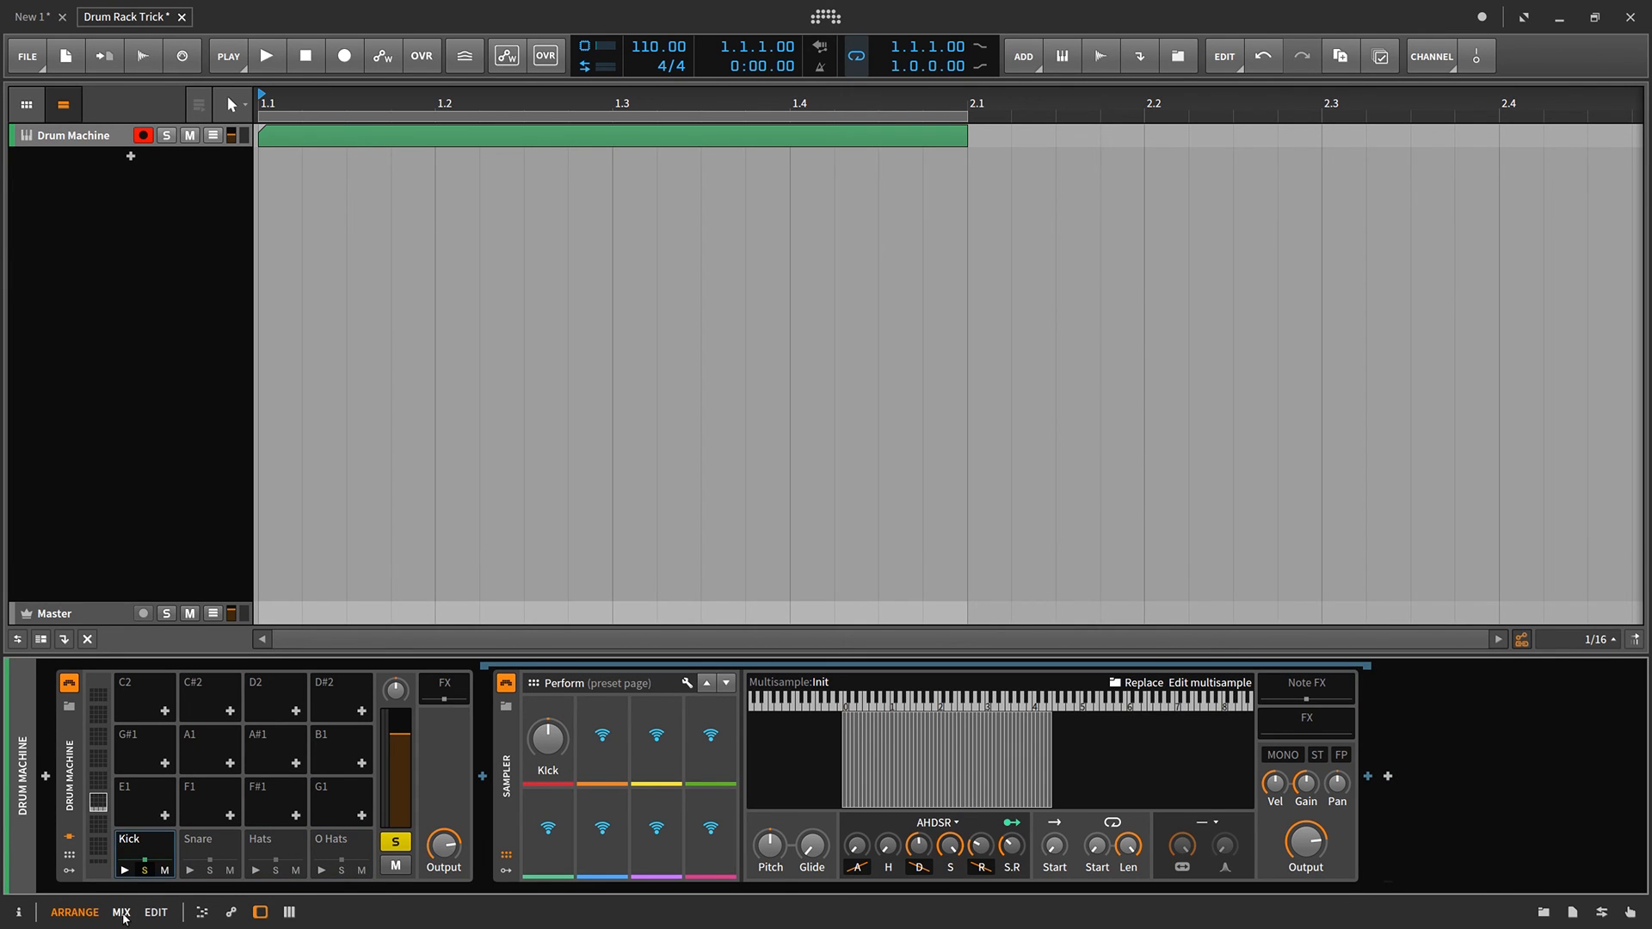
{"action": "left_click", "coordinate": [121, 913]}
{"action": "left_click", "coordinate": [82, 106]}
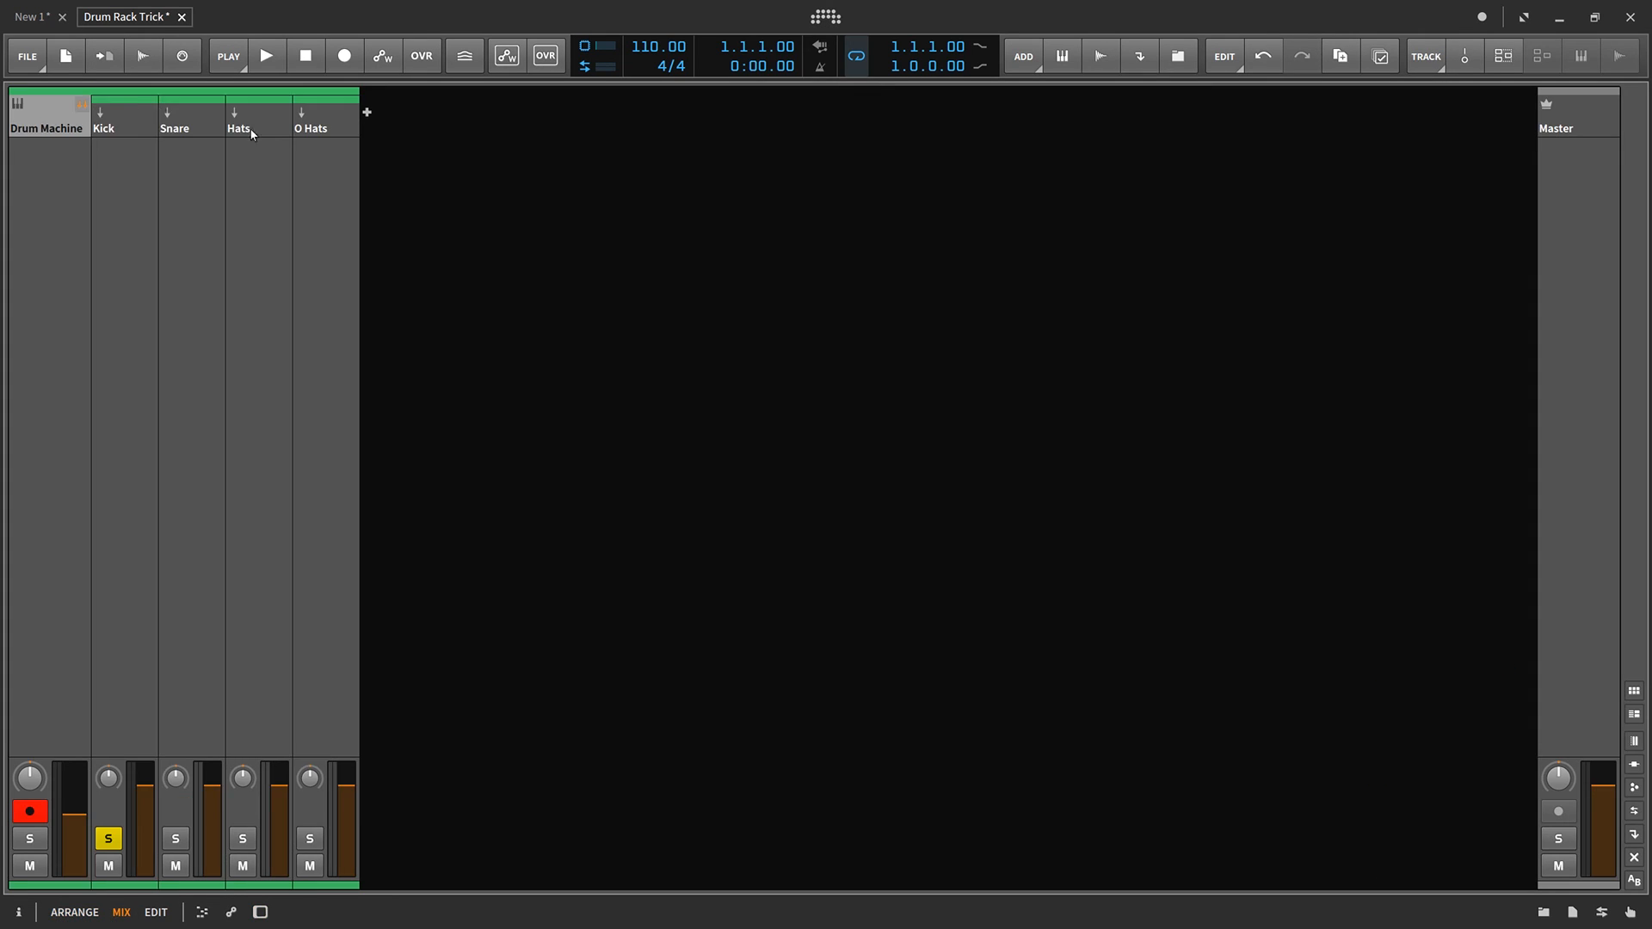
{"action": "left_click", "coordinate": [82, 107]}
{"action": "key", "text": "d"}
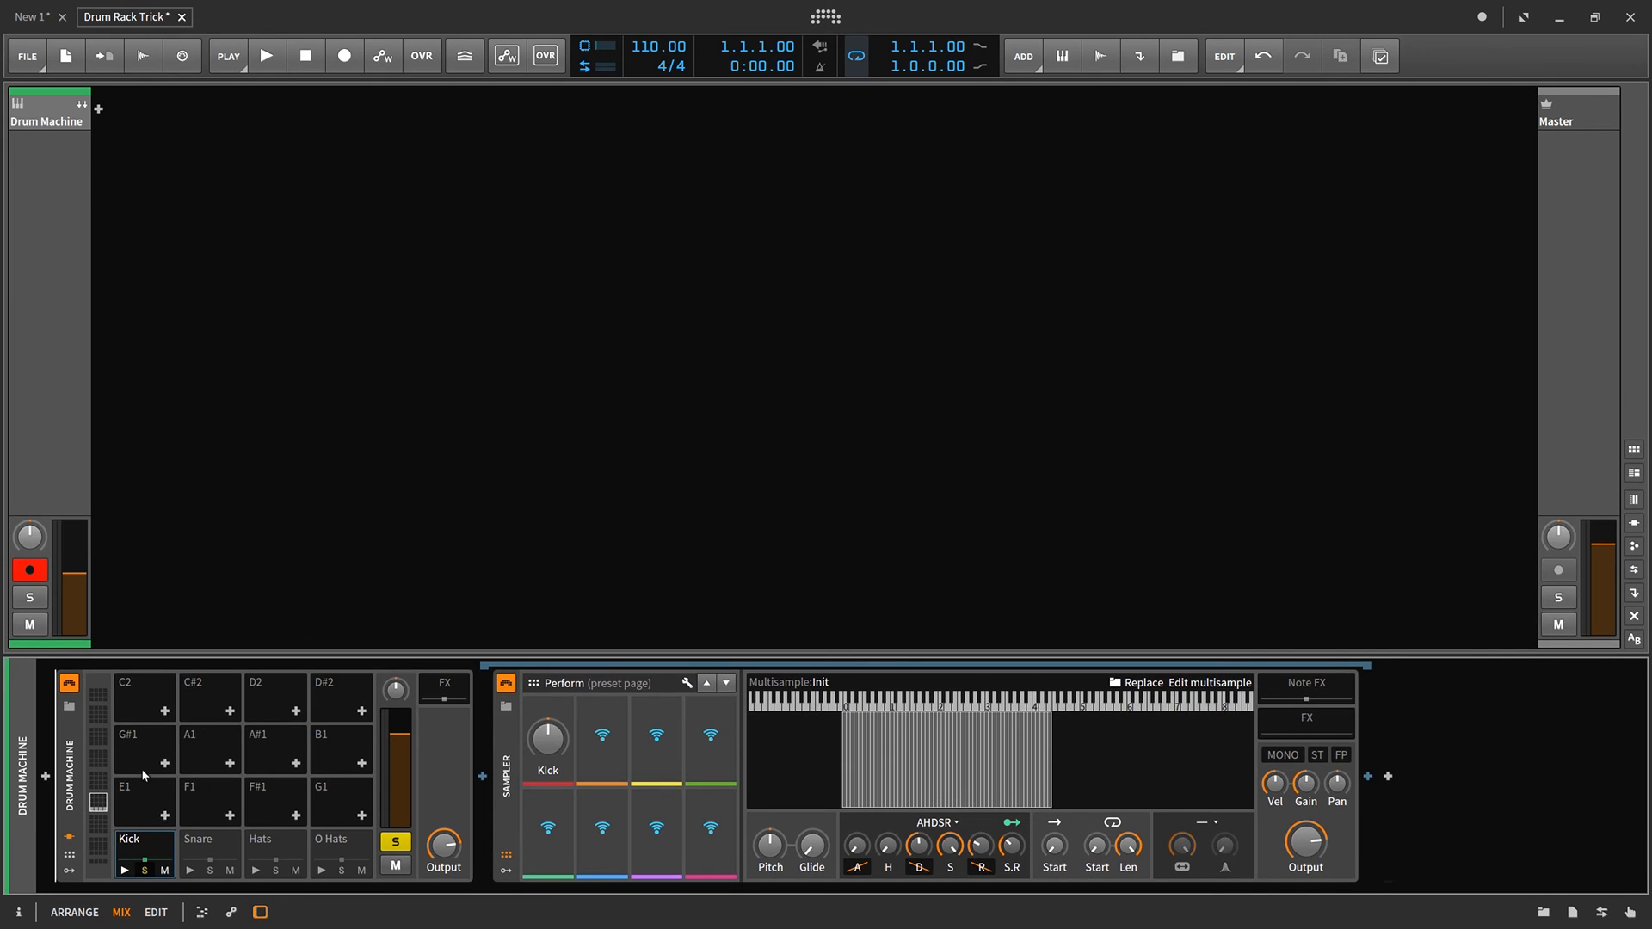
Examine the Kick pad's multisample zones alongside the Kicks folder of Bitwig Drum Machines in the sample browser.
{"action": "left_click", "coordinate": [146, 852]}
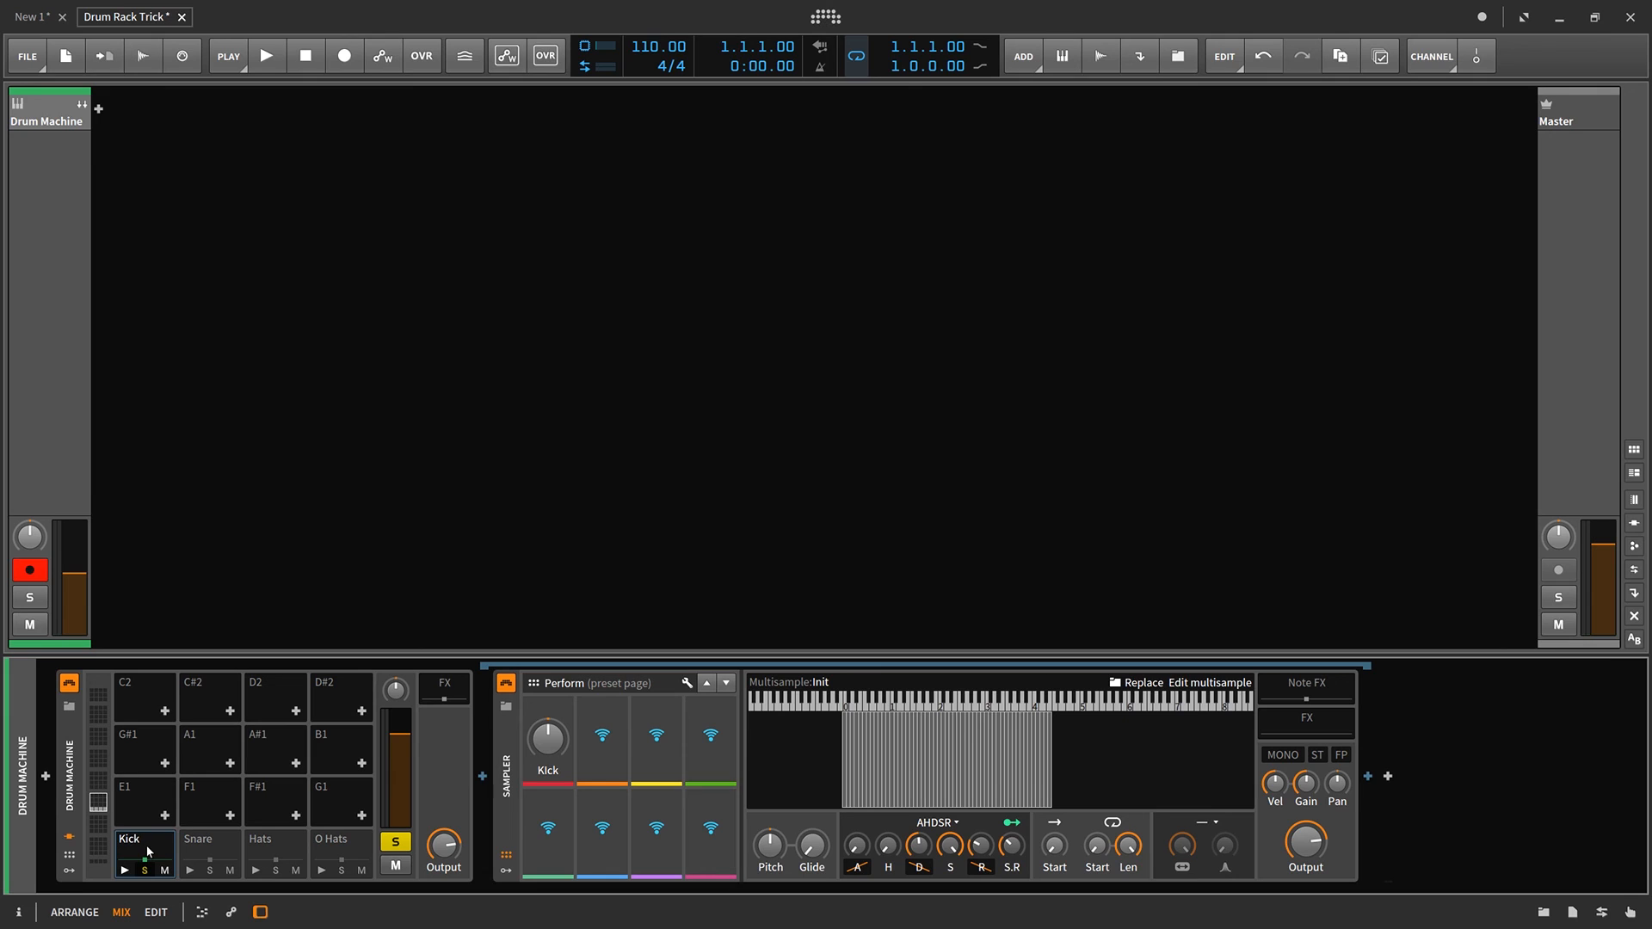
{"action": "left_click", "coordinate": [223, 847]}
{"action": "left_click", "coordinate": [157, 839]}
{"action": "left_click", "coordinate": [1230, 685]}
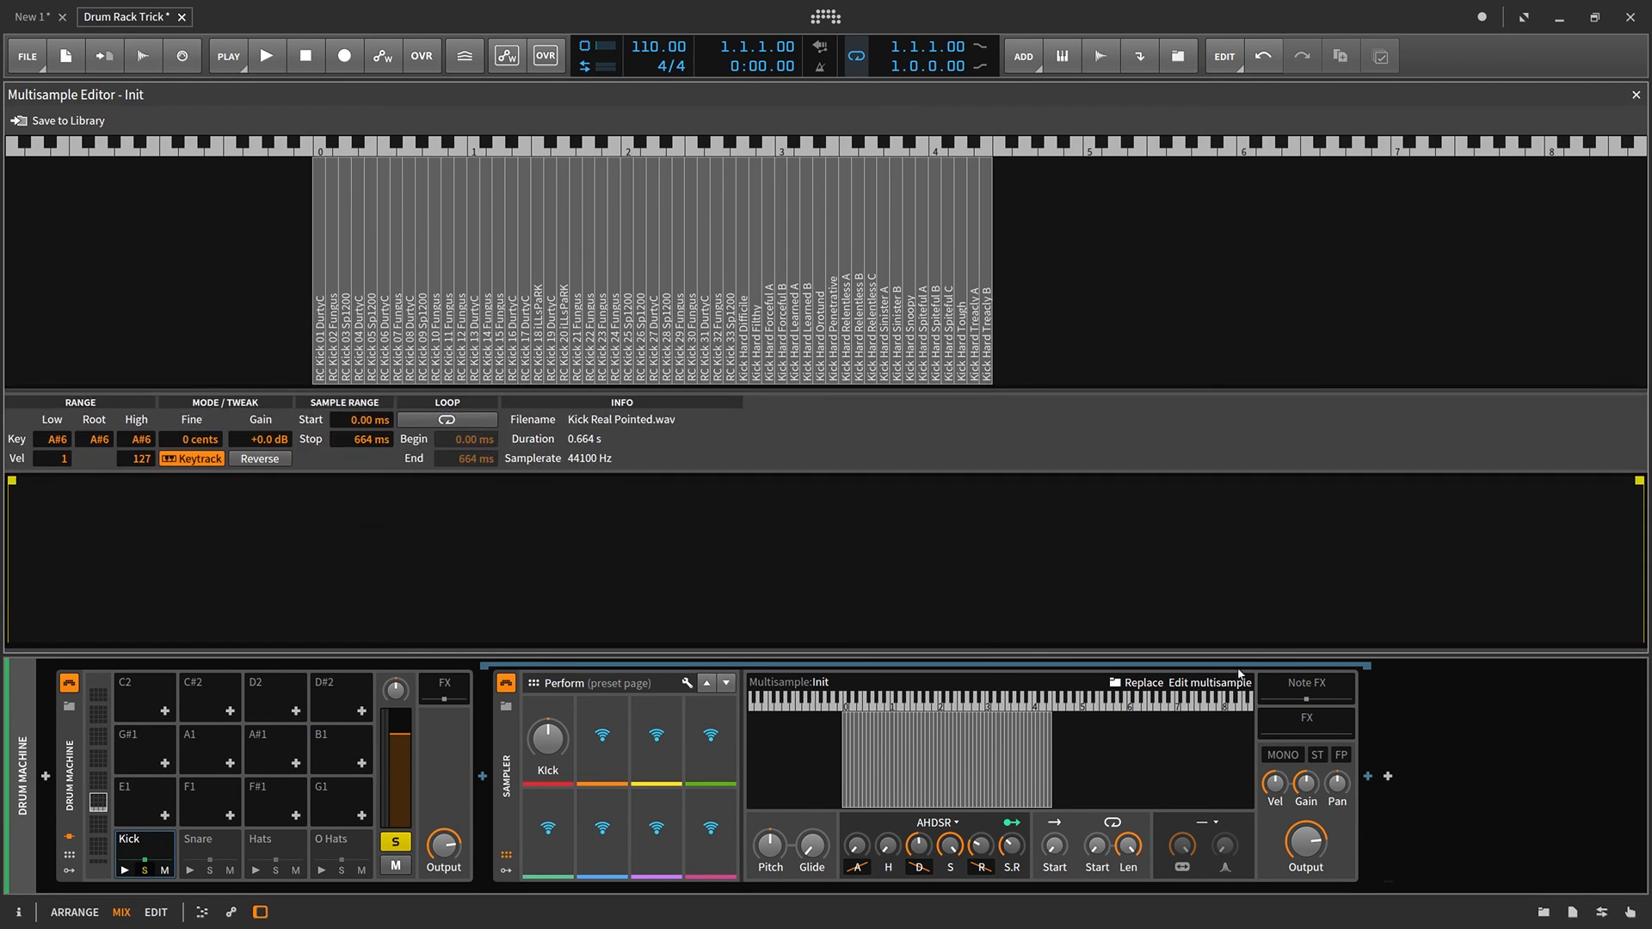
{"action": "left_click", "coordinate": [1546, 915]}
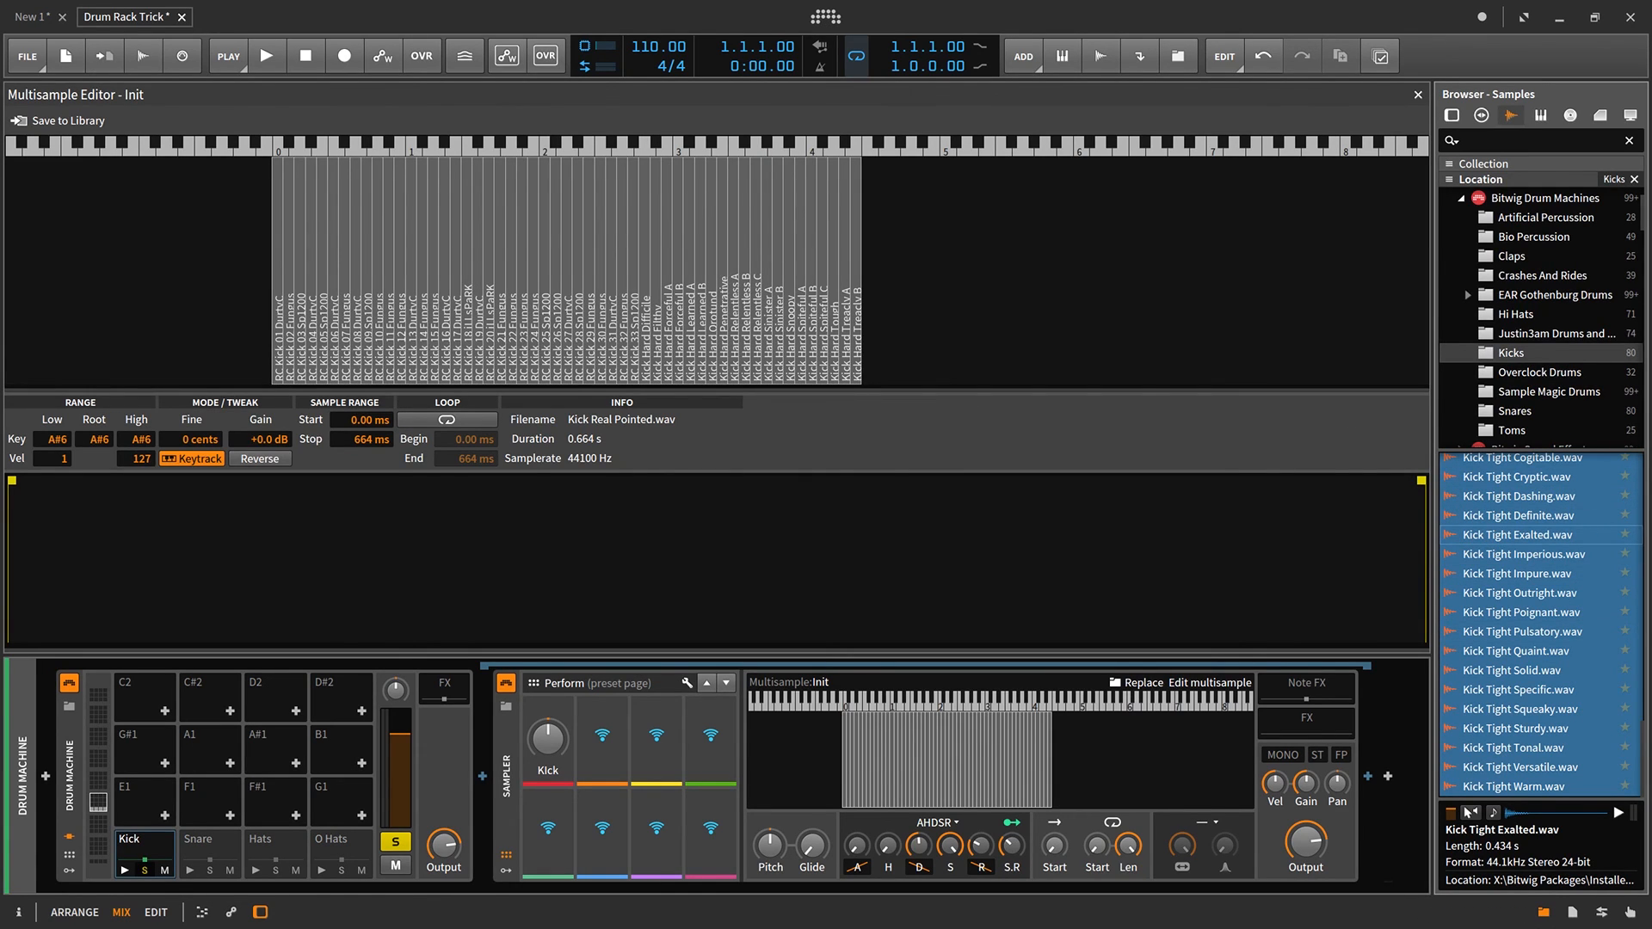
{"action": "left_click_drag", "start_coordinate": [1446, 468], "coordinate": [1411, 671]}
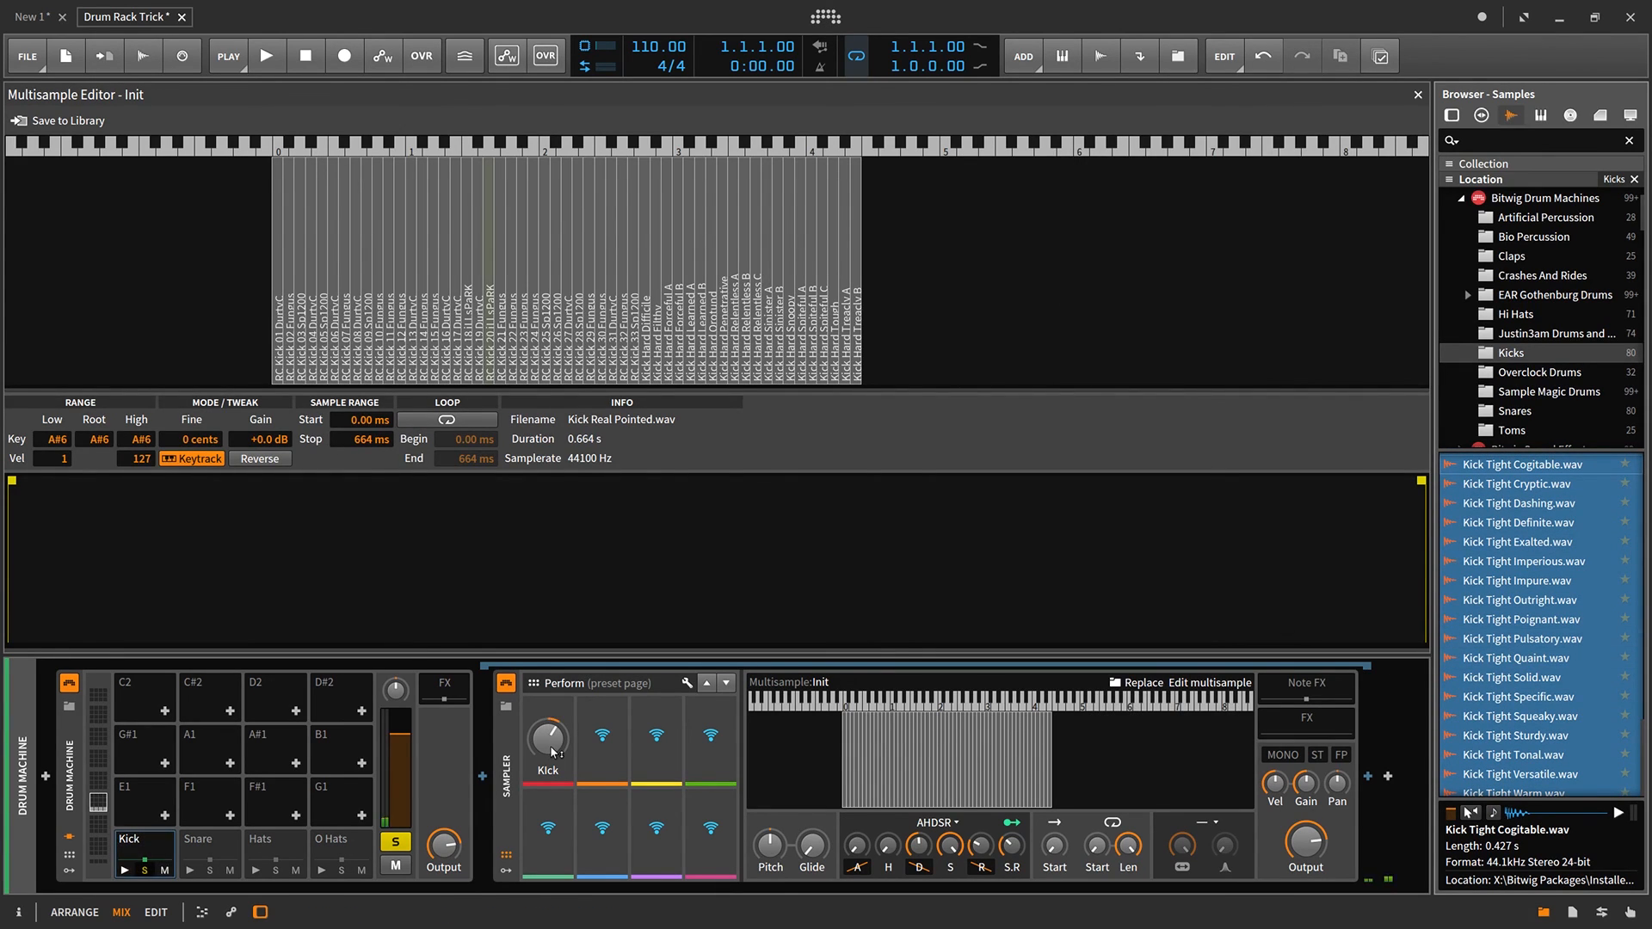
Unsolo the Kick pad, start playback of the full beat, and sweep the Kick macro to switch kick samples.
{"action": "mouse_move", "coordinate": [551, 752]}
{"action": "left_click_drag", "start_coordinate": [552, 752], "coordinate": [552, 730]}
{"action": "left_click", "coordinate": [144, 870]}
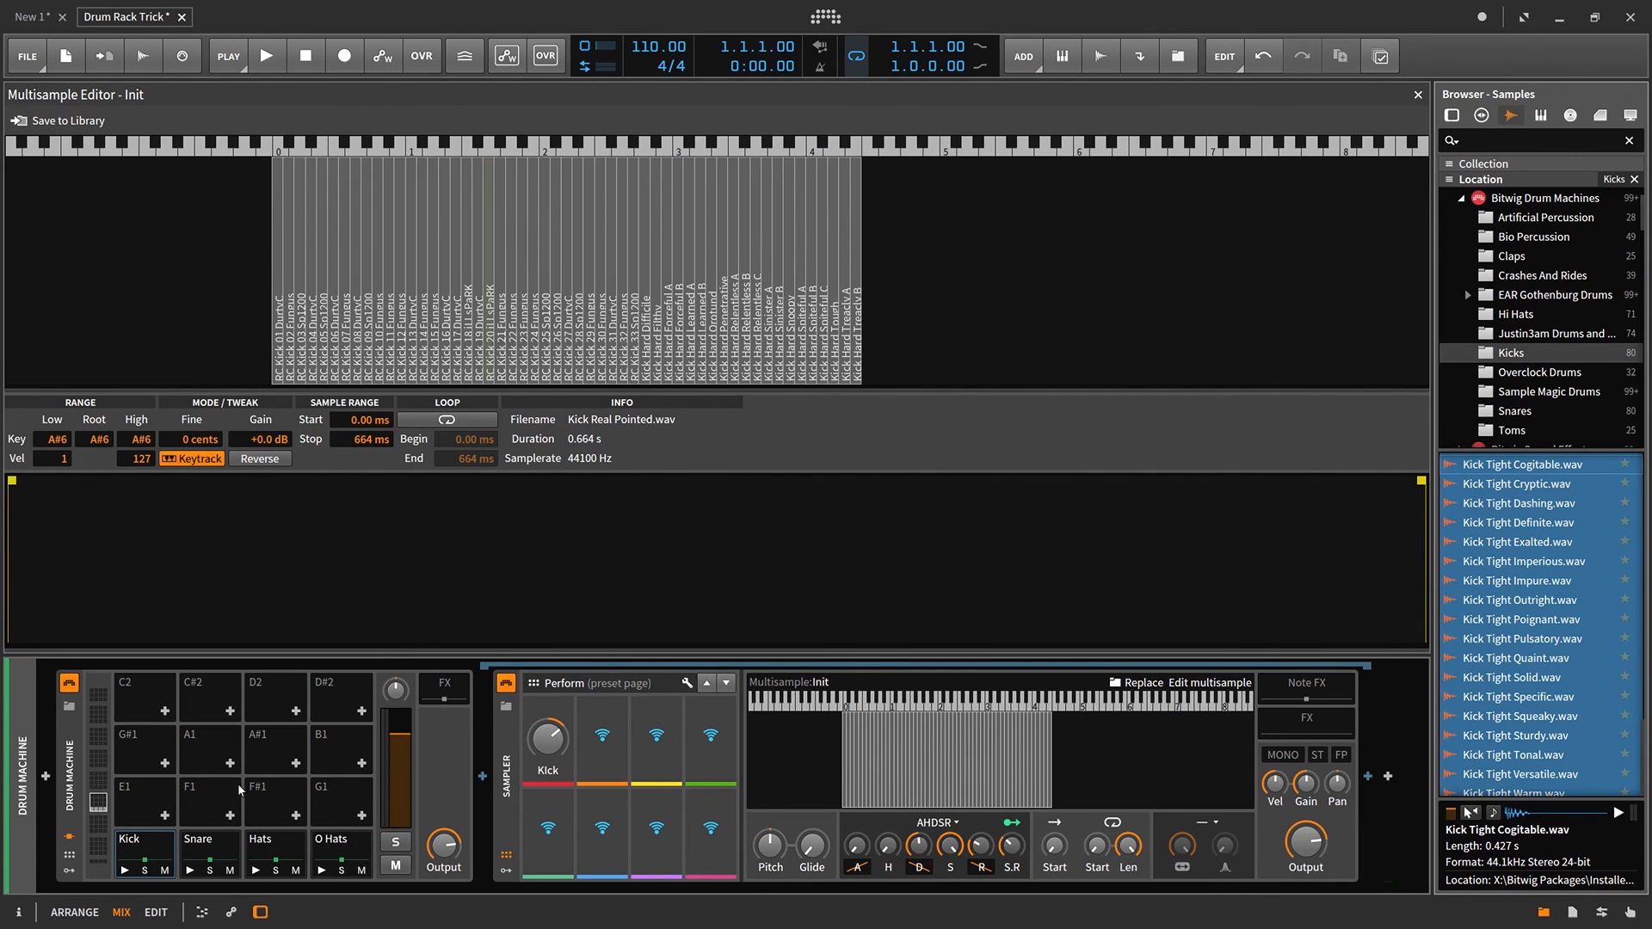
{"action": "left_click", "coordinate": [267, 56]}
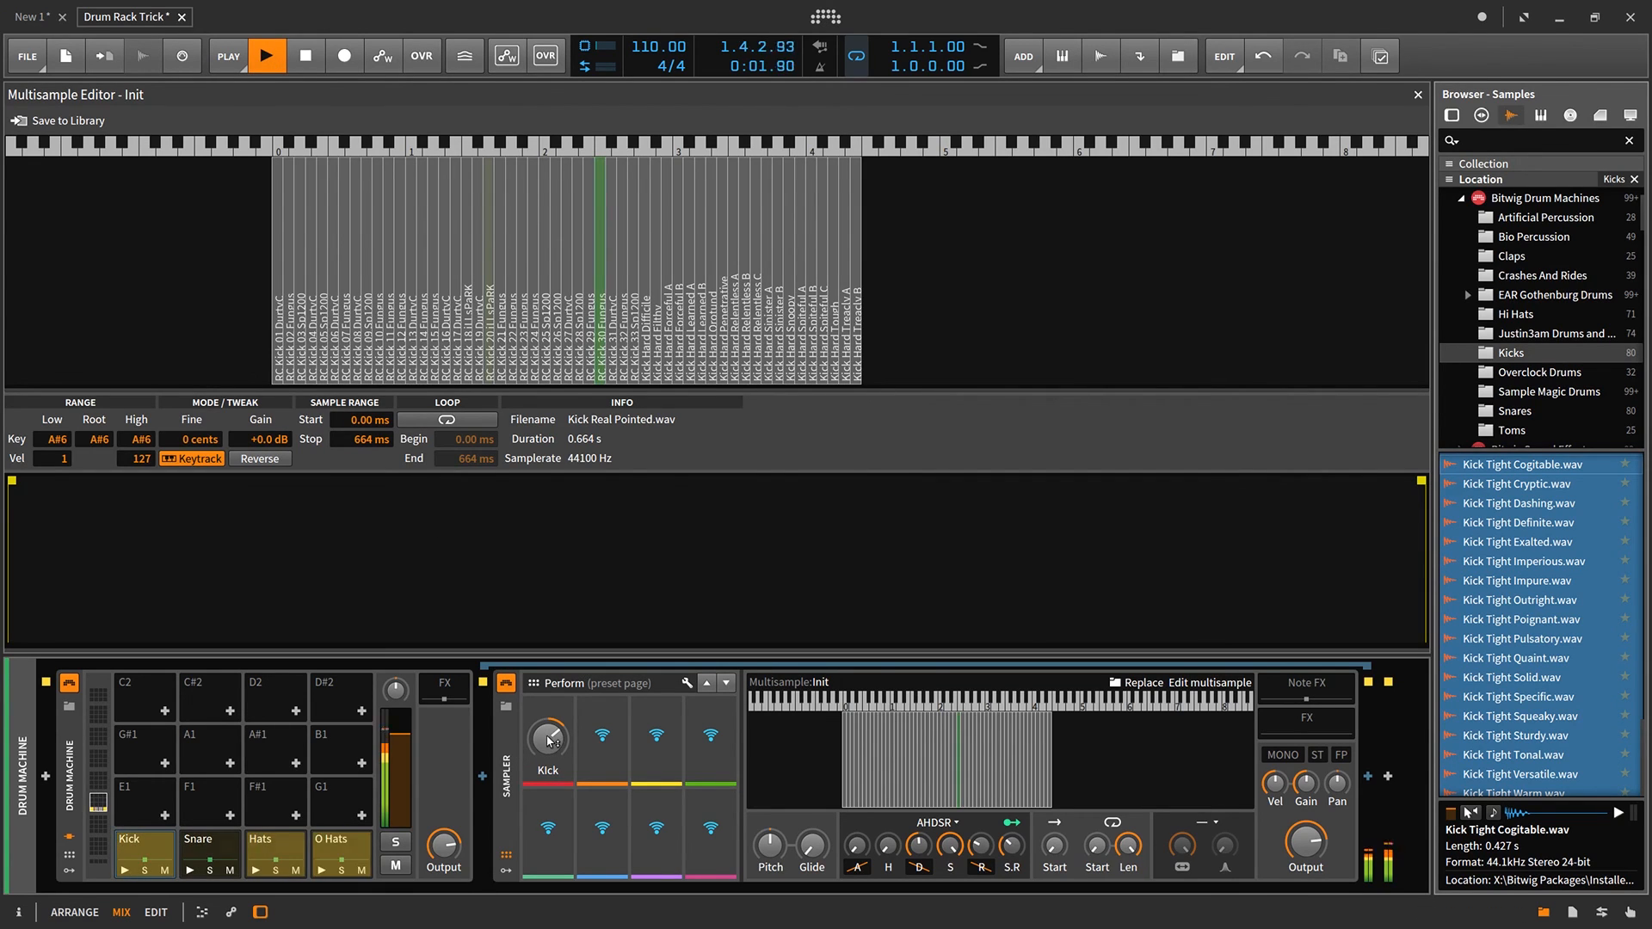
{"action": "mouse_move", "coordinate": [551, 740]}
{"action": "left_mouse_down"}
{"action": "mouse_move", "coordinate": [552, 804]}
{"action": "mouse_move", "coordinate": [551, 766]}
{"action": "left_mouse_up"}
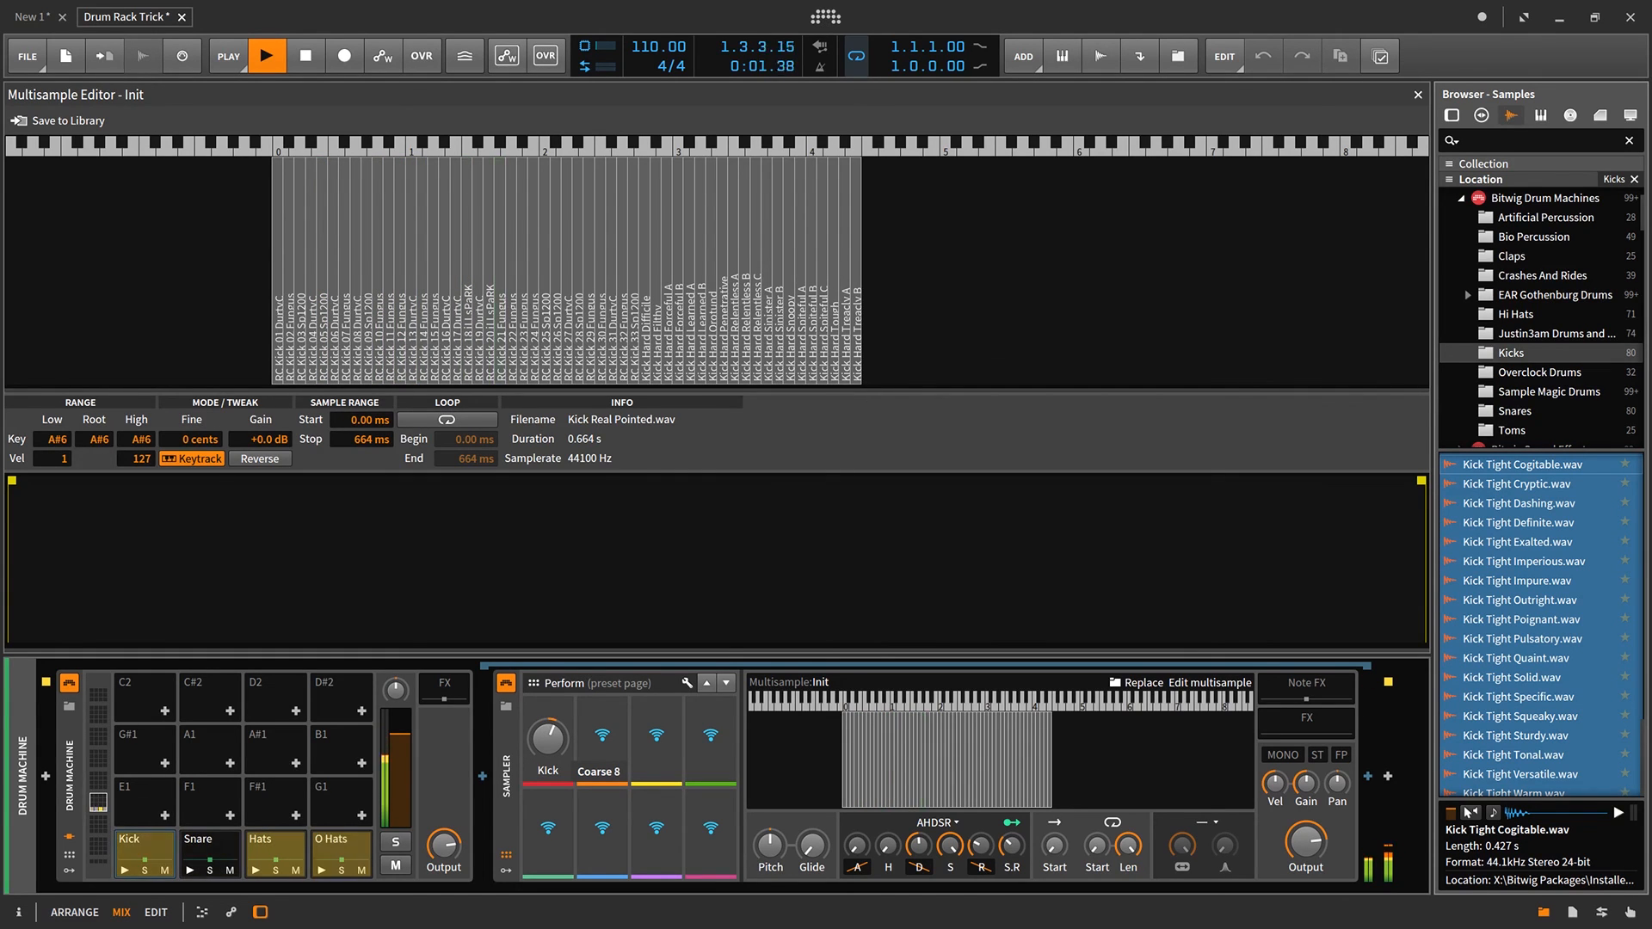
Rename the Snare pad's first sampler macro as "Snare".
{"action": "left_click", "coordinate": [228, 850]}
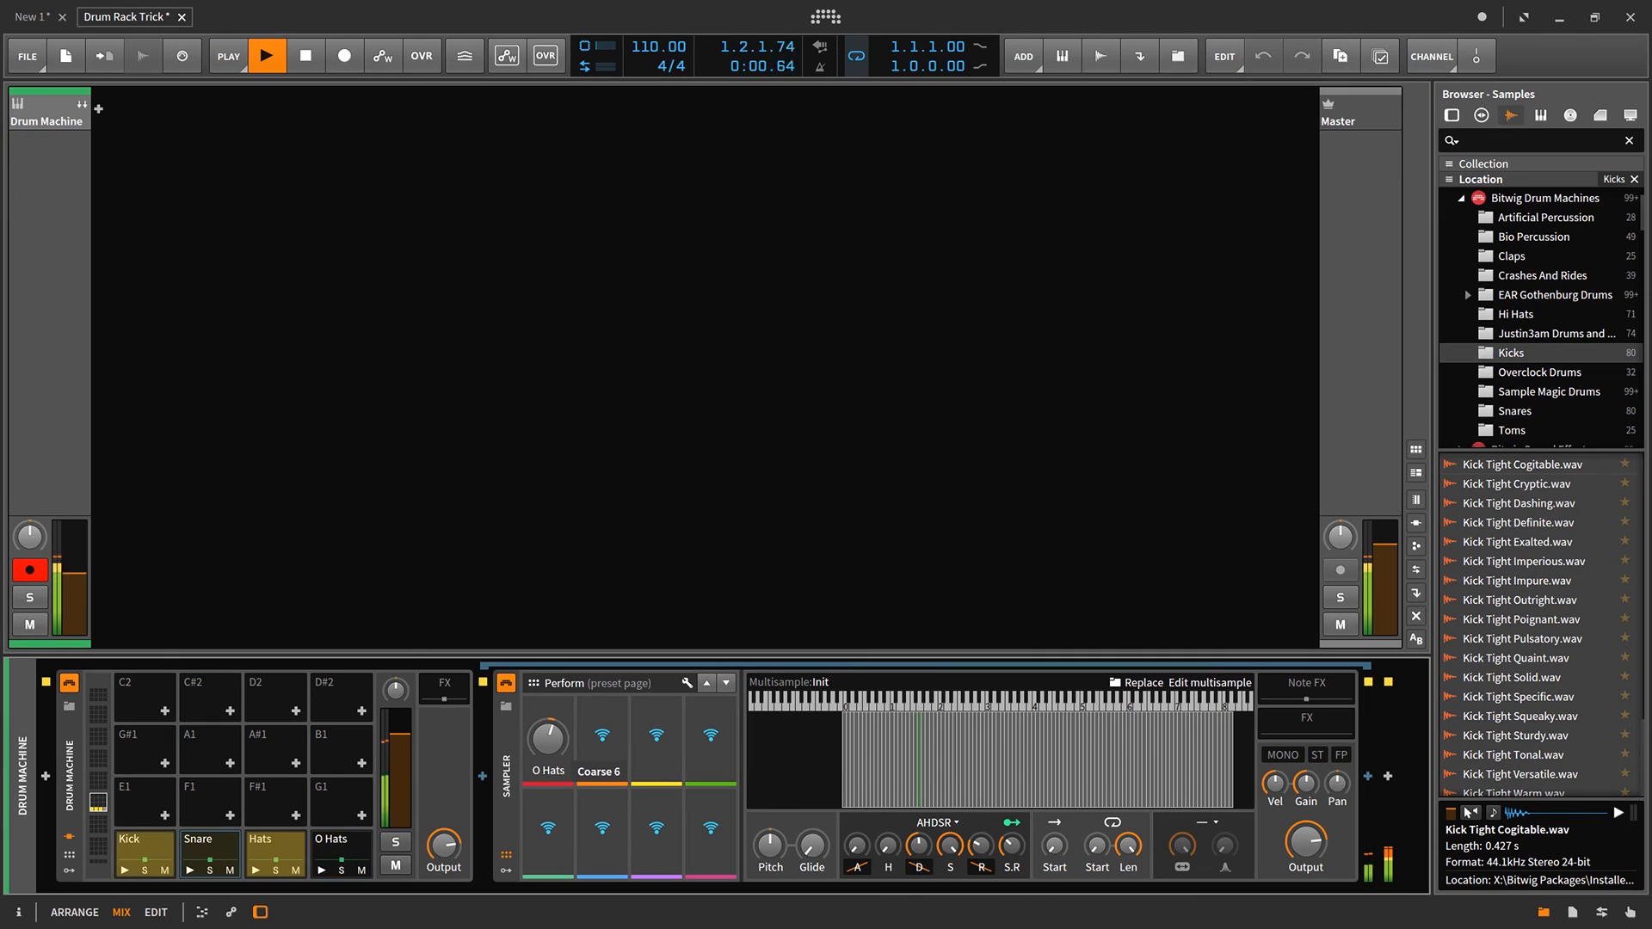
{"action": "double_click", "coordinate": [561, 771]}
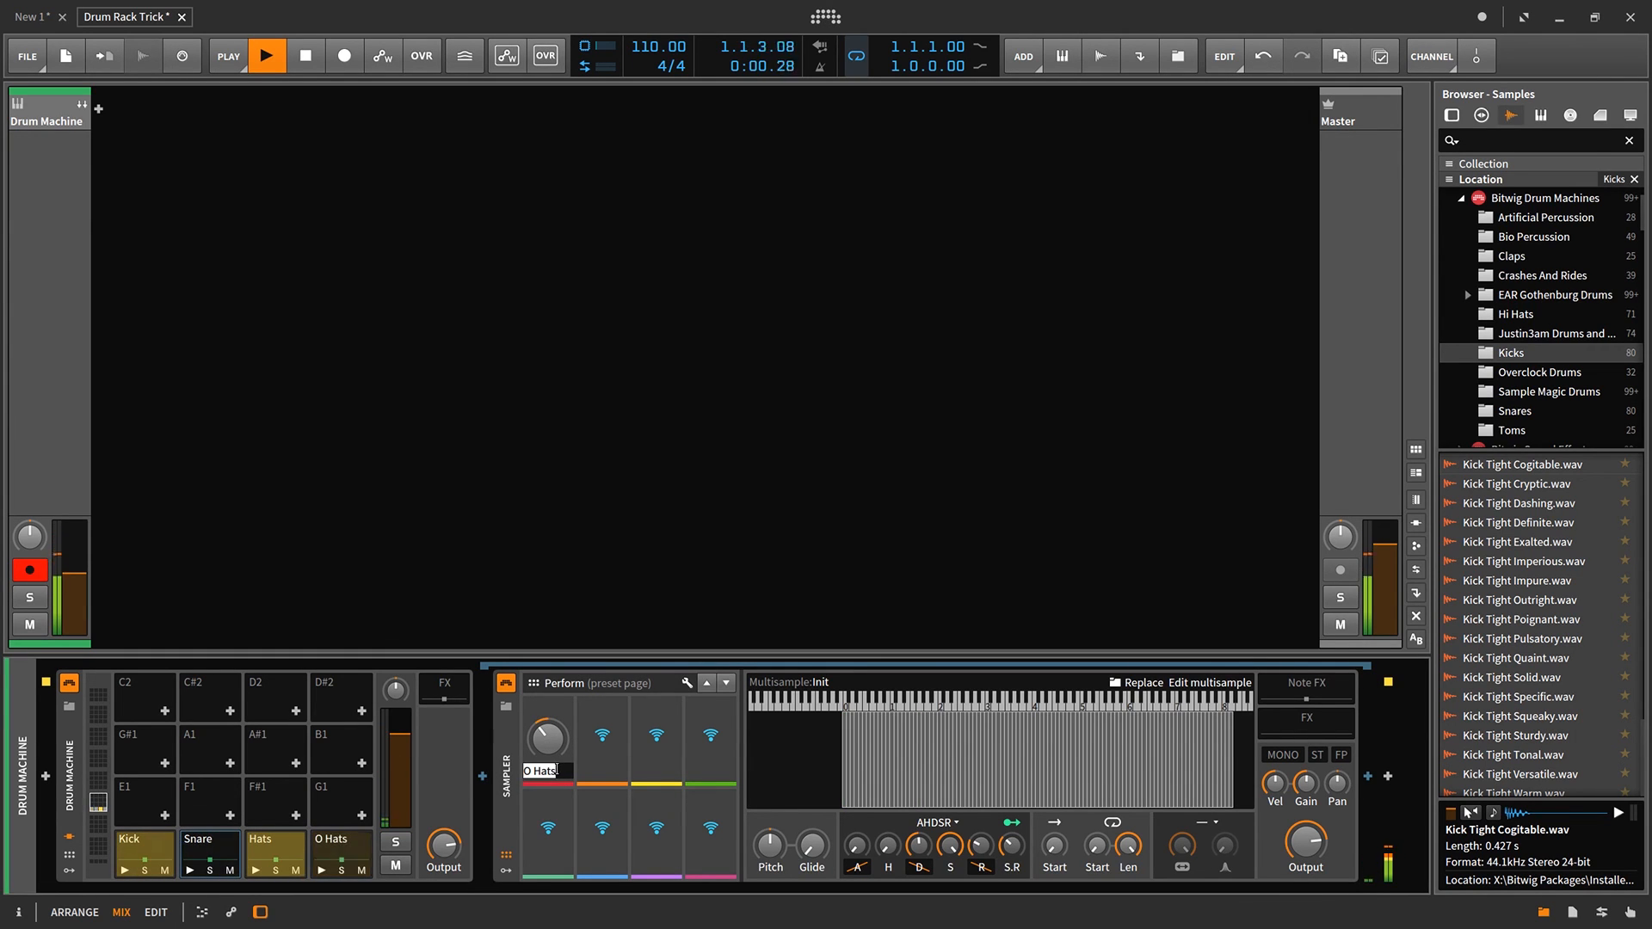
{"action": "type", "text": "Snare"}
{"action": "key", "text": "Return"}
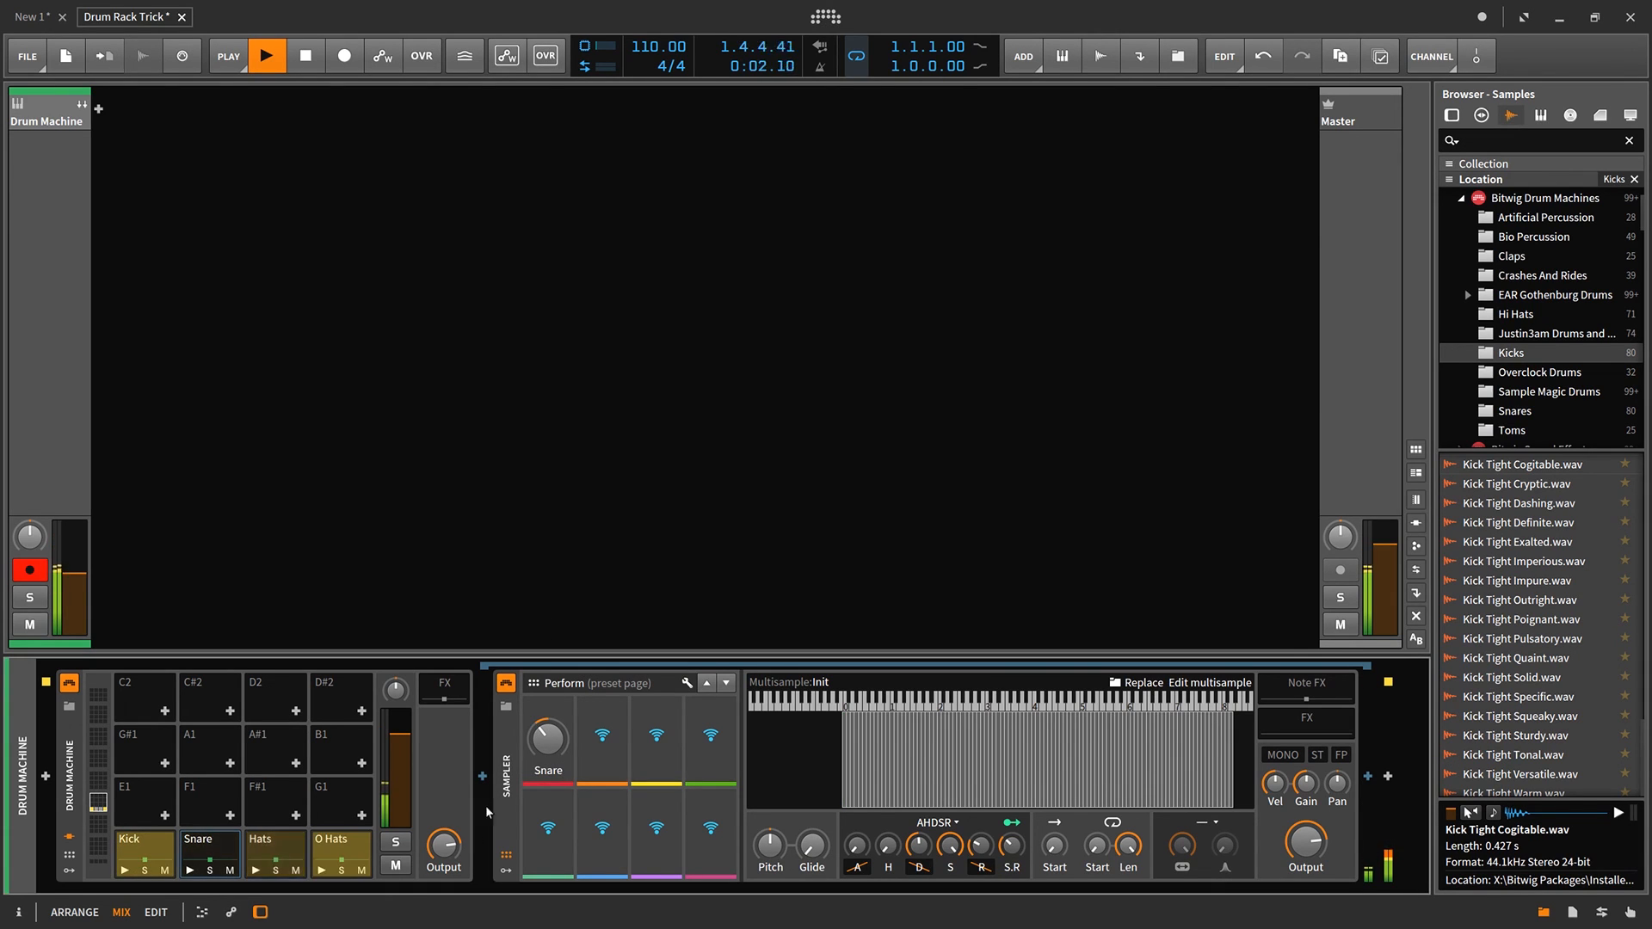
Sweep the Snare macro through the pad's multisample zones and map the macro to a controller or key.
{"action": "left_click_drag", "start_coordinate": [548, 740], "coordinate": [548, 710]}
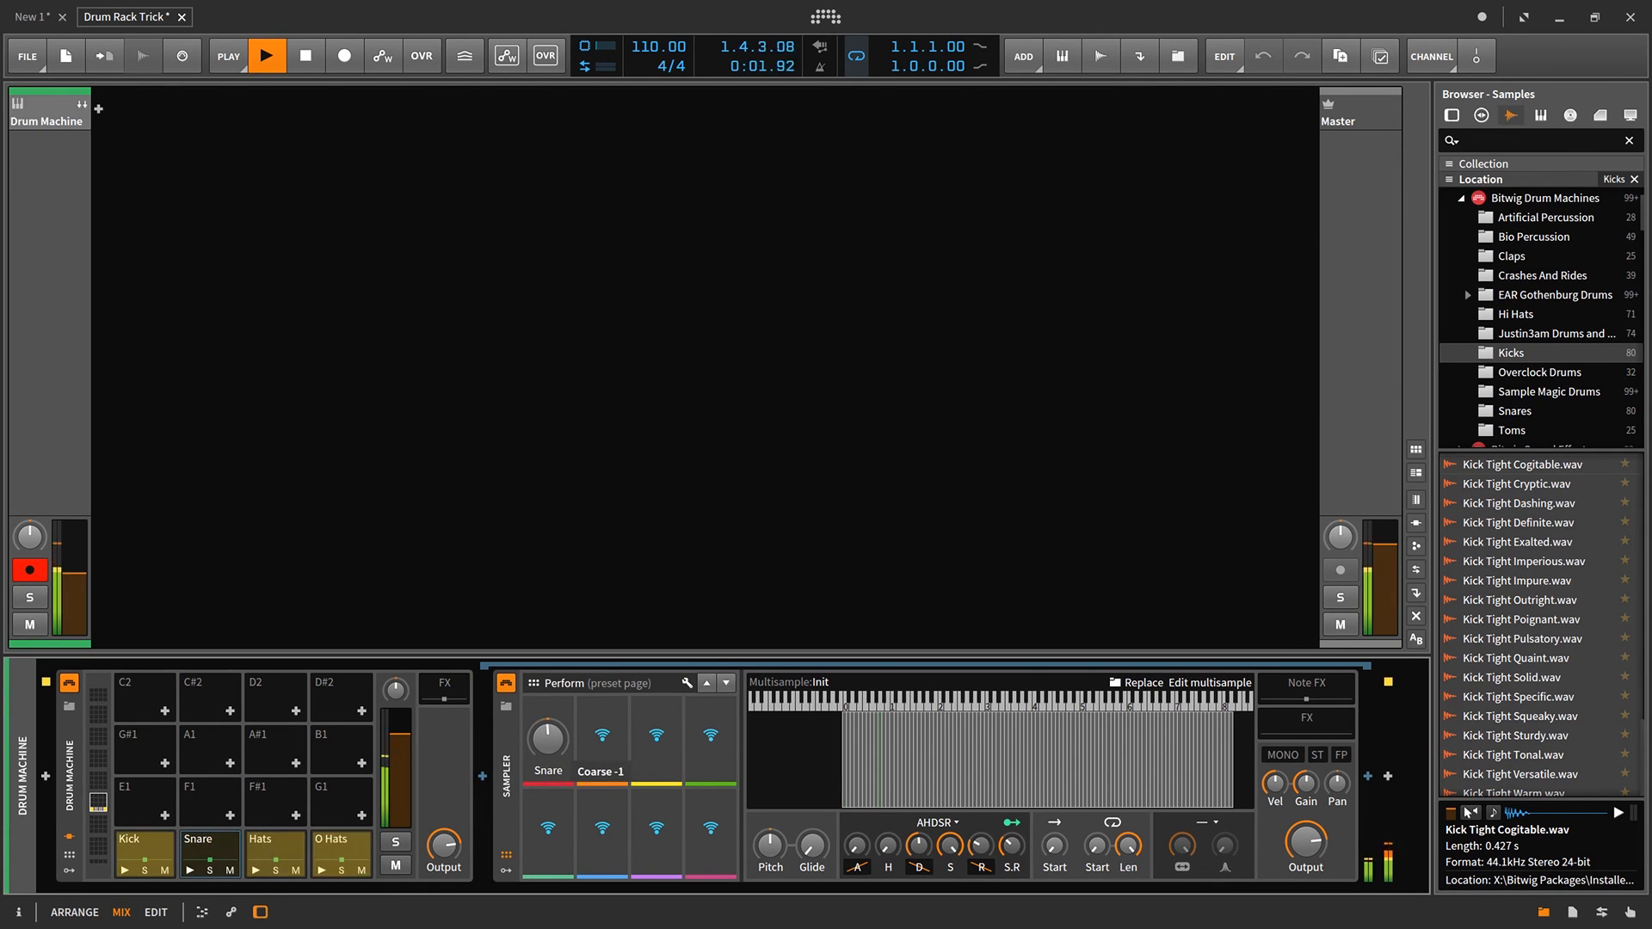
{"action": "left_click", "coordinate": [1222, 684]}
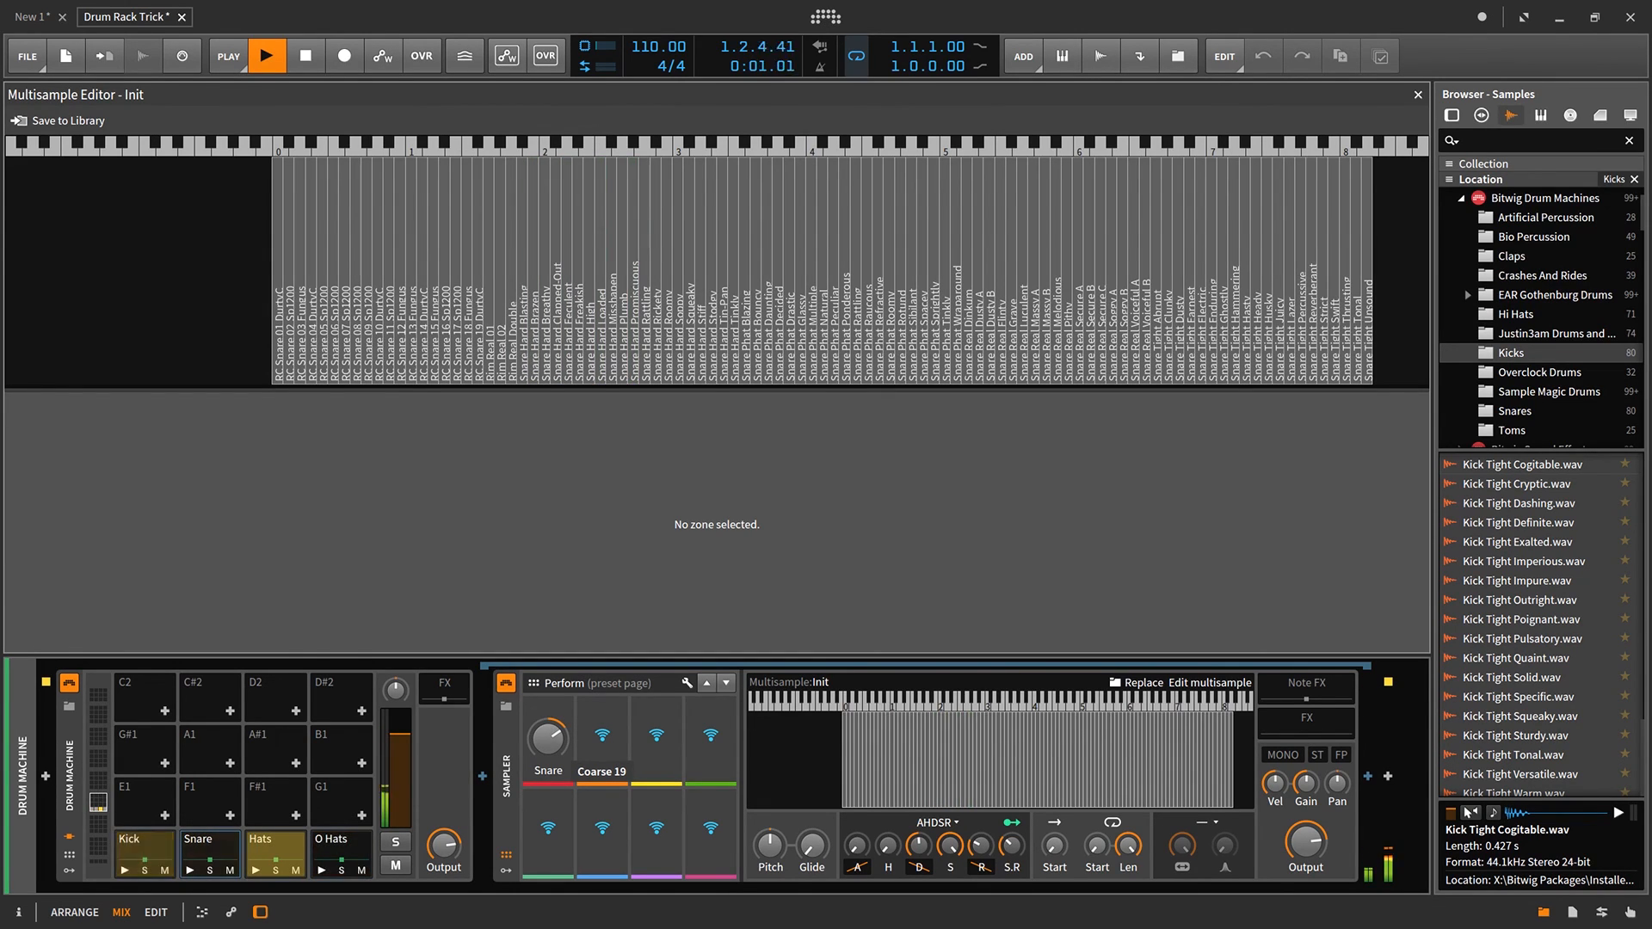
{"action": "left_click_drag", "start_coordinate": [540, 747], "coordinate": [539, 740]}
{"action": "right_click", "coordinate": [544, 747]}
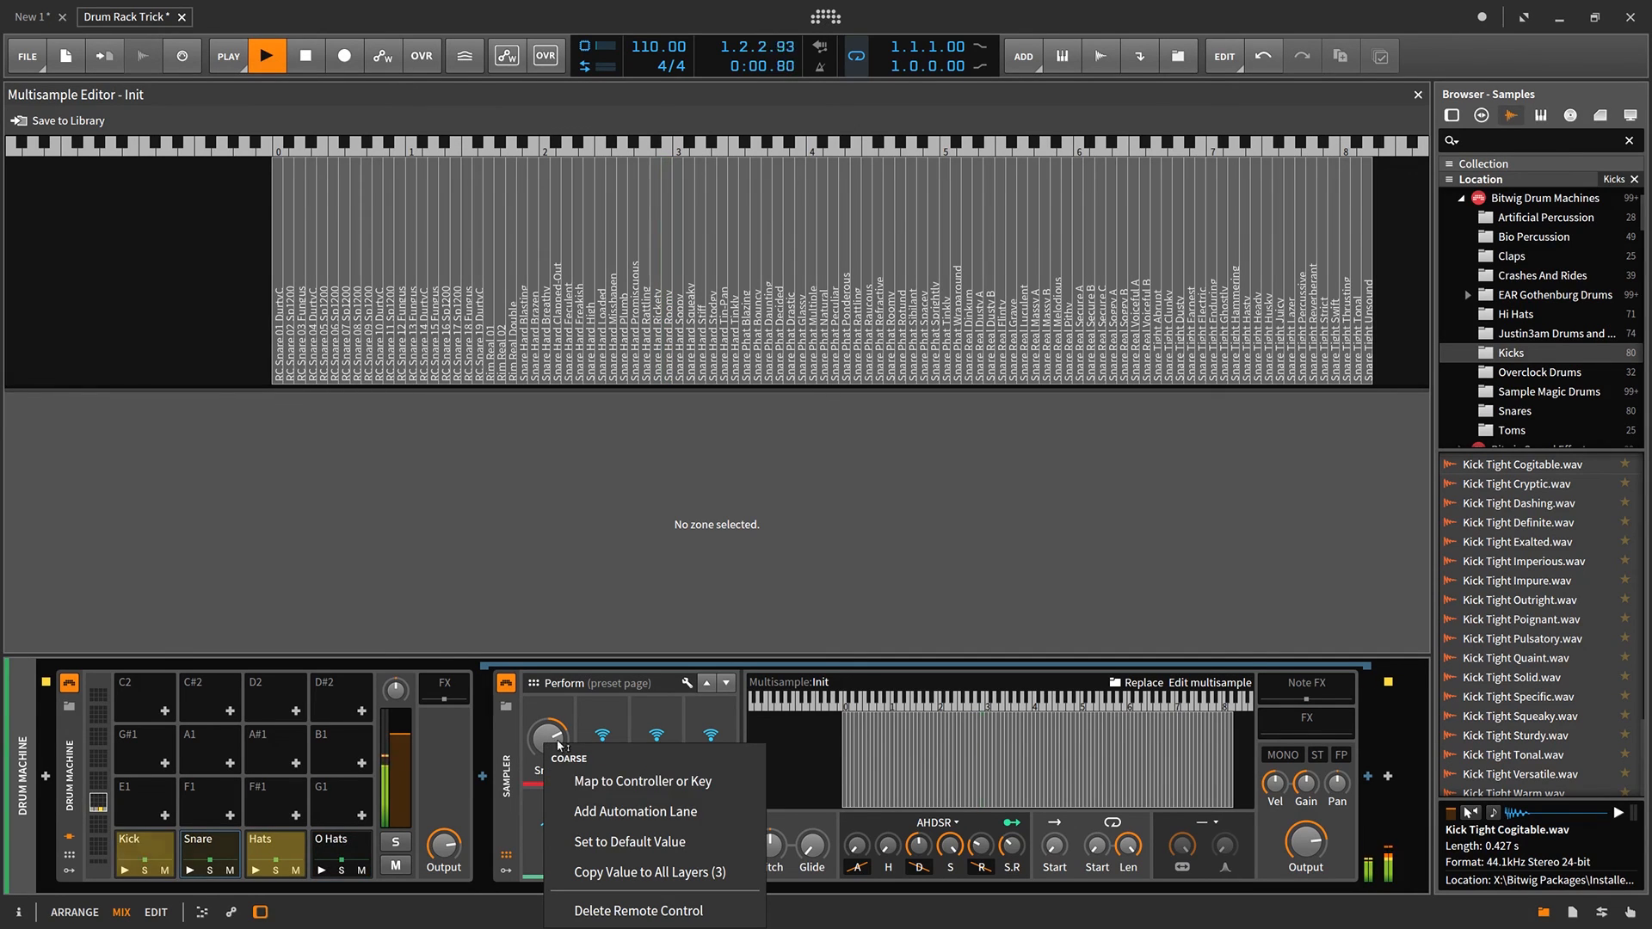
{"action": "left_click", "coordinate": [639, 781]}
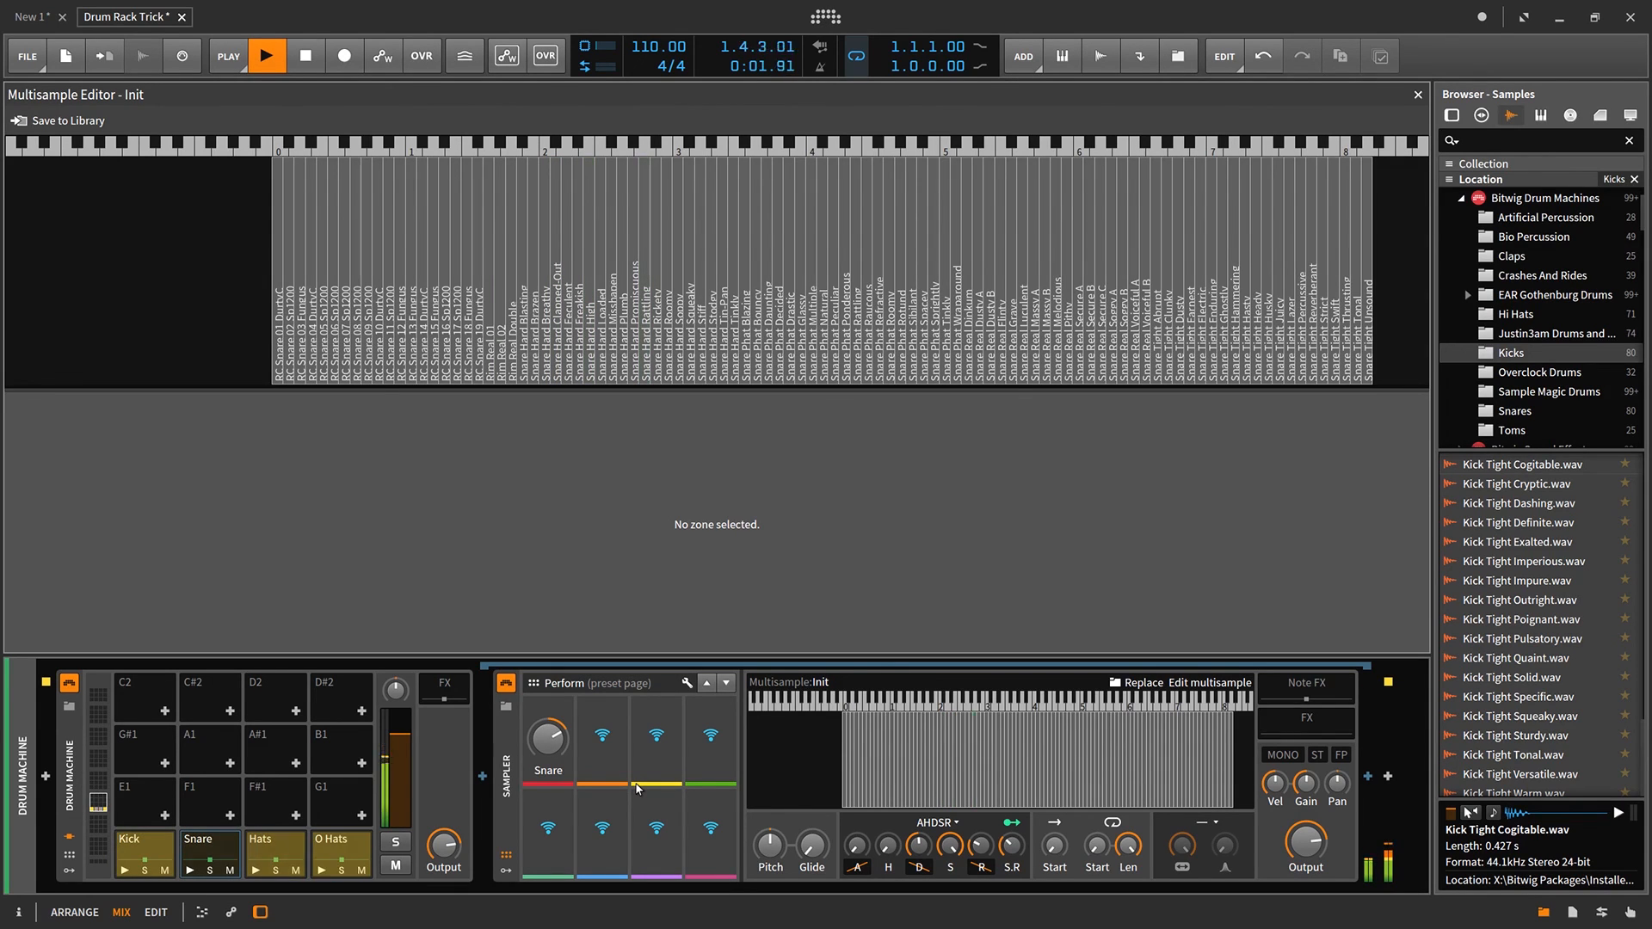
Map the Hats pad's Coarse macro to a controller or key and open its multisample zones.
{"action": "left_click", "coordinate": [271, 852]}
{"action": "right_click", "coordinate": [549, 741]}
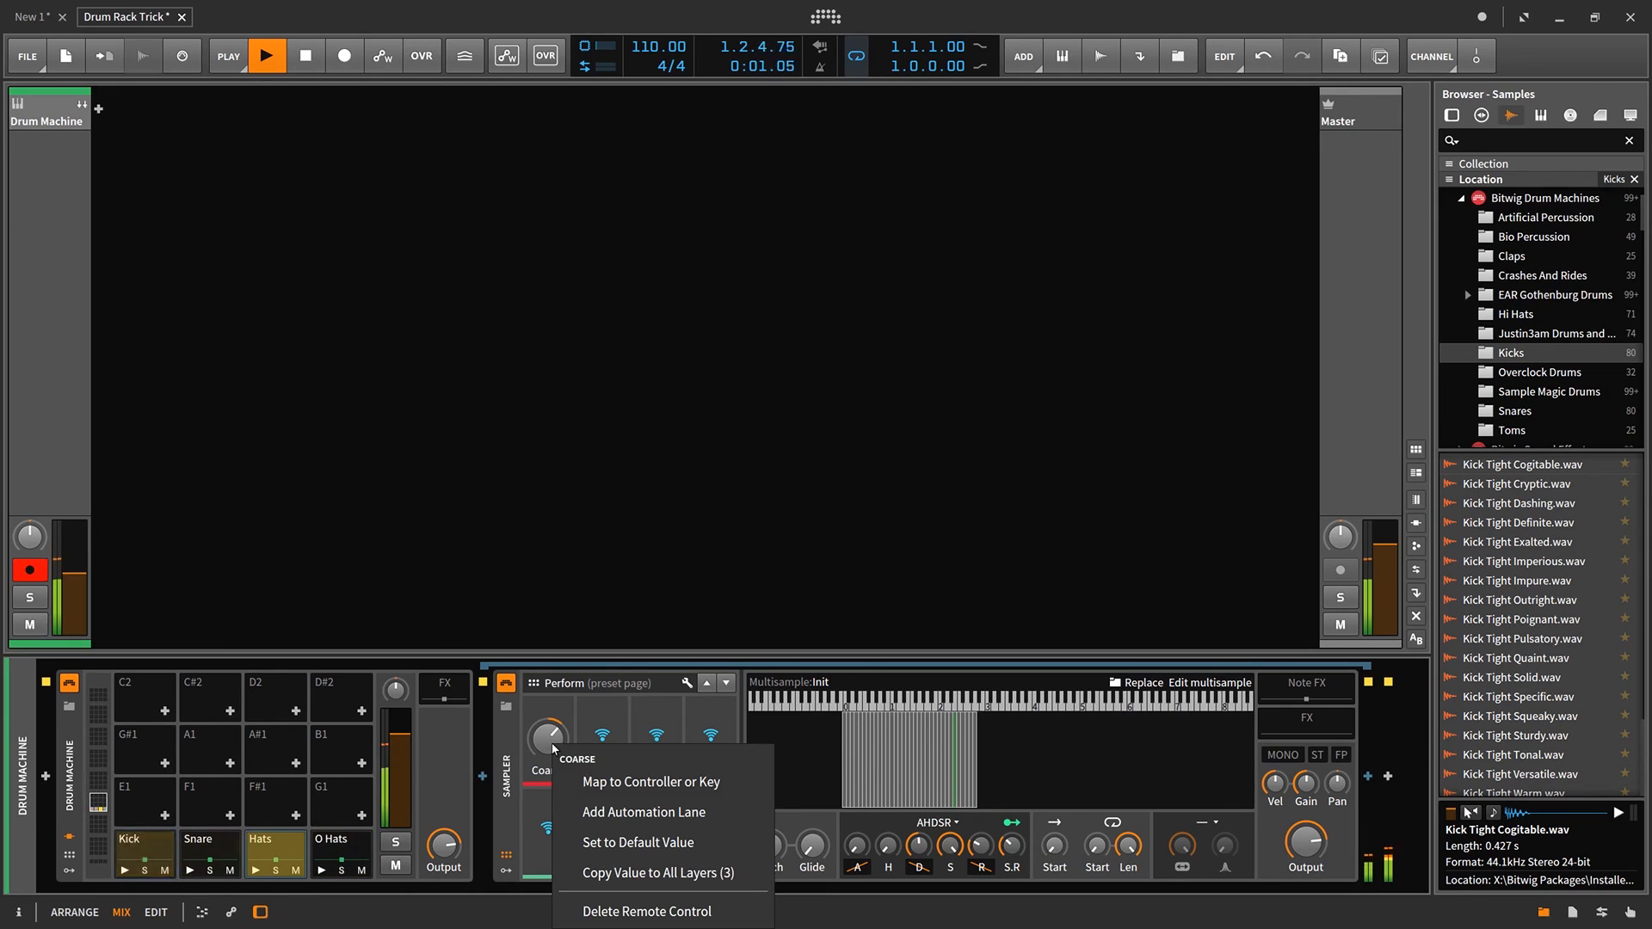
{"action": "left_click", "coordinate": [601, 782]}
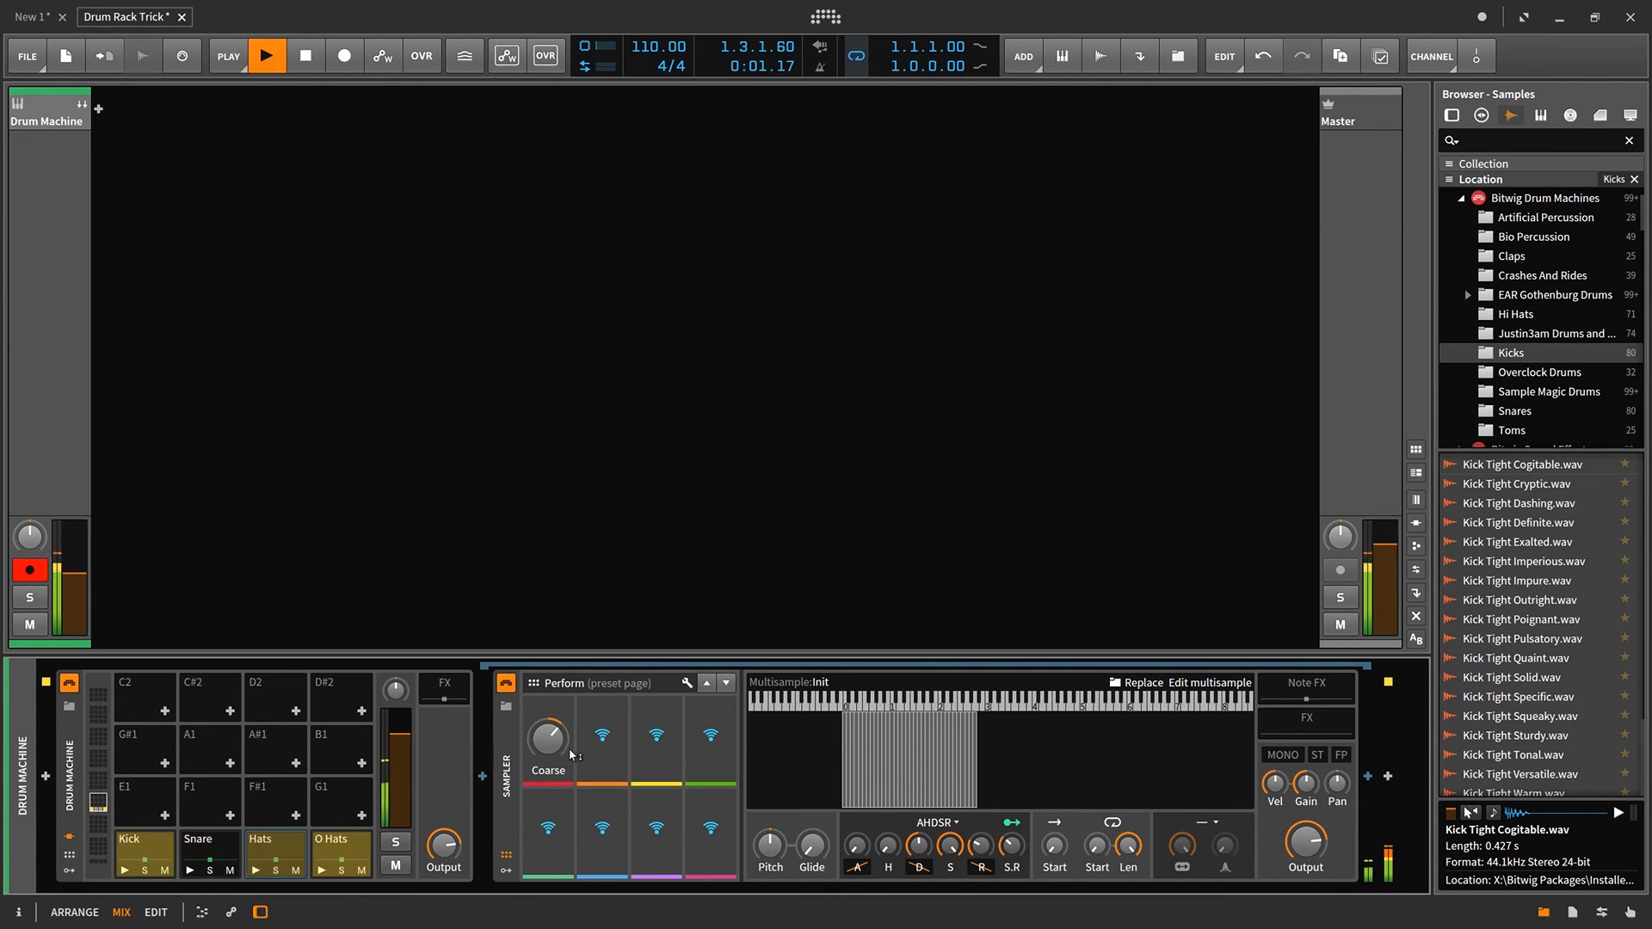
{"action": "left_click", "coordinate": [1193, 684]}
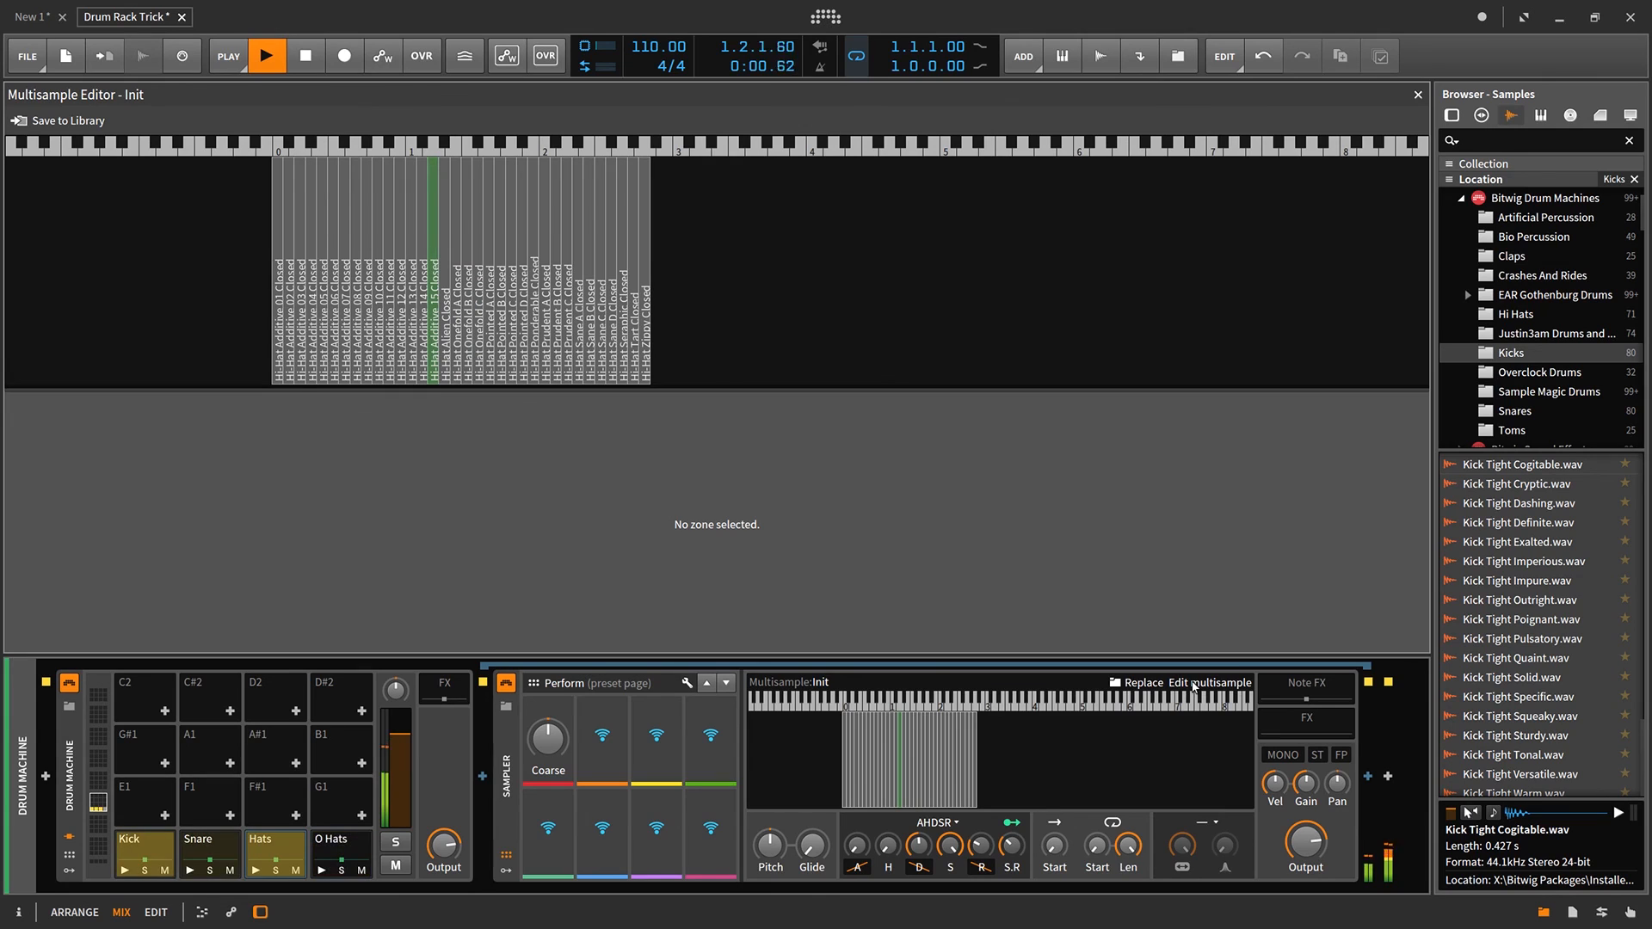
Rename the O Hats pad's Coarse macro as "O Hat".
{"action": "left_click", "coordinate": [363, 851]}
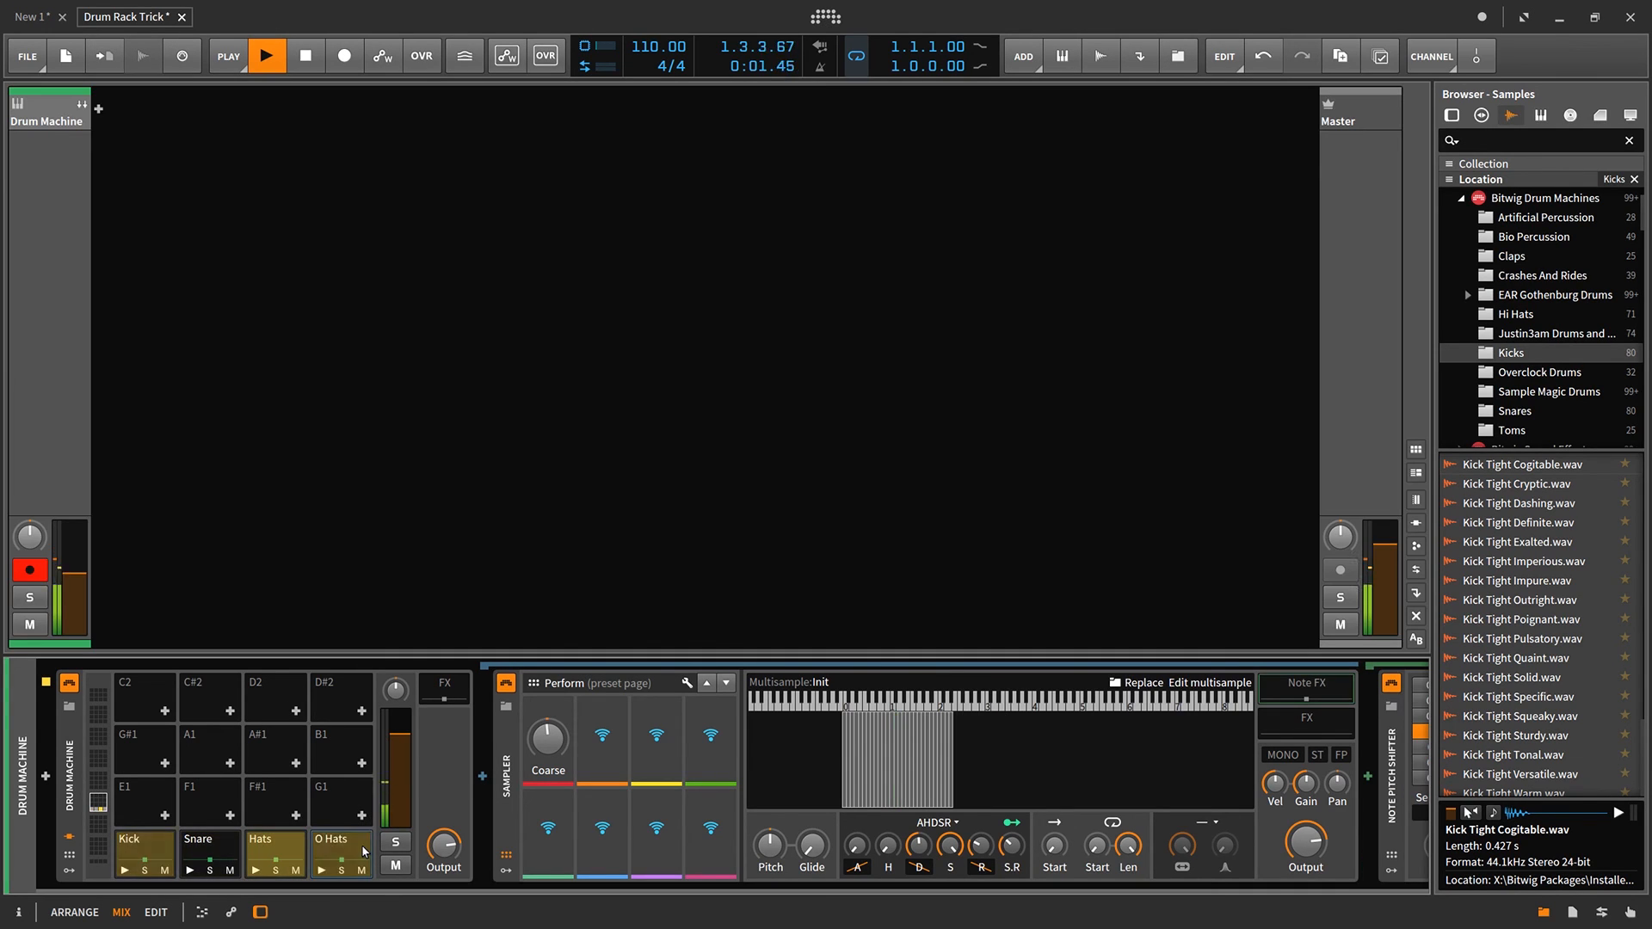
{"action": "double_click", "coordinate": [552, 772]}
{"action": "type", "text": "O"}
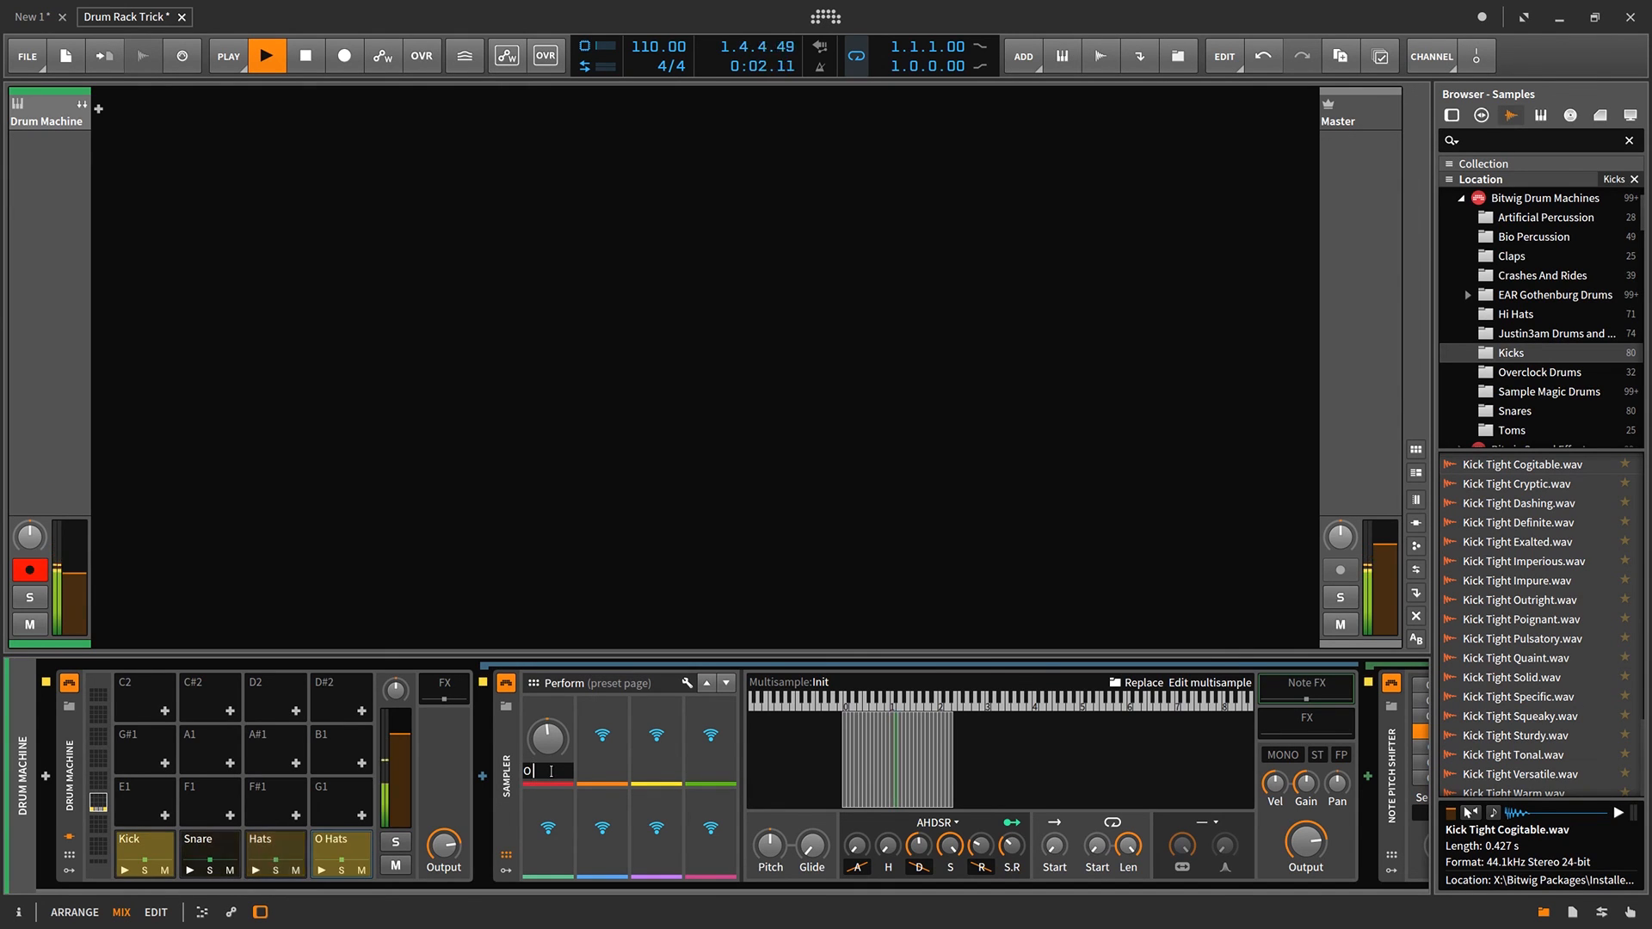
{"action": "type", "text": " Hat"}
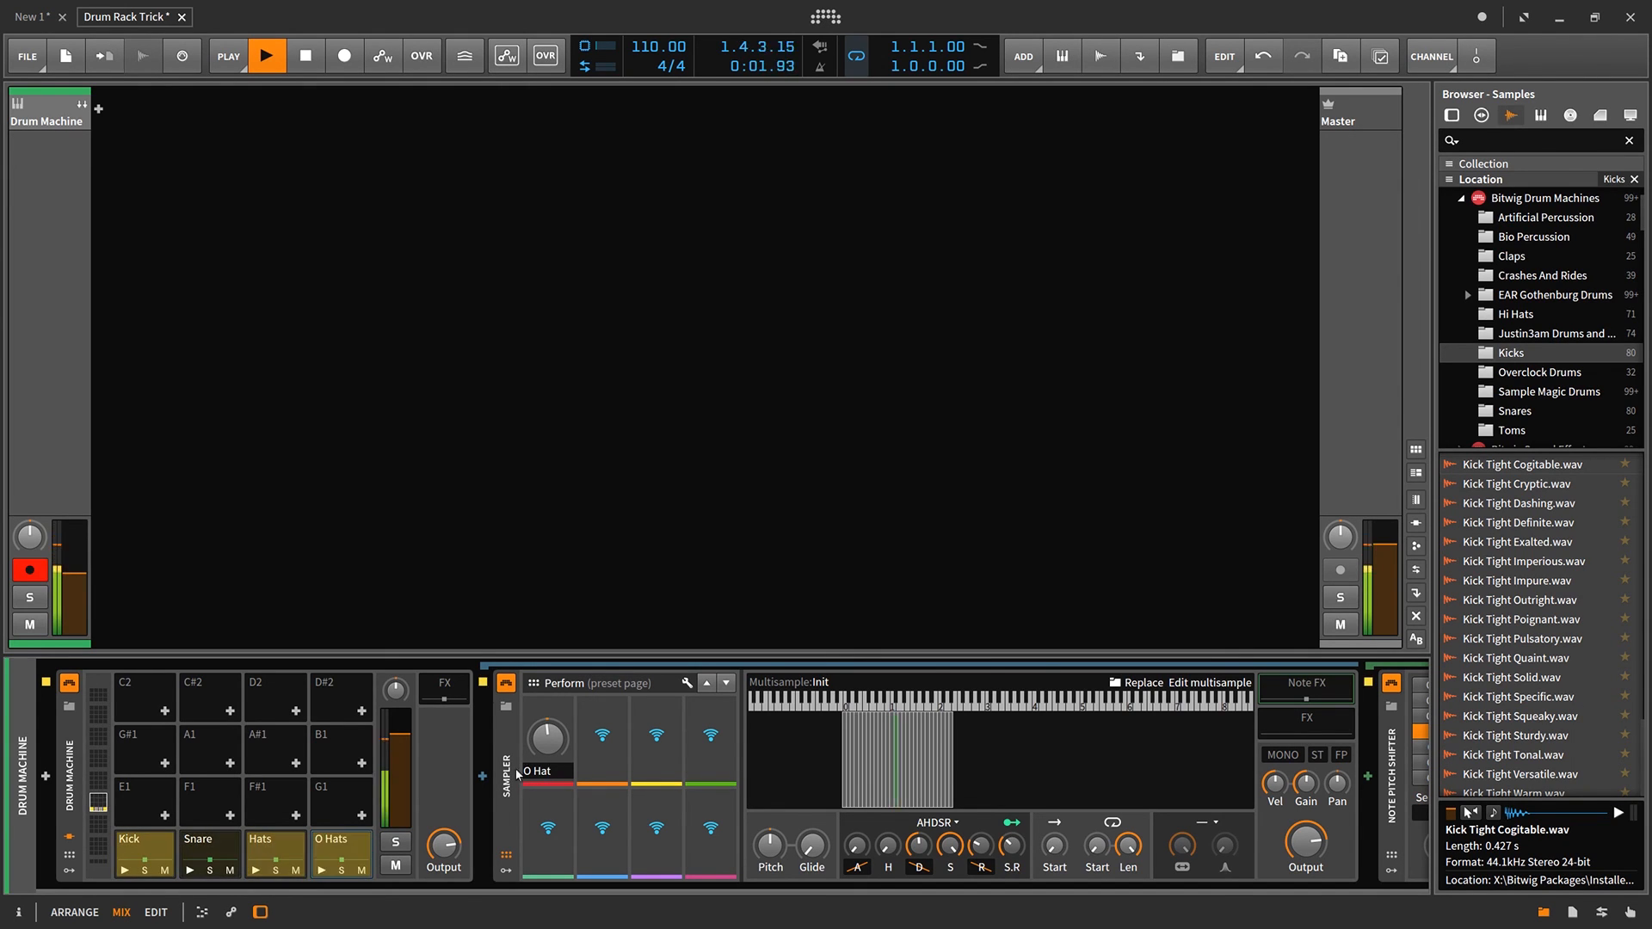
{"action": "key", "text": "Return"}
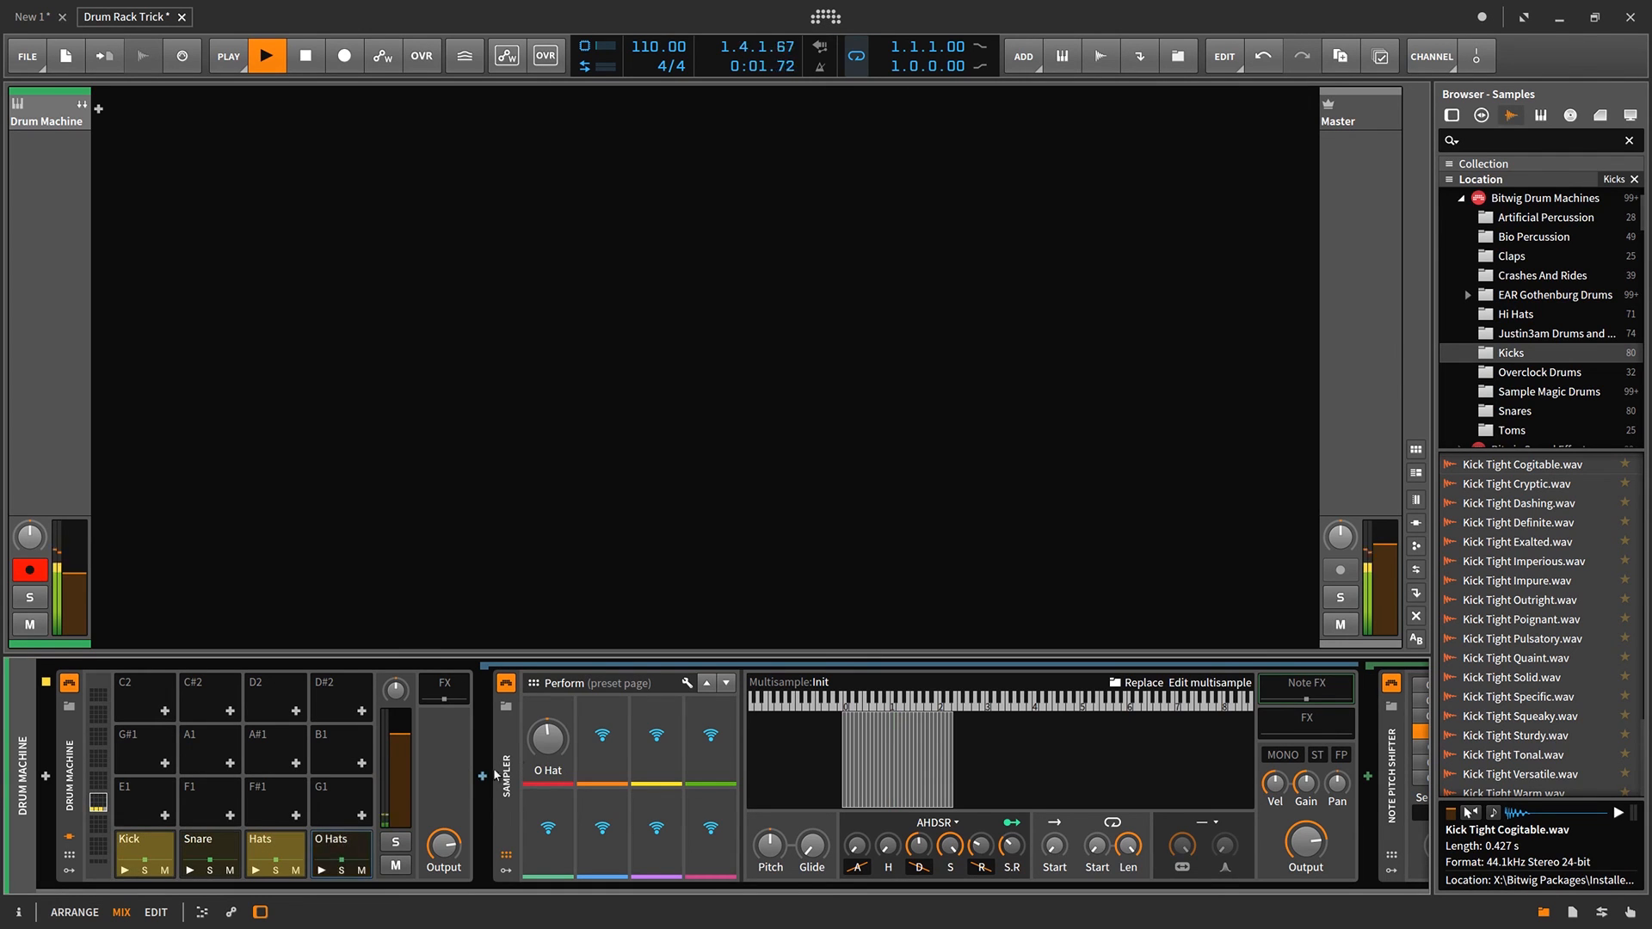
Open the O Hats pad's multisample zones and sweep the O Hat macro down to -8 during playback.
{"action": "left_click", "coordinate": [1177, 684]}
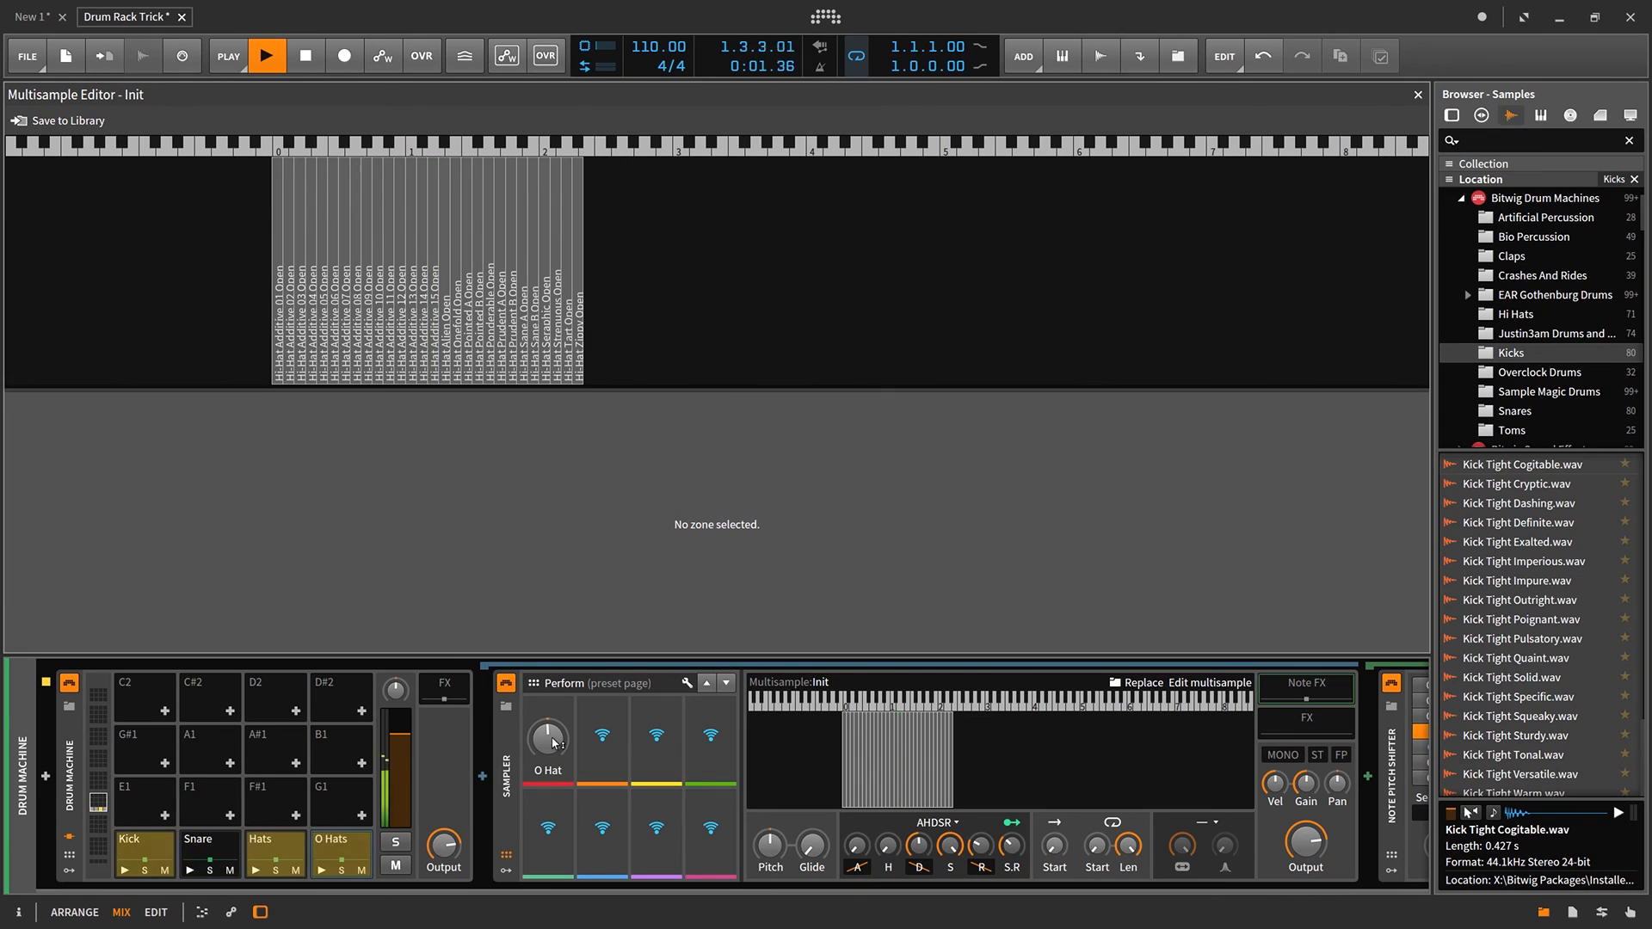
{"action": "left_click_drag", "start_coordinate": [557, 745], "coordinate": [556, 746]}
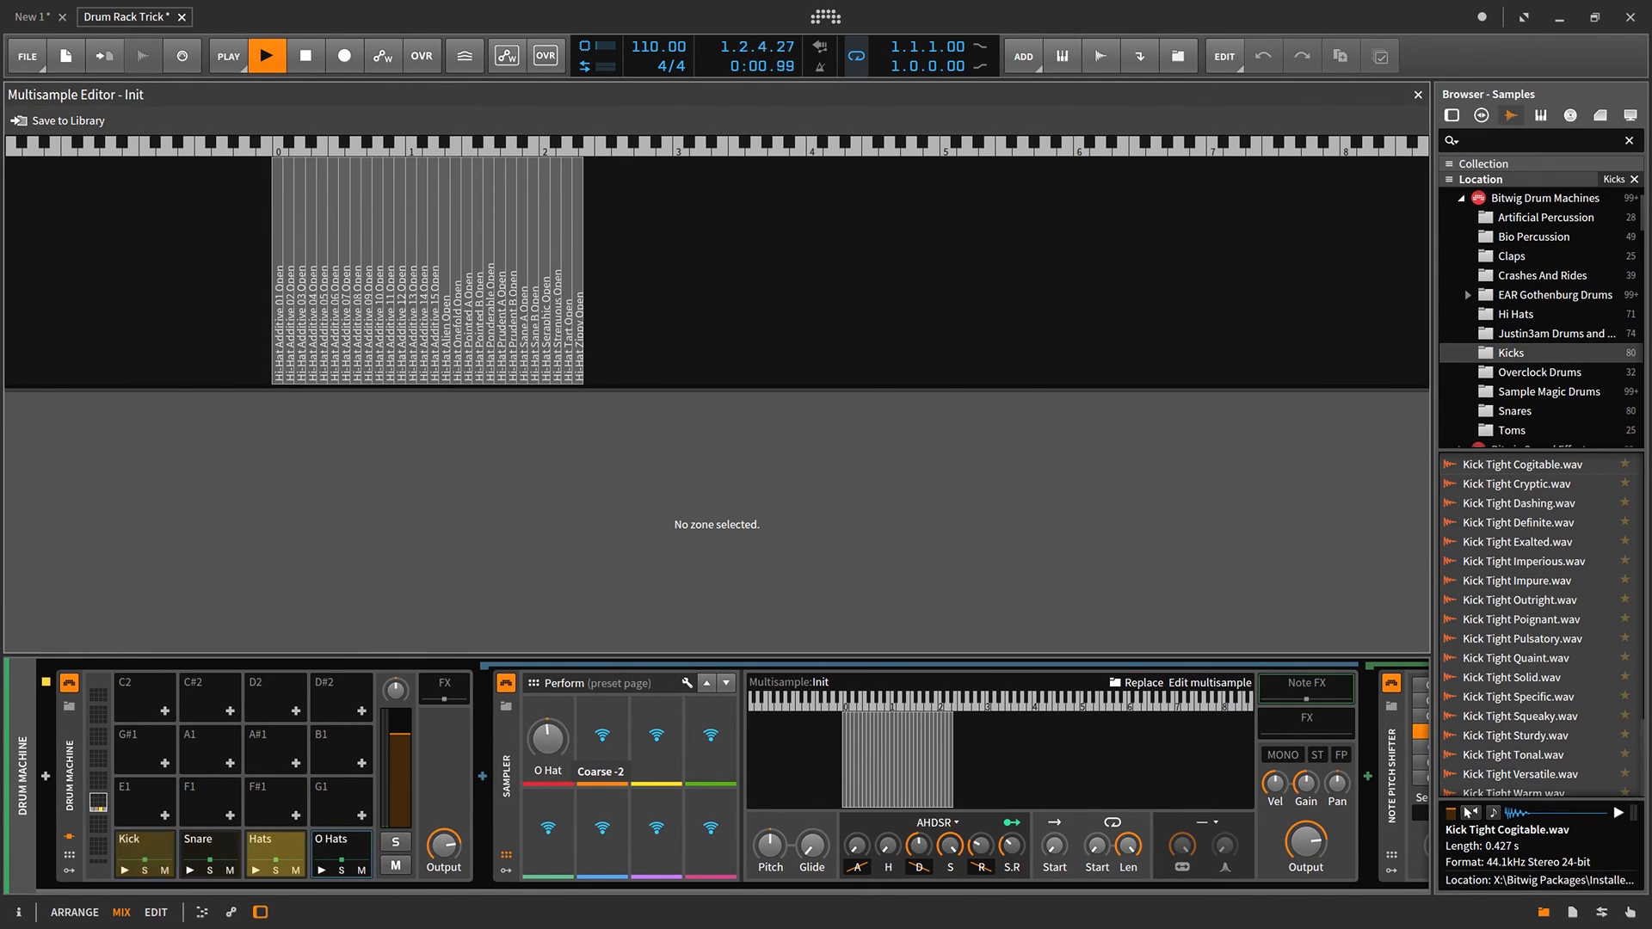
{"action": "left_click_drag", "start_coordinate": [556, 747], "coordinate": [557, 762]}
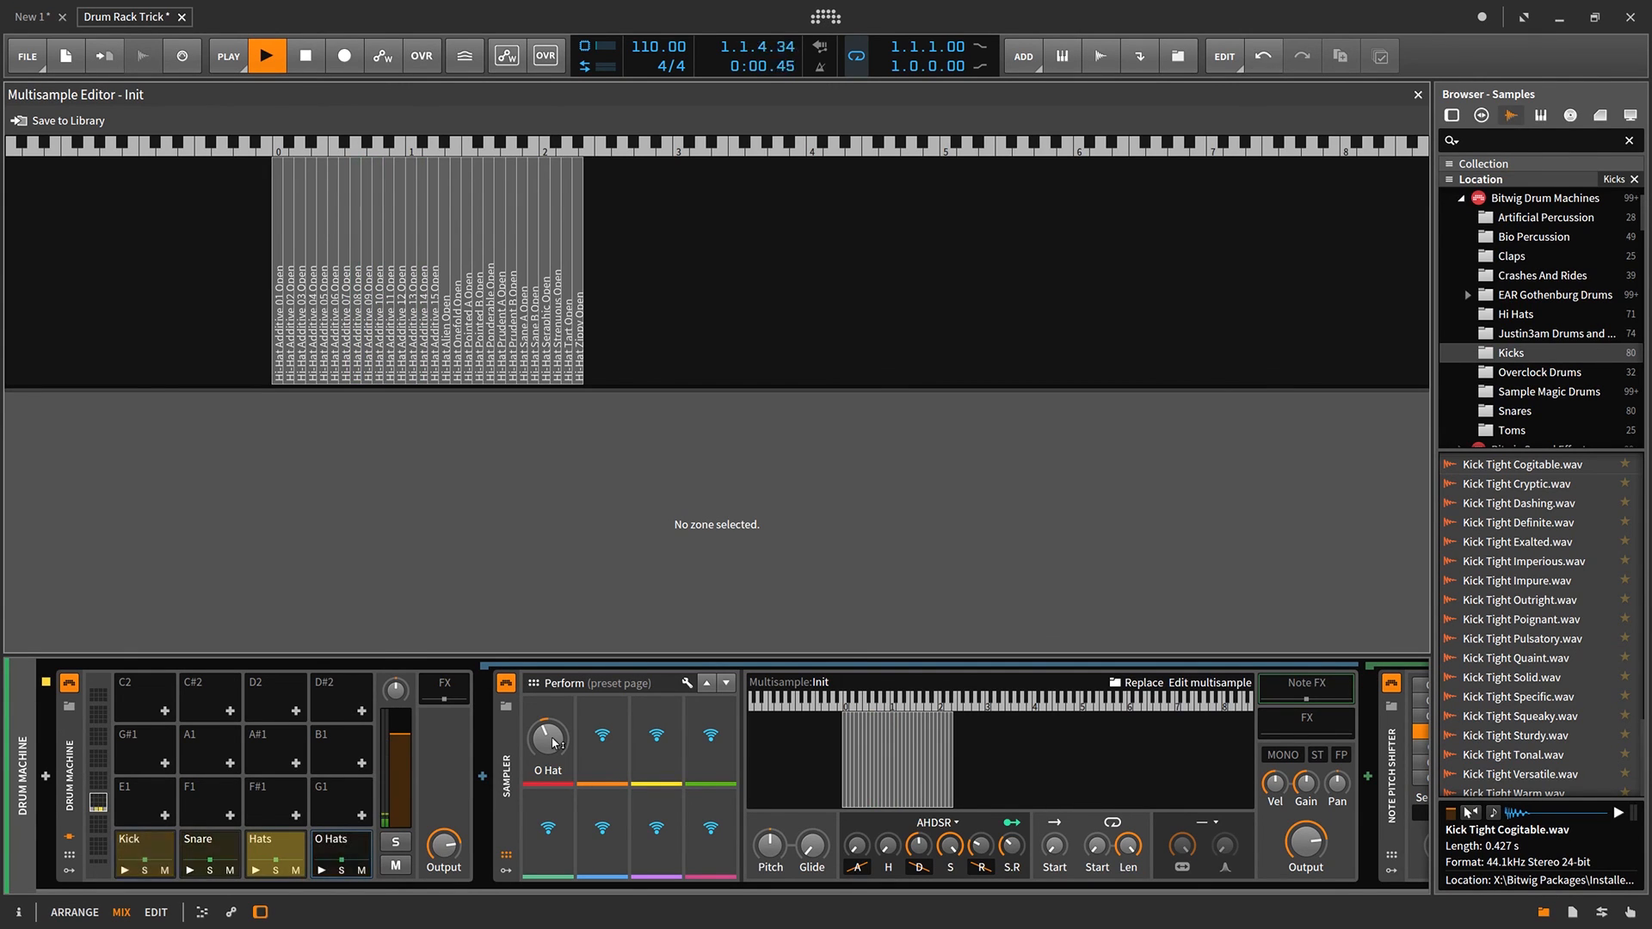
{"action": "mouse_move", "coordinate": [553, 743]}
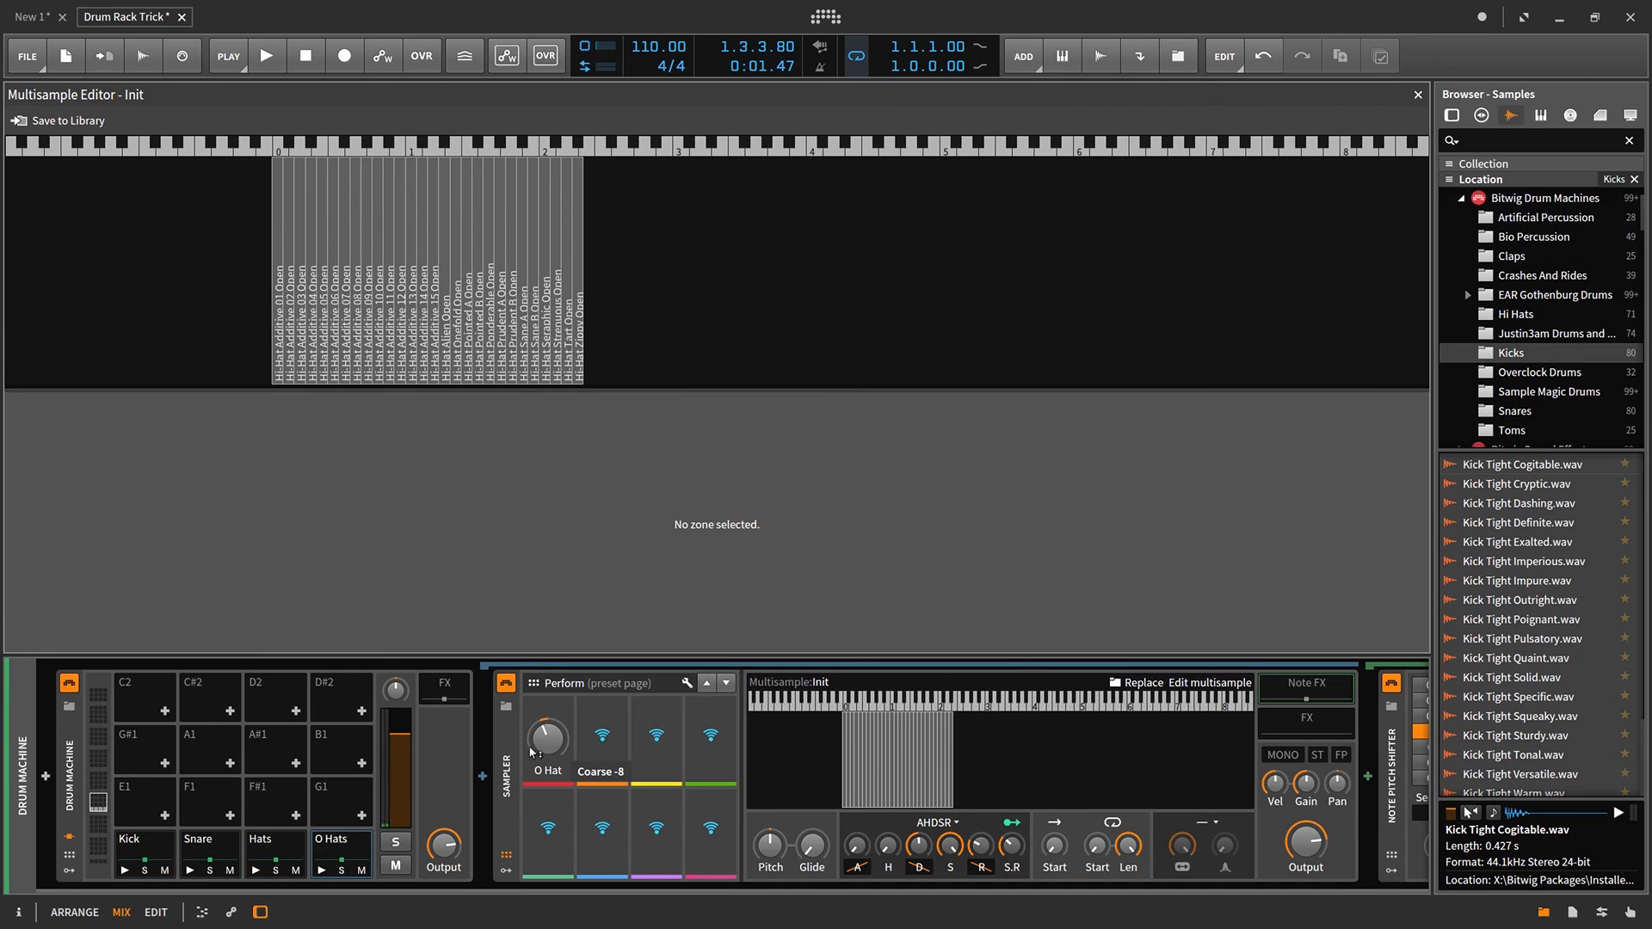
Review the named sampler macros on the Kick, Snare and Hats pads in turn.
{"action": "left_click", "coordinate": [157, 850]}
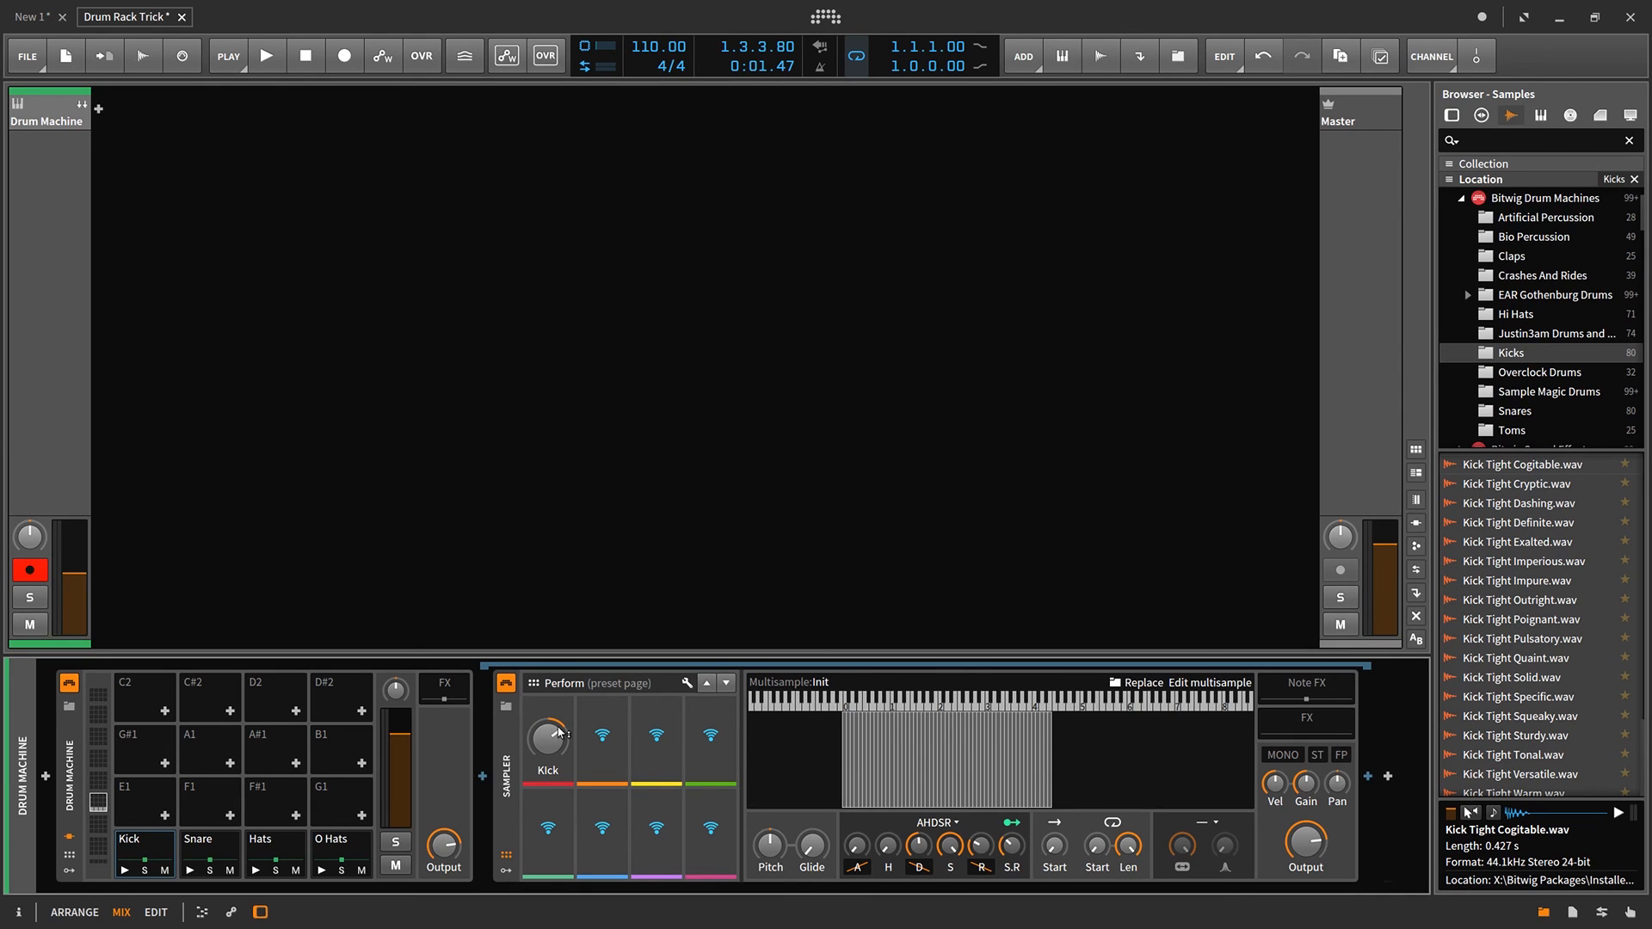
{"action": "mouse_move", "coordinate": [558, 732]}
{"action": "left_click", "coordinate": [212, 851]}
{"action": "left_click", "coordinate": [266, 854]}
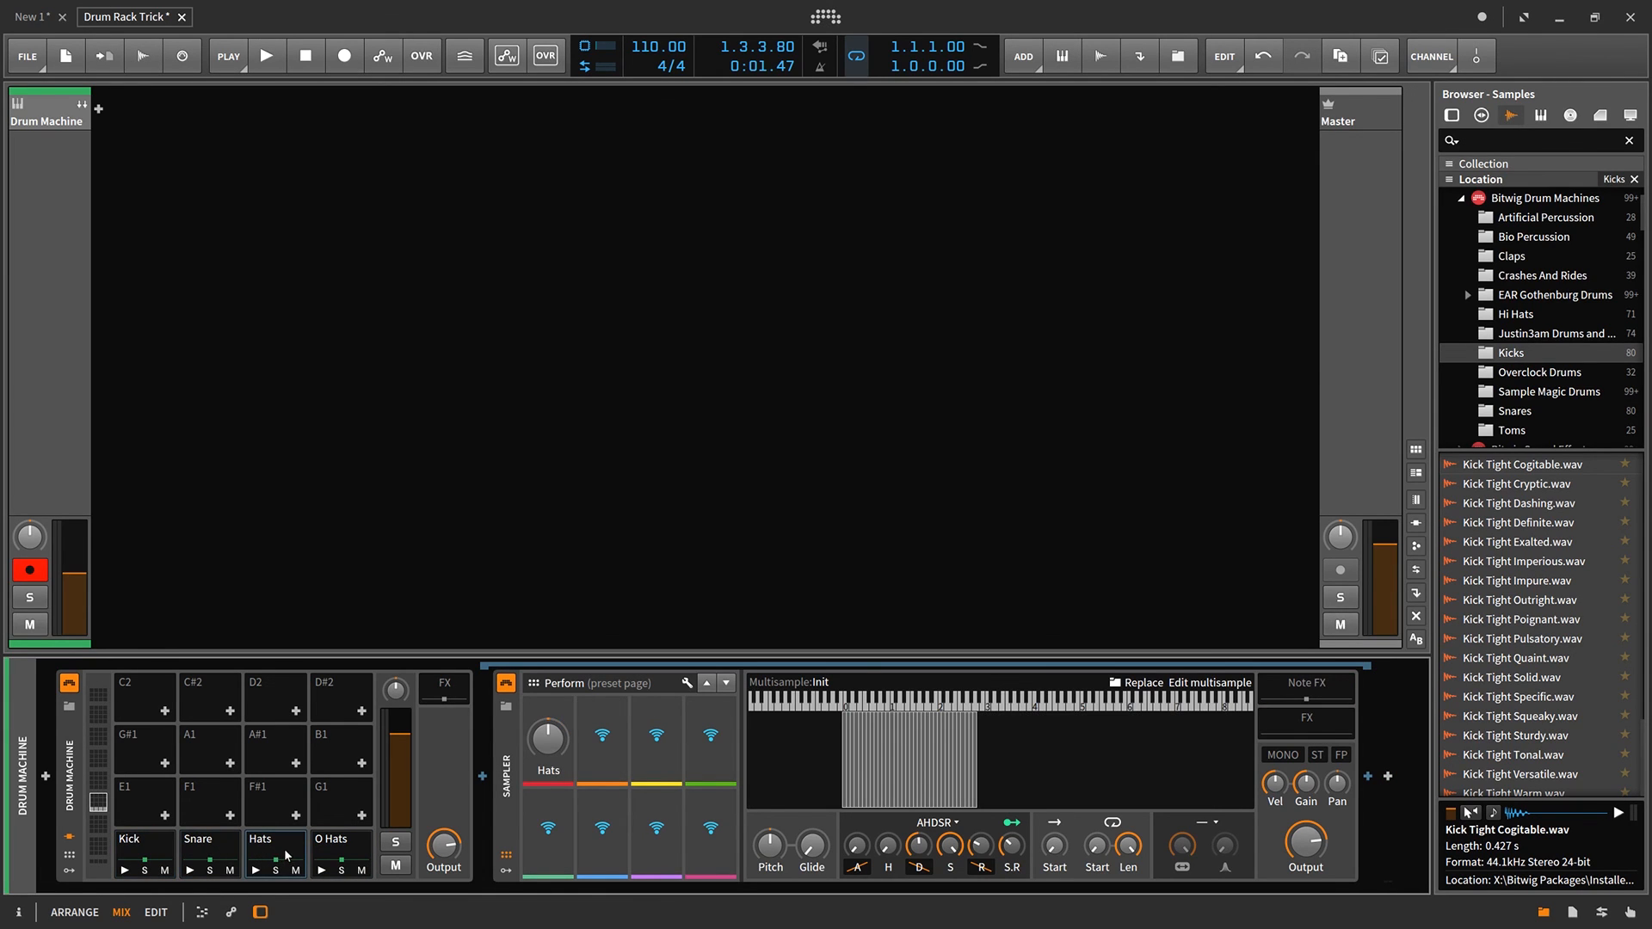
Expand the pad channels in the mixer and add a Multi-Note device after the Kick pad's Note Pitch Shifter.
{"action": "left_click", "coordinate": [82, 104]}
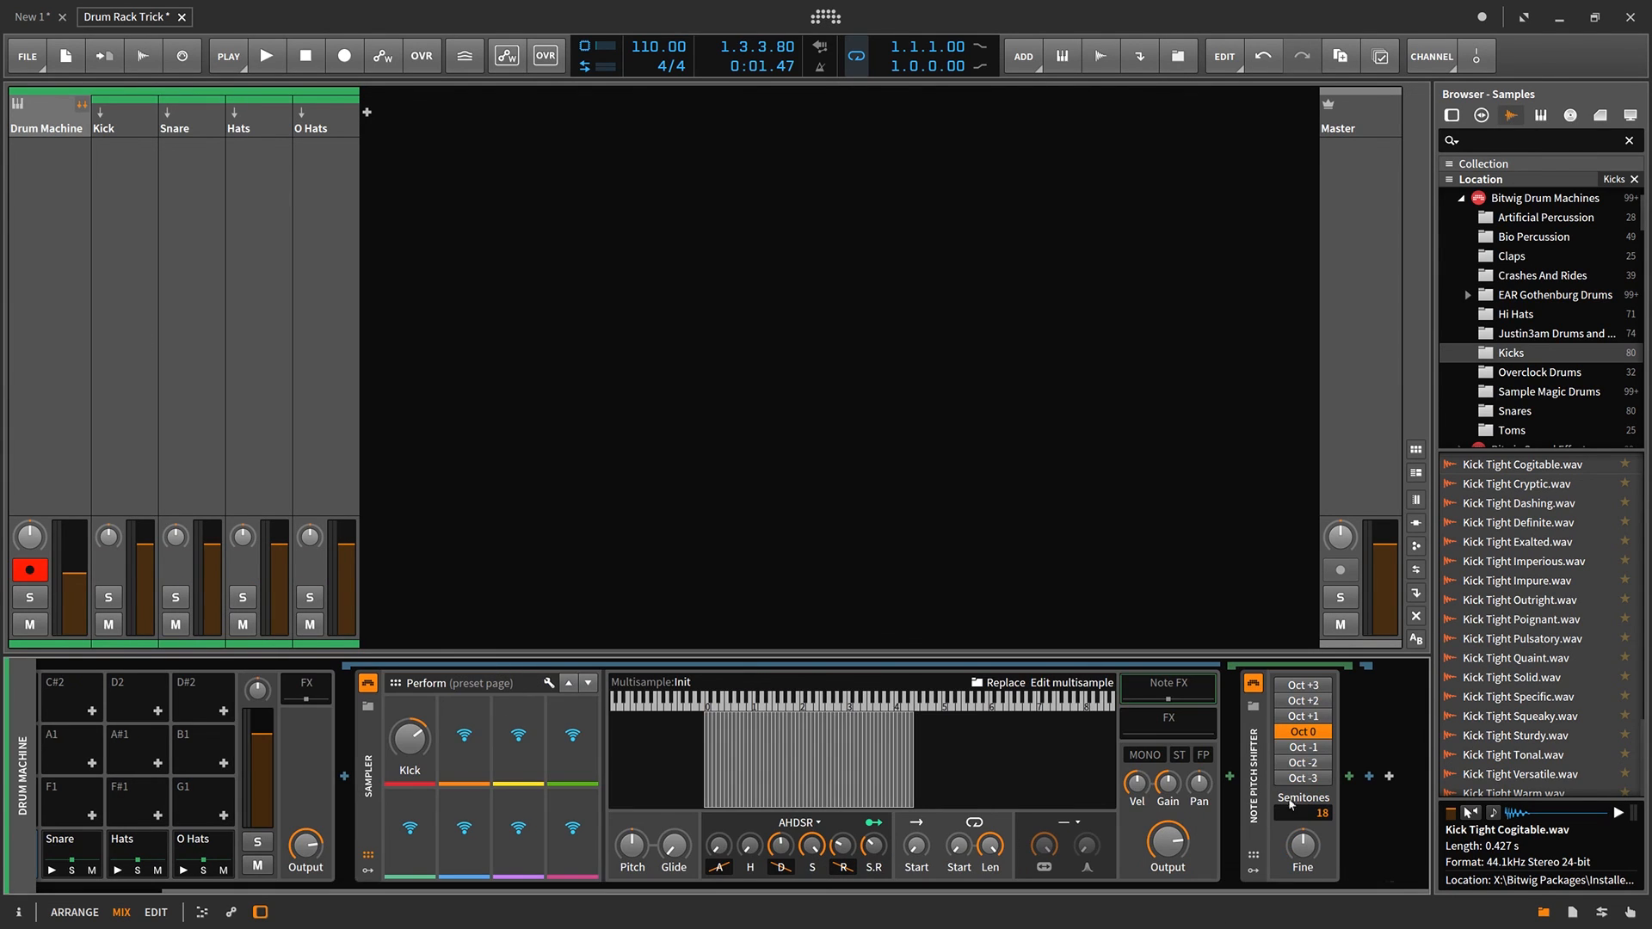
{"action": "left_click", "coordinate": [1348, 777]}
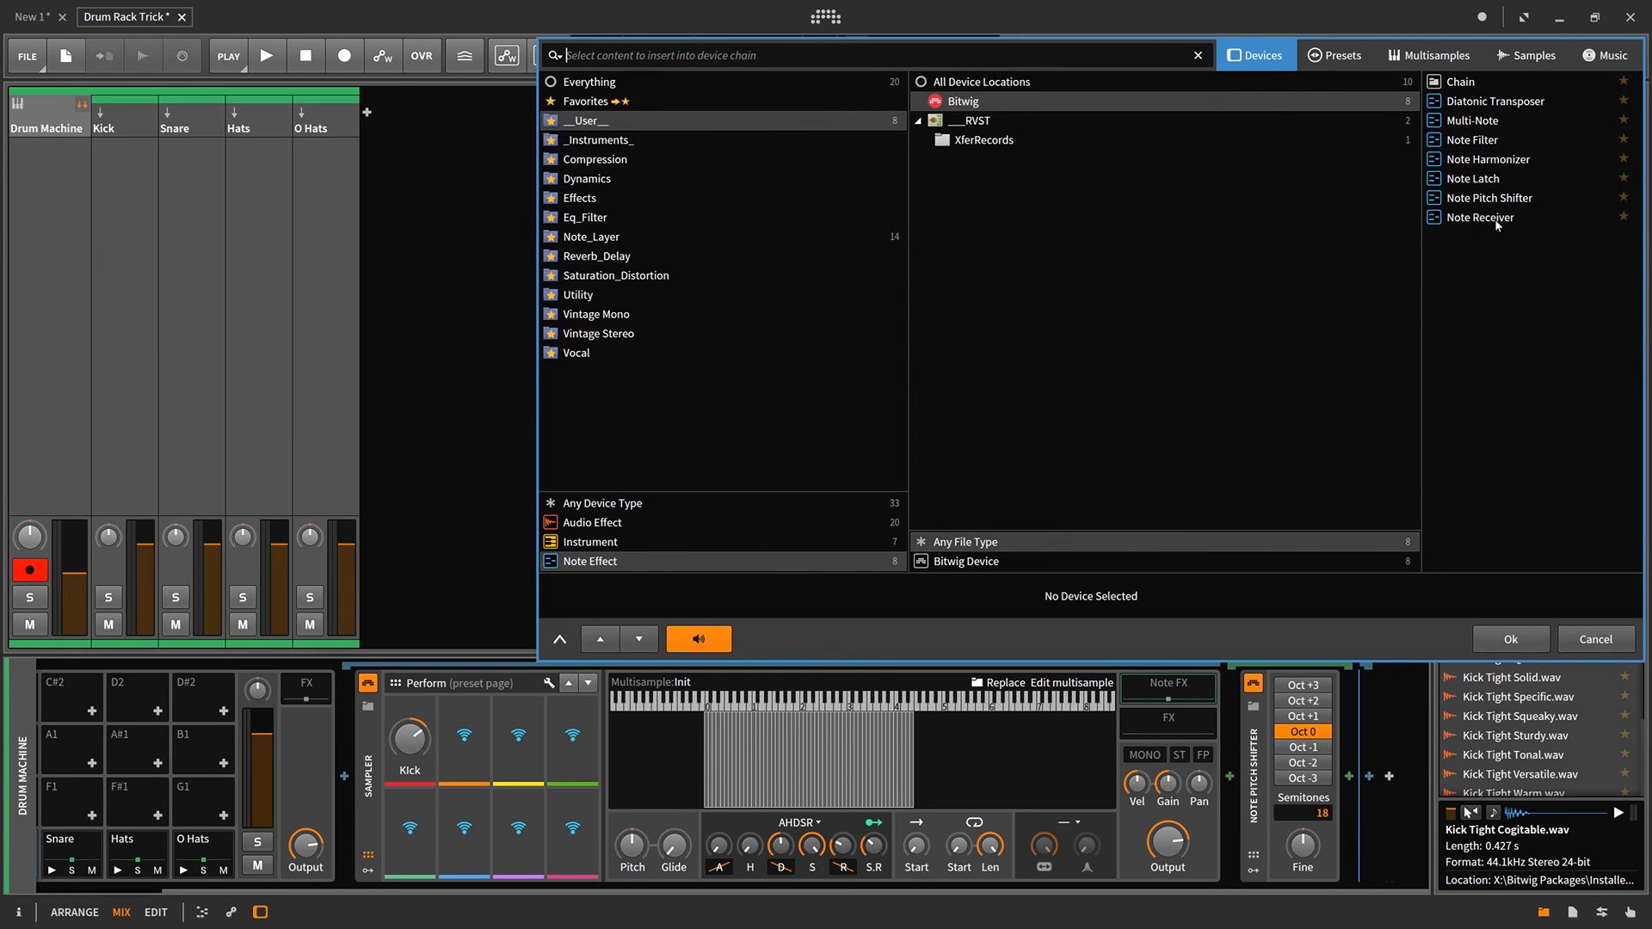
{"action": "double_click", "coordinate": [1475, 120]}
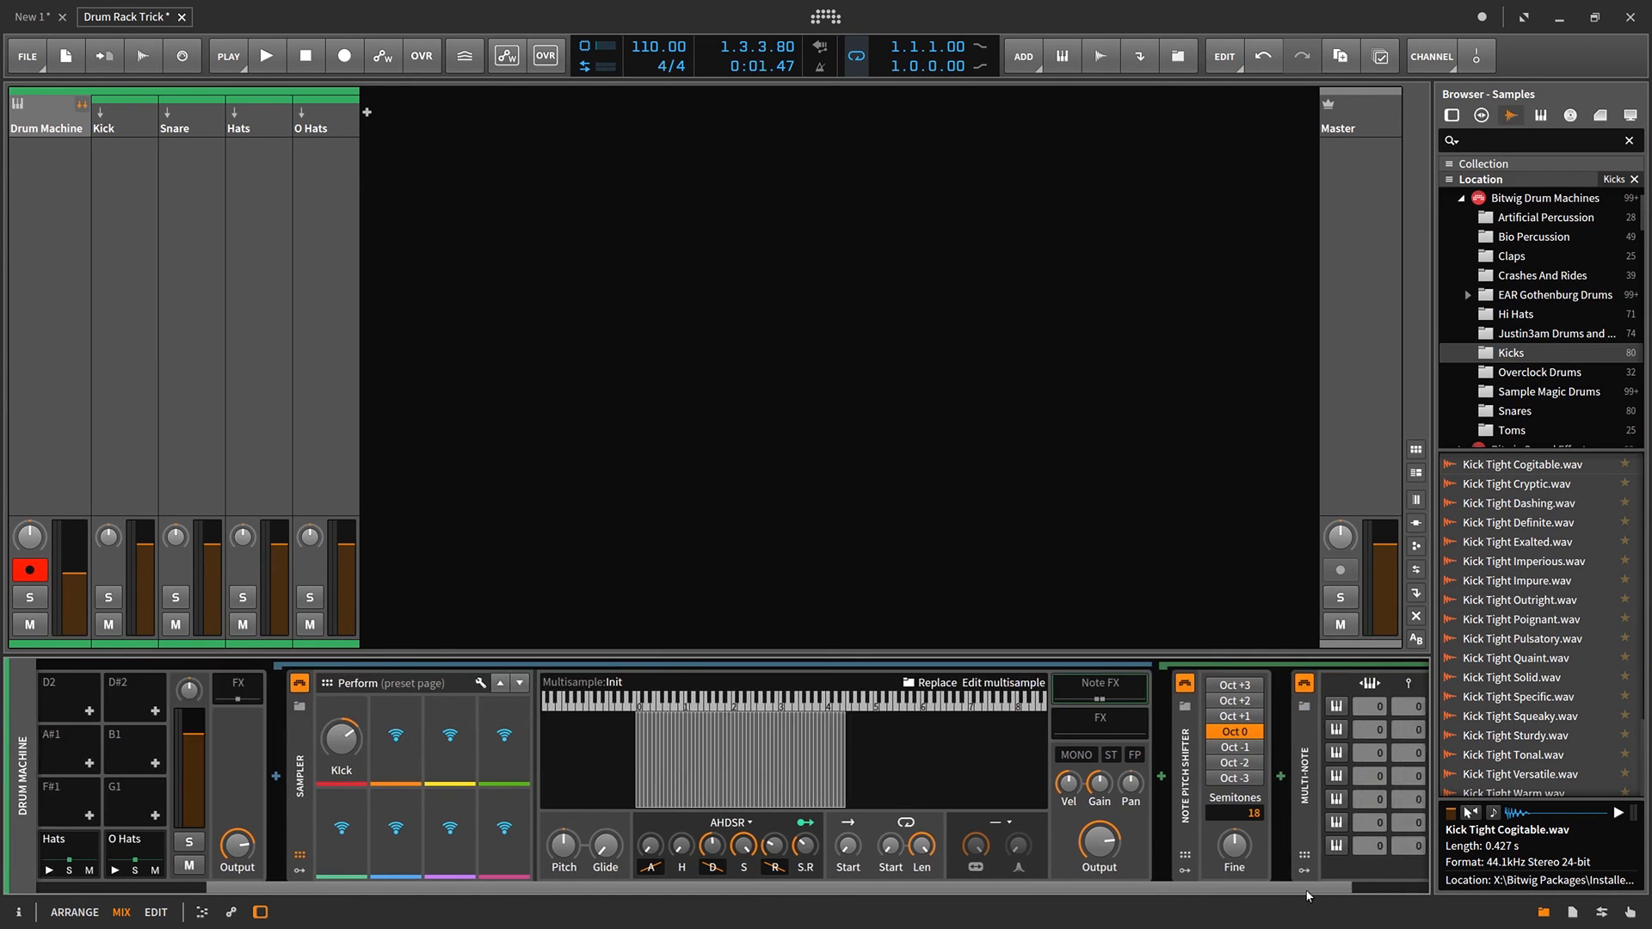
Start playback and enable the first two notes of the Kick pad's Multi-Note device.
{"action": "left_click", "coordinate": [268, 59]}
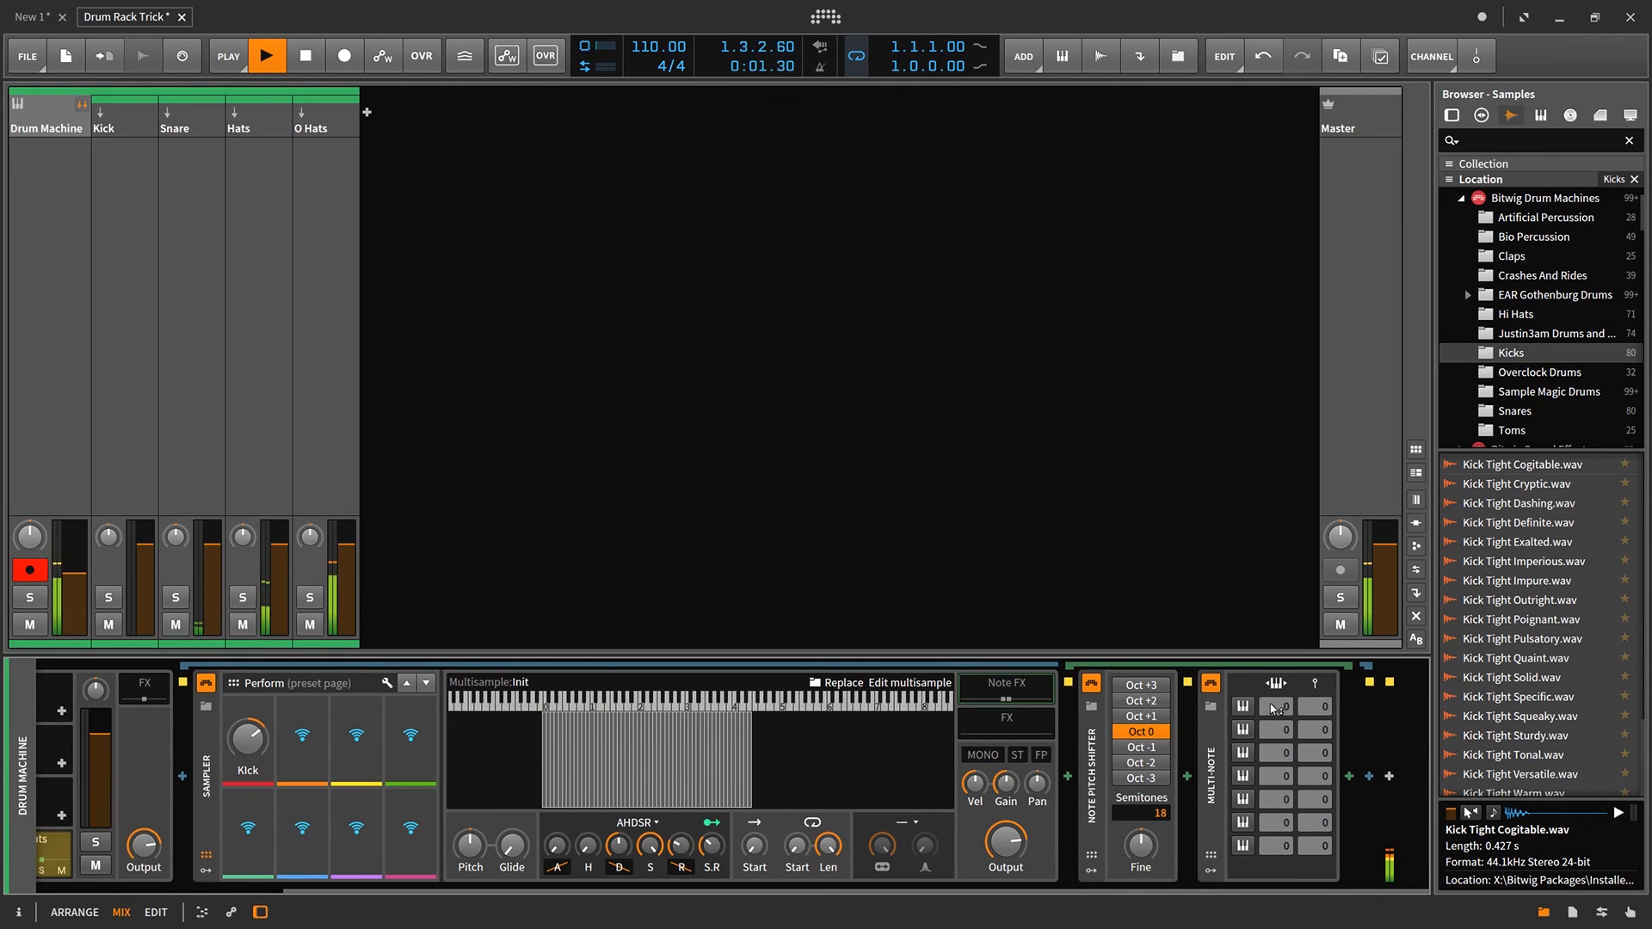
{"action": "left_click", "coordinate": [1243, 707]}
{"action": "left_click", "coordinate": [1243, 730]}
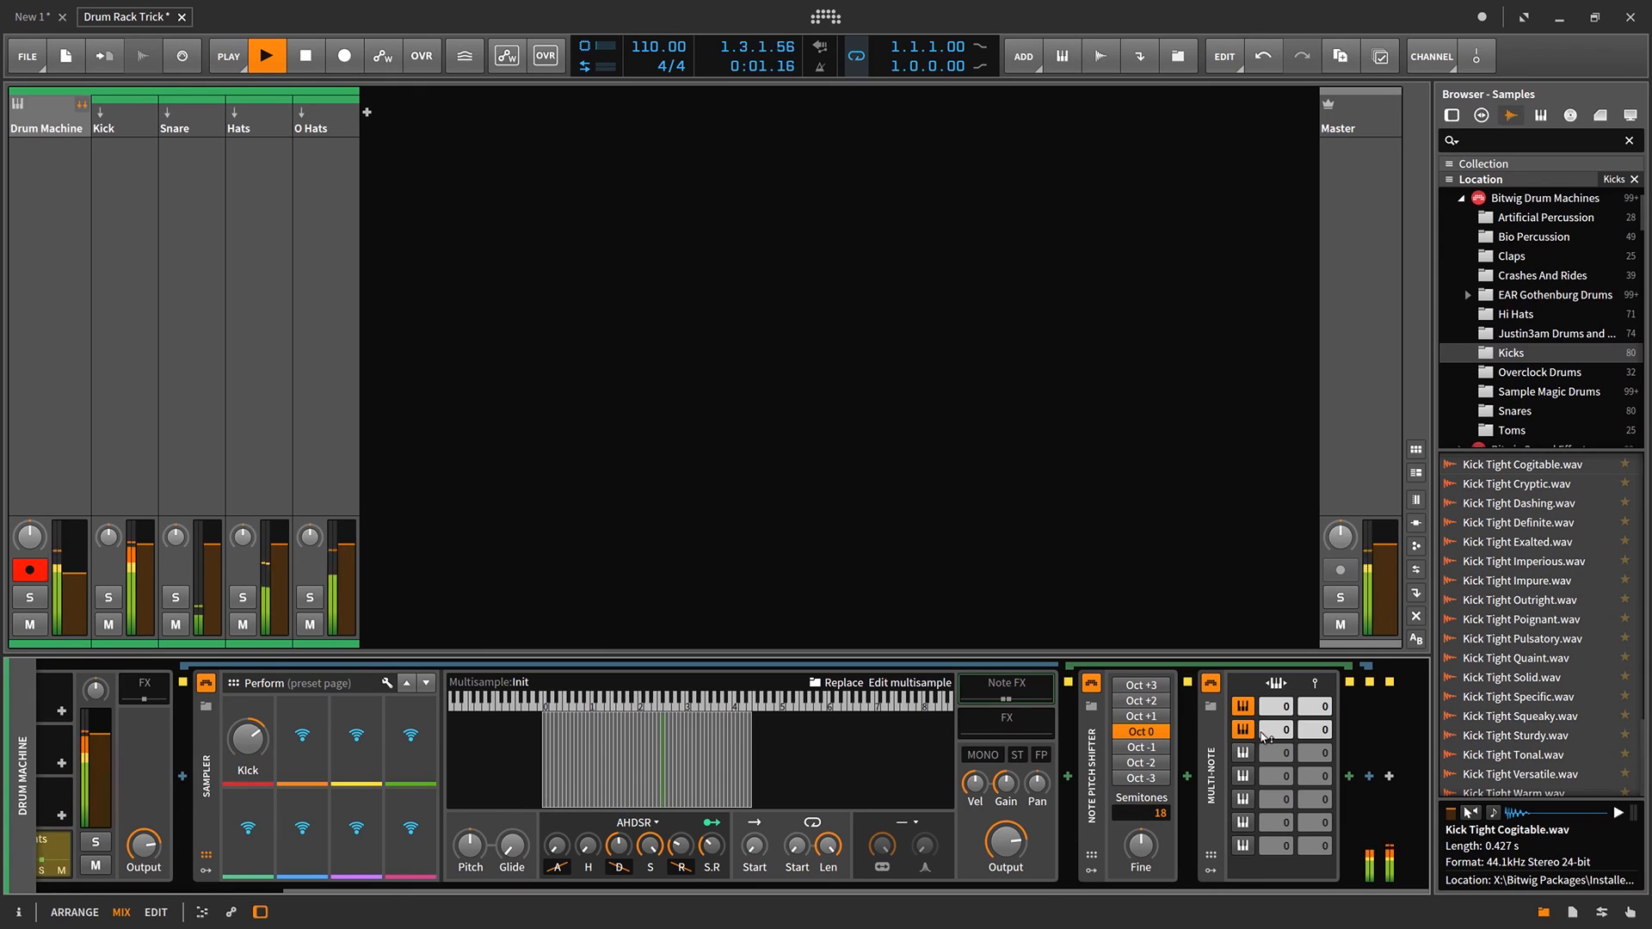
With the Kick multisample editor open, set Multi-Note's second note to -21 with velocity offset 6, and enable the third note at -4.
{"action": "mouse_move", "coordinate": [1288, 732]}
{"action": "left_mouse_down"}
{"action": "mouse_move", "coordinate": [1288, 696]}
{"action": "mouse_move", "coordinate": [1286, 766]}
{"action": "mouse_move", "coordinate": [1324, 722]}
{"action": "mouse_move", "coordinate": [1280, 768]}
{"action": "mouse_move", "coordinate": [1288, 756]}
{"action": "left_mouse_up"}
{"action": "left_click", "coordinate": [910, 682]}
{"action": "left_click", "coordinate": [1243, 753]}
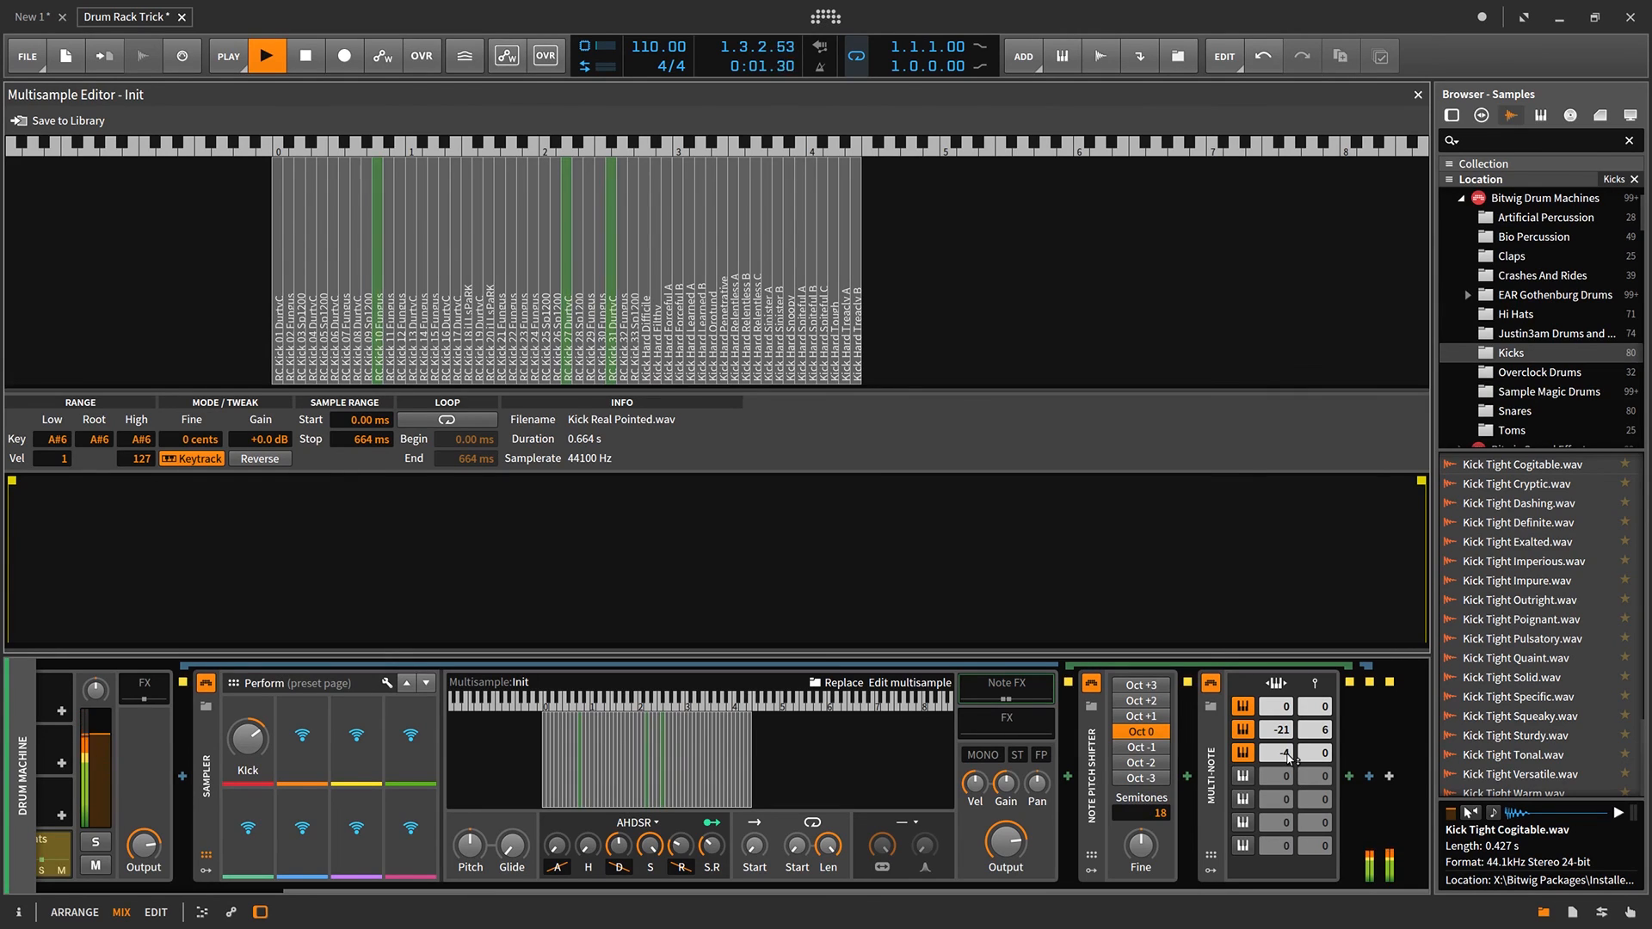
{"action": "key", "text": "space"}
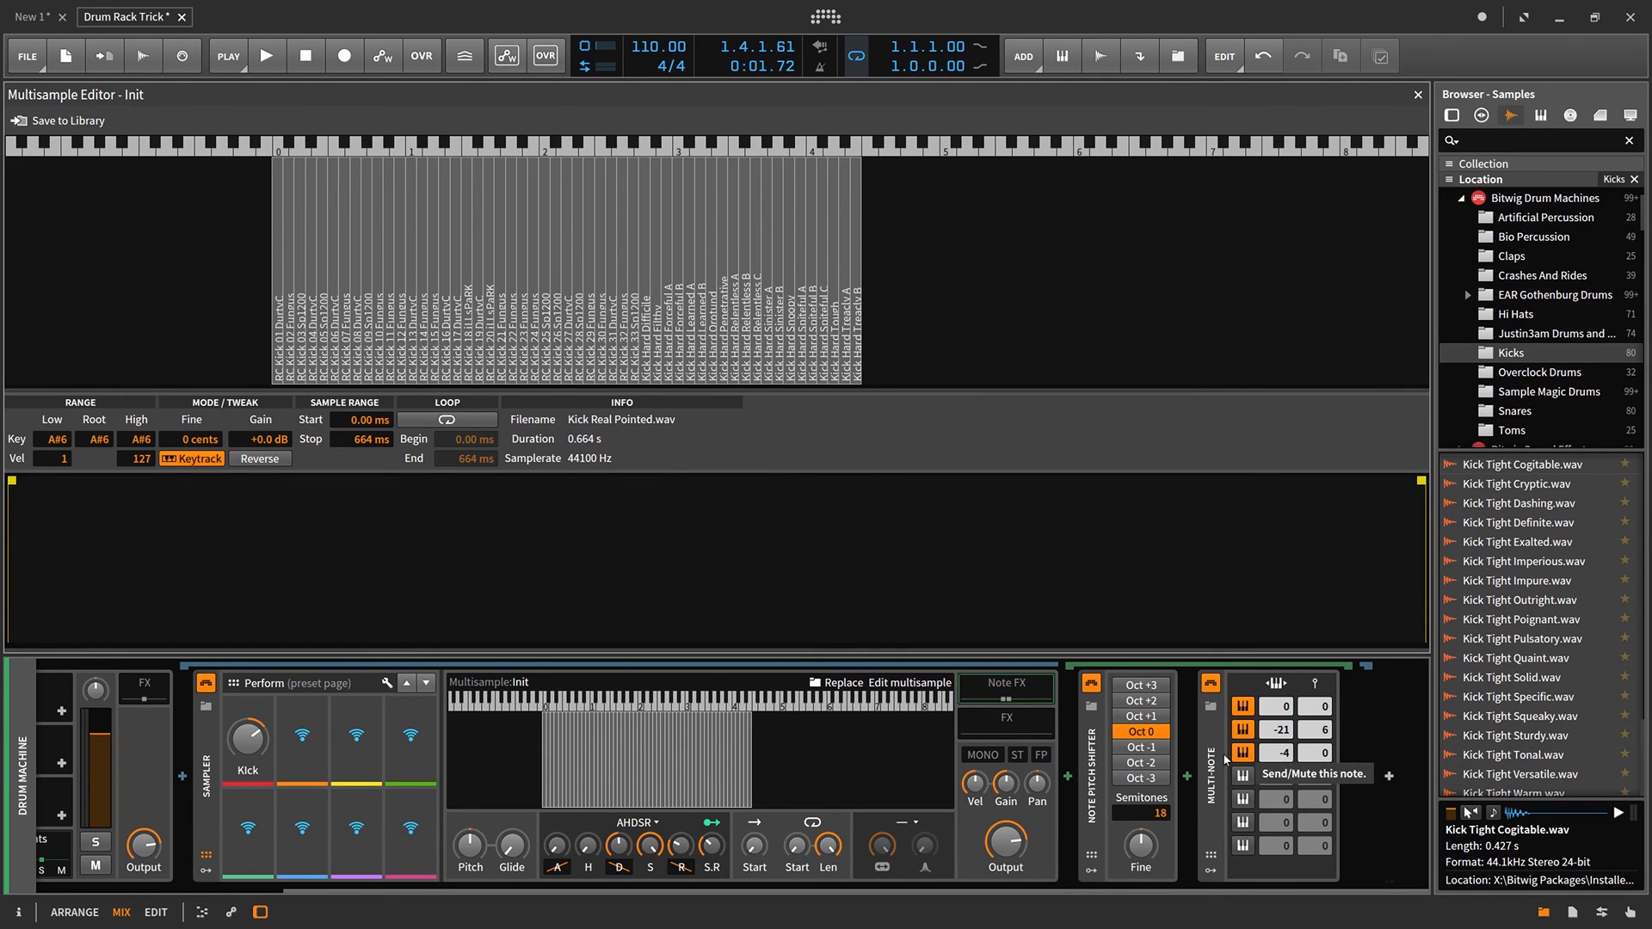
Set the gain of the RC Kick 31 DurtyC sample to -0.3 dB and of RC Kick 27 DurtyC to +3.9 dB.
{"action": "key", "text": "space"}
{"action": "key", "text": "space"}
{"action": "left_click", "coordinate": [612, 357]}
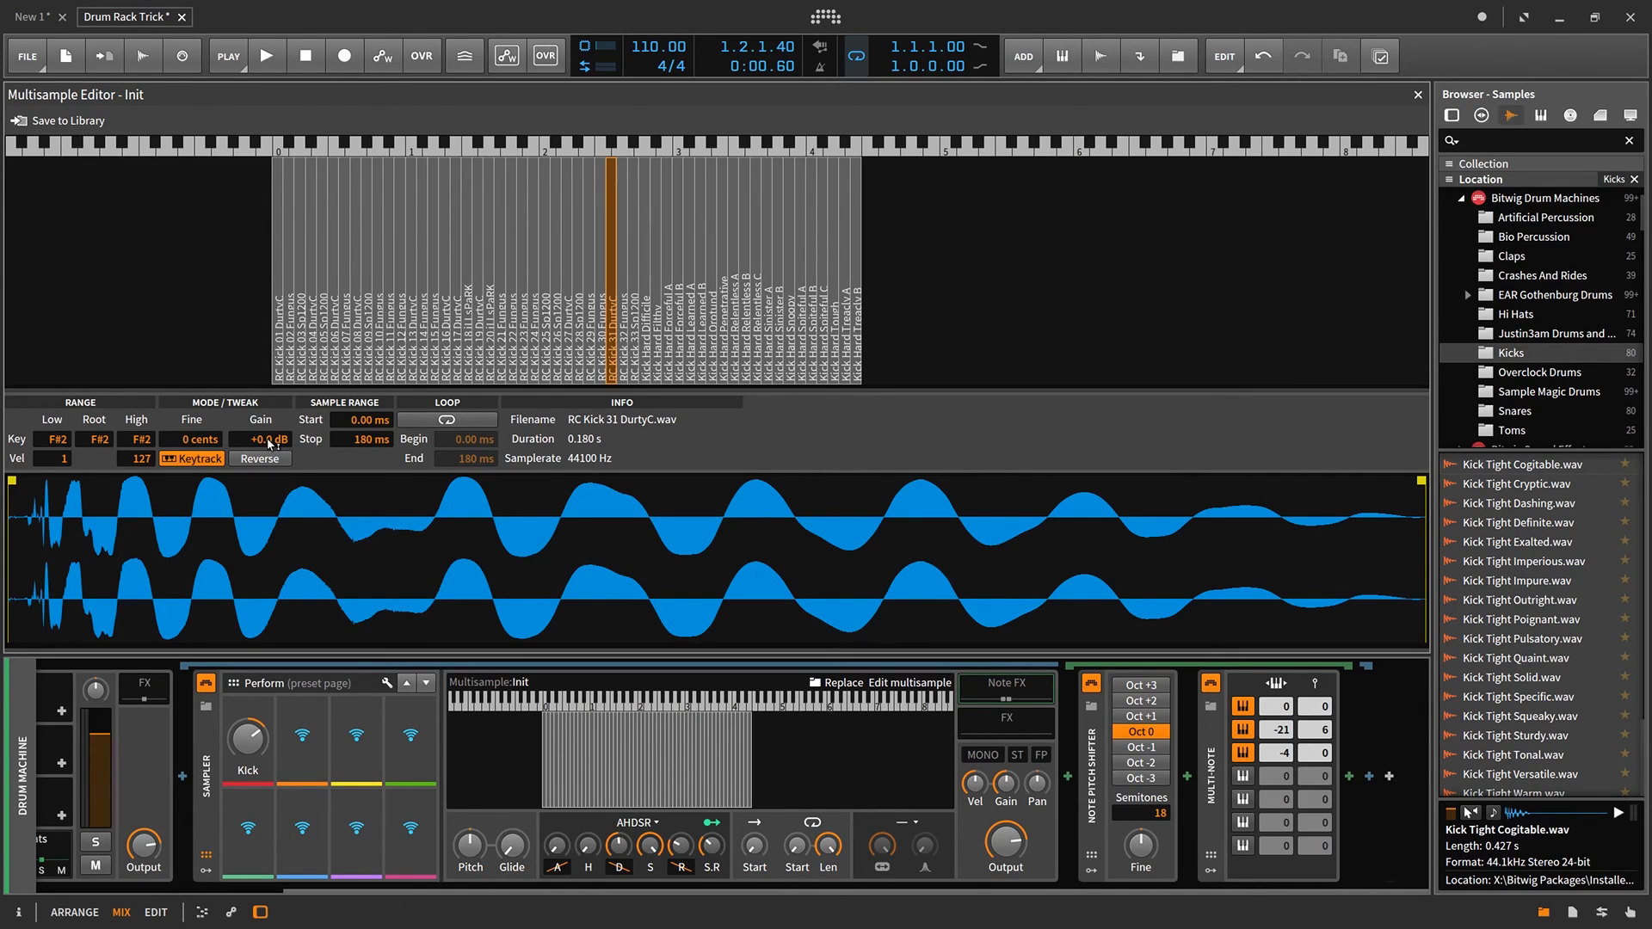
{"action": "key", "text": "space"}
{"action": "mouse_move", "coordinate": [268, 439]}
{"action": "left_mouse_down"}
{"action": "mouse_move", "coordinate": [268, 527]}
{"action": "mouse_move", "coordinate": [268, 353]}
{"action": "mouse_move", "coordinate": [267, 439]}
{"action": "left_mouse_up"}
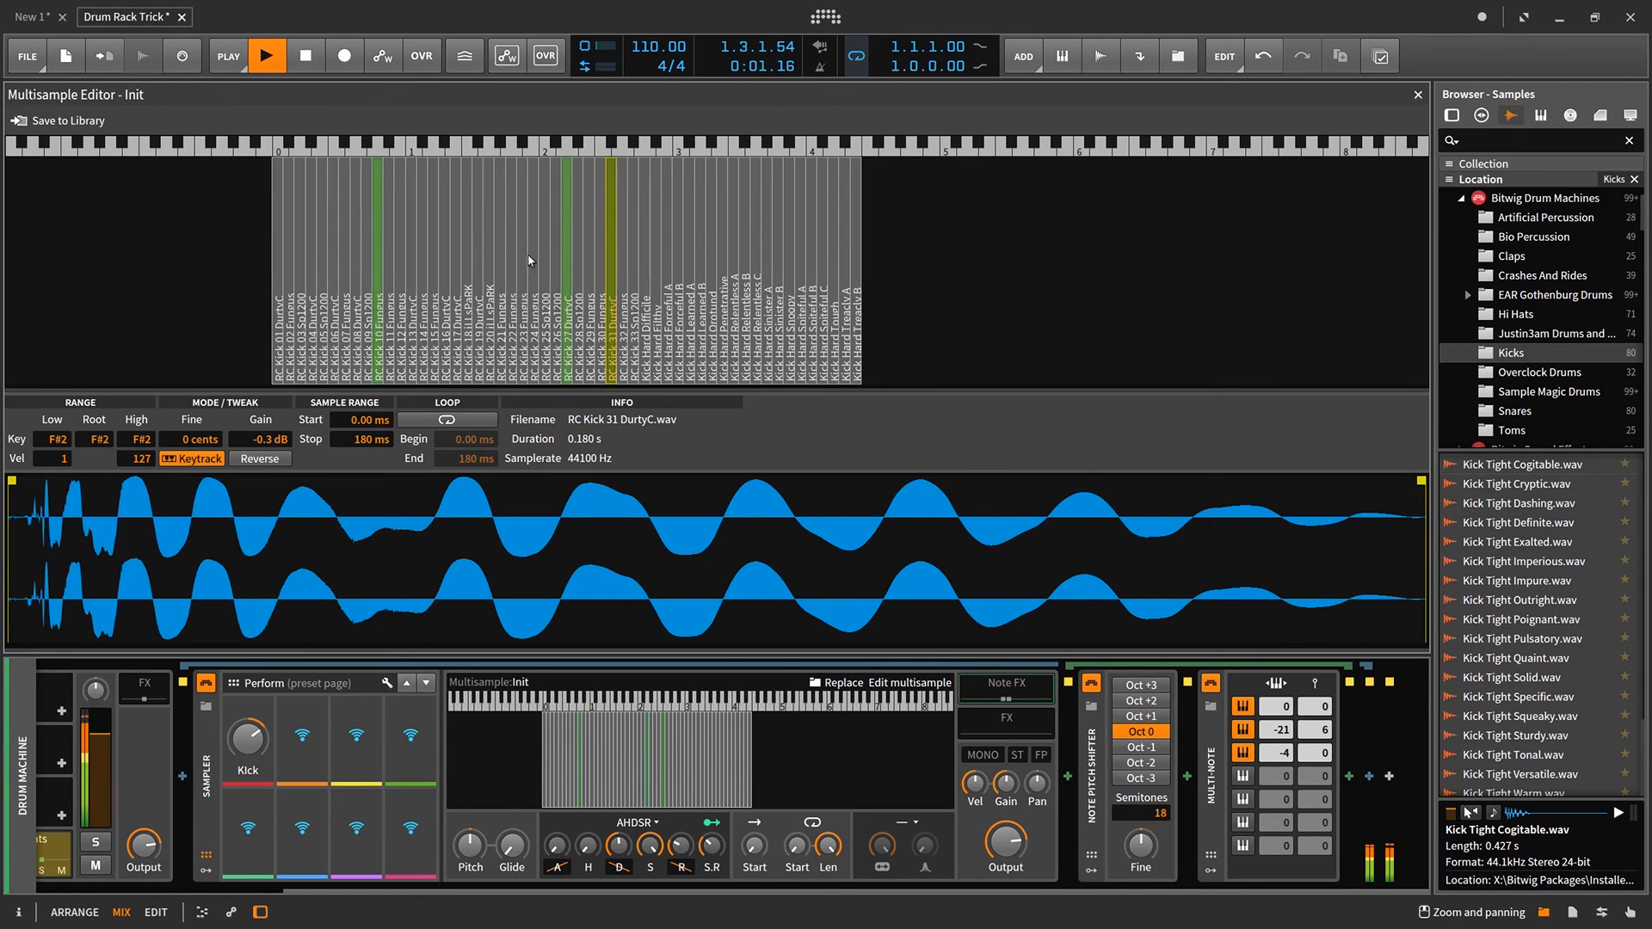
{"action": "left_click", "coordinate": [566, 271]}
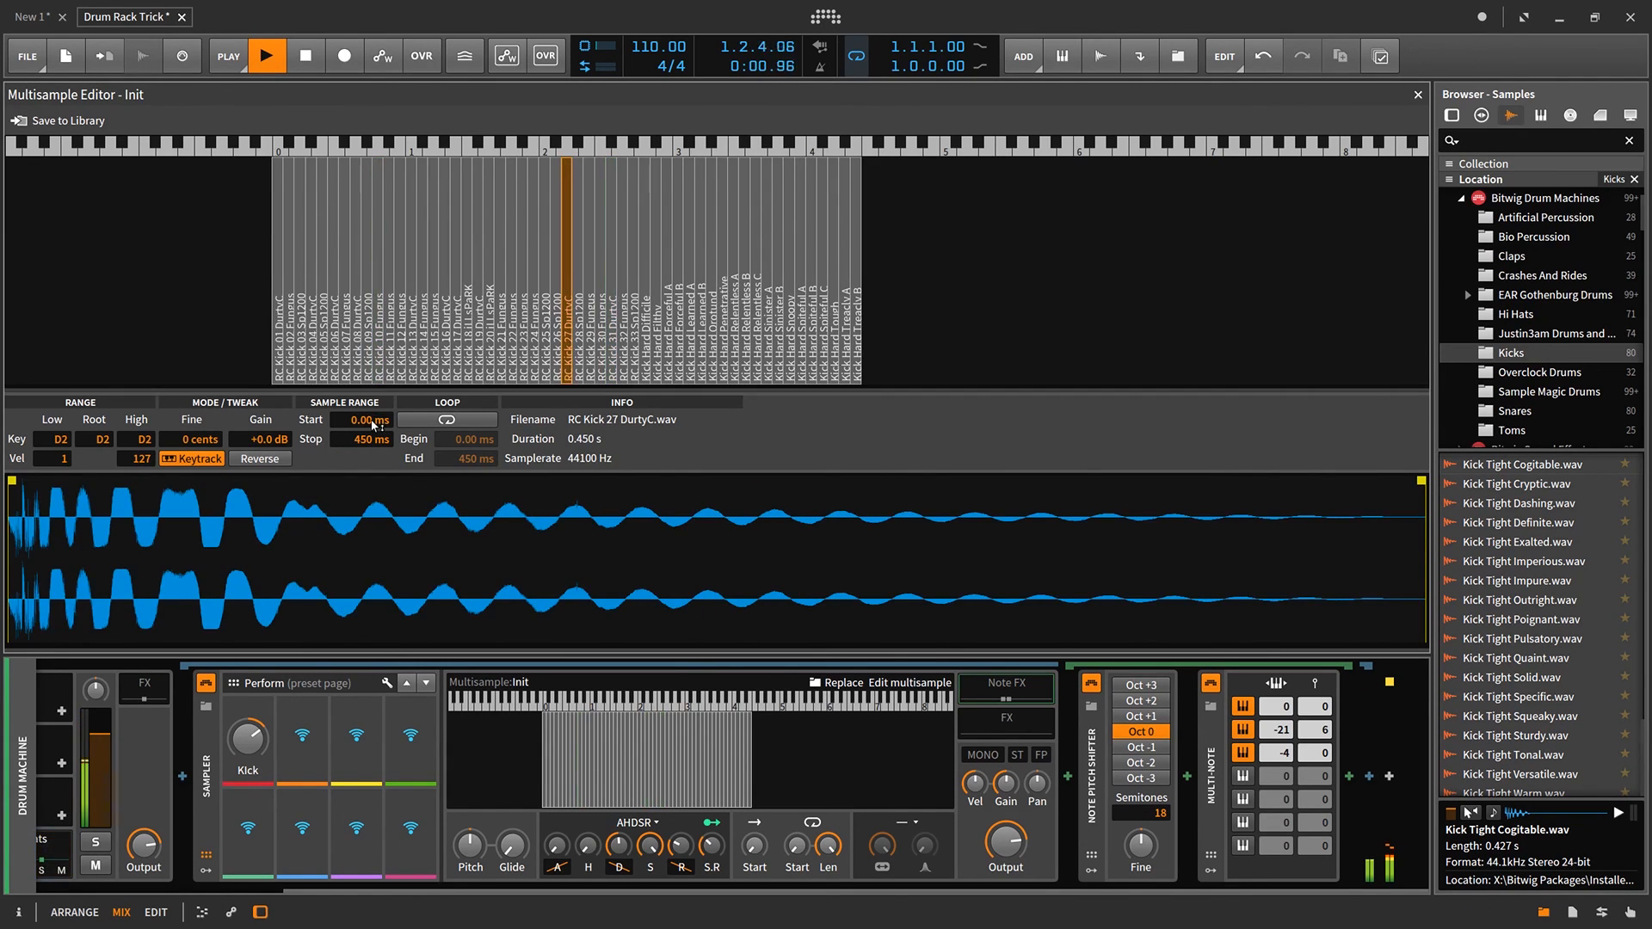
{"action": "key", "text": "space"}
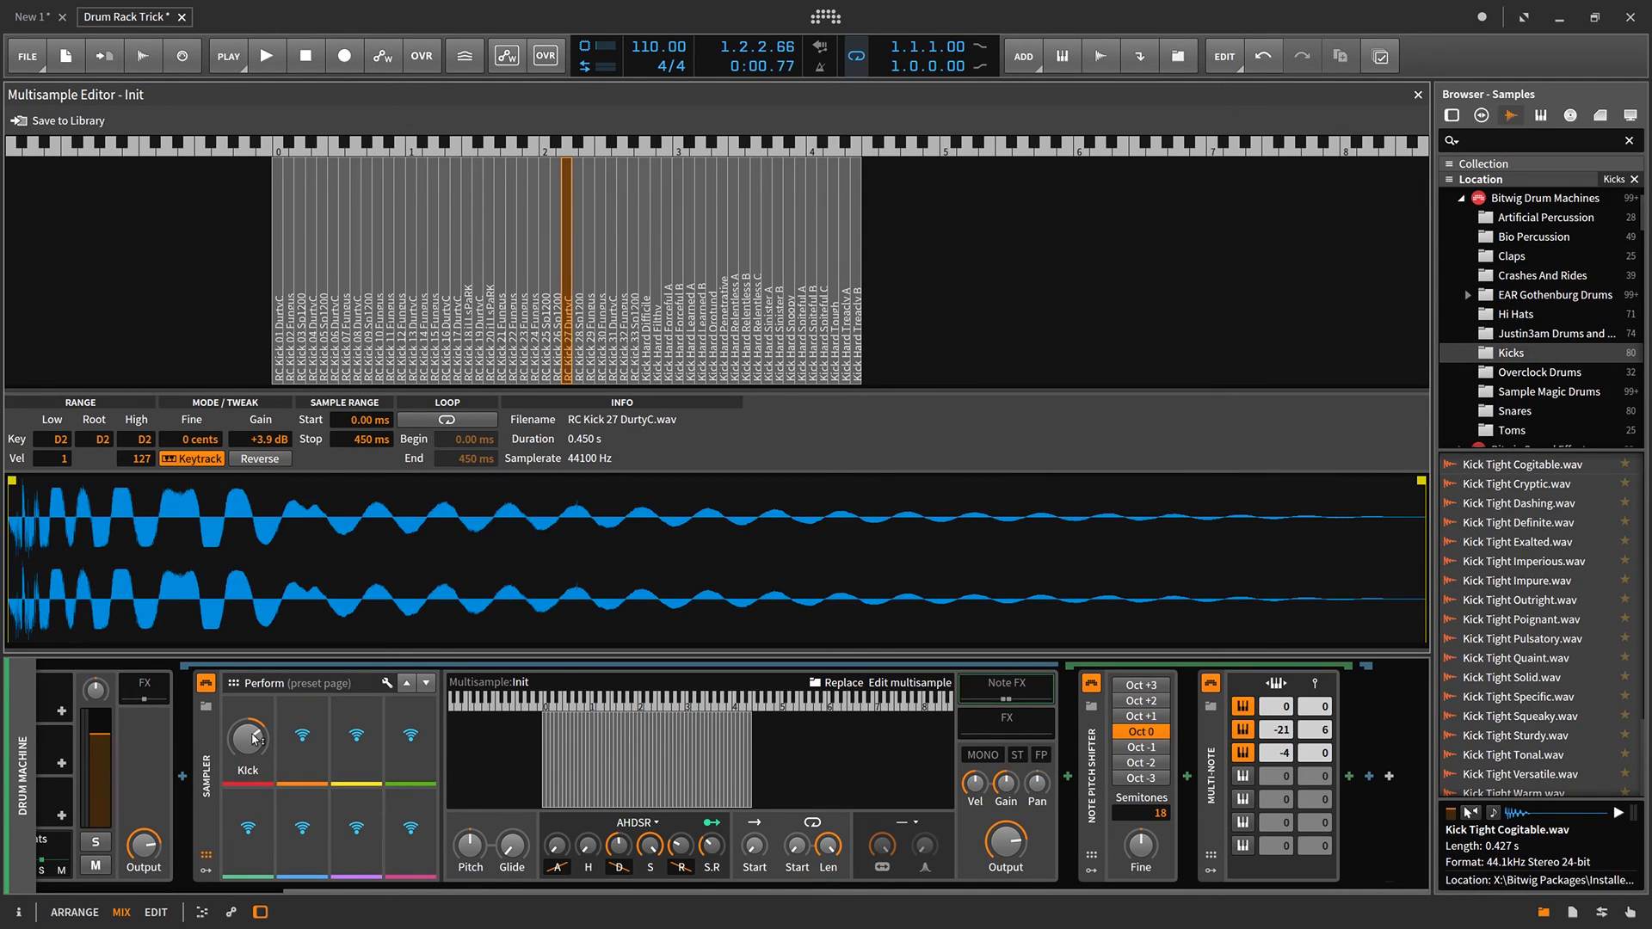
Turn the Kick macro down to 10 during playback to audition the layered kicks, and stop playback.
{"action": "mouse_move", "coordinate": [253, 739]}
{"action": "key", "text": "space"}
{"action": "left_click_drag", "start_coordinate": [253, 739], "coordinate": [252, 758]}
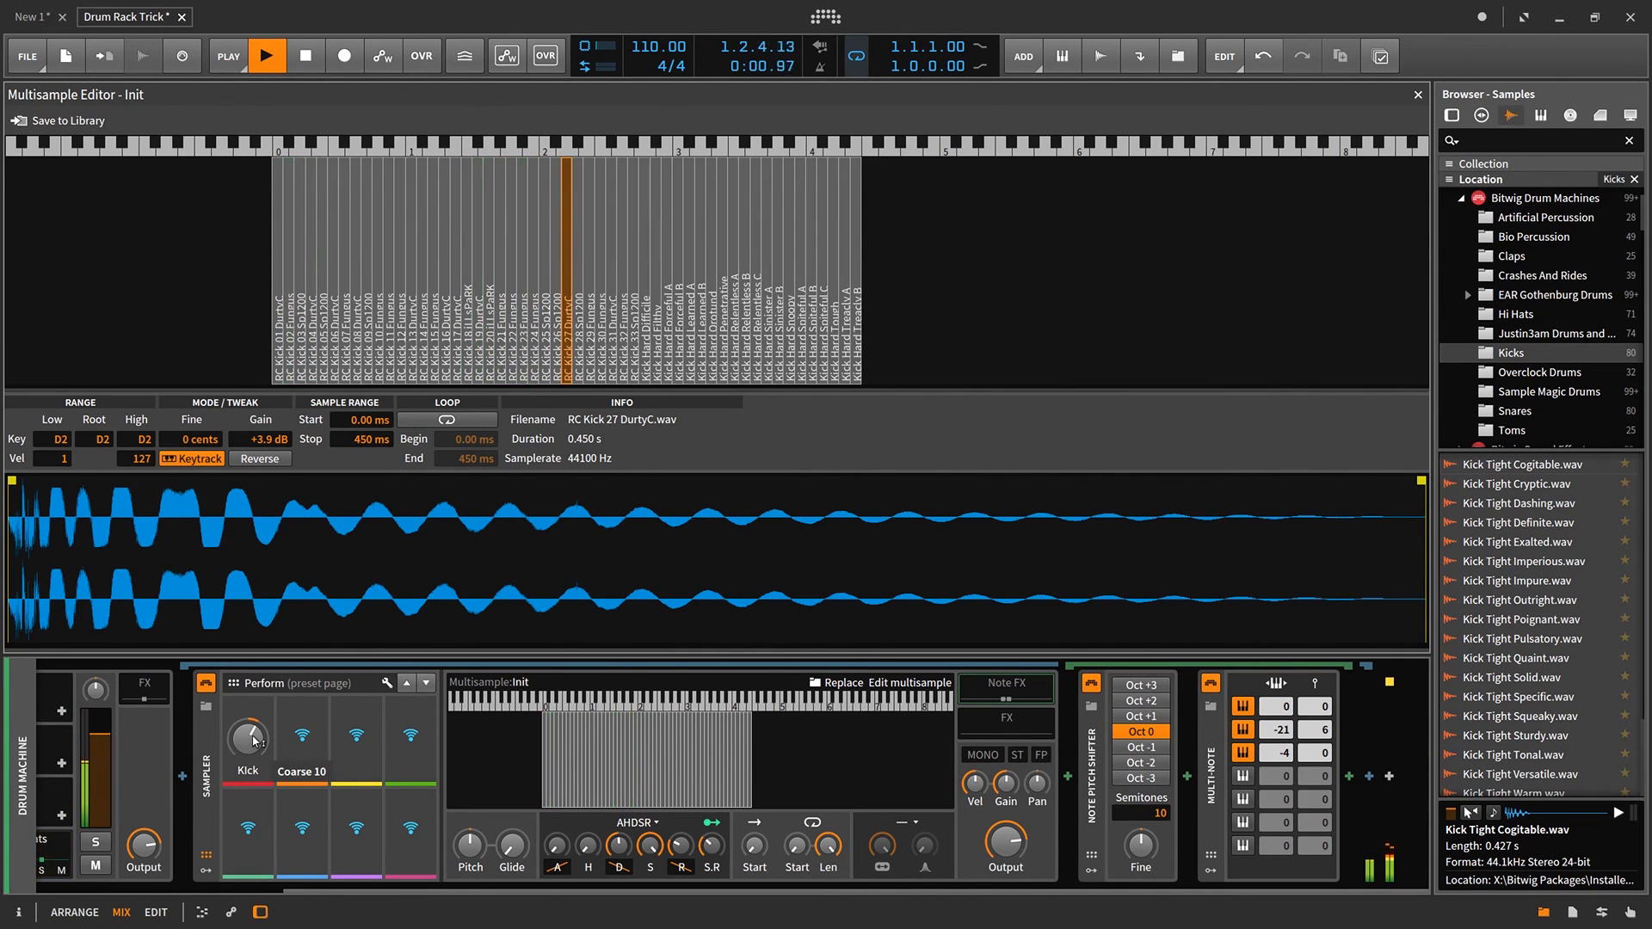
{"action": "key", "text": "space"}
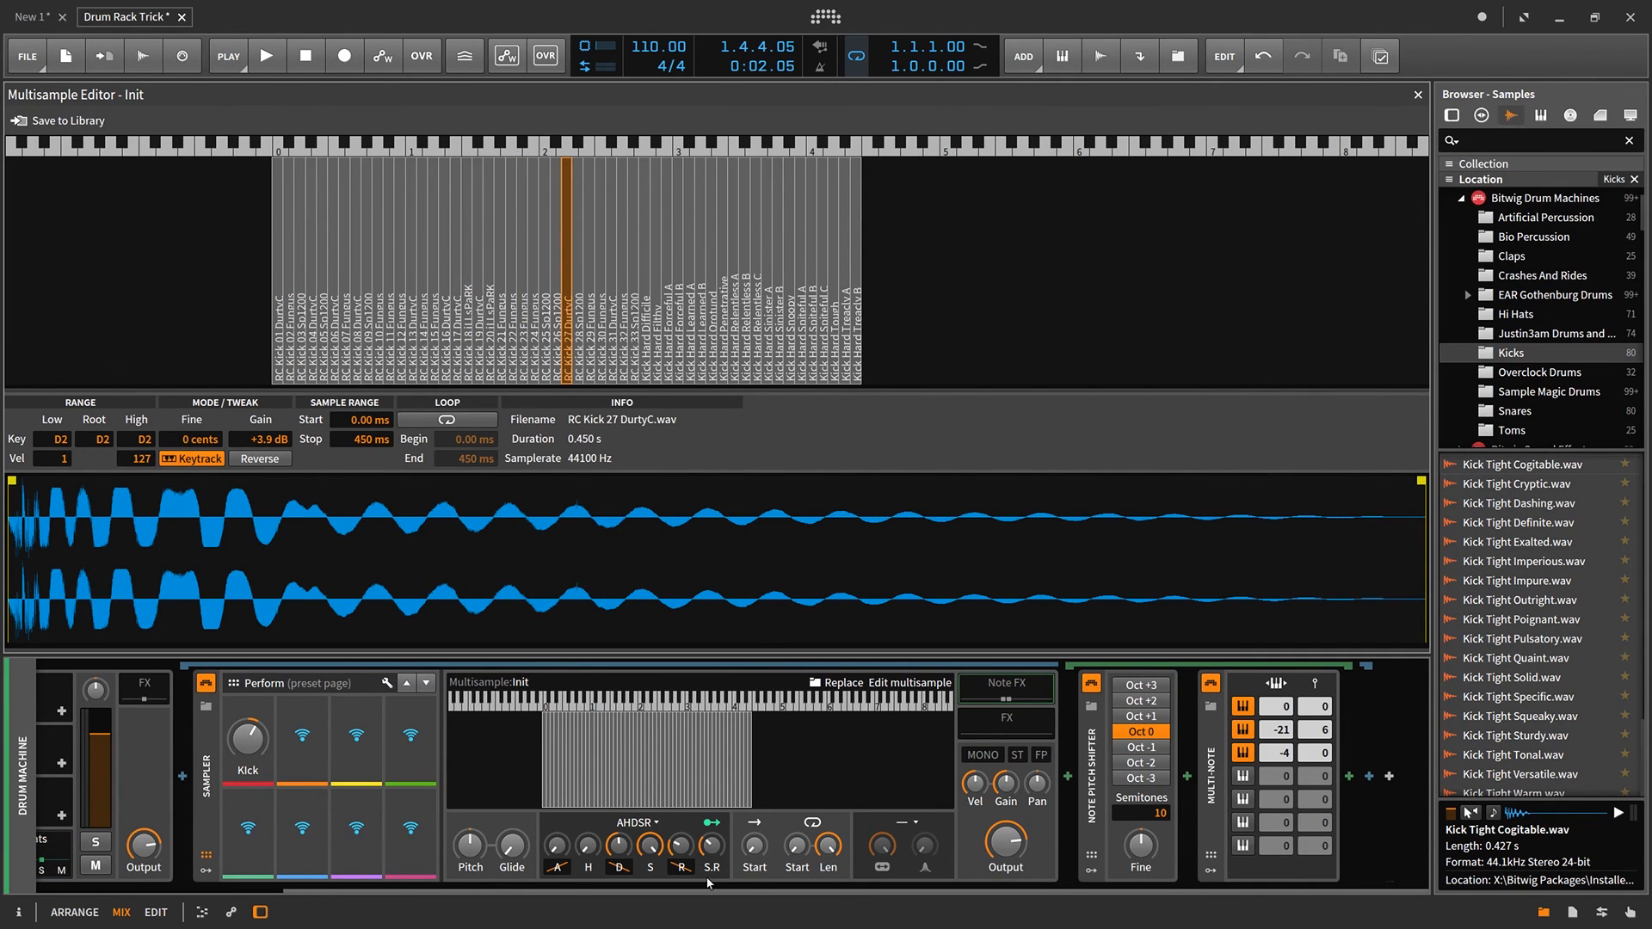
Map three new Sampler macros to the pitch offsets of the first three Multi-Note notes.
{"action": "left_click", "coordinate": [307, 738]}
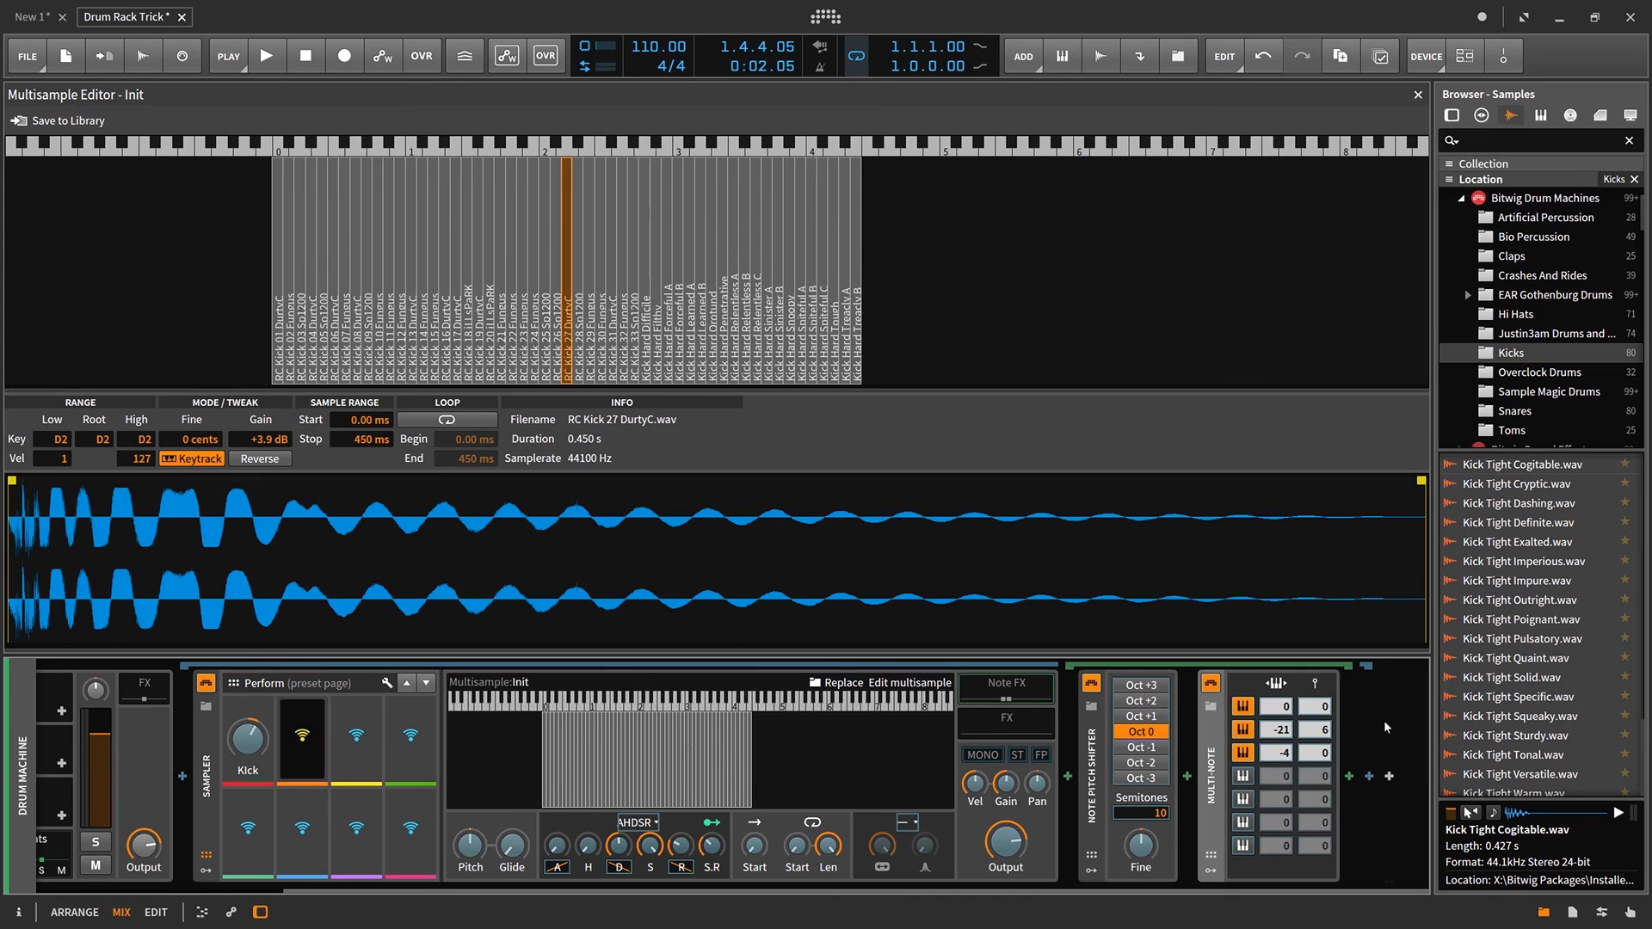
{"action": "left_click", "coordinate": [1294, 723]}
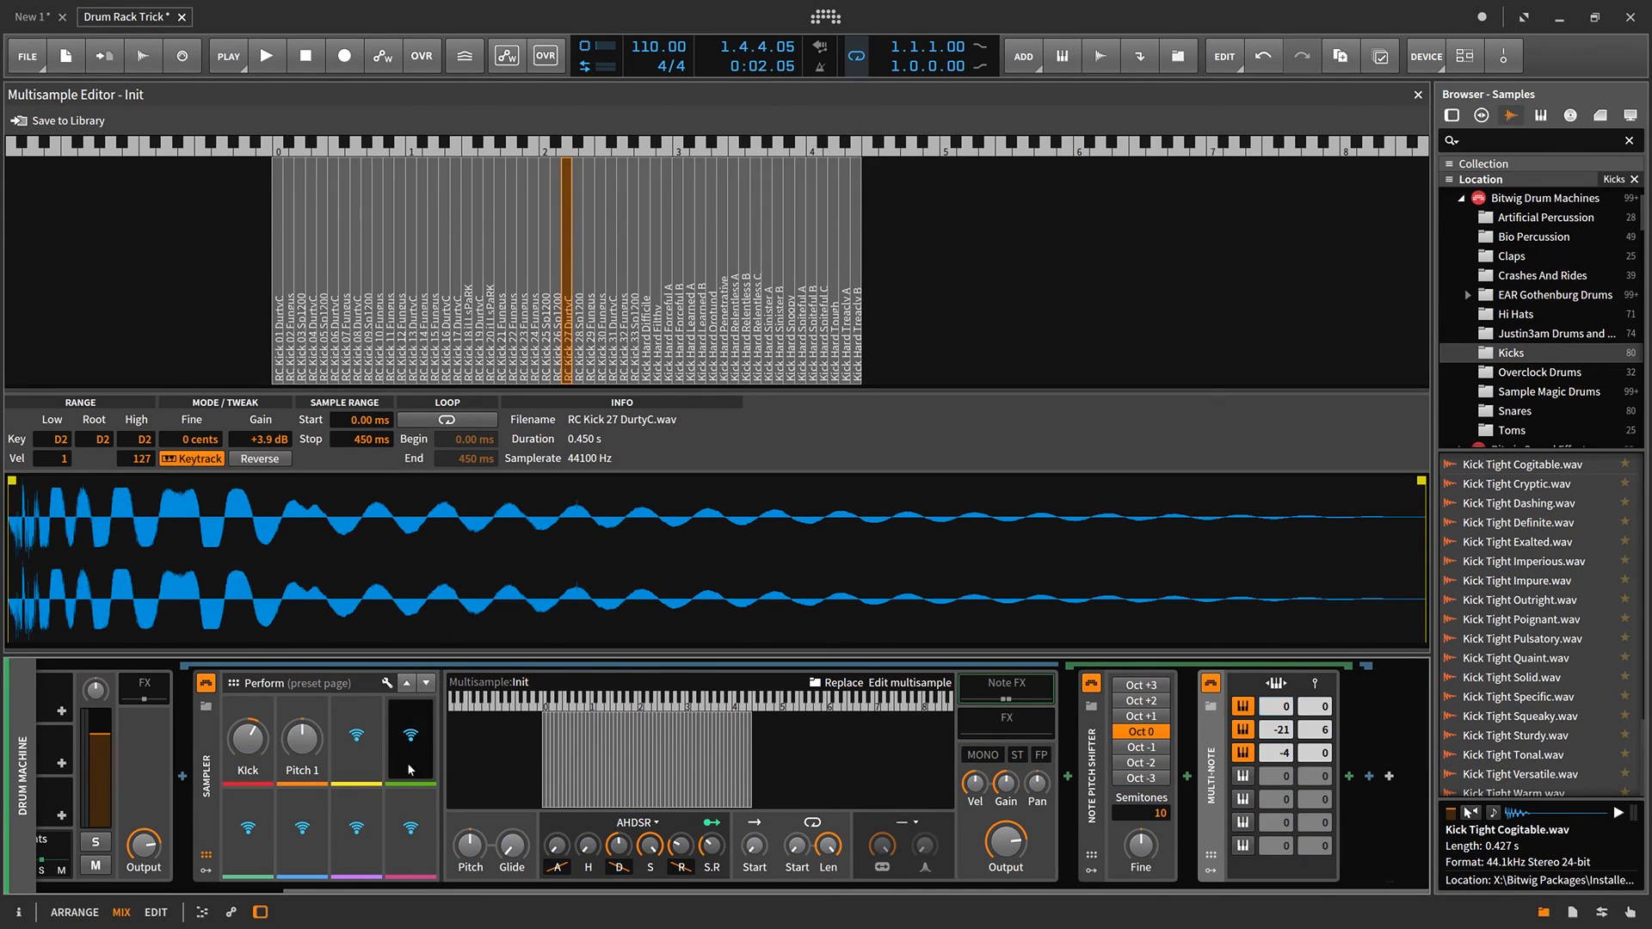
{"action": "left_click", "coordinate": [368, 732]}
{"action": "left_click", "coordinate": [1282, 730]}
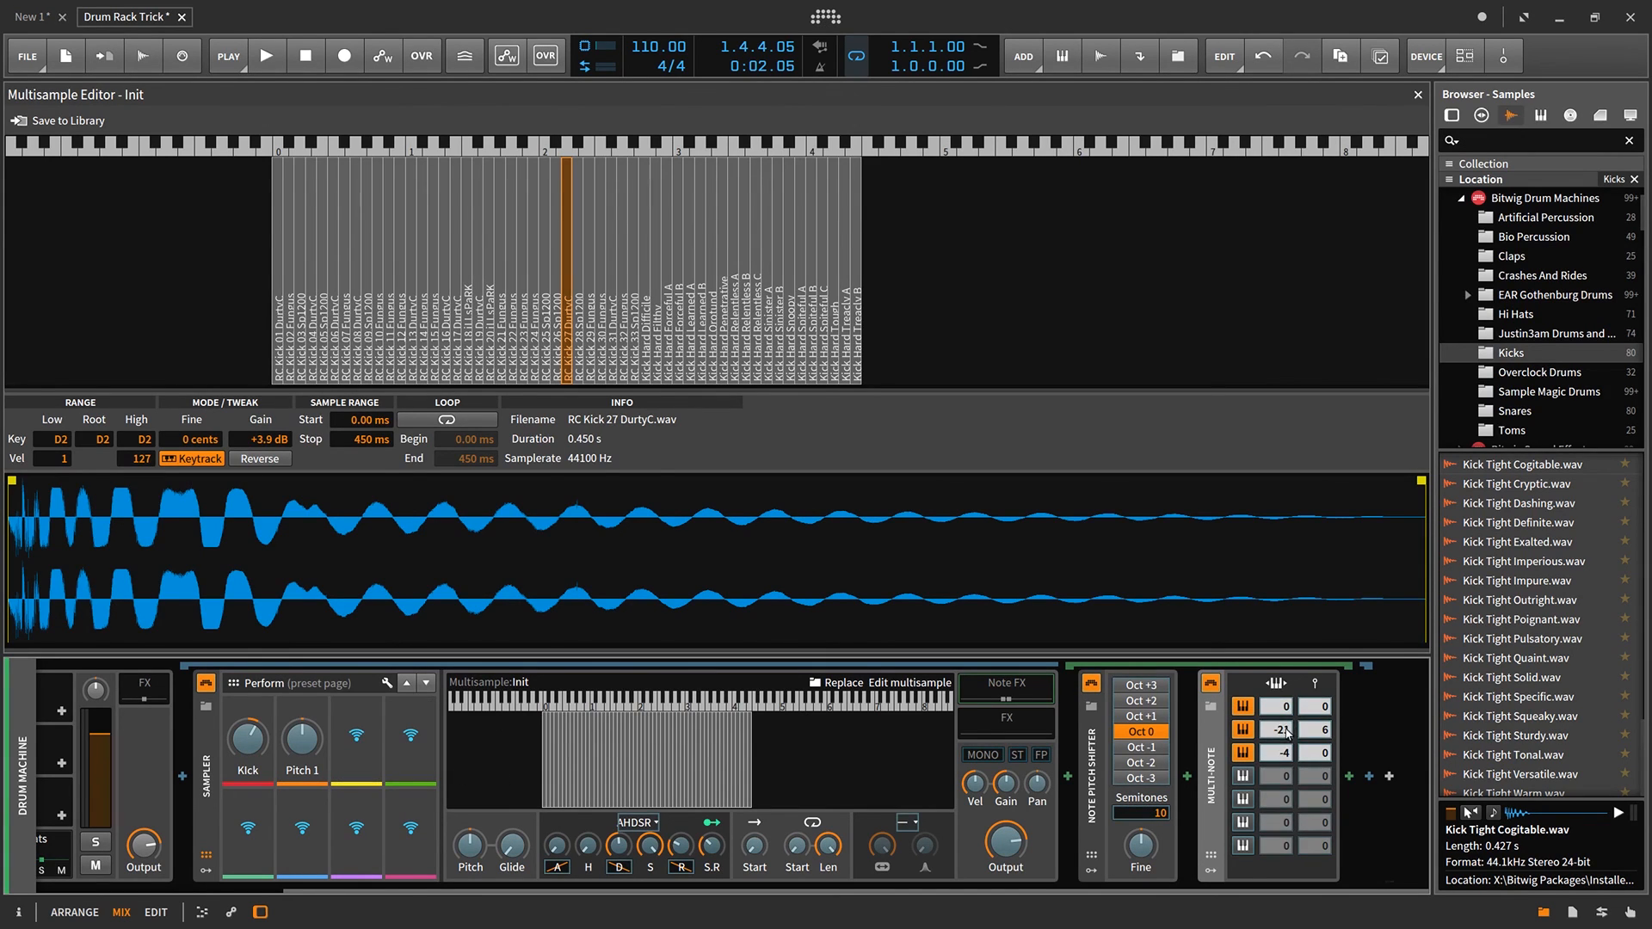
{"action": "left_click", "coordinate": [422, 738]}
{"action": "left_click", "coordinate": [1282, 754]}
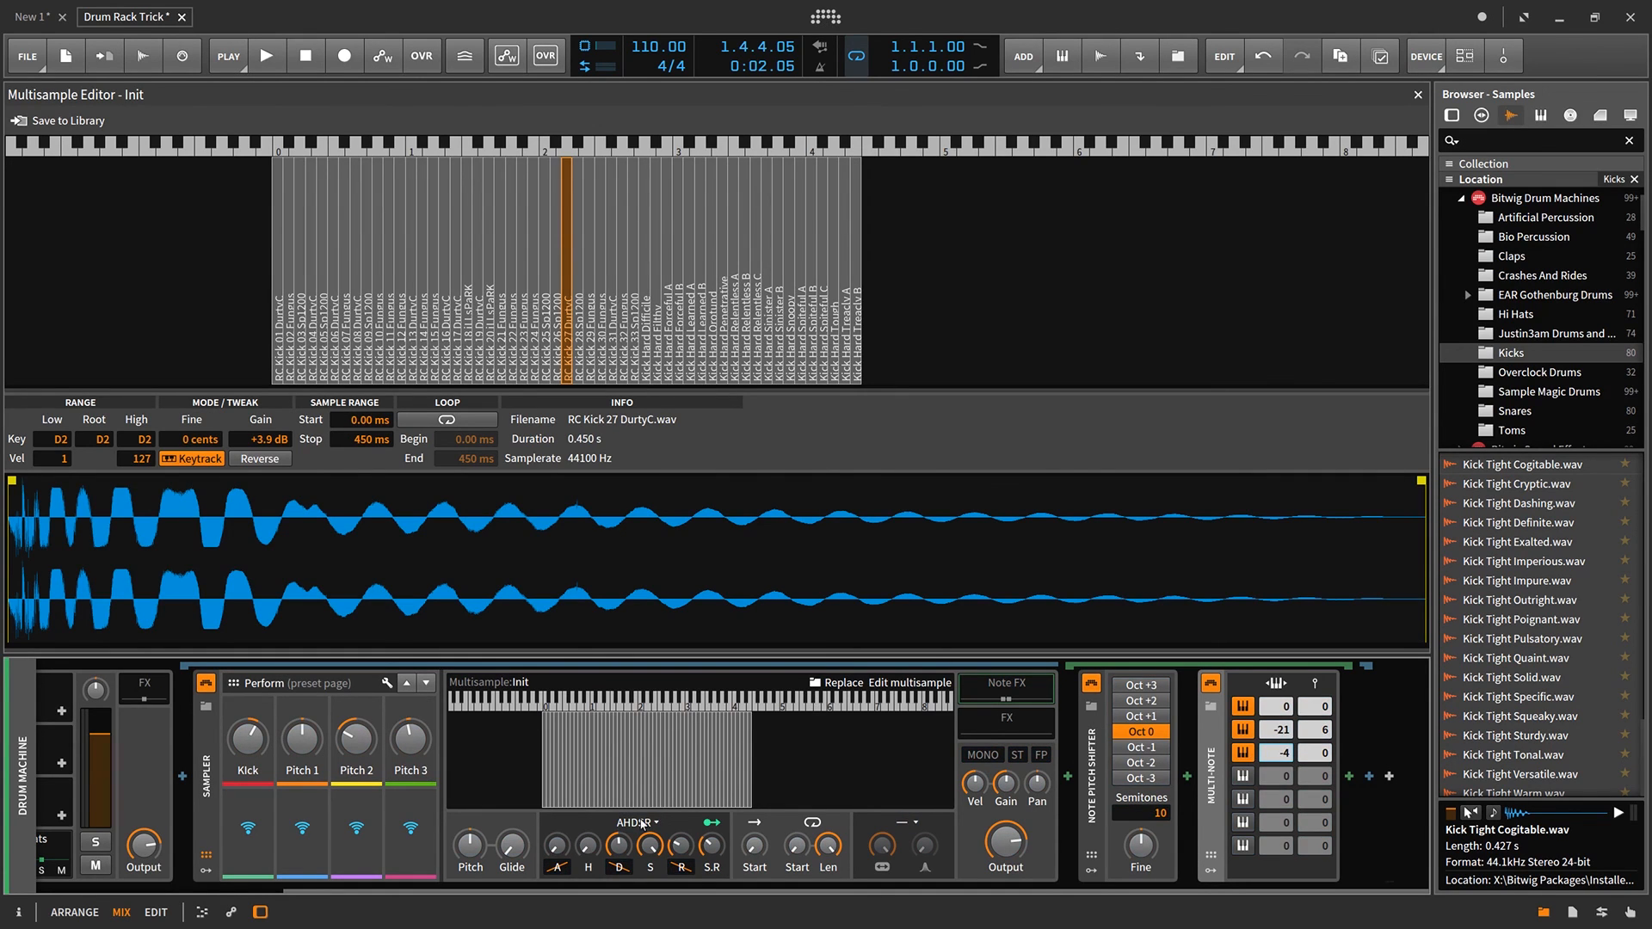
Rename the three pitch macros as layer 1, layer 2 and layer 3.
{"action": "double_click", "coordinate": [303, 770]}
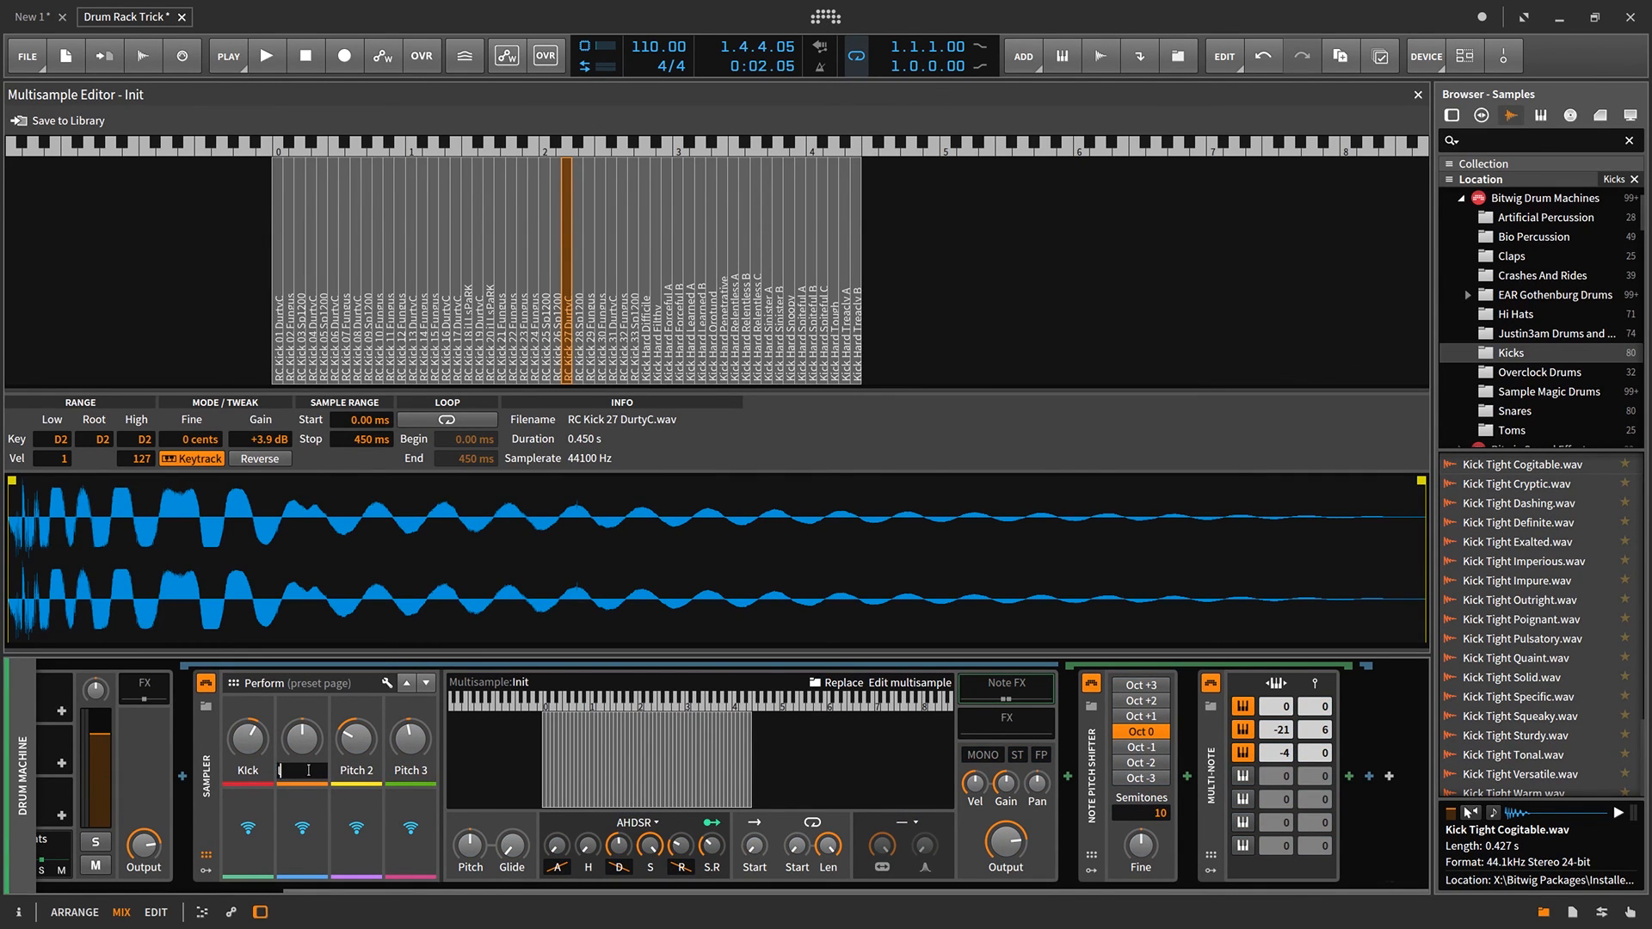
{"action": "double_click", "coordinate": [347, 771]}
{"action": "type", "text": "la"}
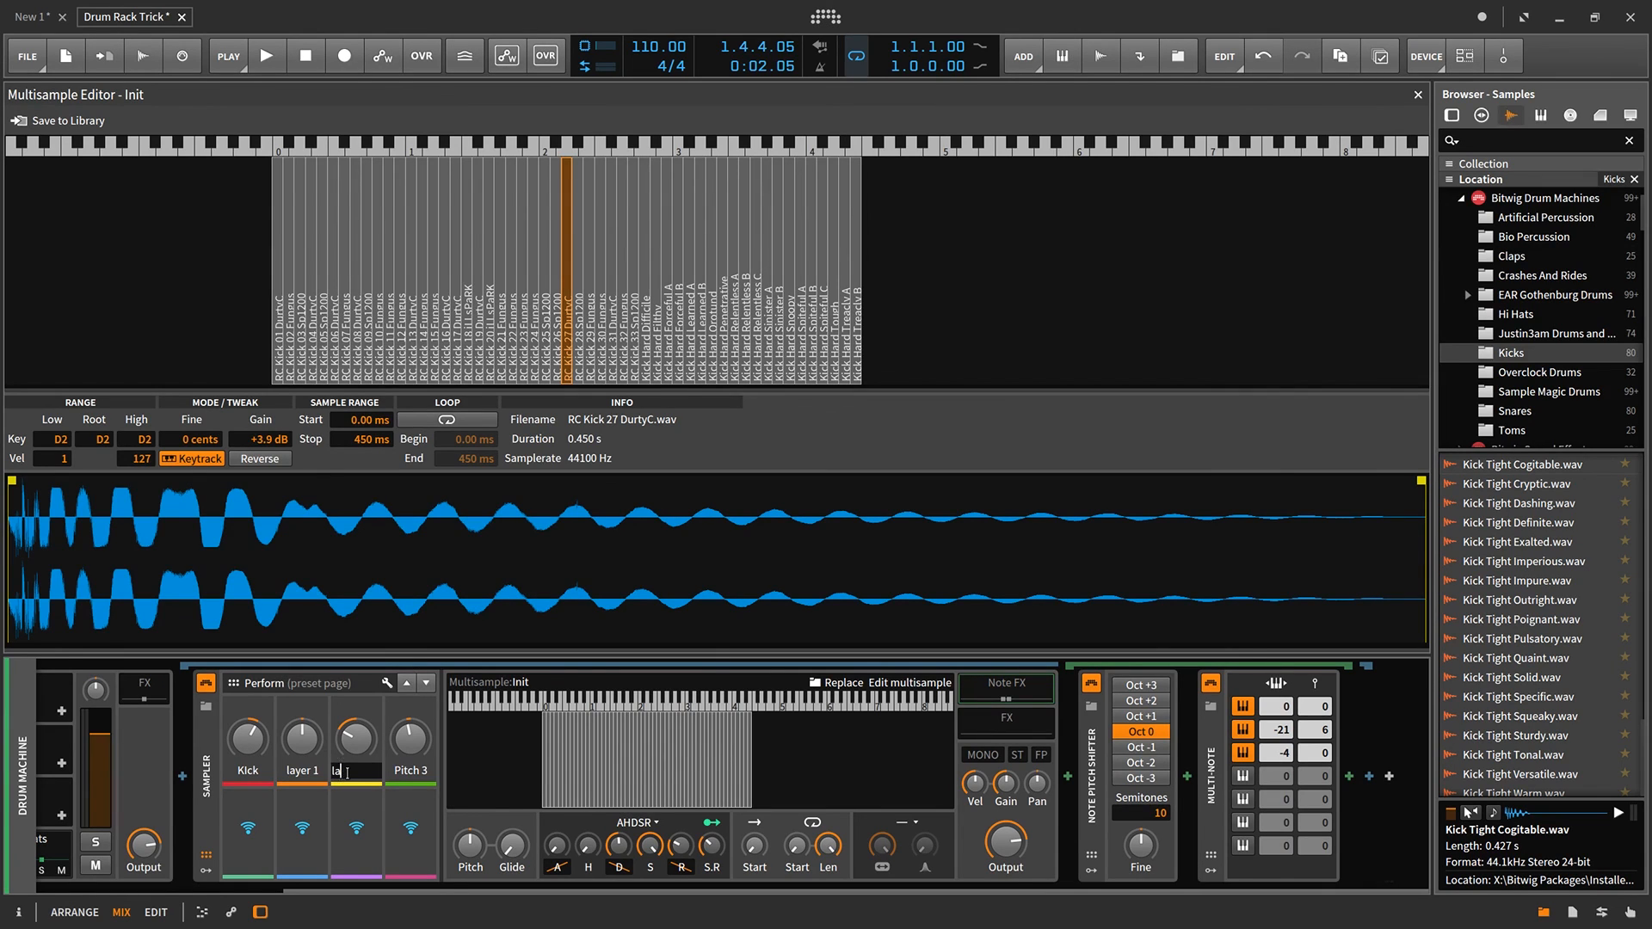
{"action": "type", "text": "yer 2"}
{"action": "double_click", "coordinate": [411, 771]}
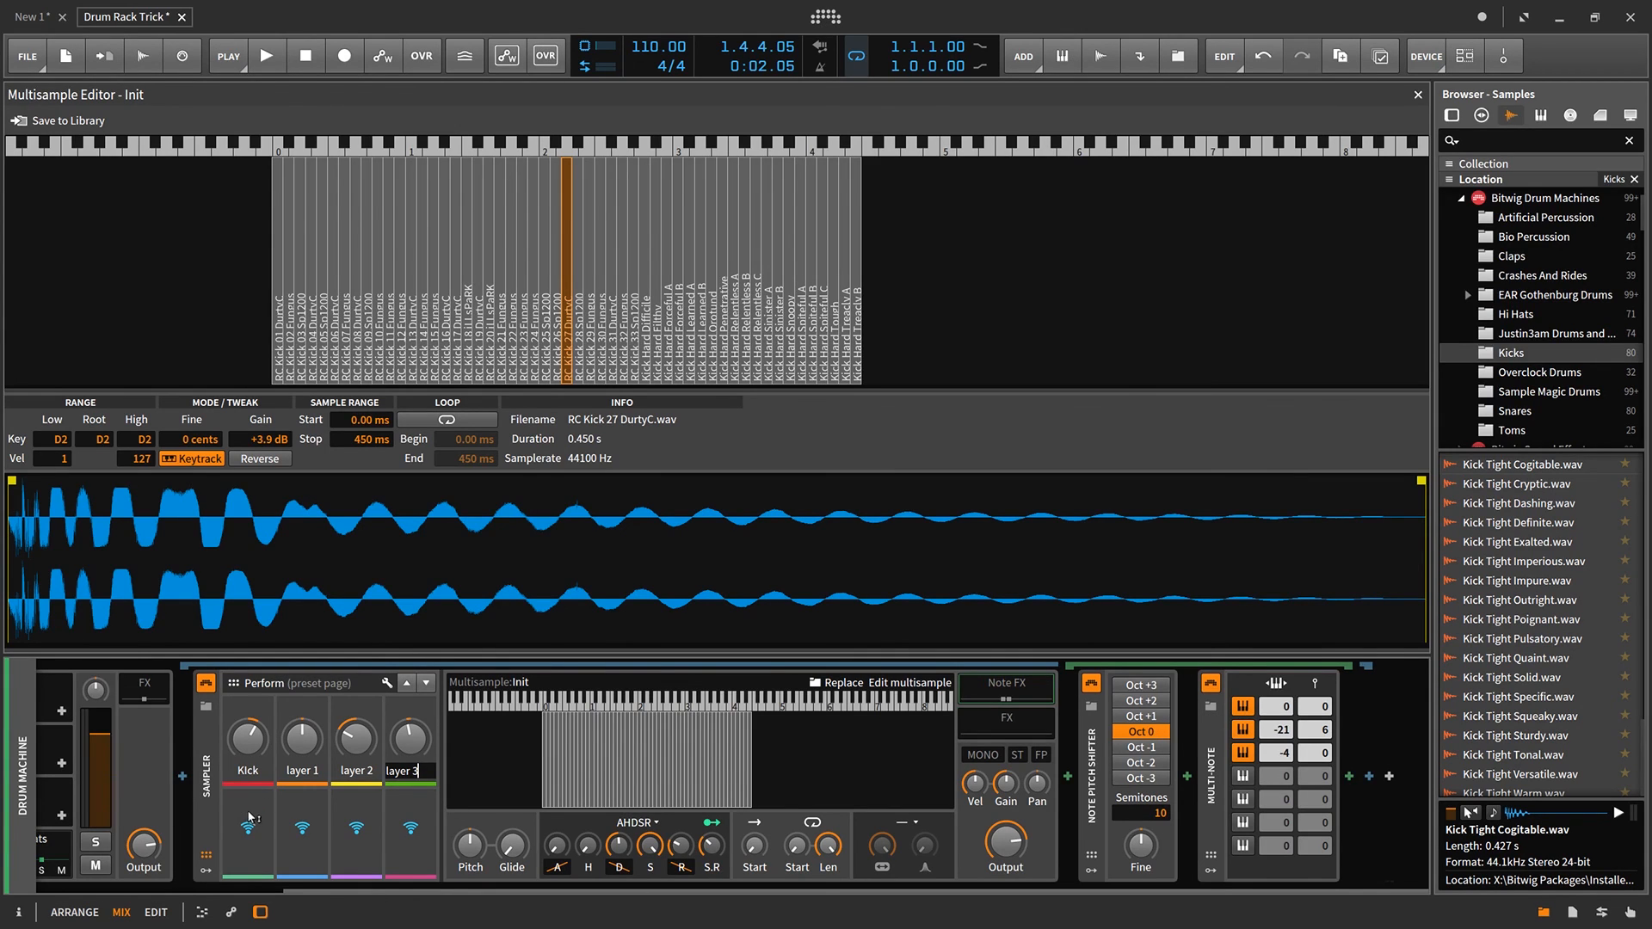
{"action": "left_click", "coordinate": [508, 794]}
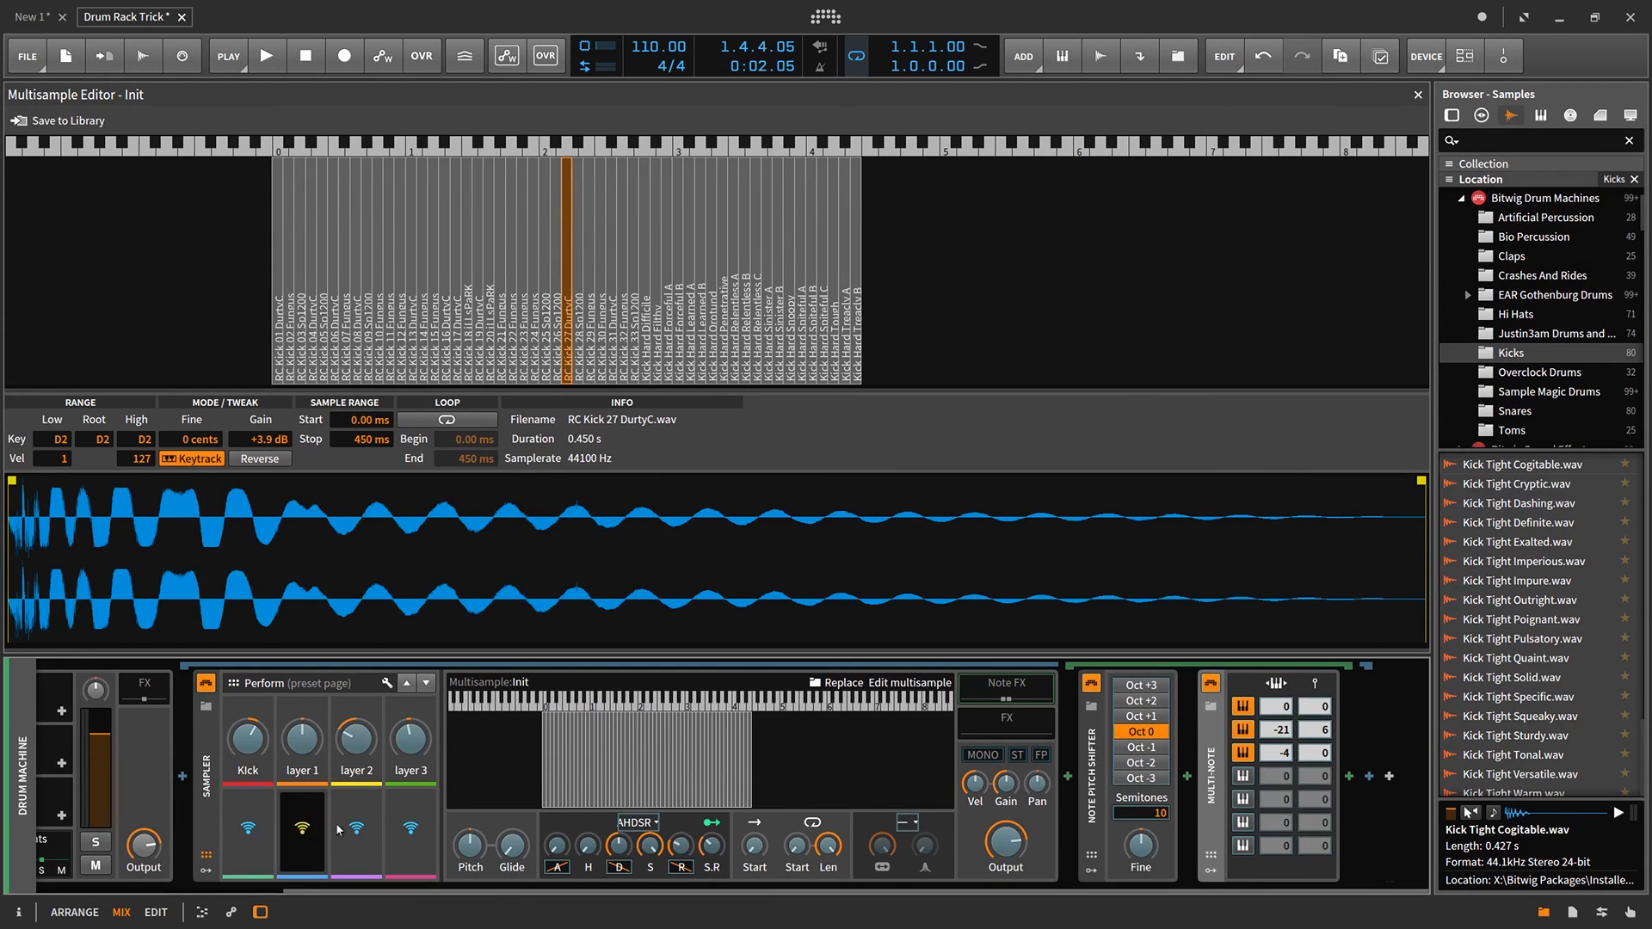
Map the on/off switches of the first three Multi-Note notes to the macro slots below layer 1, layer 2 and layer 3.
{"action": "left_click", "coordinate": [1246, 707]}
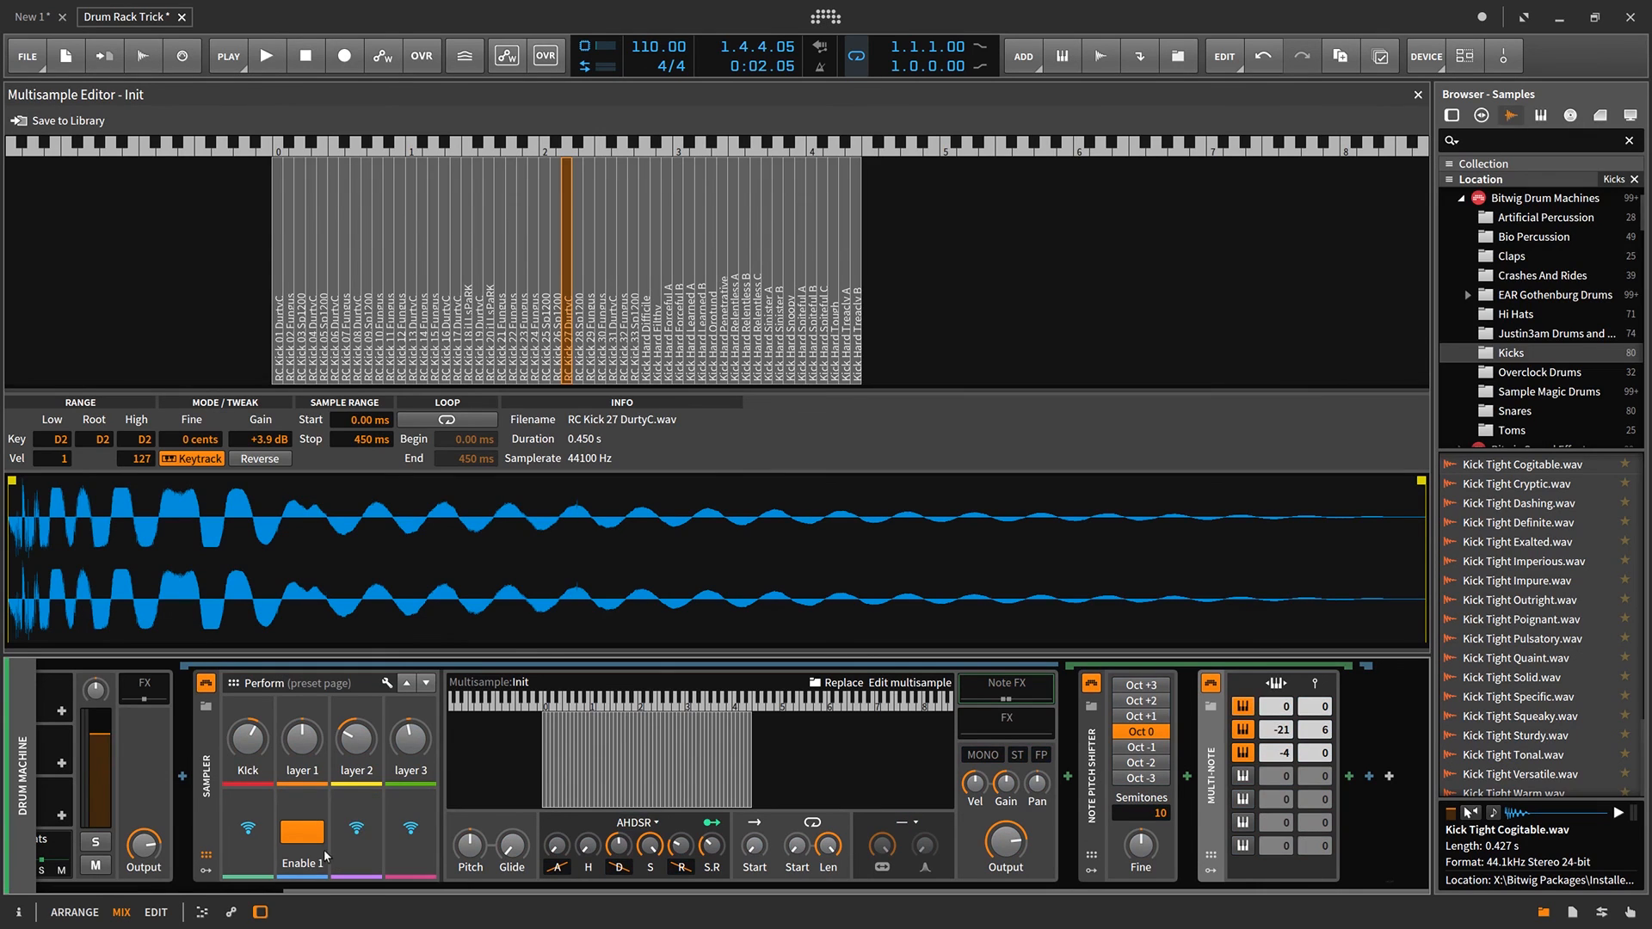
{"action": "left_click", "coordinate": [356, 830]}
{"action": "left_click", "coordinate": [1243, 730]}
{"action": "left_click", "coordinate": [411, 830]}
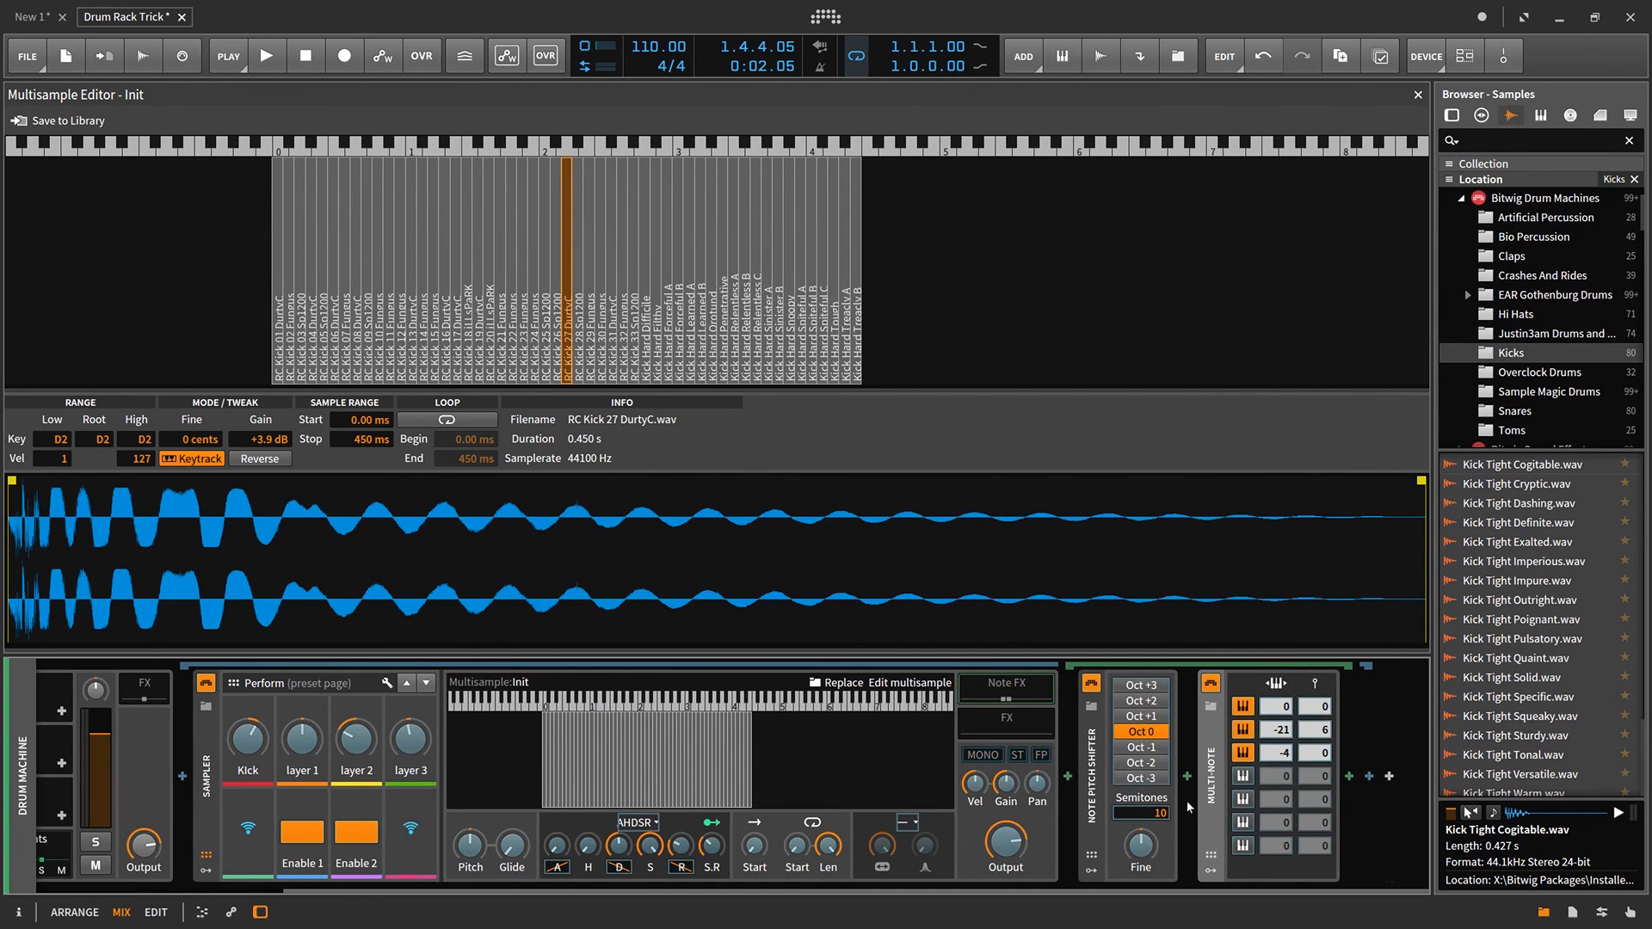
{"action": "left_click", "coordinate": [1244, 754]}
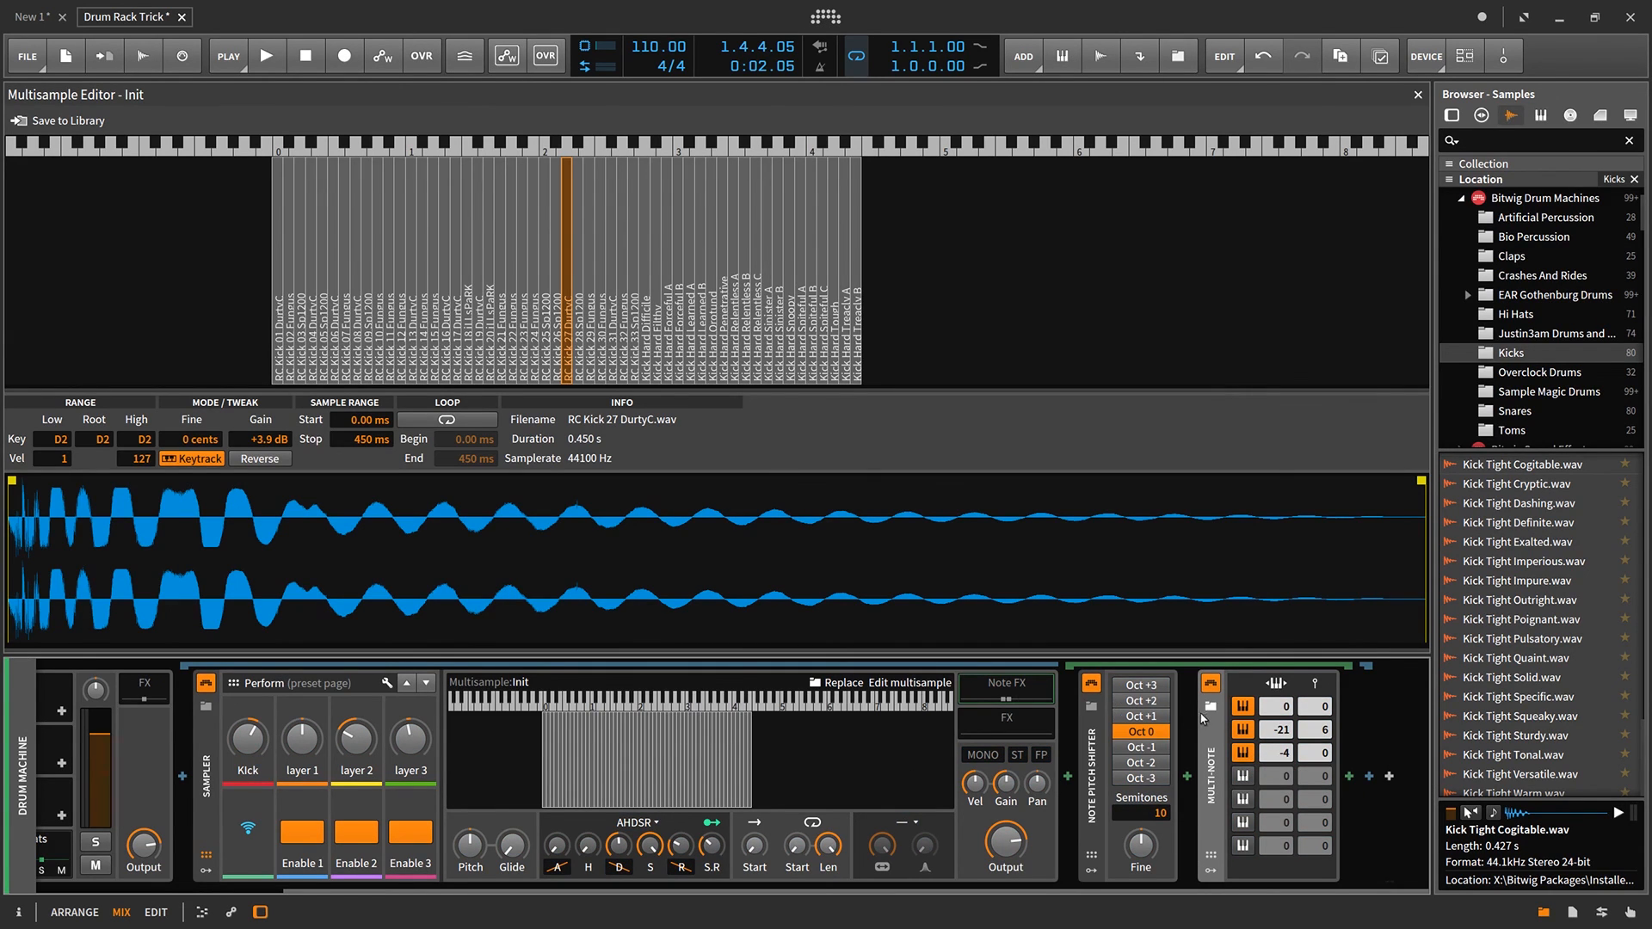
Collapse the Kick pad's Sampler to its macro page and solo the Kick pad for playback.
{"action": "scroll", "coordinate": [427, 701], "scroll_direction": "left", "scroll_amount": 5}
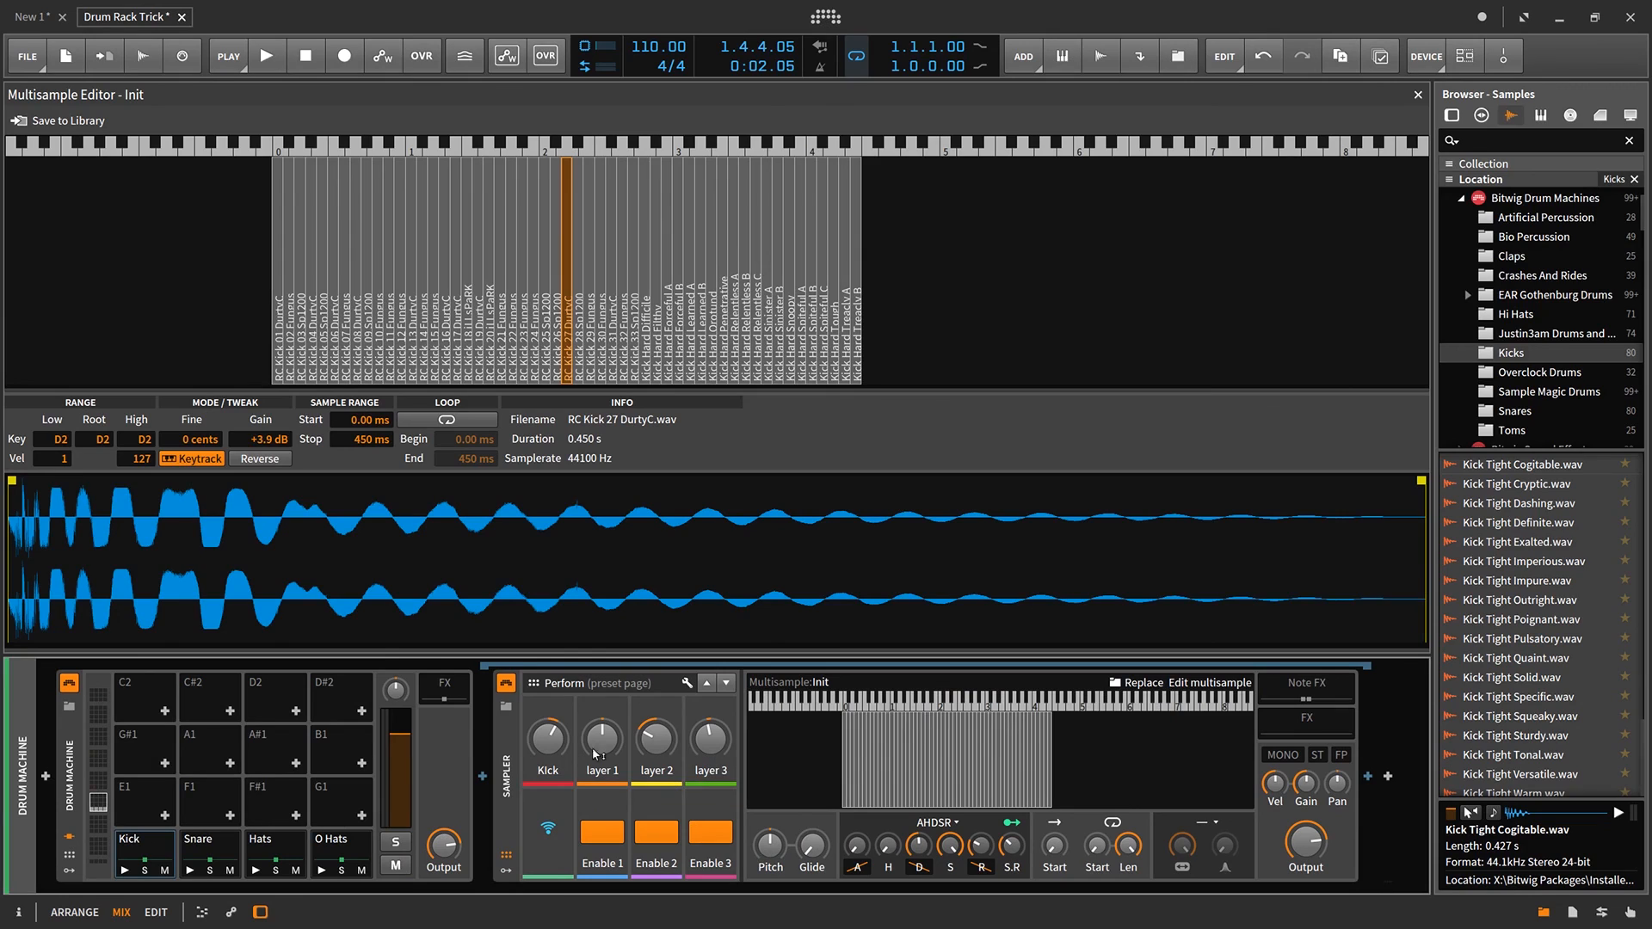
{"action": "double_click", "coordinate": [506, 780]}
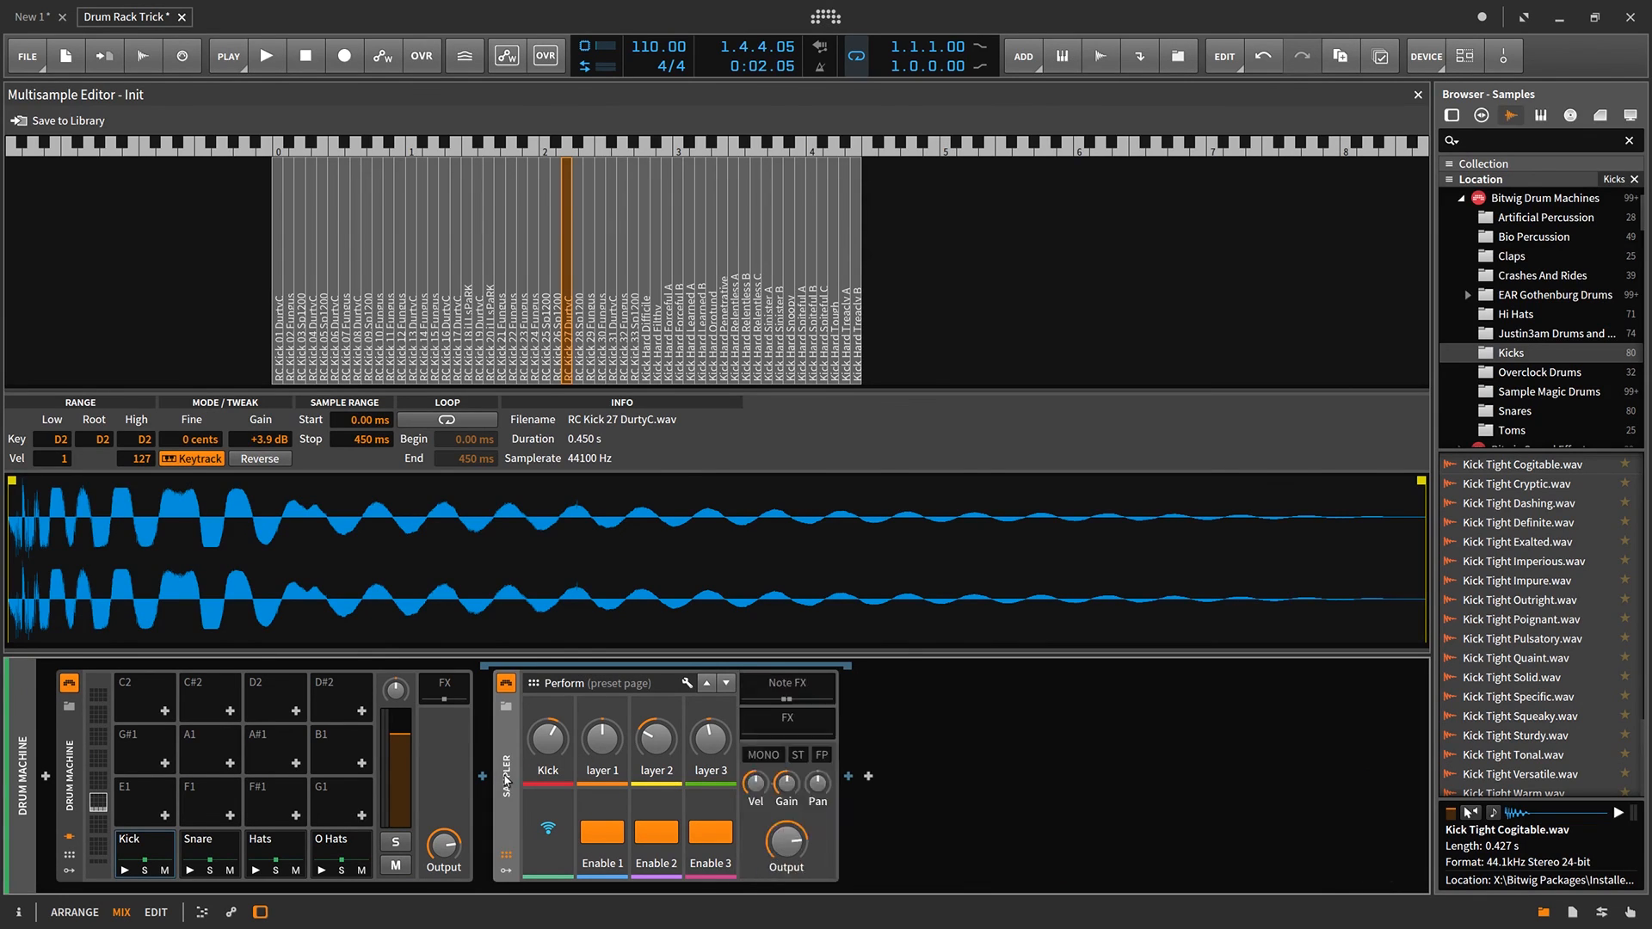
{"action": "left_click", "coordinate": [145, 831]}
{"action": "left_click", "coordinate": [144, 870]}
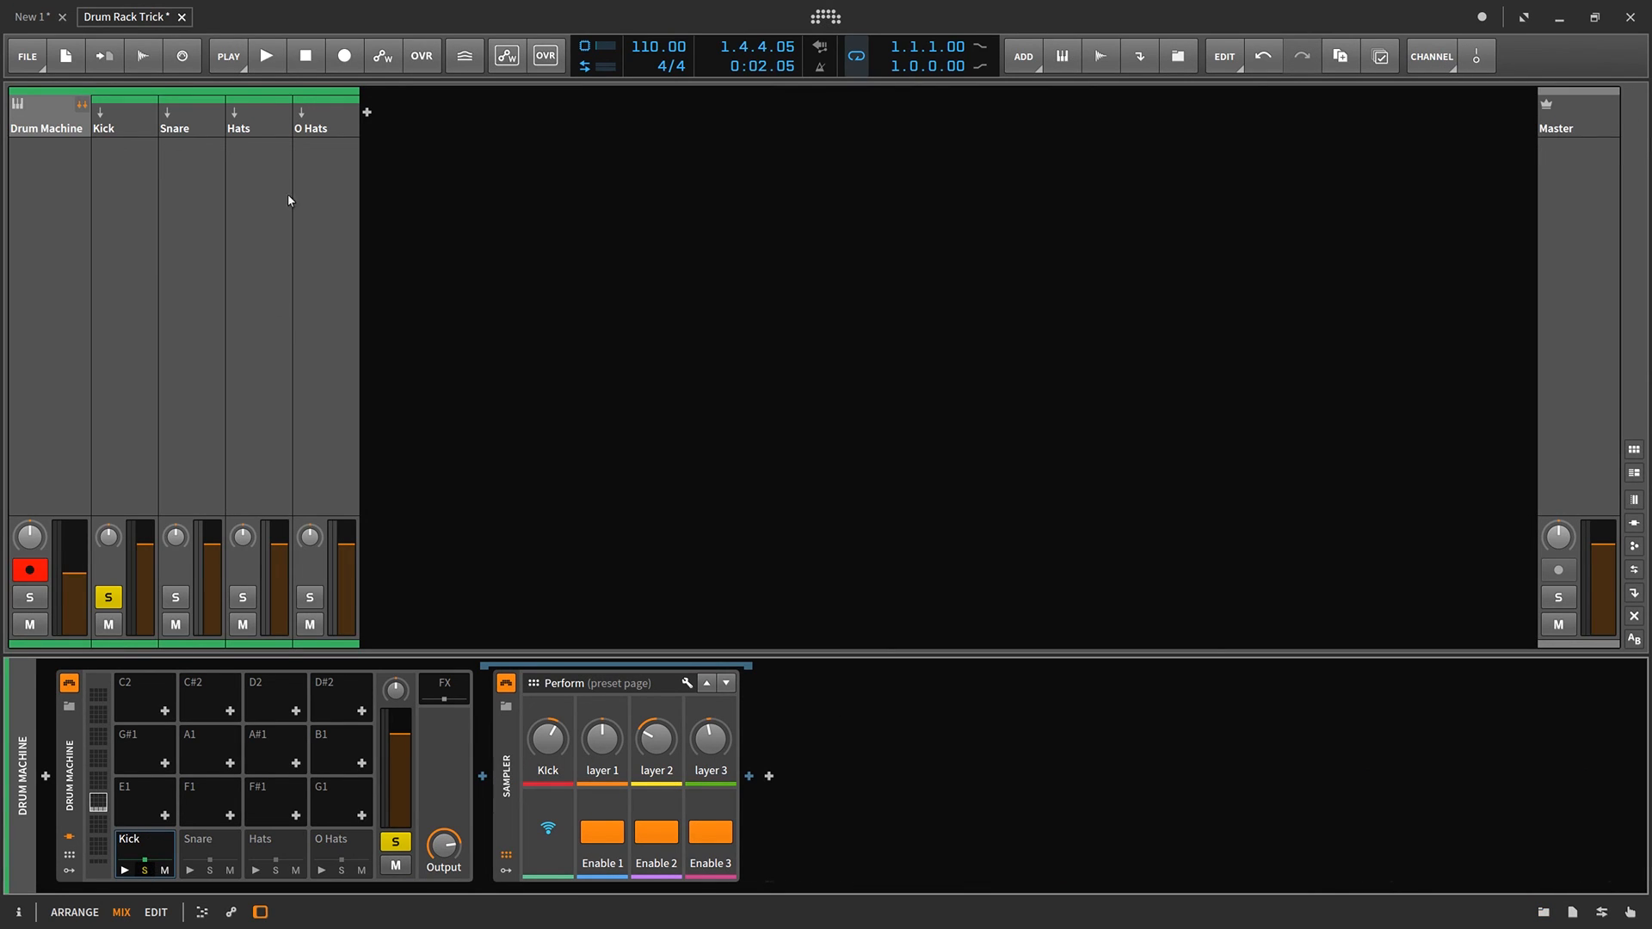
{"action": "left_click", "coordinate": [269, 55]}
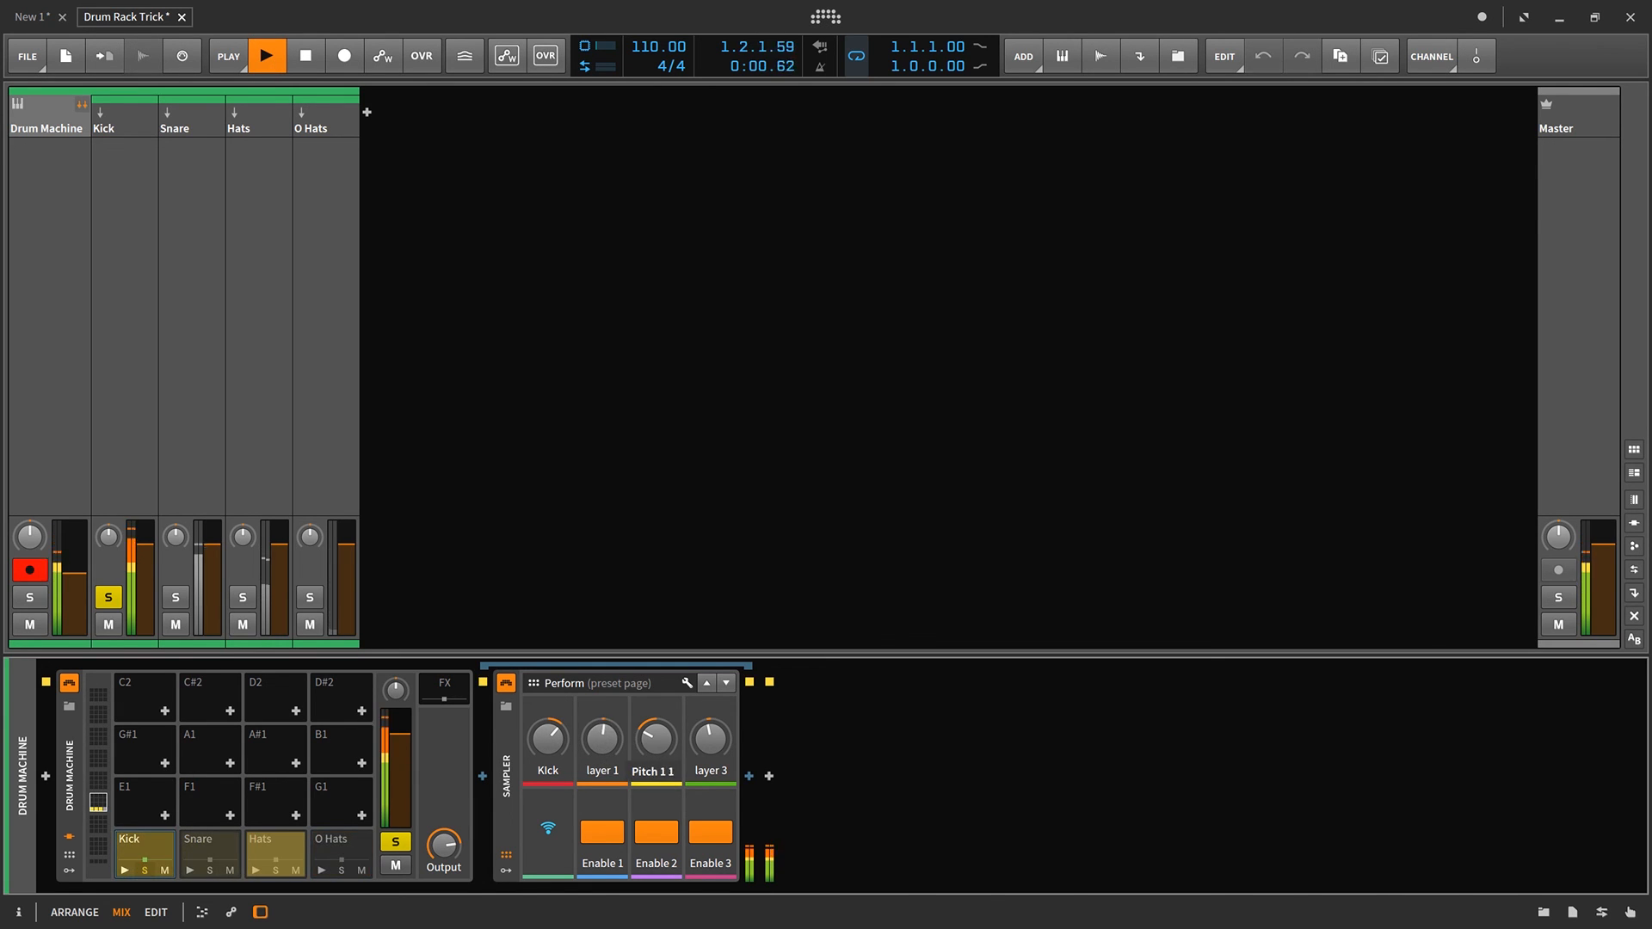
Toggle layers 2 and 3 off and back on during playback, and adjust the layer 2 and layer 3 pitch macros.
{"action": "left_click", "coordinate": [654, 835]}
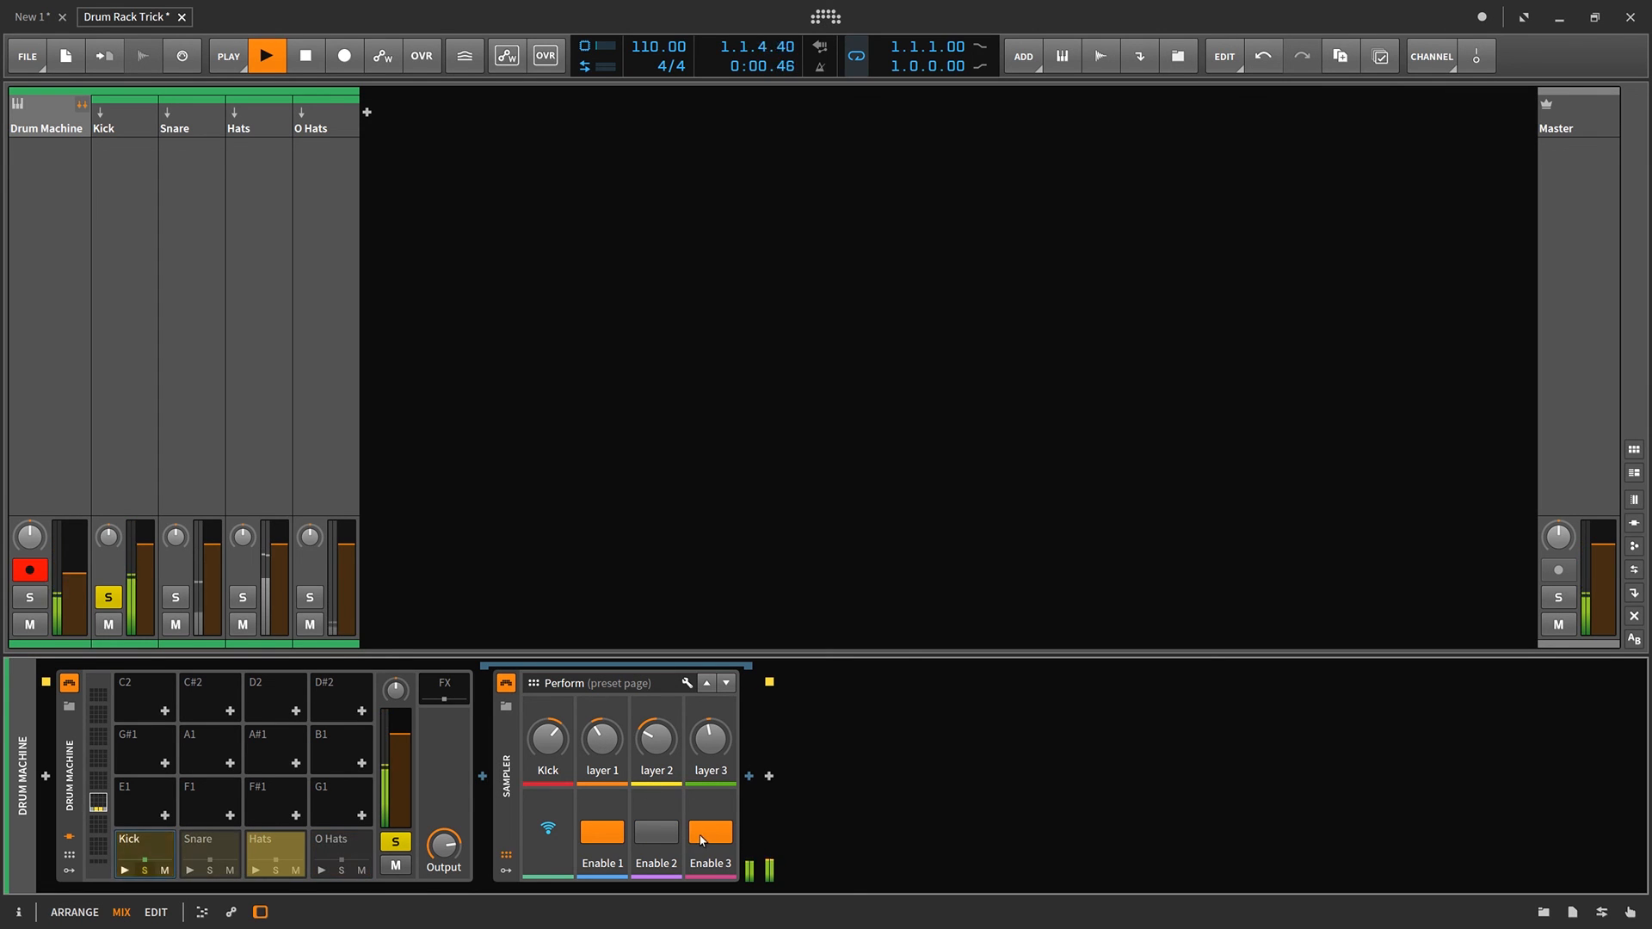
{"action": "left_click", "coordinate": [706, 834]}
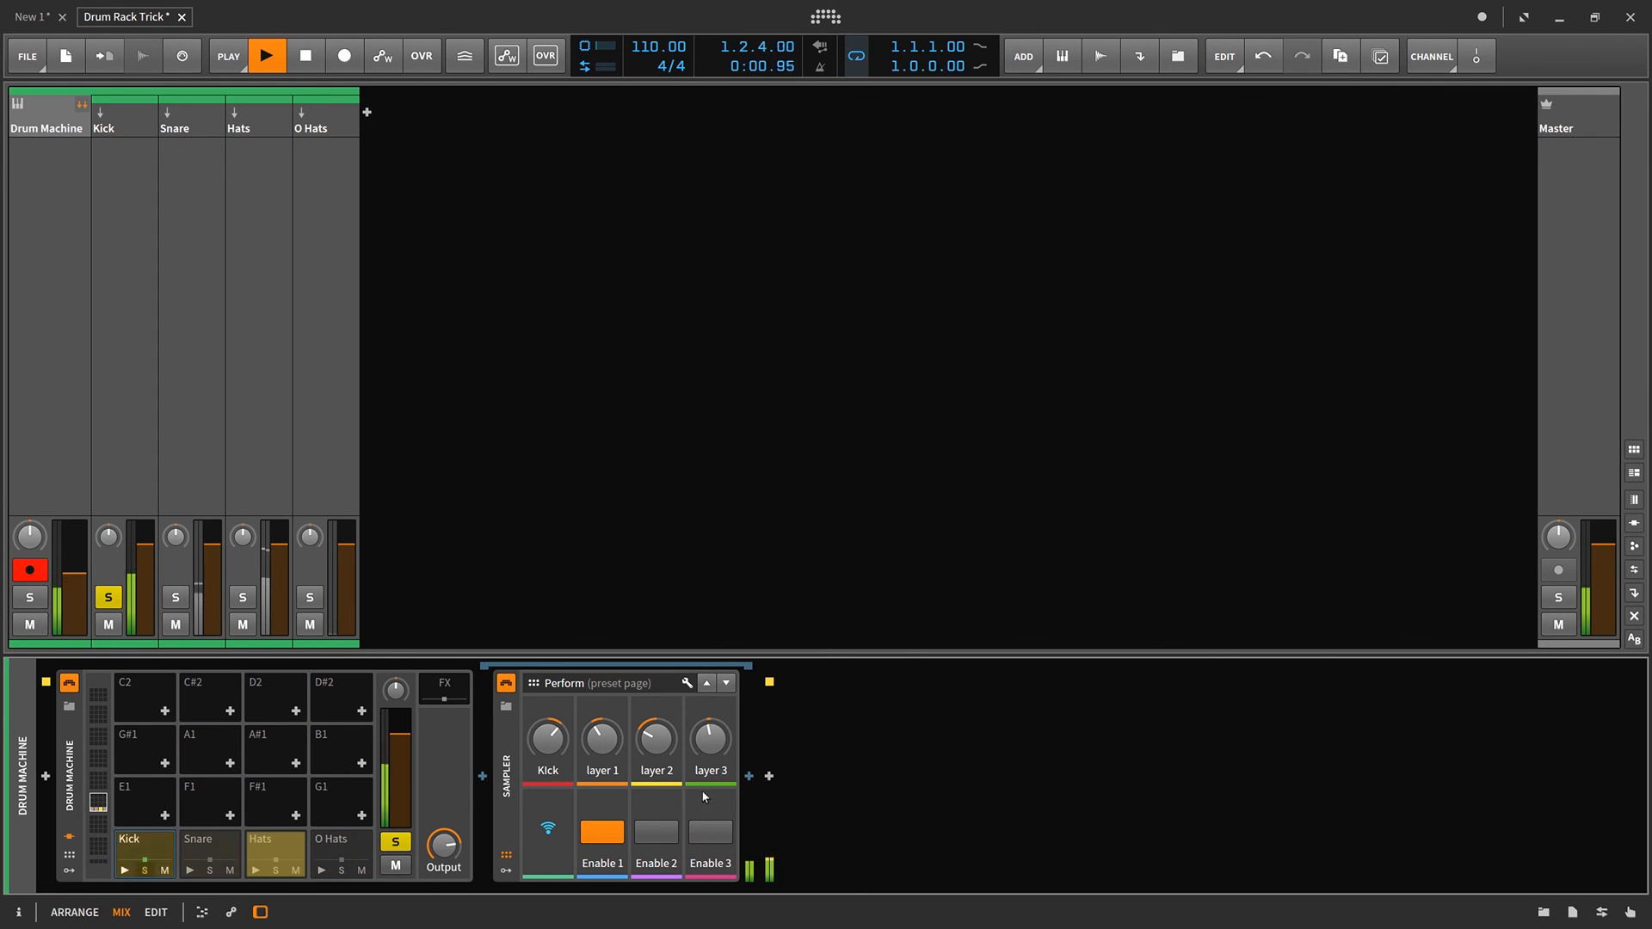
{"action": "left_click", "coordinate": [701, 835]}
{"action": "left_click_drag", "start_coordinate": [716, 757], "coordinate": [716, 797]}
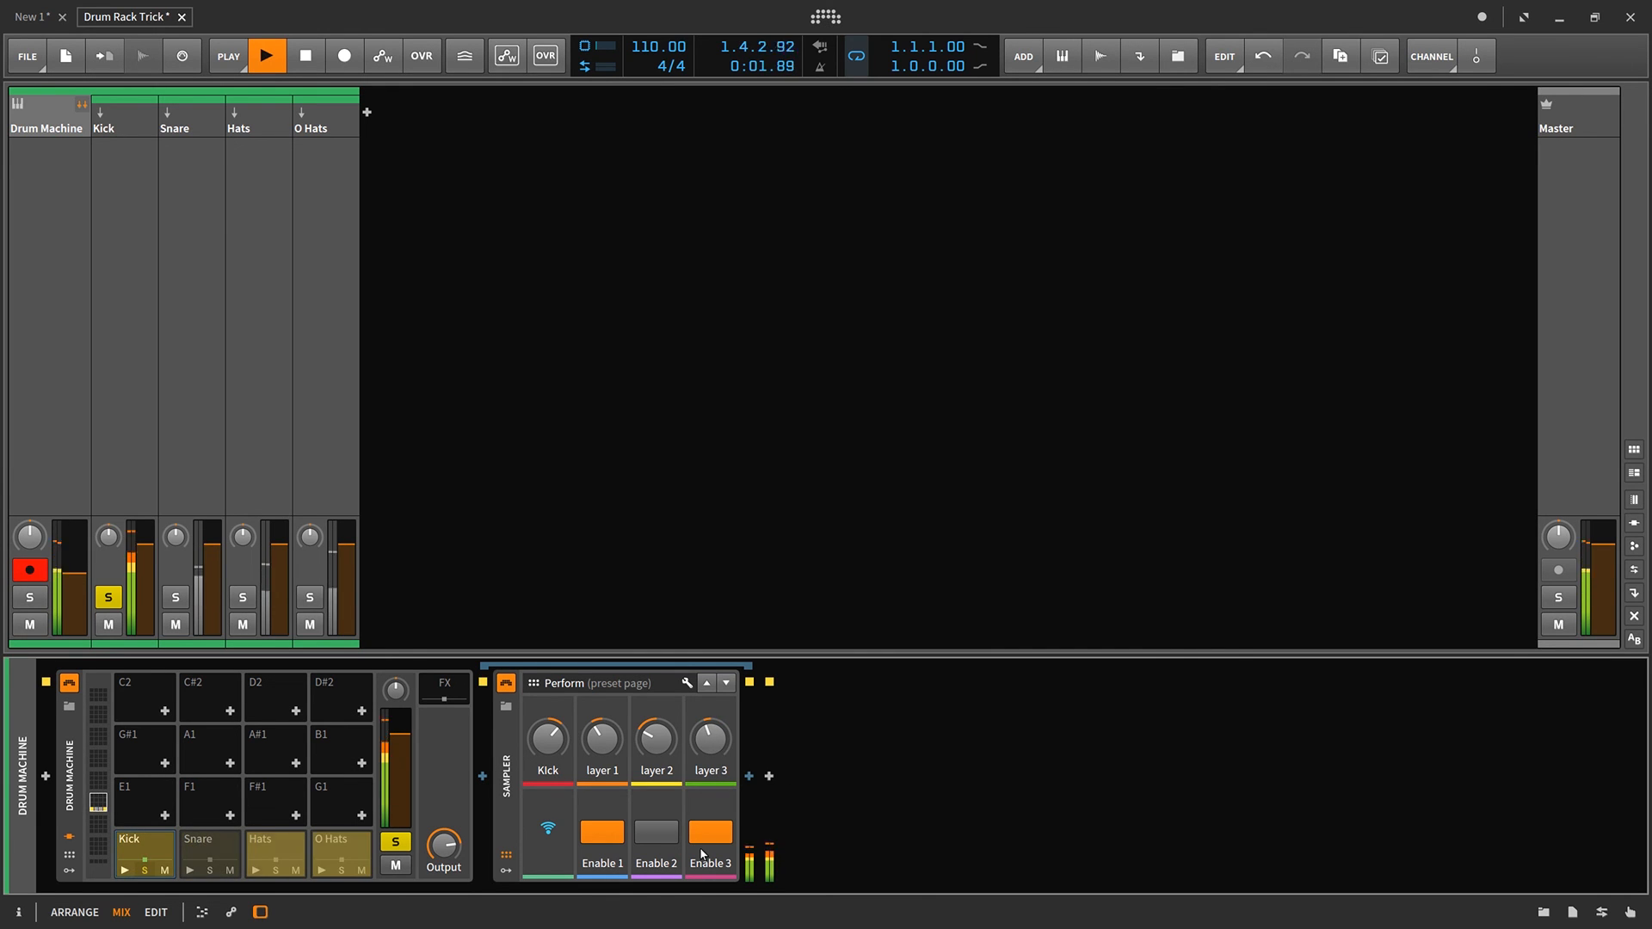
{"action": "left_click", "coordinate": [657, 832]}
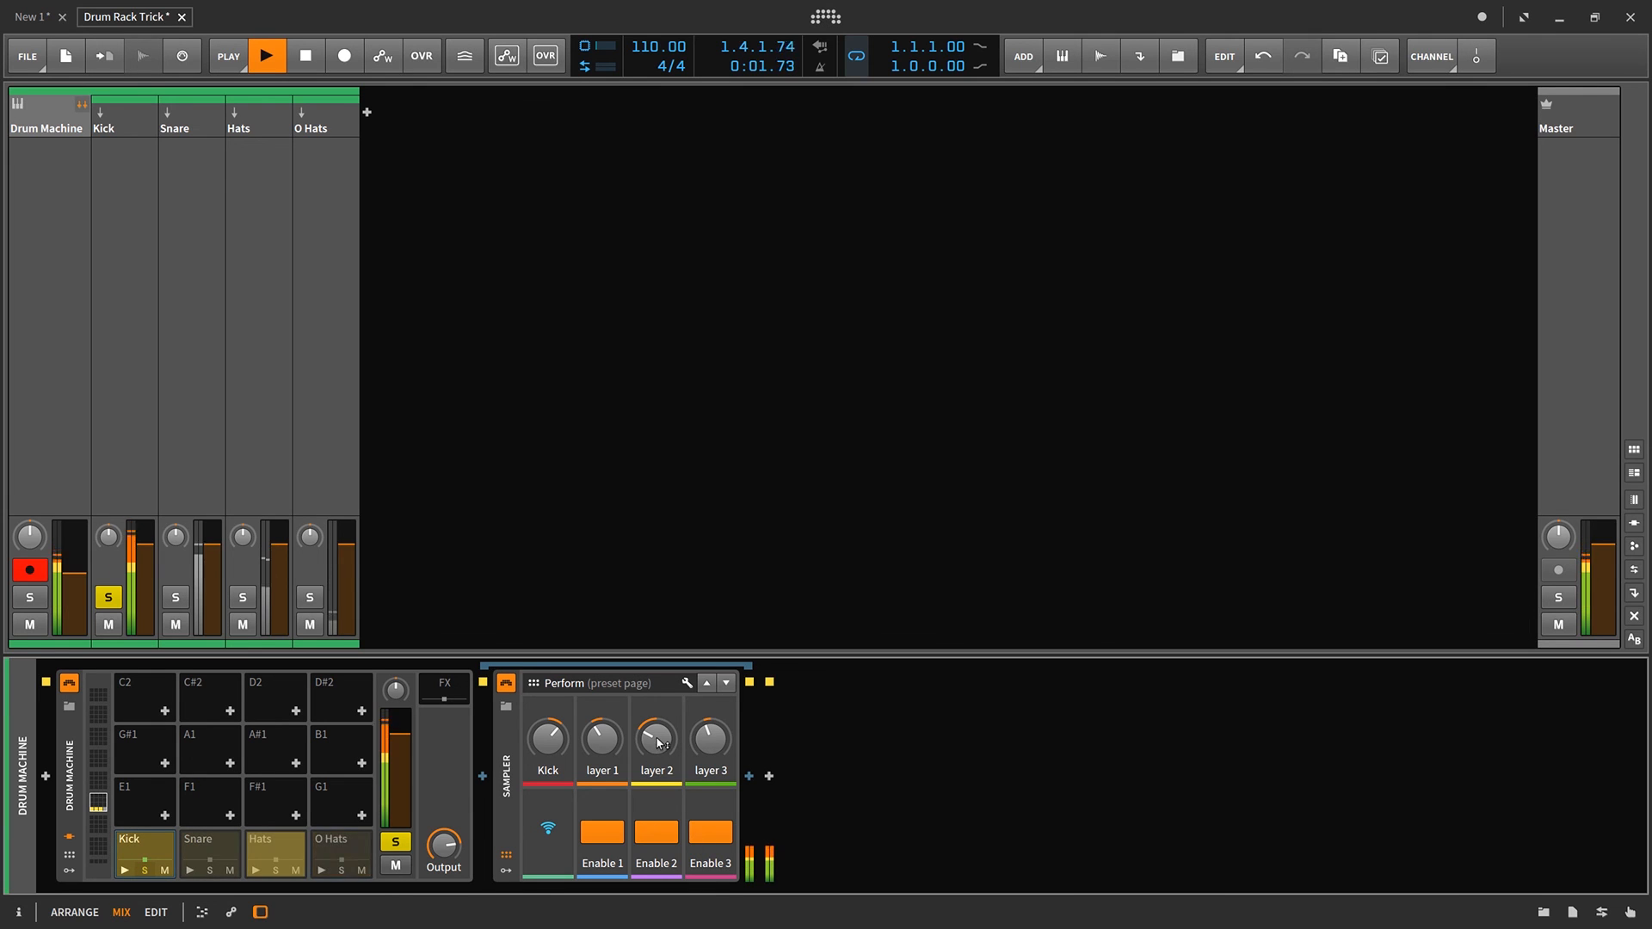
{"action": "left_click_drag", "start_coordinate": [655, 738], "coordinate": [656, 704]}
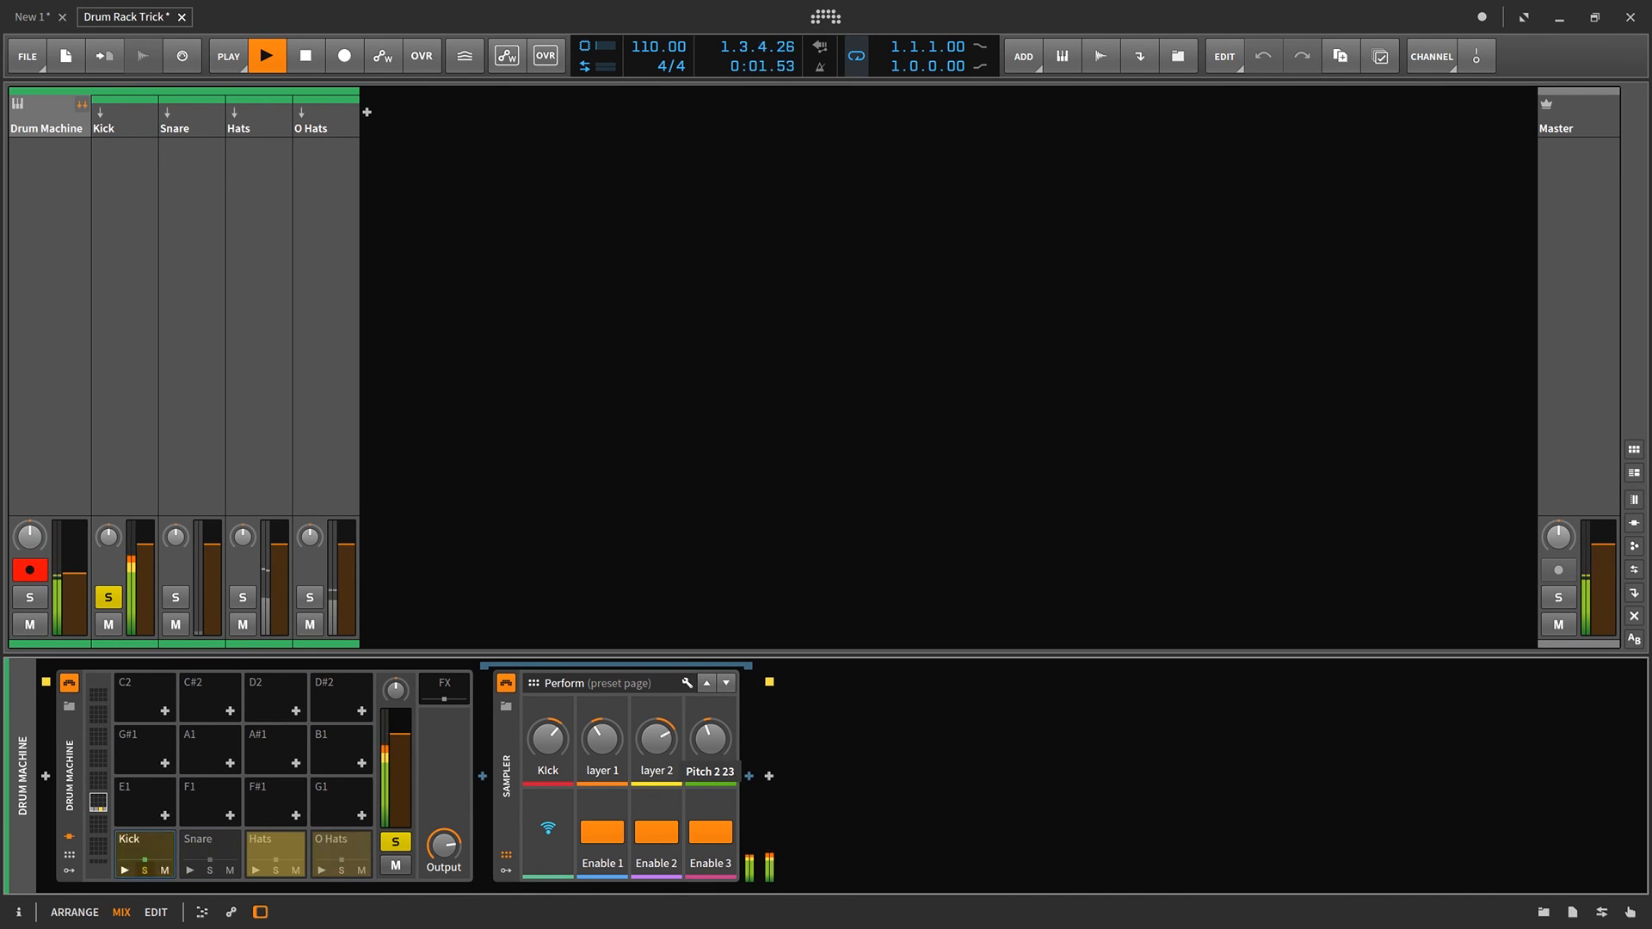
{"action": "left_click_drag", "start_coordinate": [658, 742], "coordinate": [658, 753]}
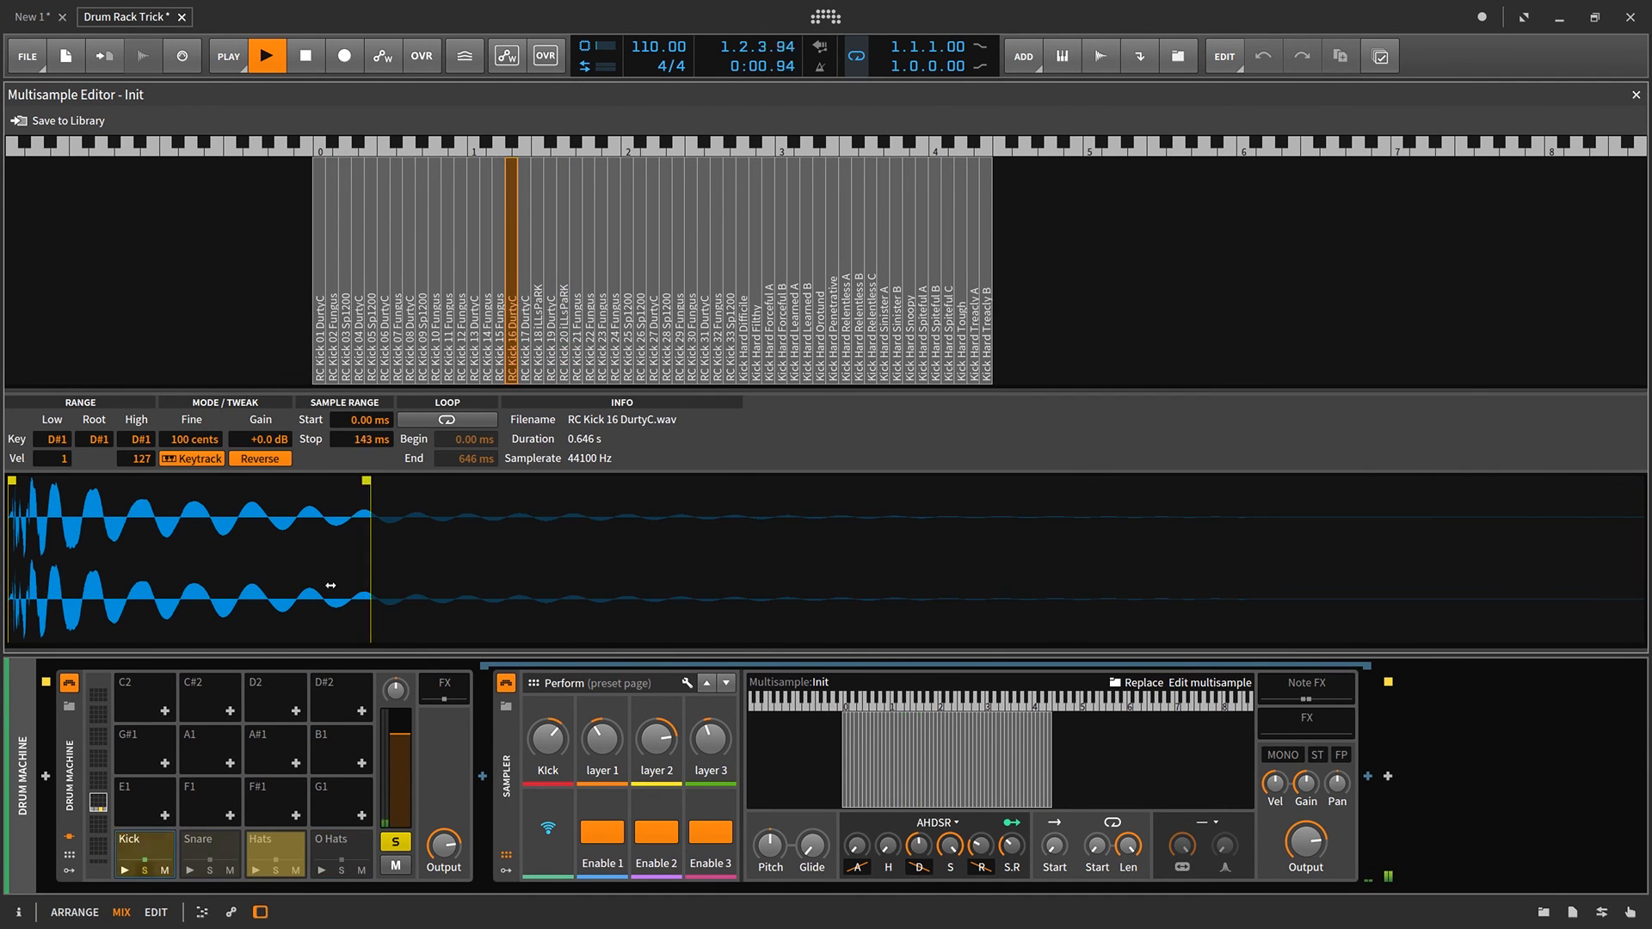
Shorten the RC Kick 16 DurtyC sample to a 74.1 ms stop point and move its start marker inward.
{"action": "left_click_drag", "start_coordinate": [330, 585], "coordinate": [294, 582]}
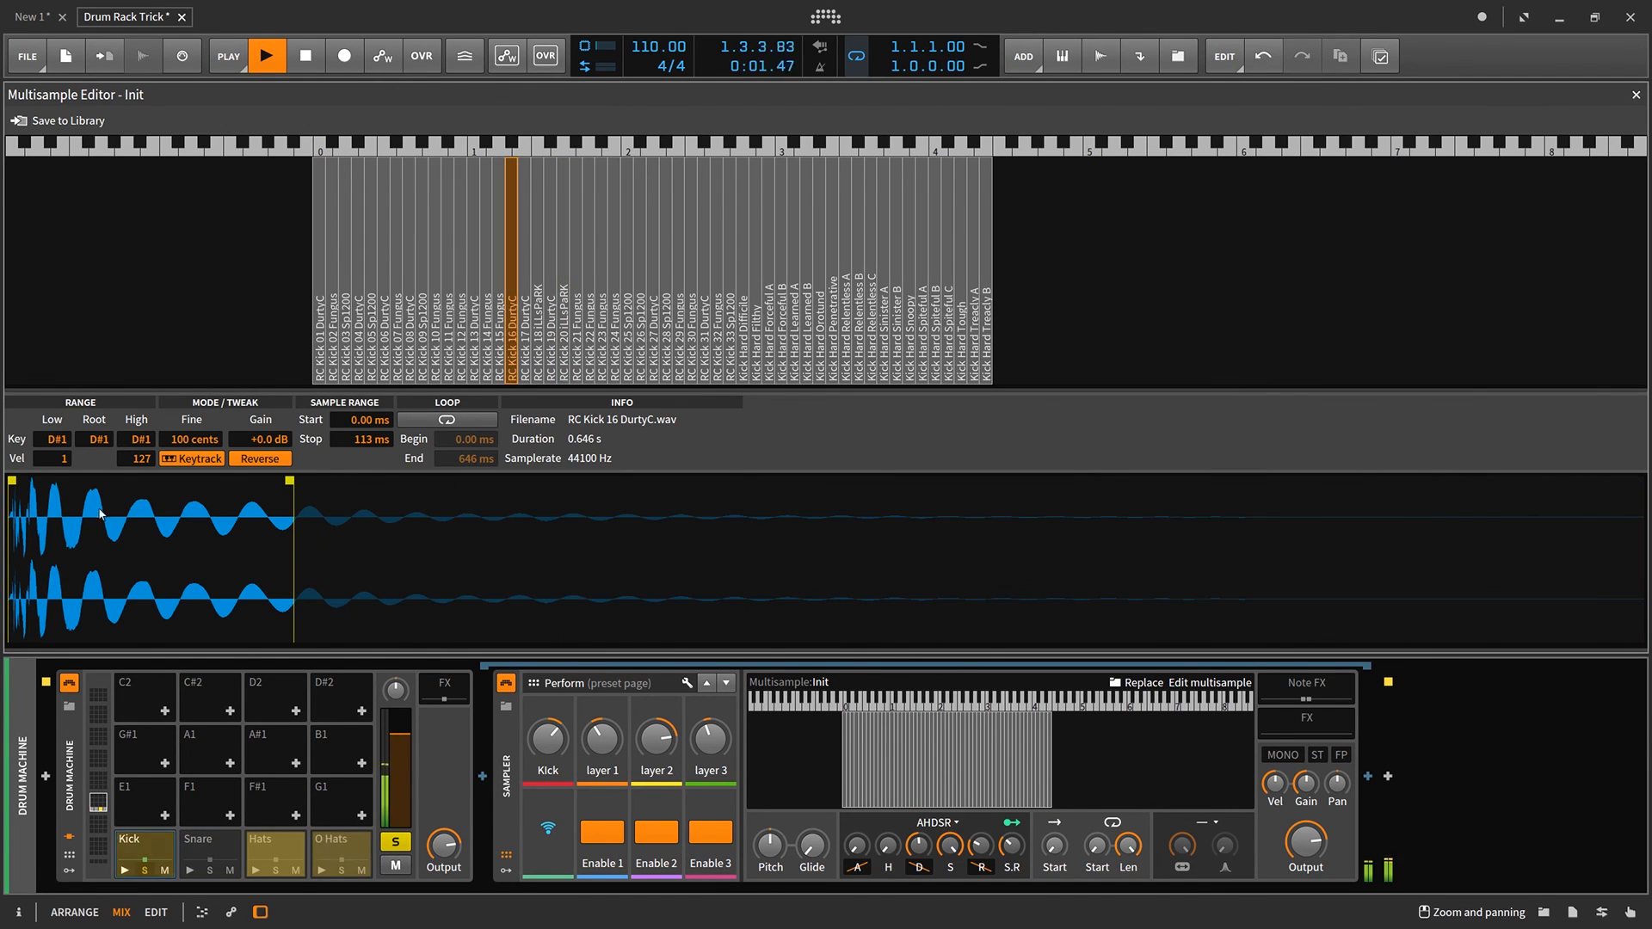
{"action": "left_click_drag", "start_coordinate": [288, 482], "coordinate": [191, 481]}
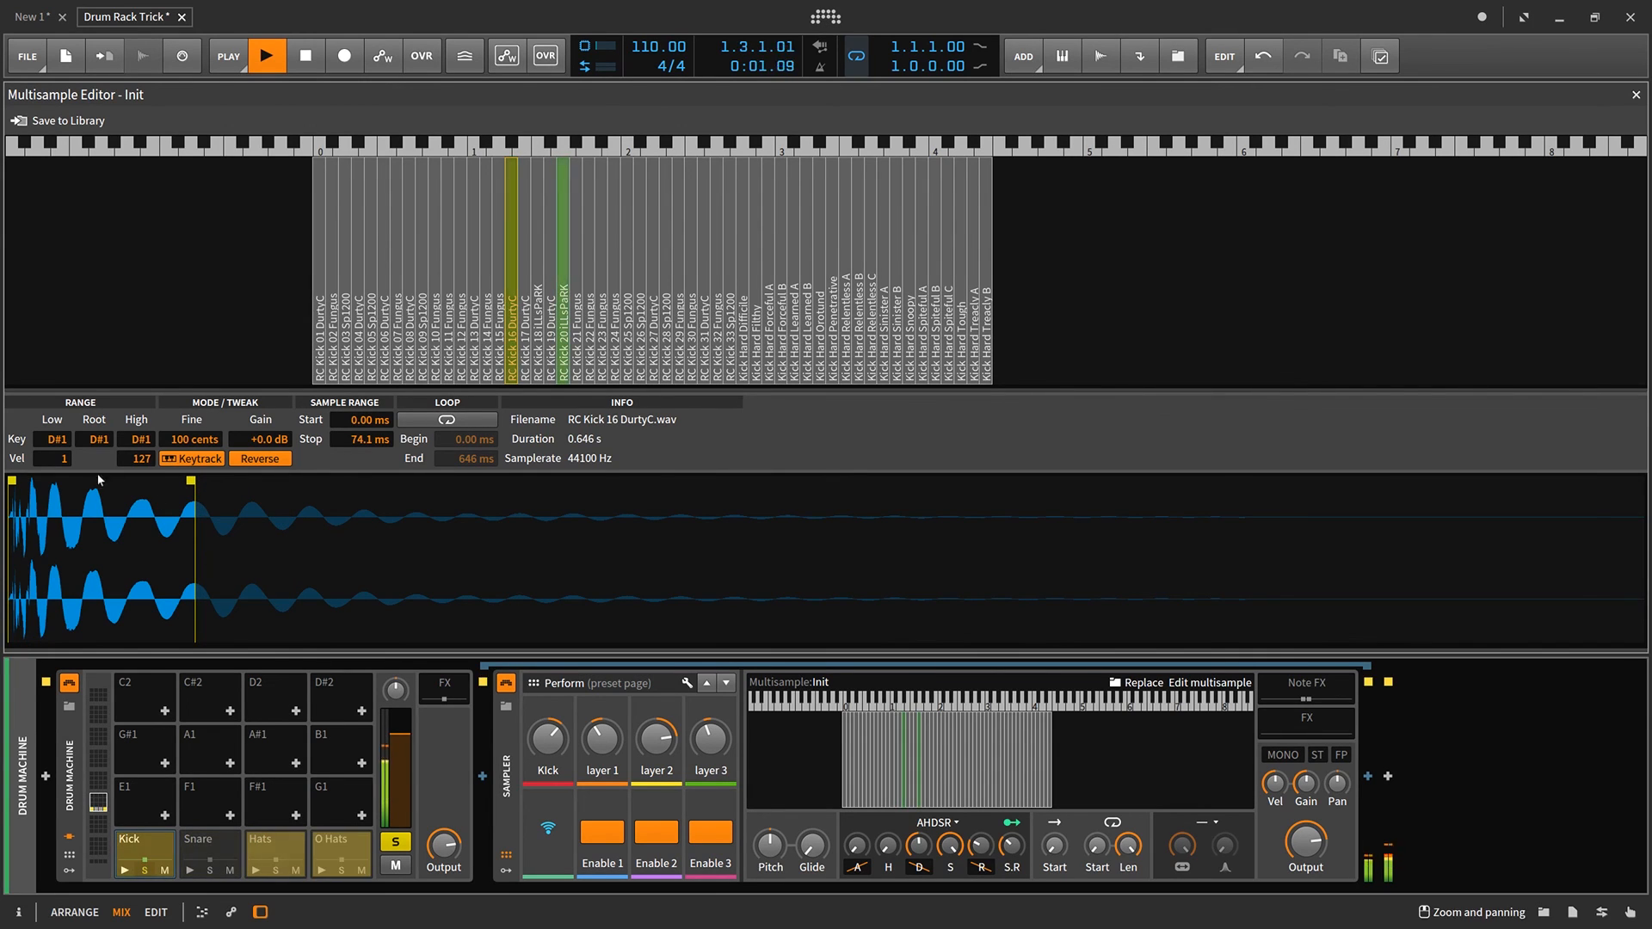
{"action": "left_click_drag", "start_coordinate": [11, 498], "coordinate": [63, 498]}
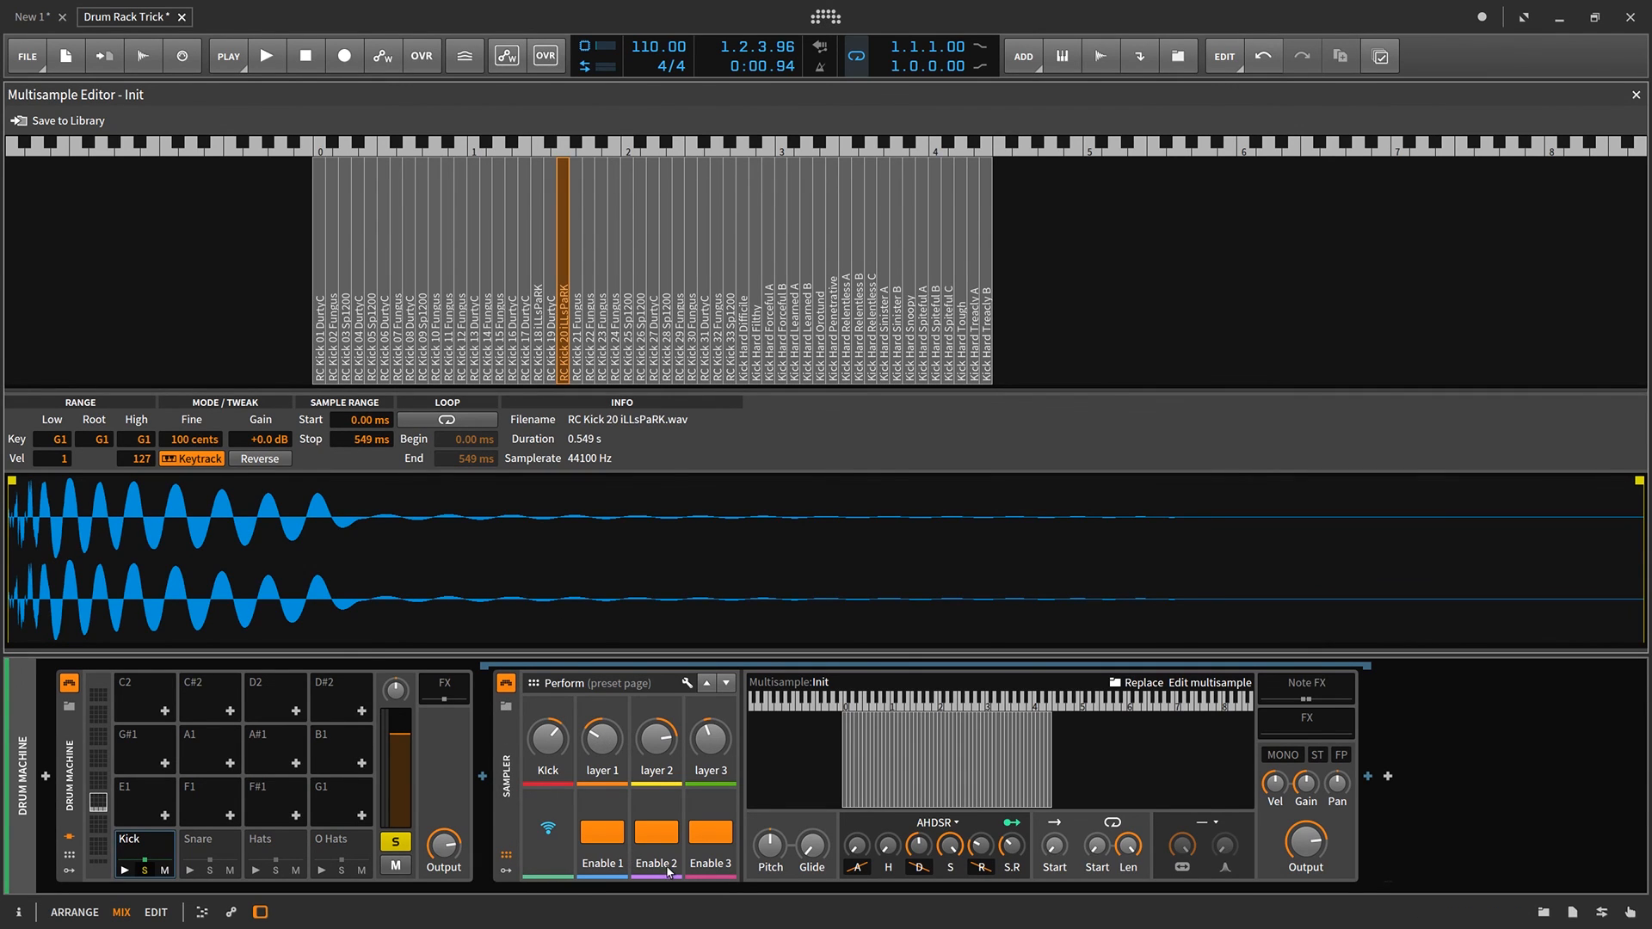
Show the Sampler's Note FX chain and review the Note Pitch Shifter and Multi-Note settings.
{"action": "left_click", "coordinate": [1295, 696]}
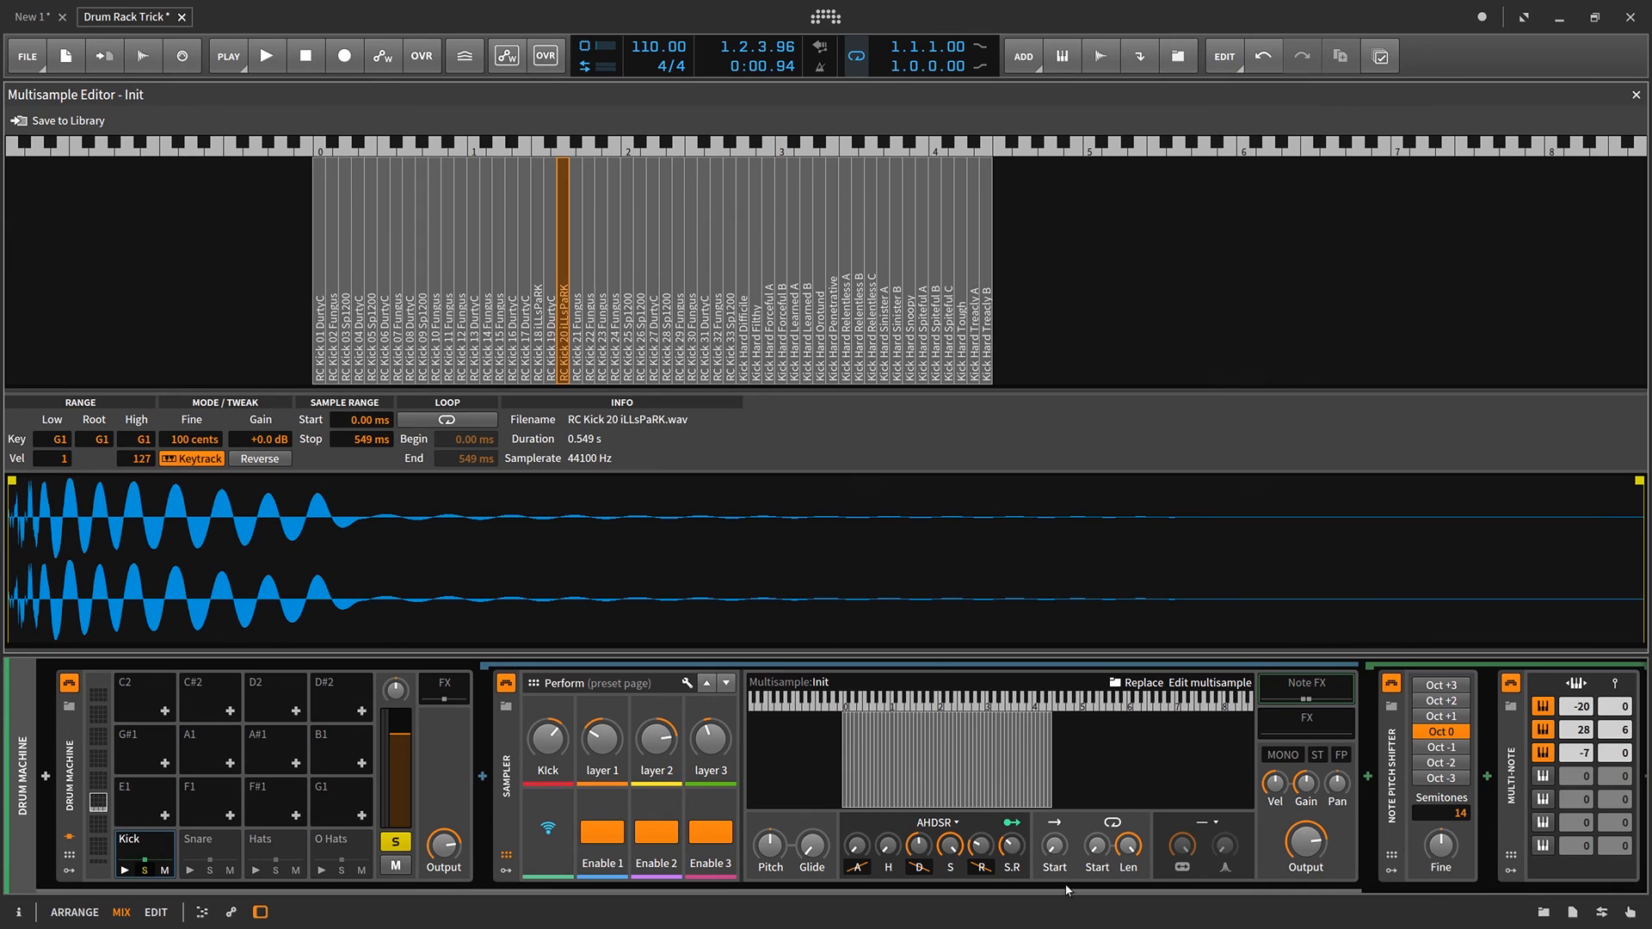
{"action": "scroll", "coordinate": [714, 898], "scroll_direction": "right", "scroll_amount": 2}
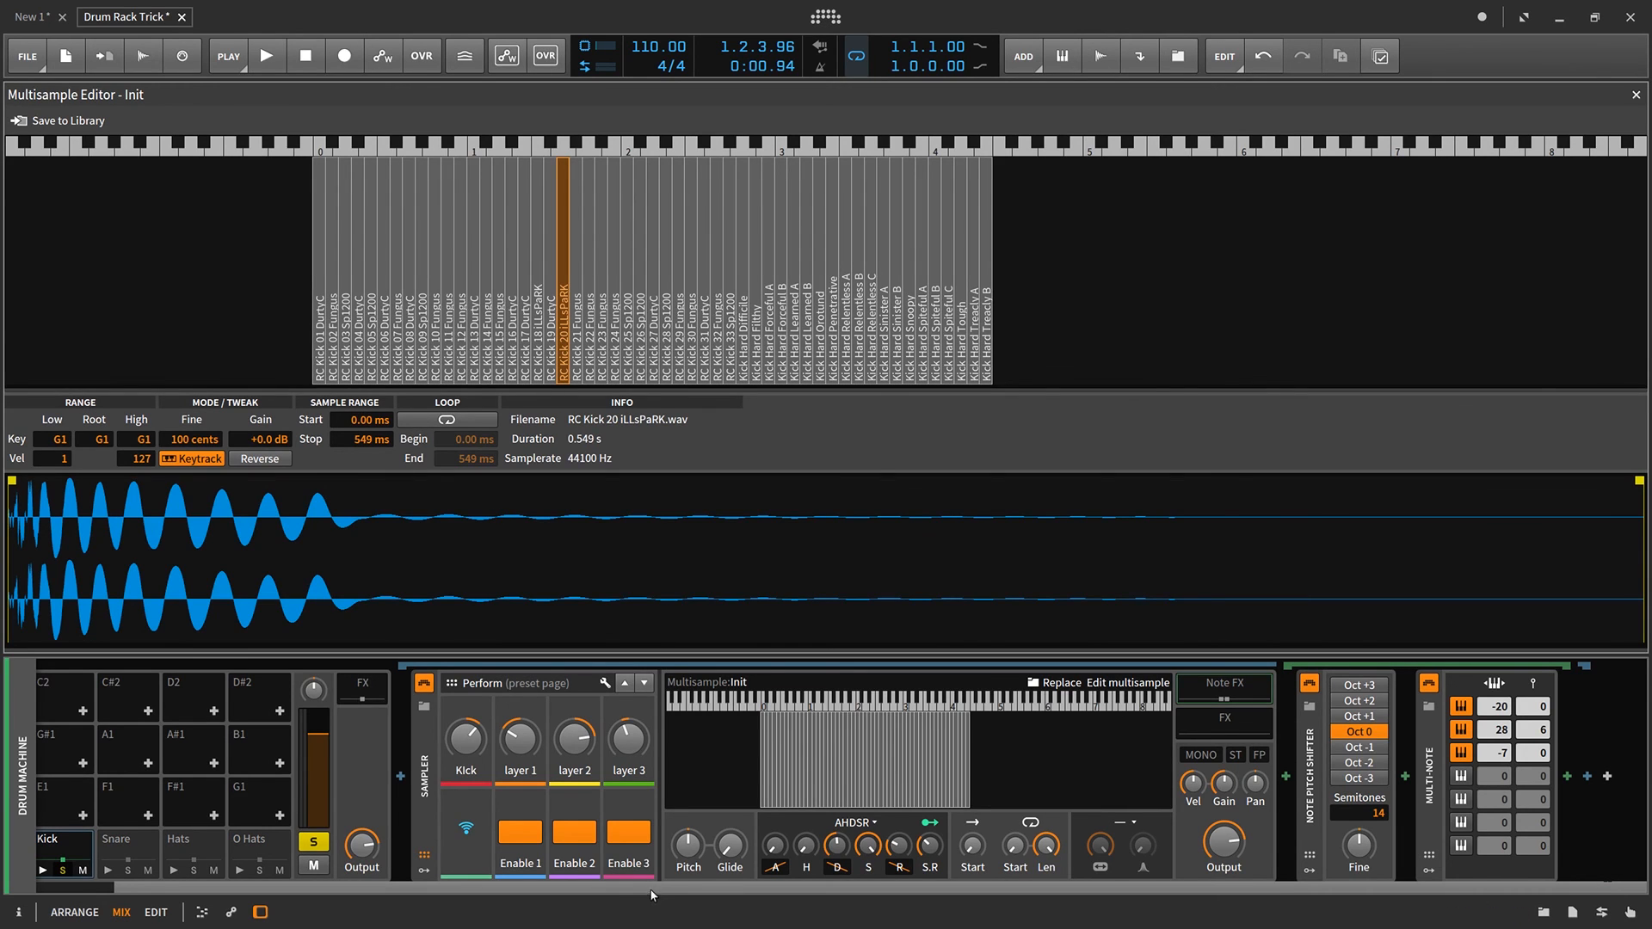
{"action": "left_click_drag", "start_coordinate": [651, 889], "coordinate": [611, 891]}
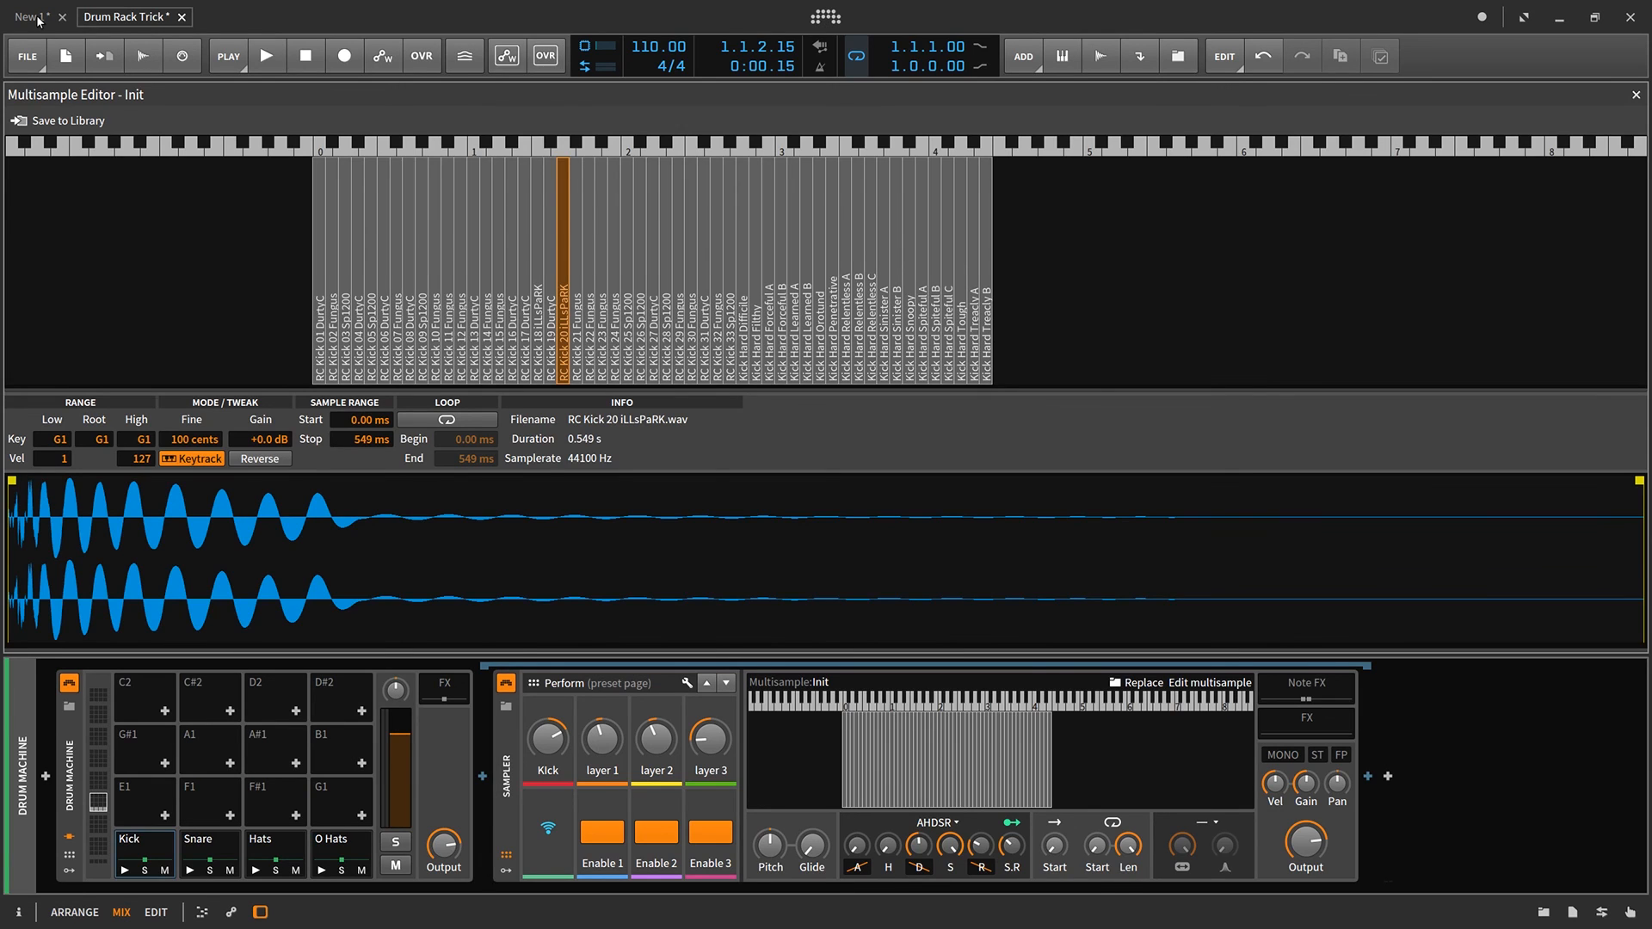
Switch to the New 1 project, activate its audio engine, and show the devices of the Kick and Snare pads.
{"action": "left_click", "coordinate": [38, 21]}
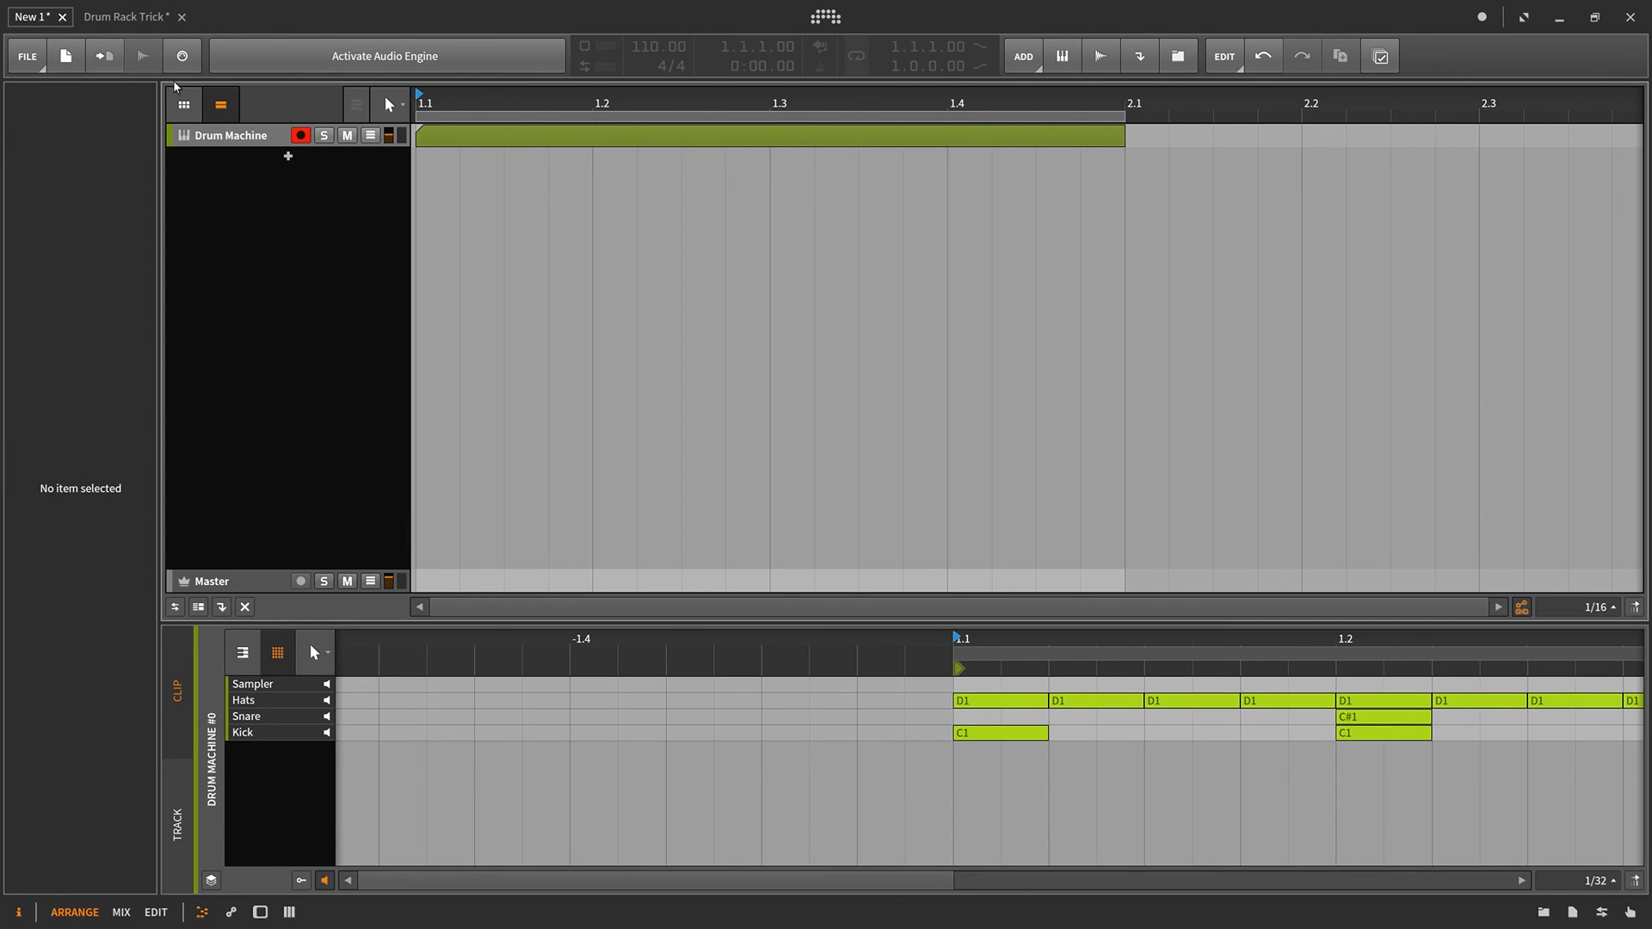
{"action": "left_click", "coordinate": [240, 148]}
{"action": "key", "text": "d"}
{"action": "left_click", "coordinate": [317, 57]}
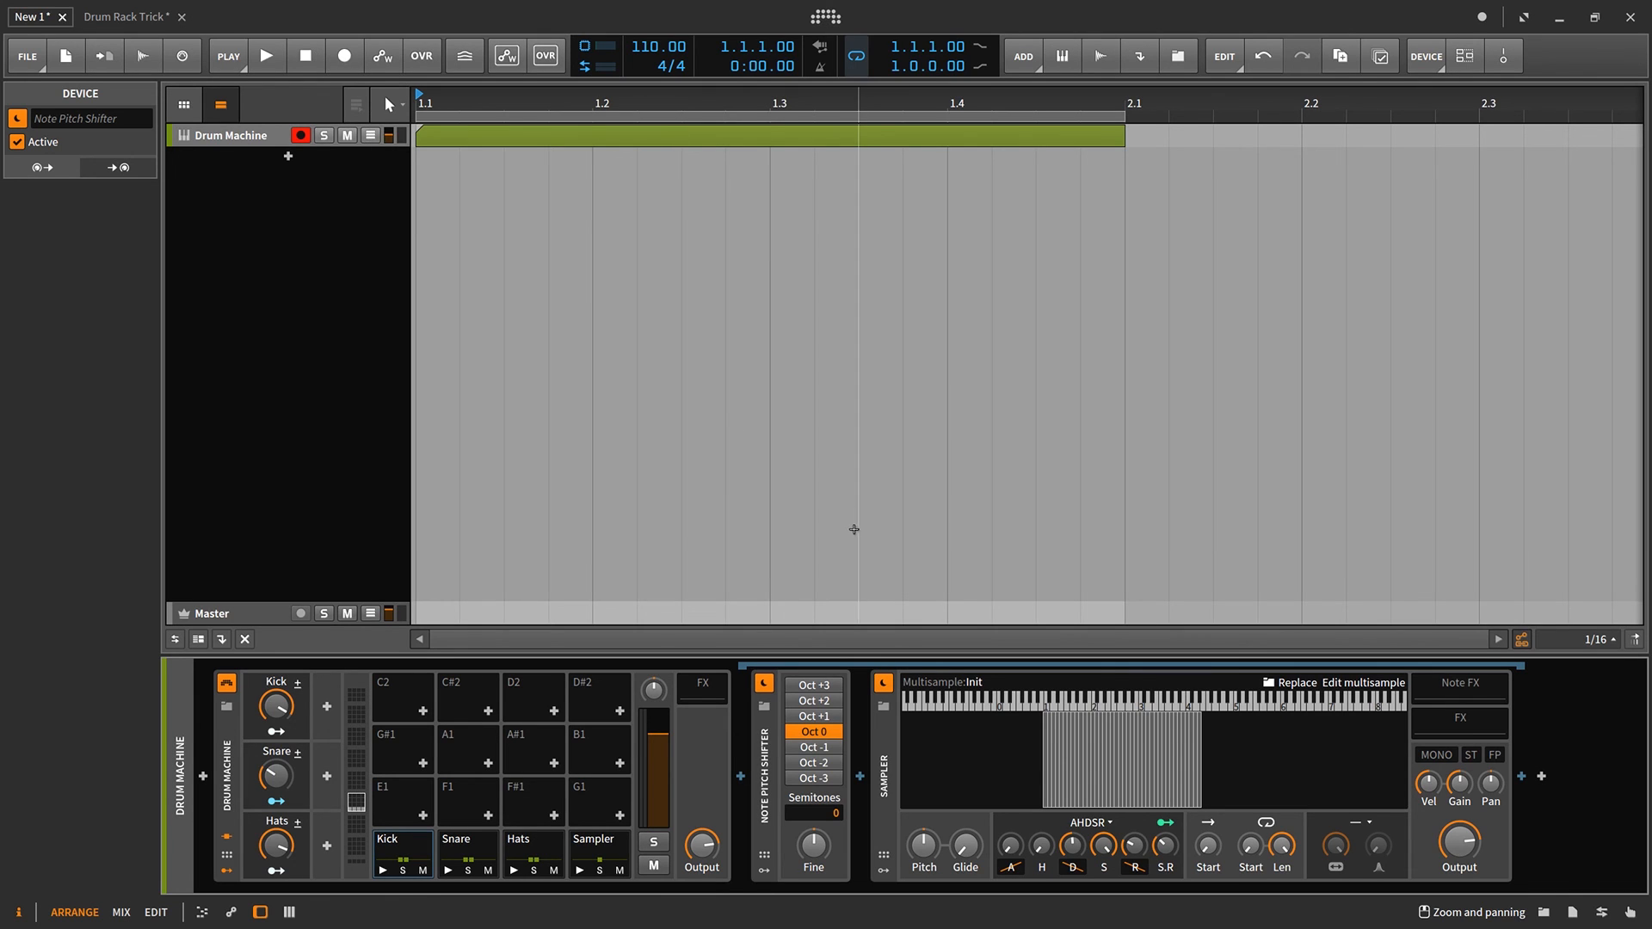
{"action": "left_click", "coordinate": [421, 850]}
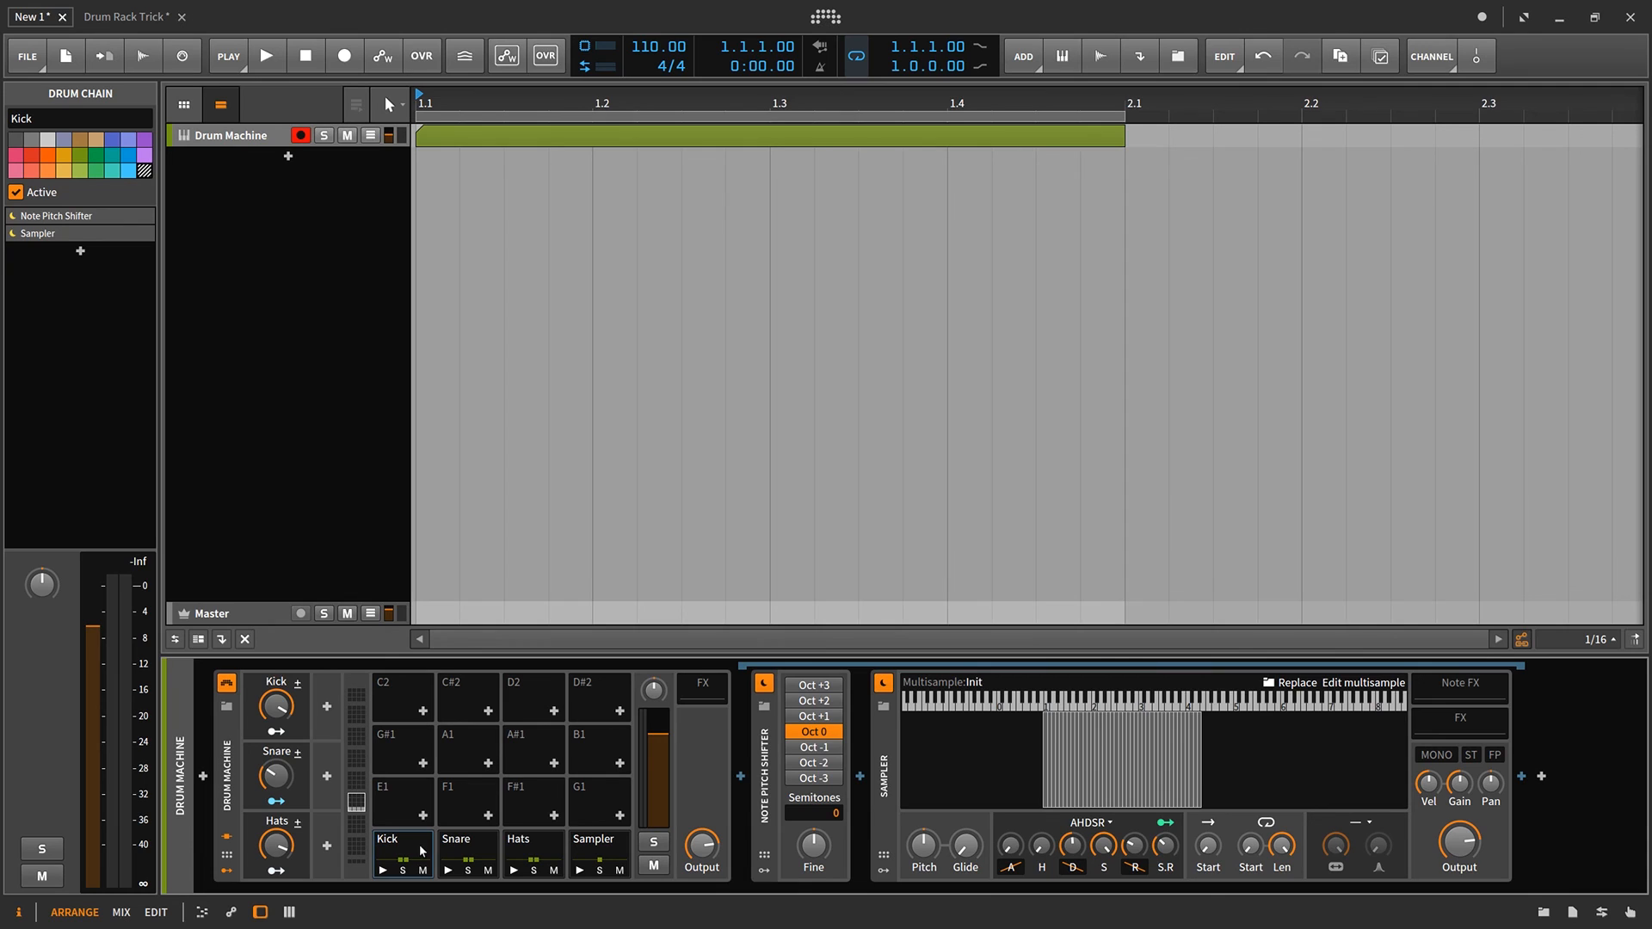
{"action": "left_click", "coordinate": [466, 846]}
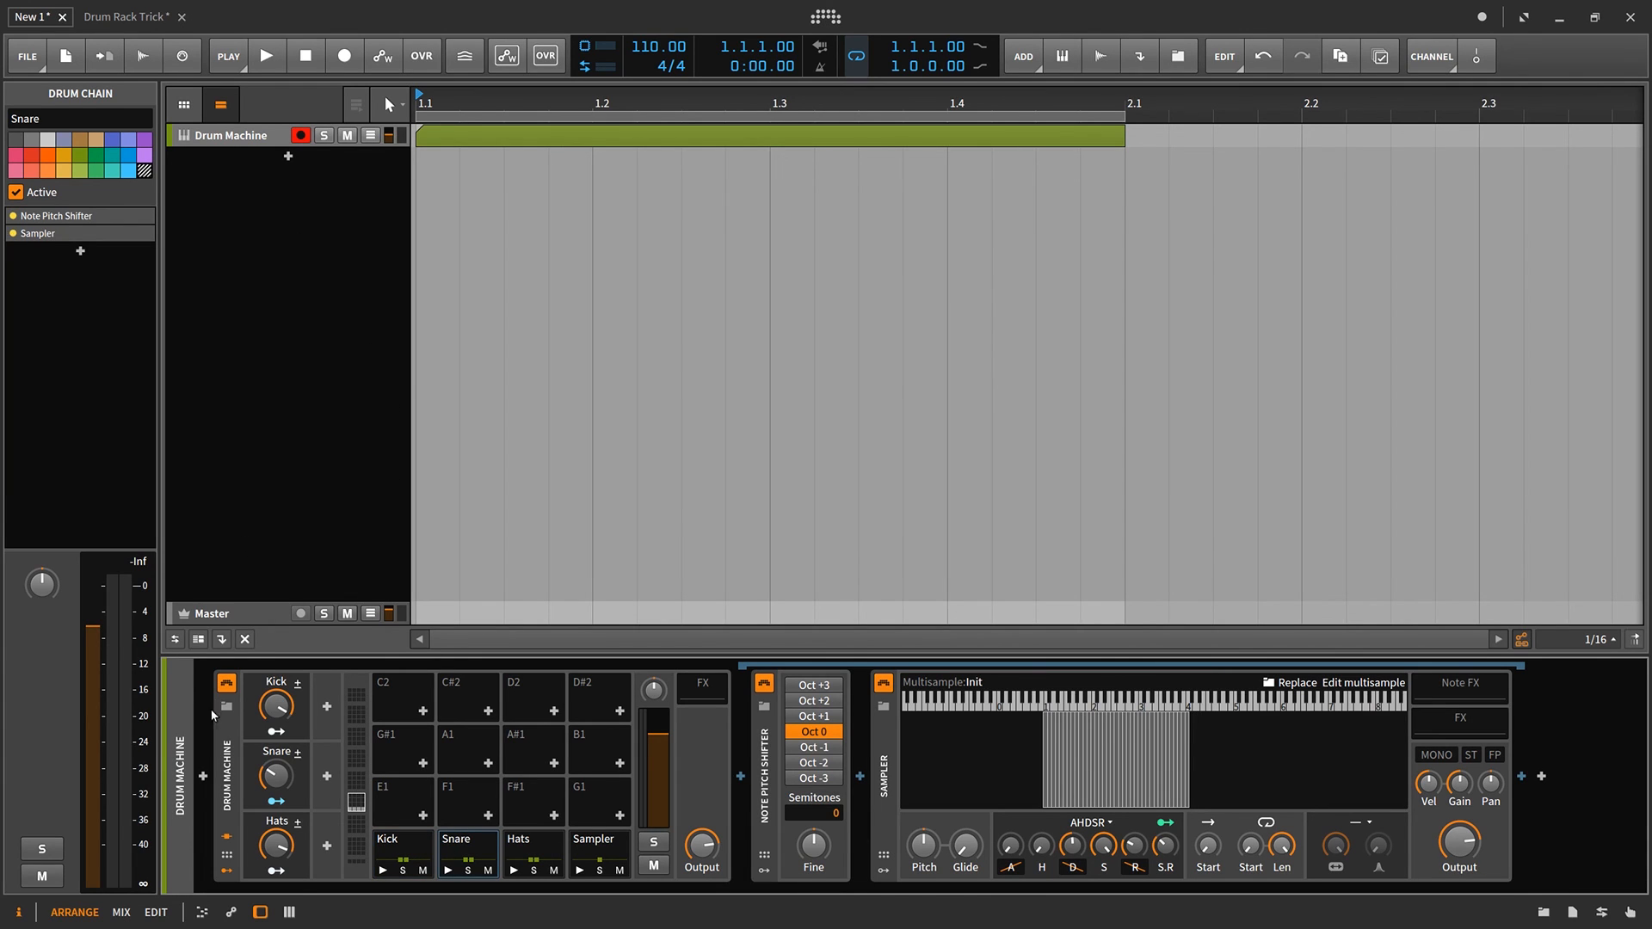
Expand and collapse the Drum Machine's pad channels in the mixer, and open the track's device chain there.
{"action": "left_click", "coordinate": [121, 913]}
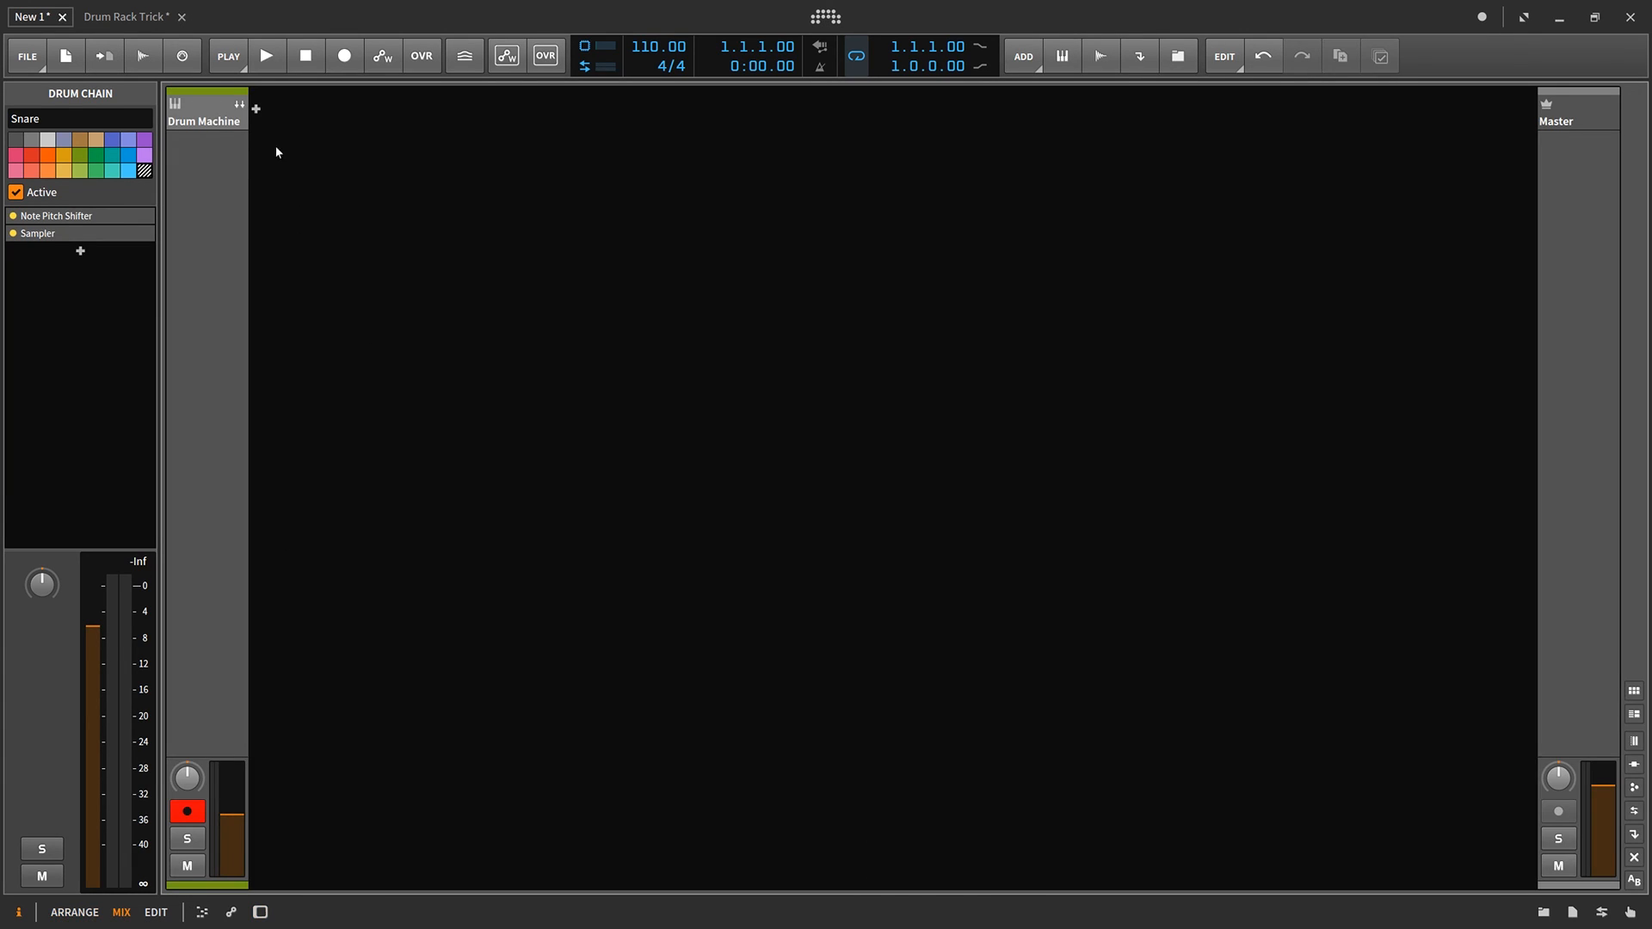
{"action": "left_click", "coordinate": [240, 106]}
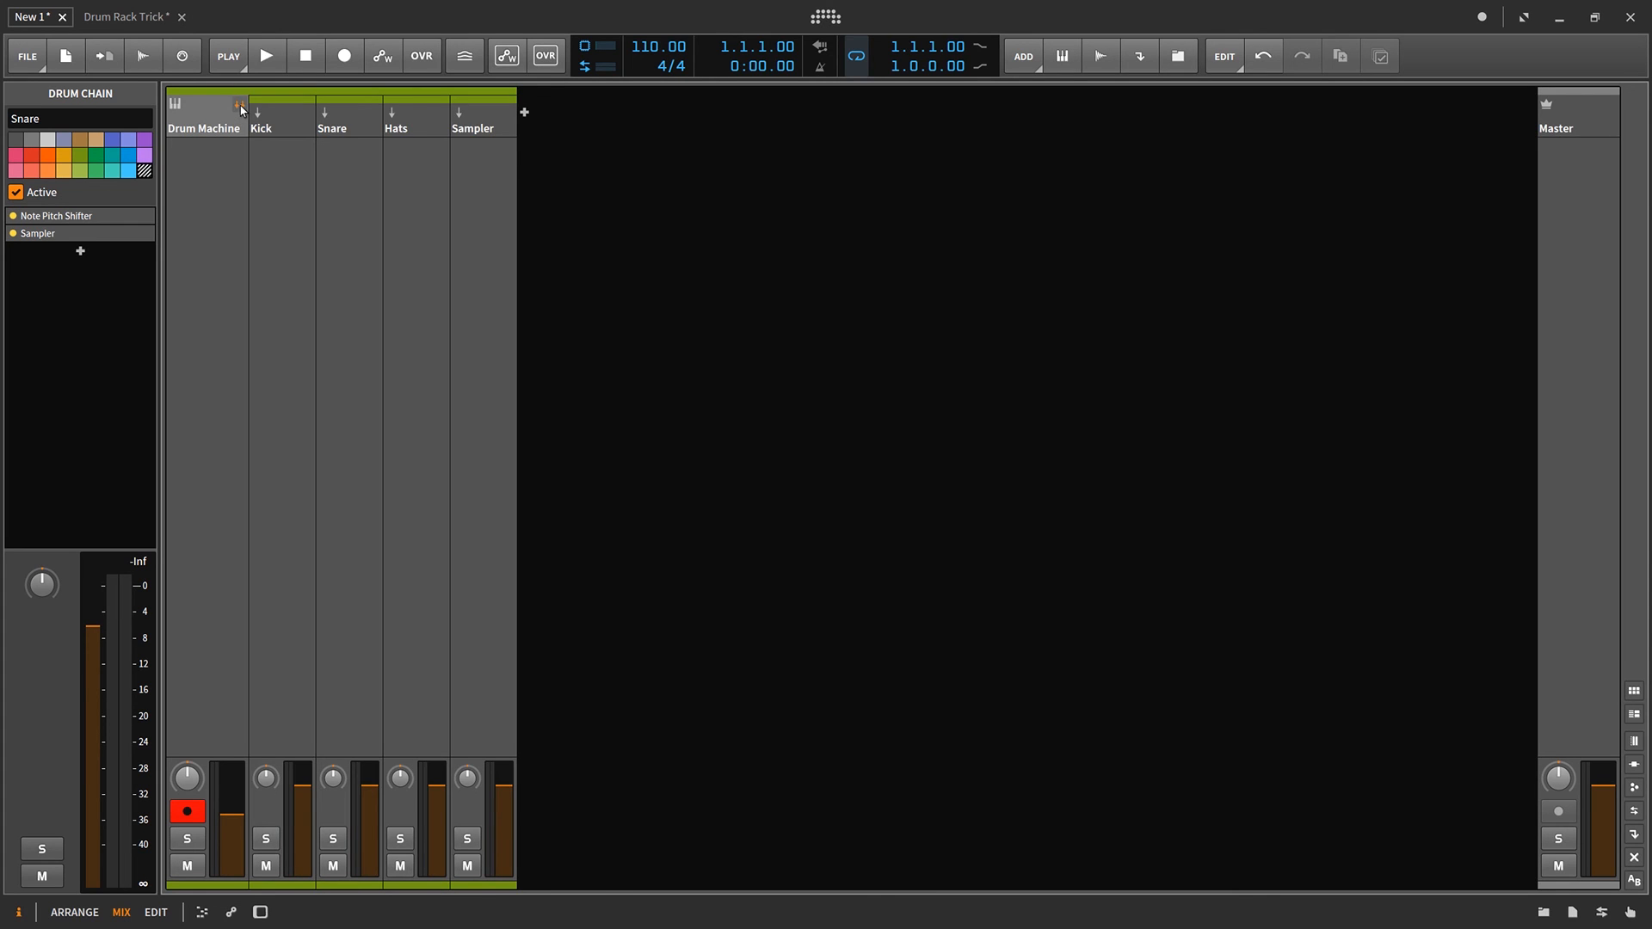
{"action": "left_click", "coordinate": [240, 105]}
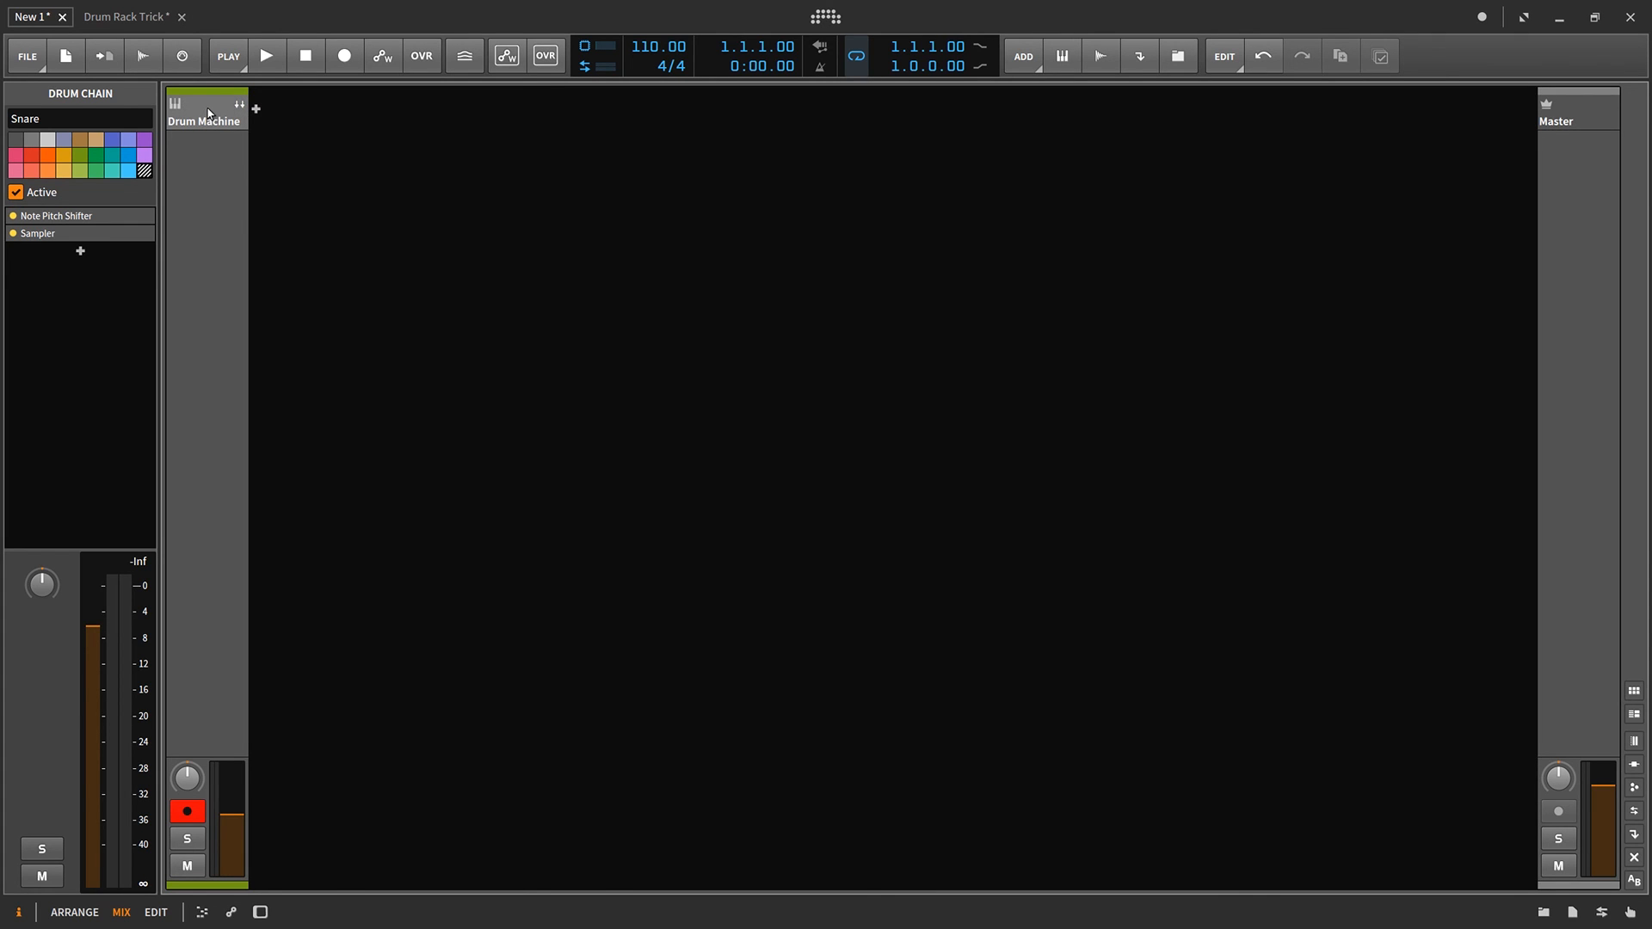
{"action": "double_click", "coordinate": [207, 113]}
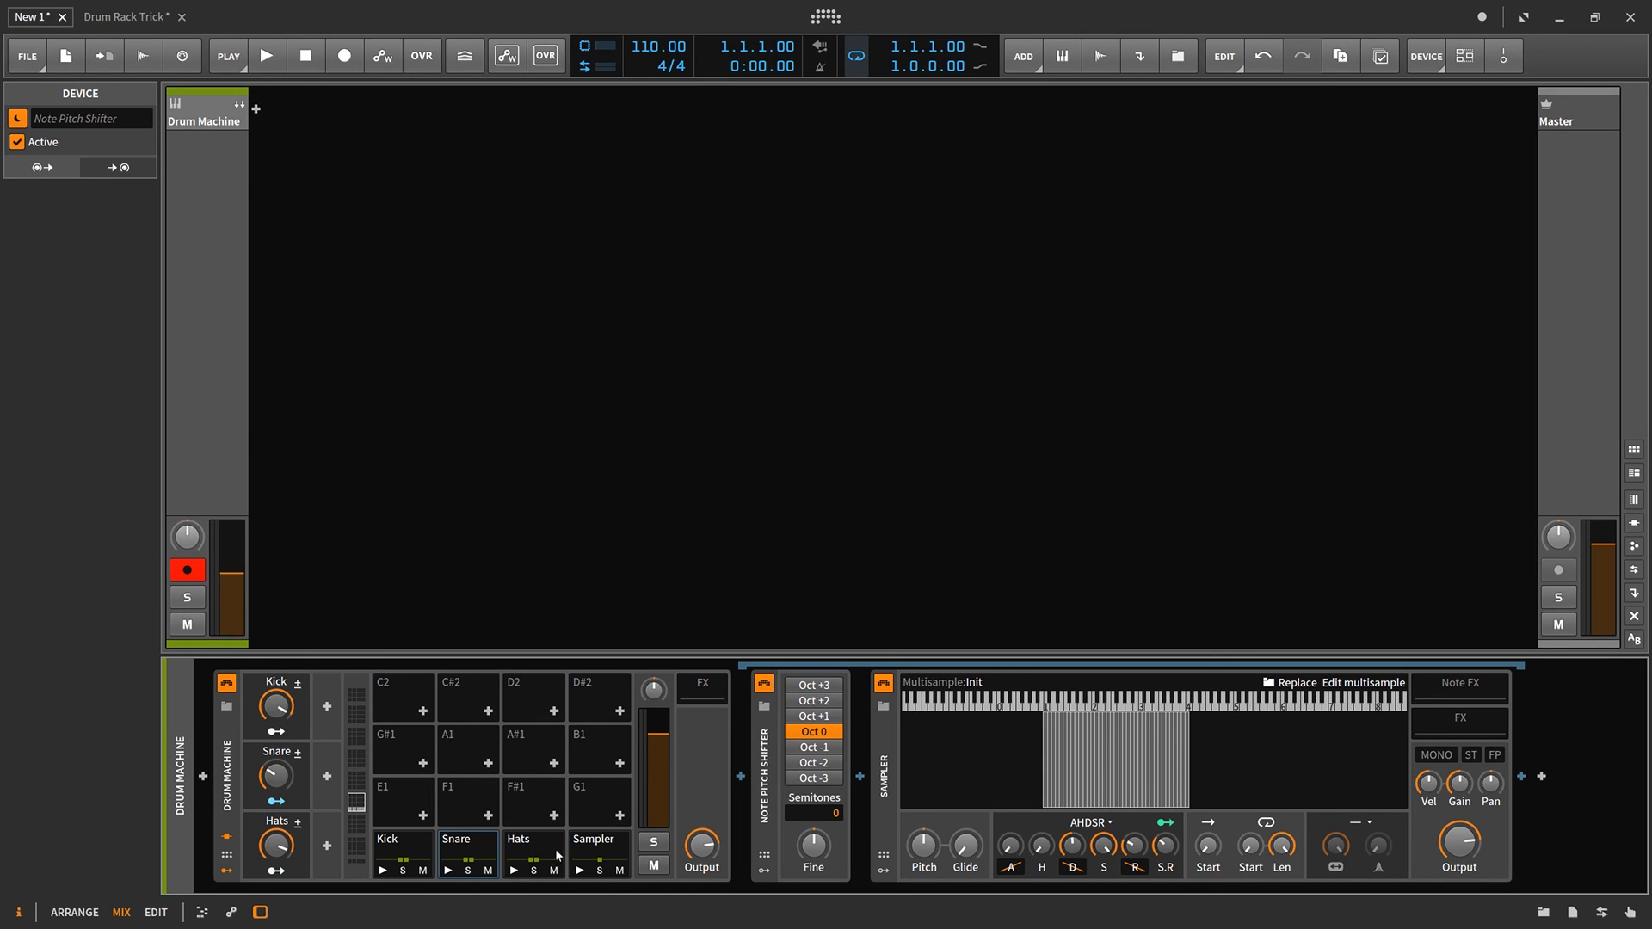
Hide the Snare pad's device chain and collapse the Drum Machine to its Kick, Snare and Hats macros.
{"action": "left_click", "coordinate": [493, 848]}
{"action": "left_click", "coordinate": [493, 848]}
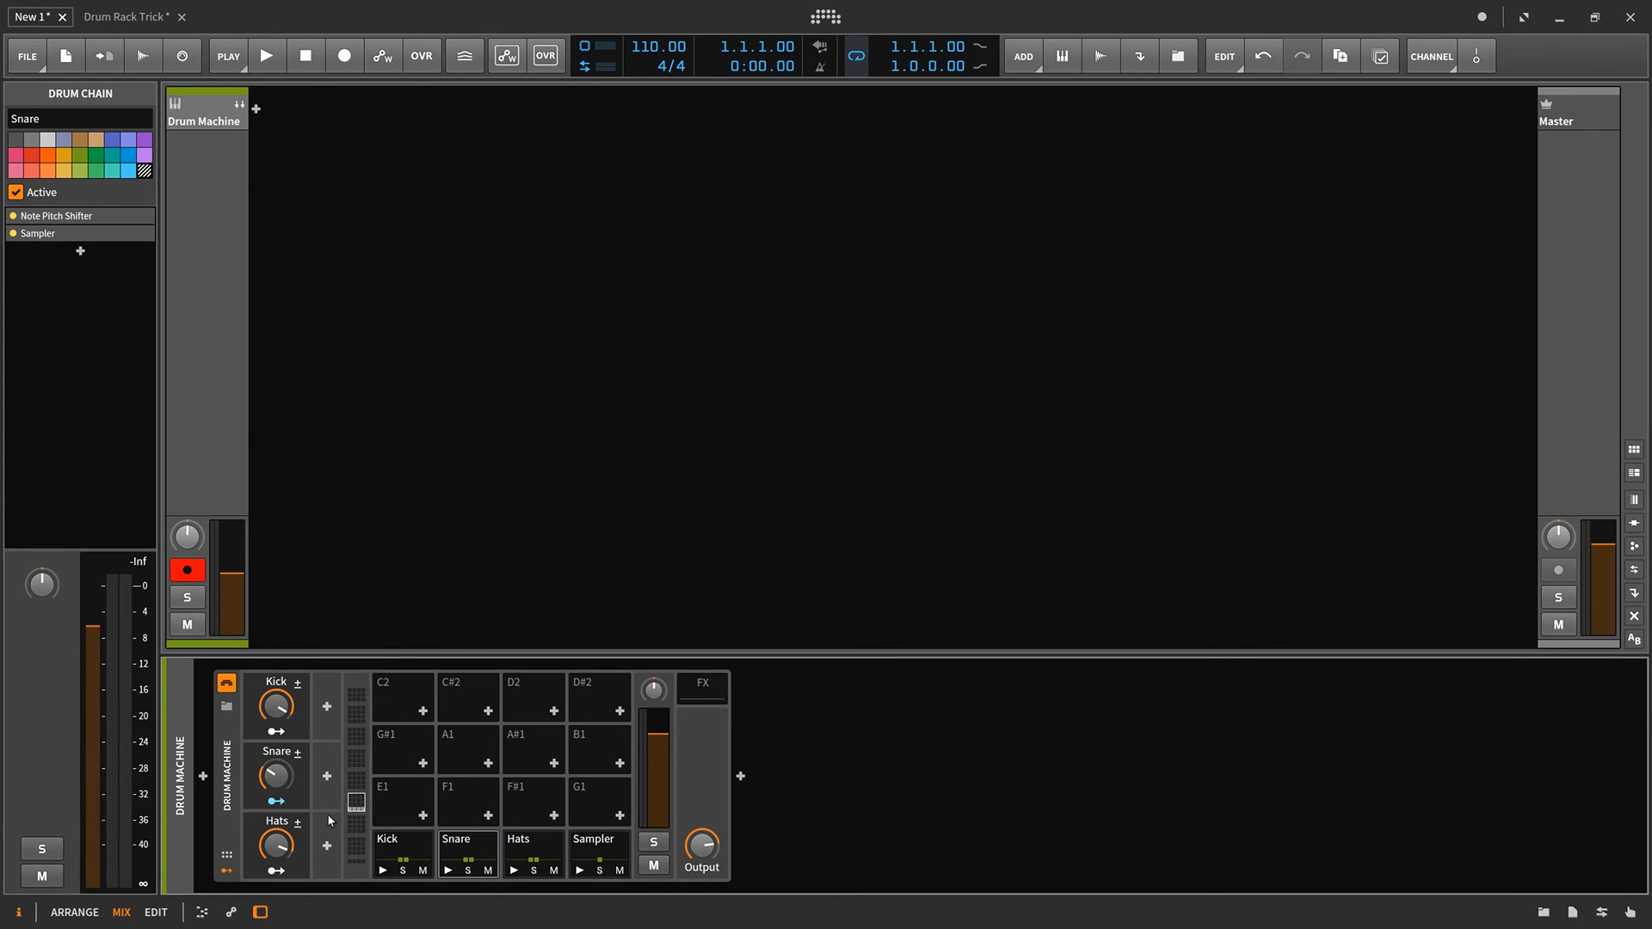
{"action": "double_click", "coordinate": [229, 807]}
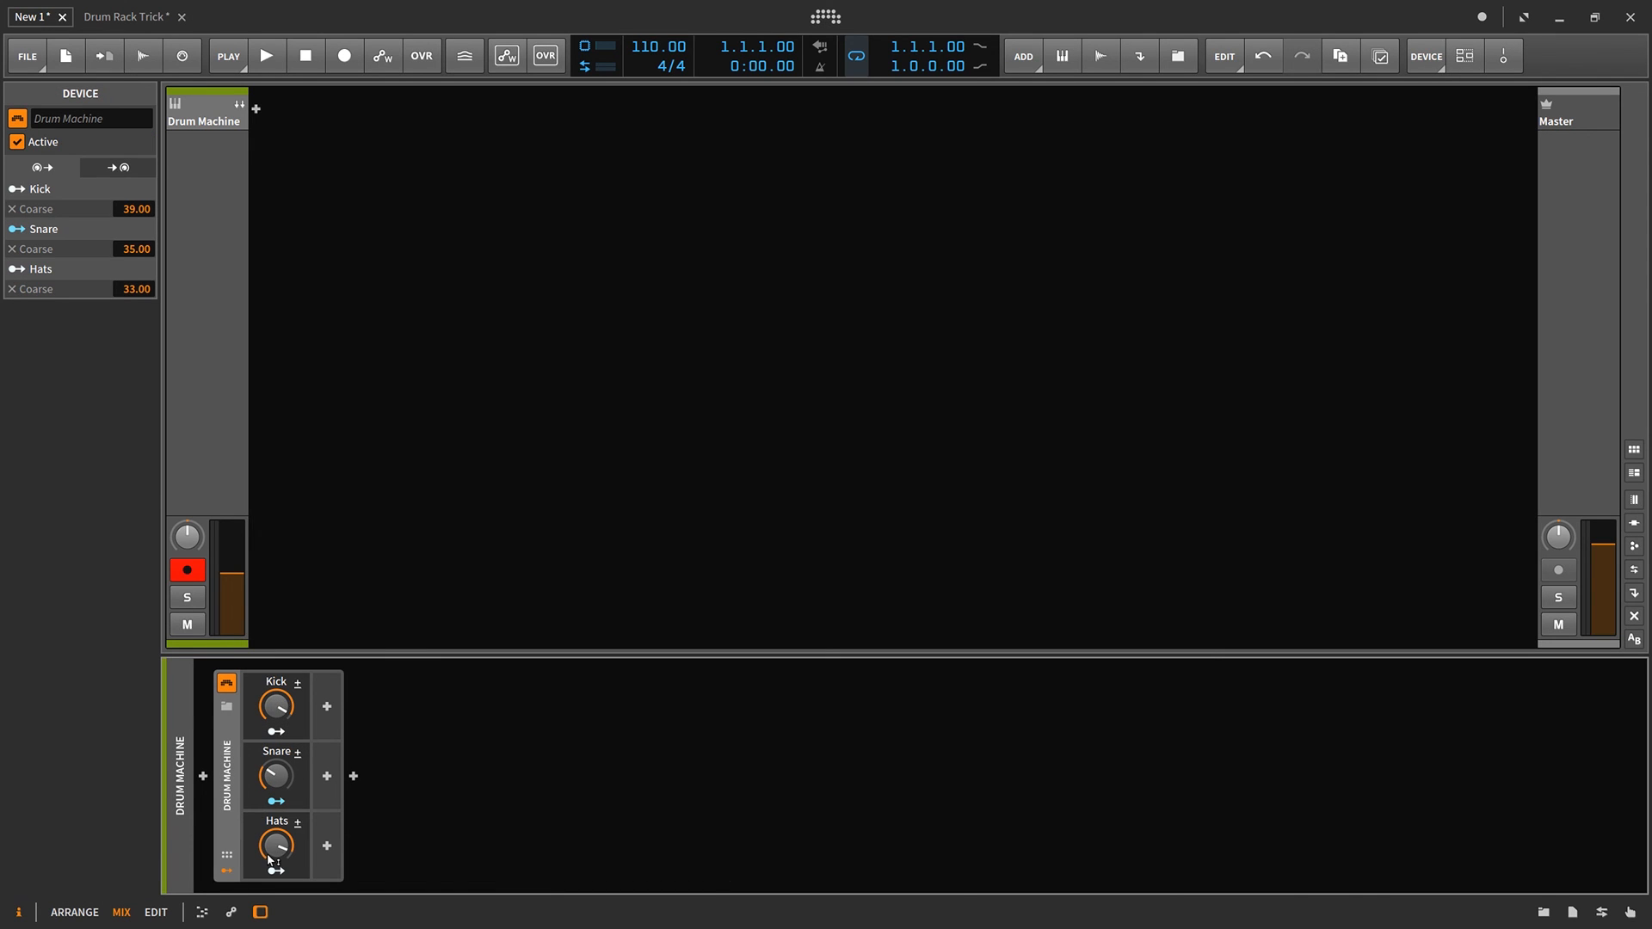
Play the loop while varying the Kick, Snare and Hats macros to switch samples, and stop playback.
{"action": "left_click", "coordinate": [268, 61]}
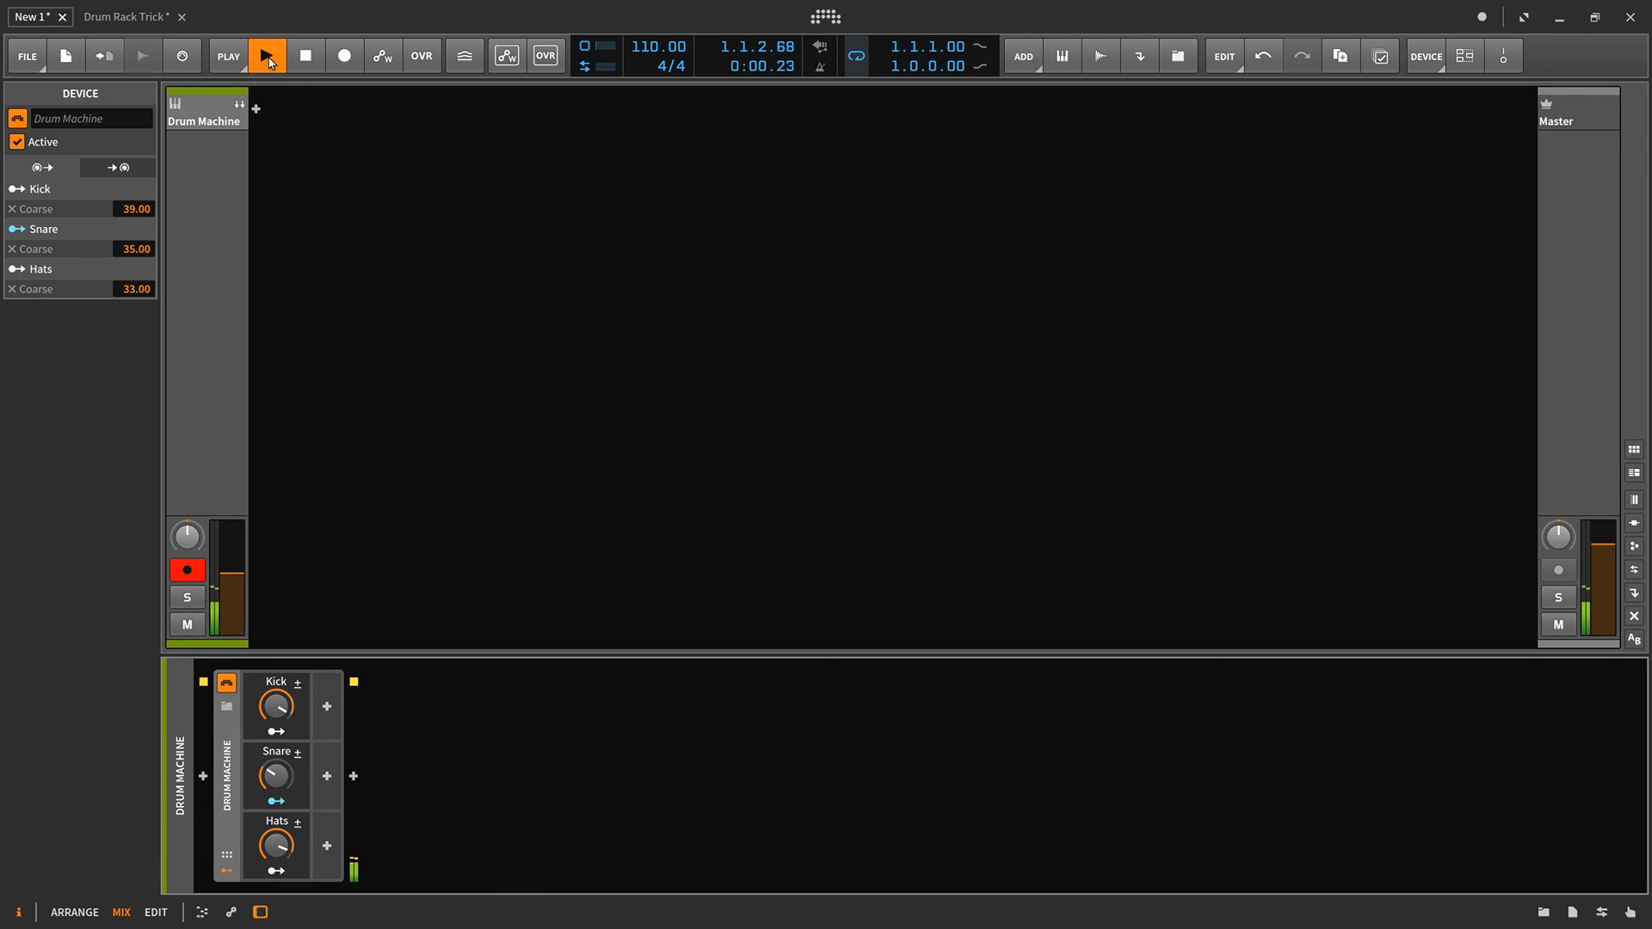
{"action": "left_click_drag", "start_coordinate": [283, 710], "coordinate": [283, 693]}
{"action": "left_click_drag", "start_coordinate": [279, 781], "coordinate": [279, 749]}
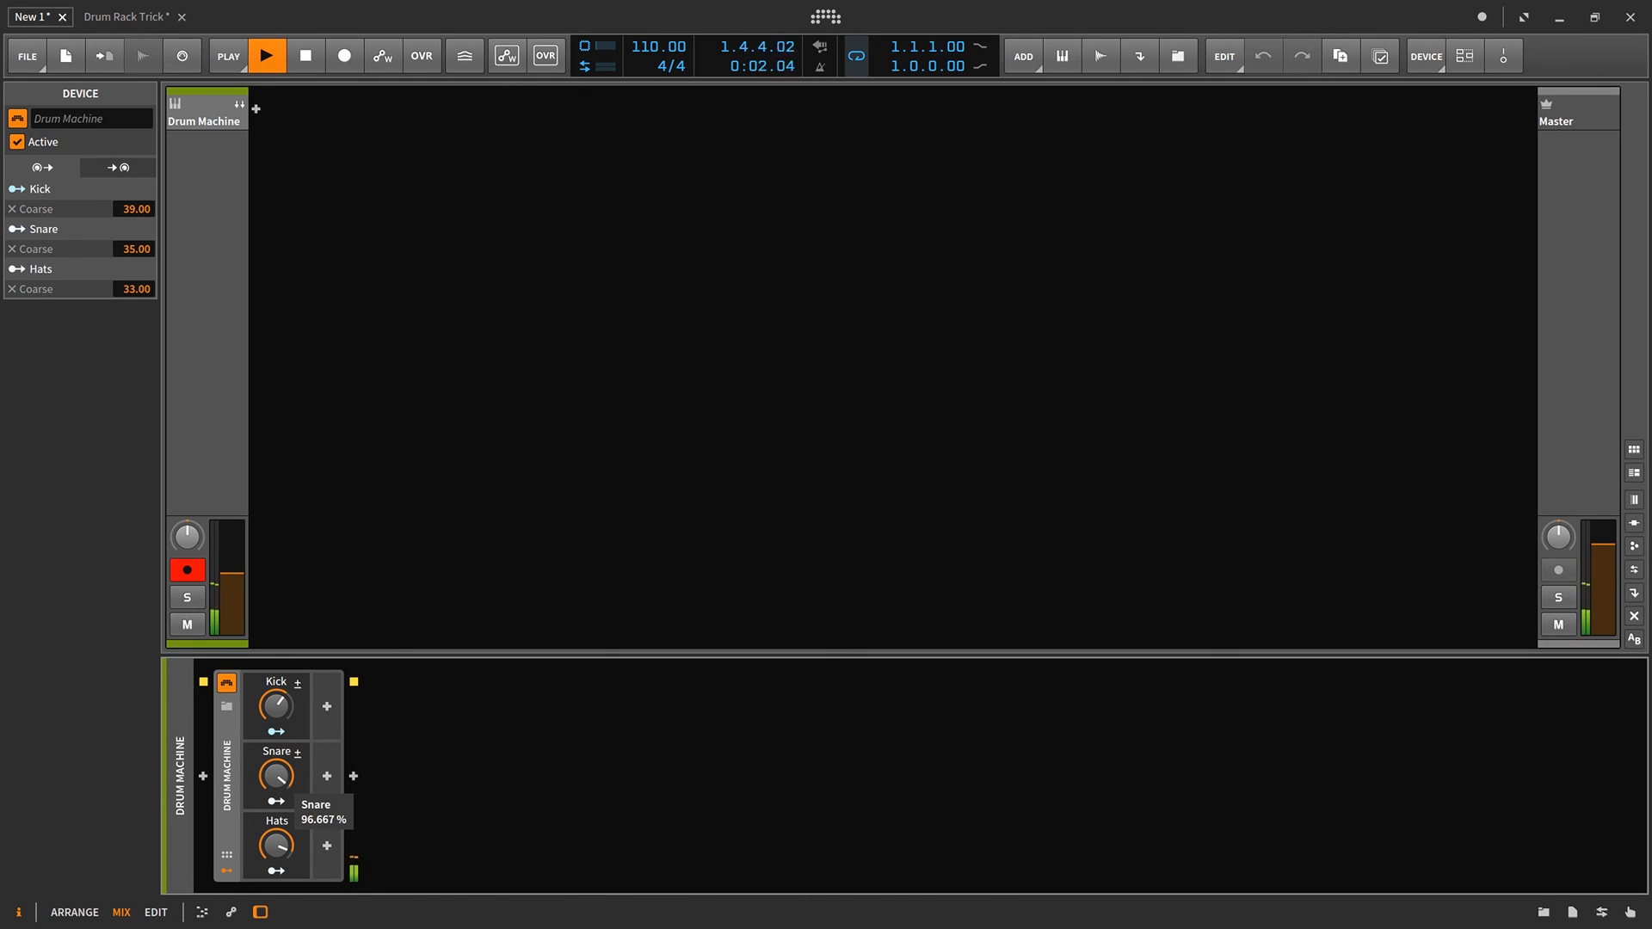
{"action": "left_click_drag", "start_coordinate": [276, 845], "coordinate": [276, 869]}
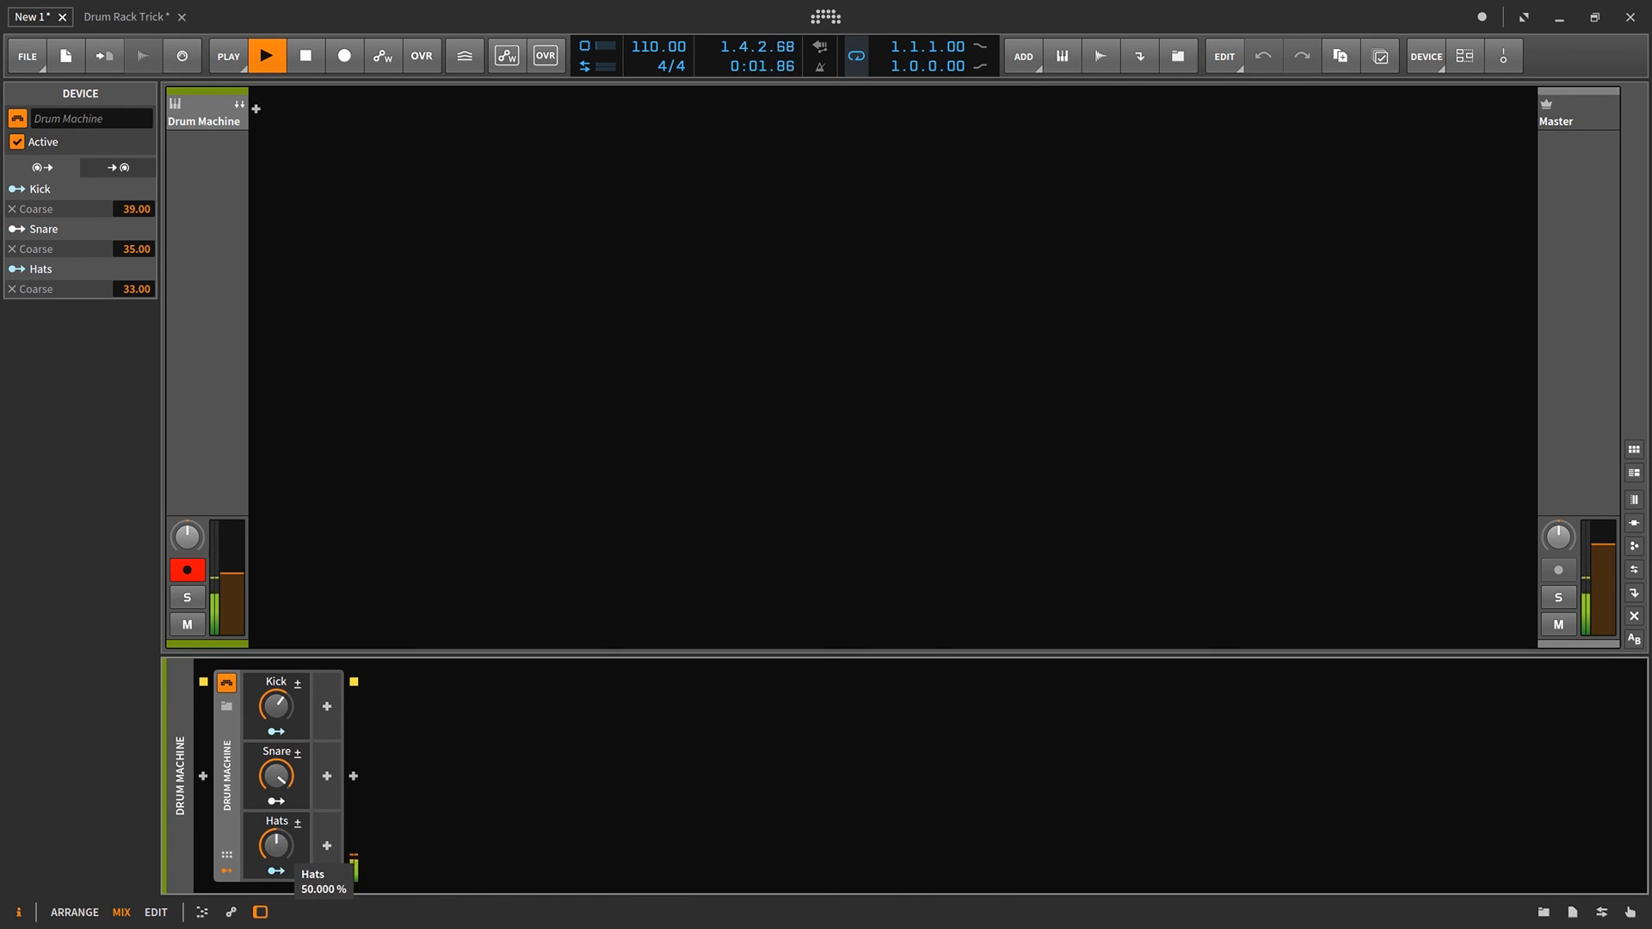
{"action": "left_click_drag", "start_coordinate": [278, 771], "coordinate": [279, 783]}
{"action": "mouse_move", "coordinate": [279, 776]}
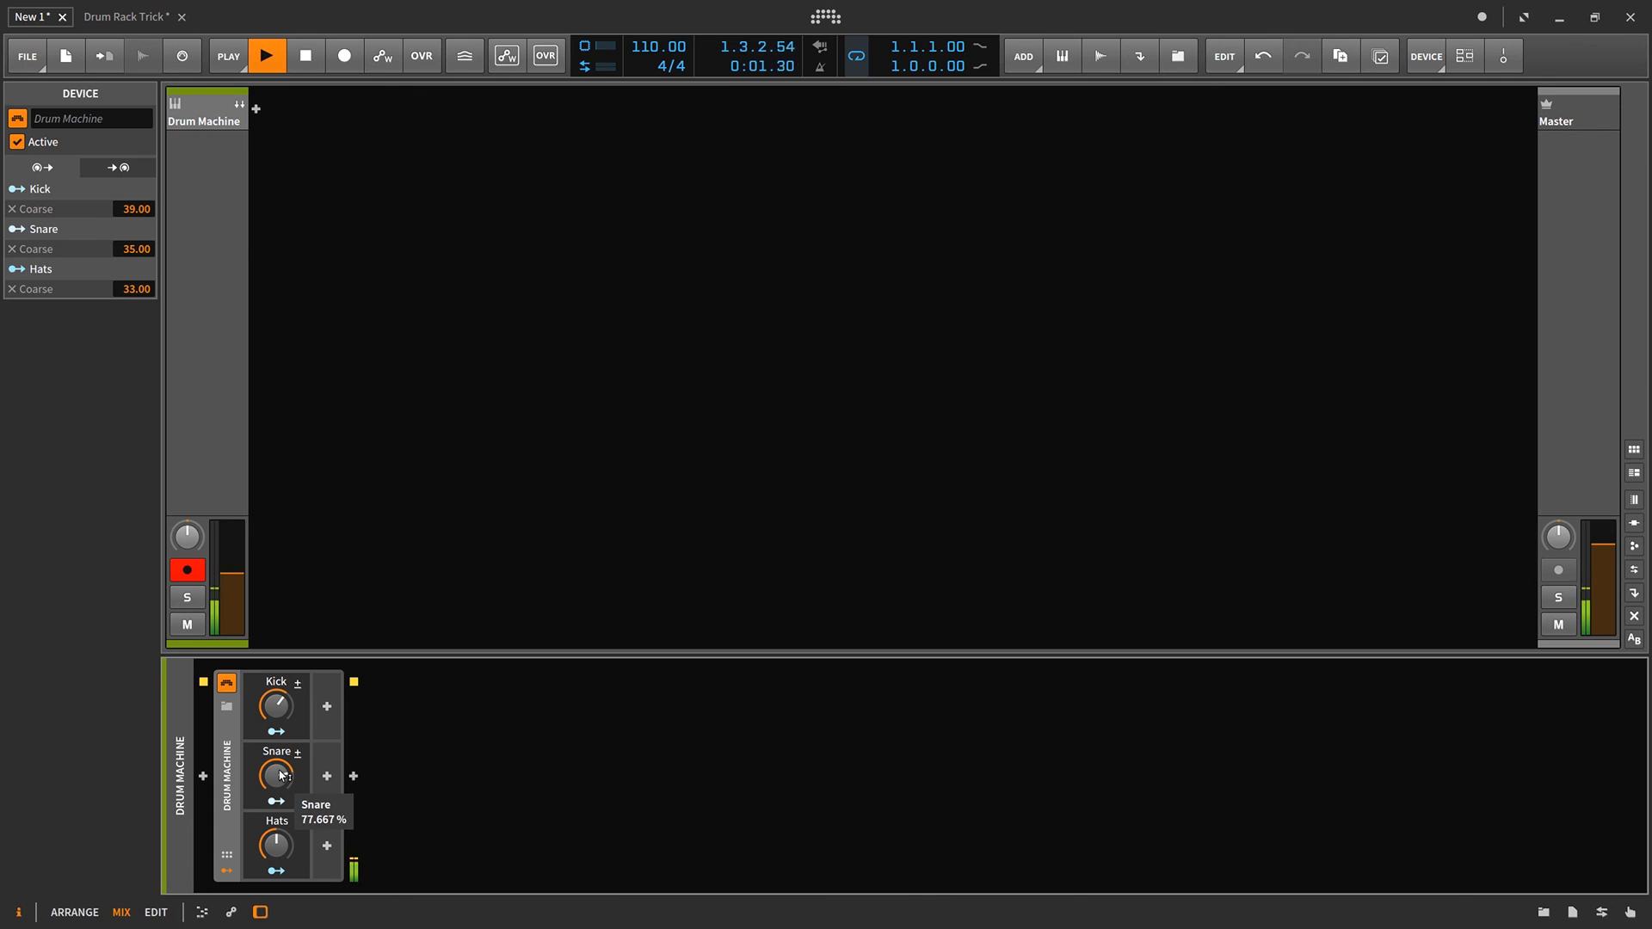
{"action": "left_click_drag", "start_coordinate": [277, 845], "coordinate": [277, 776]}
{"action": "left_click_drag", "start_coordinate": [276, 705], "coordinate": [275, 817]}
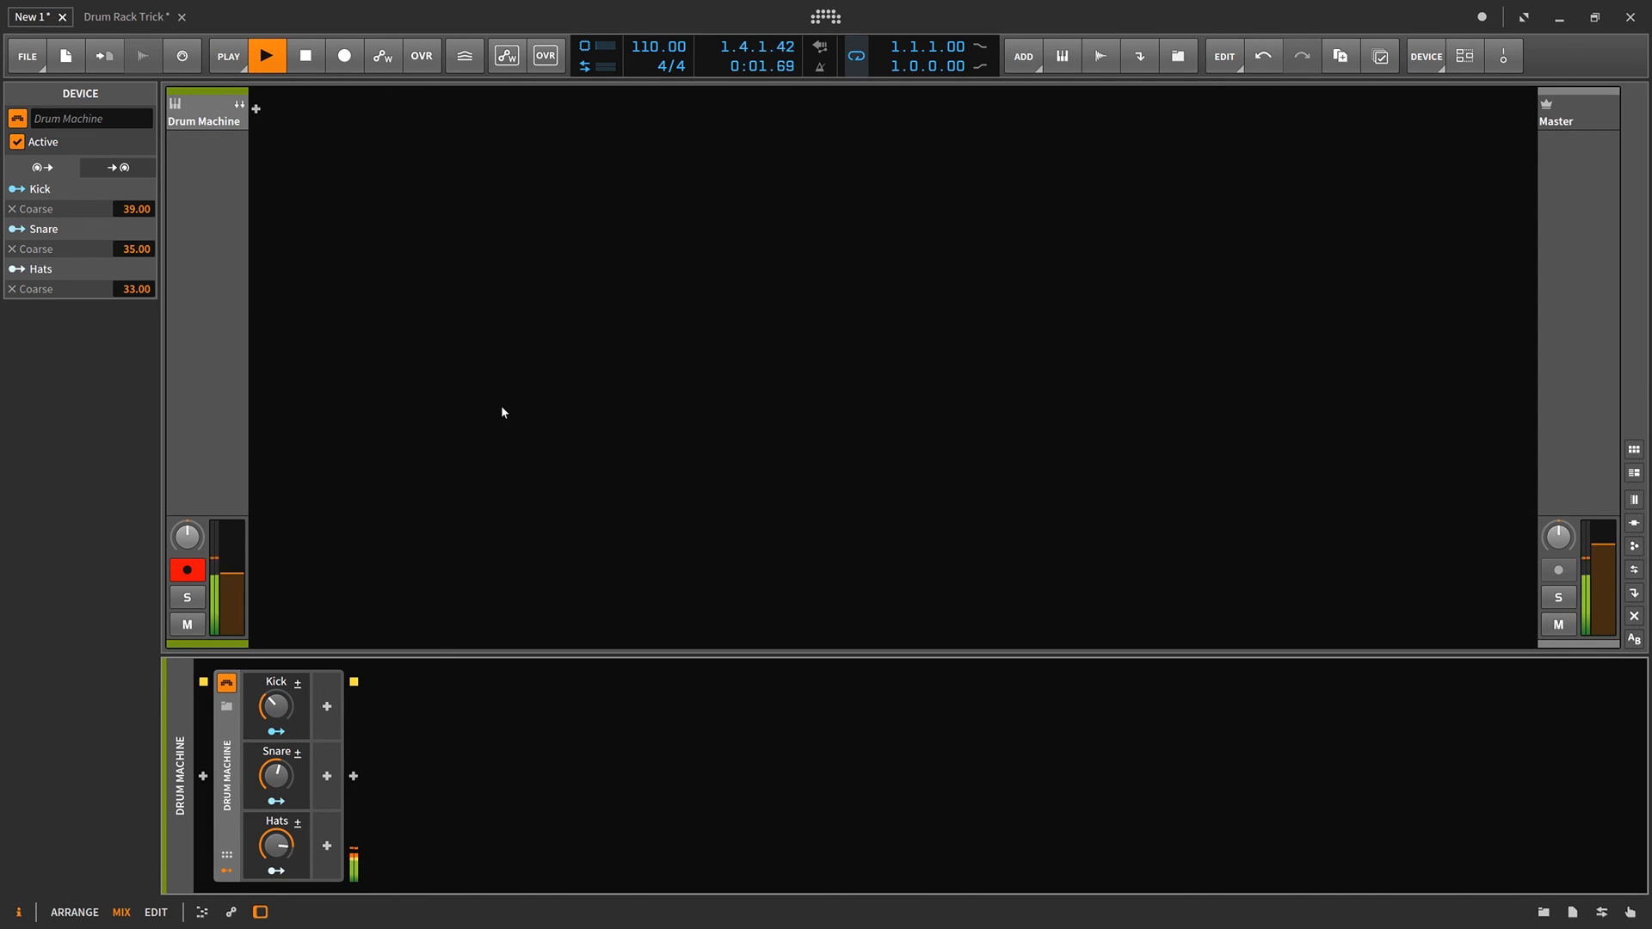
{"action": "key", "text": "space"}
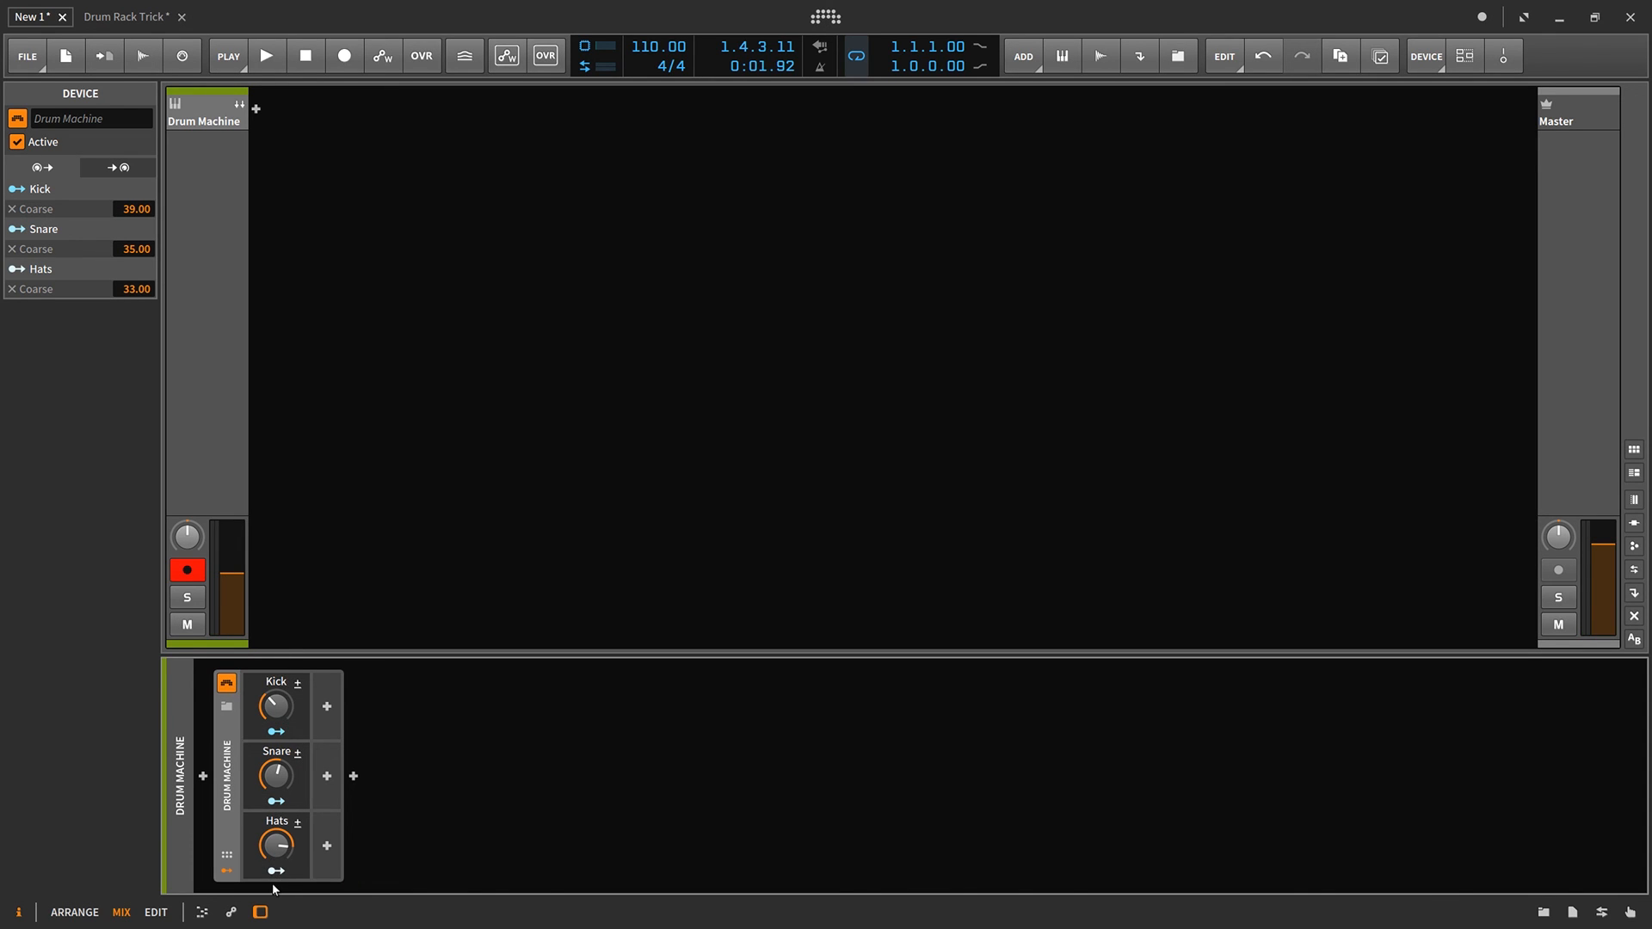
Expand the Drum Machine, show the Kick pad's devices, and add a new preset page to the Drum Machine's remote controls.
{"action": "left_click", "coordinate": [227, 773]}
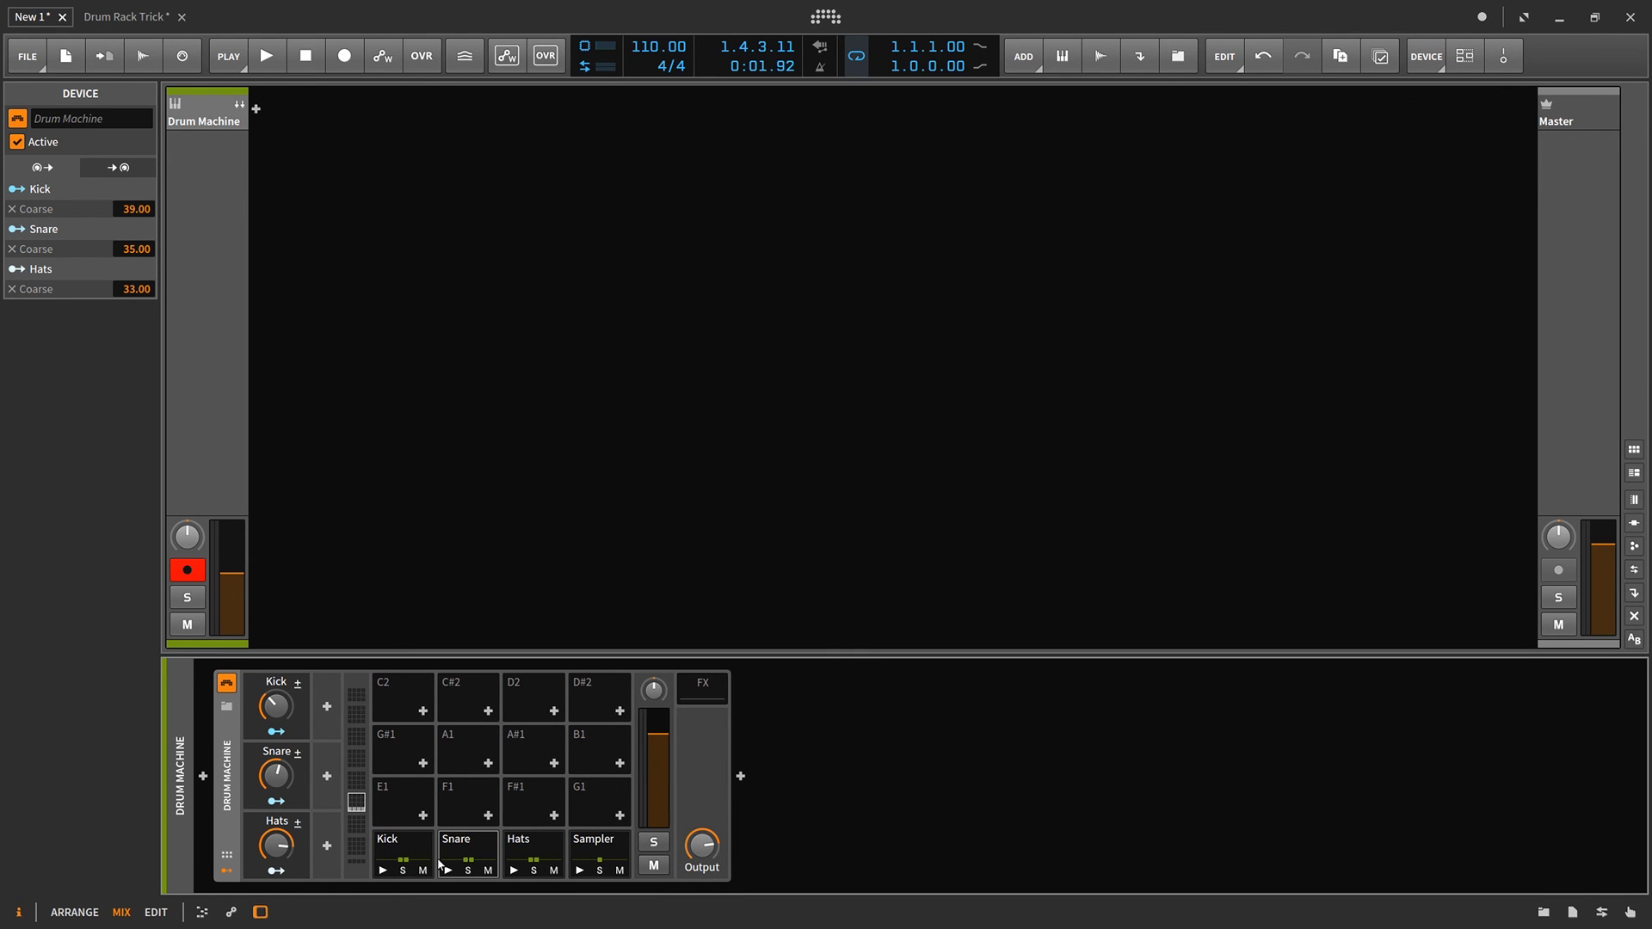
{"action": "left_click", "coordinate": [415, 850]}
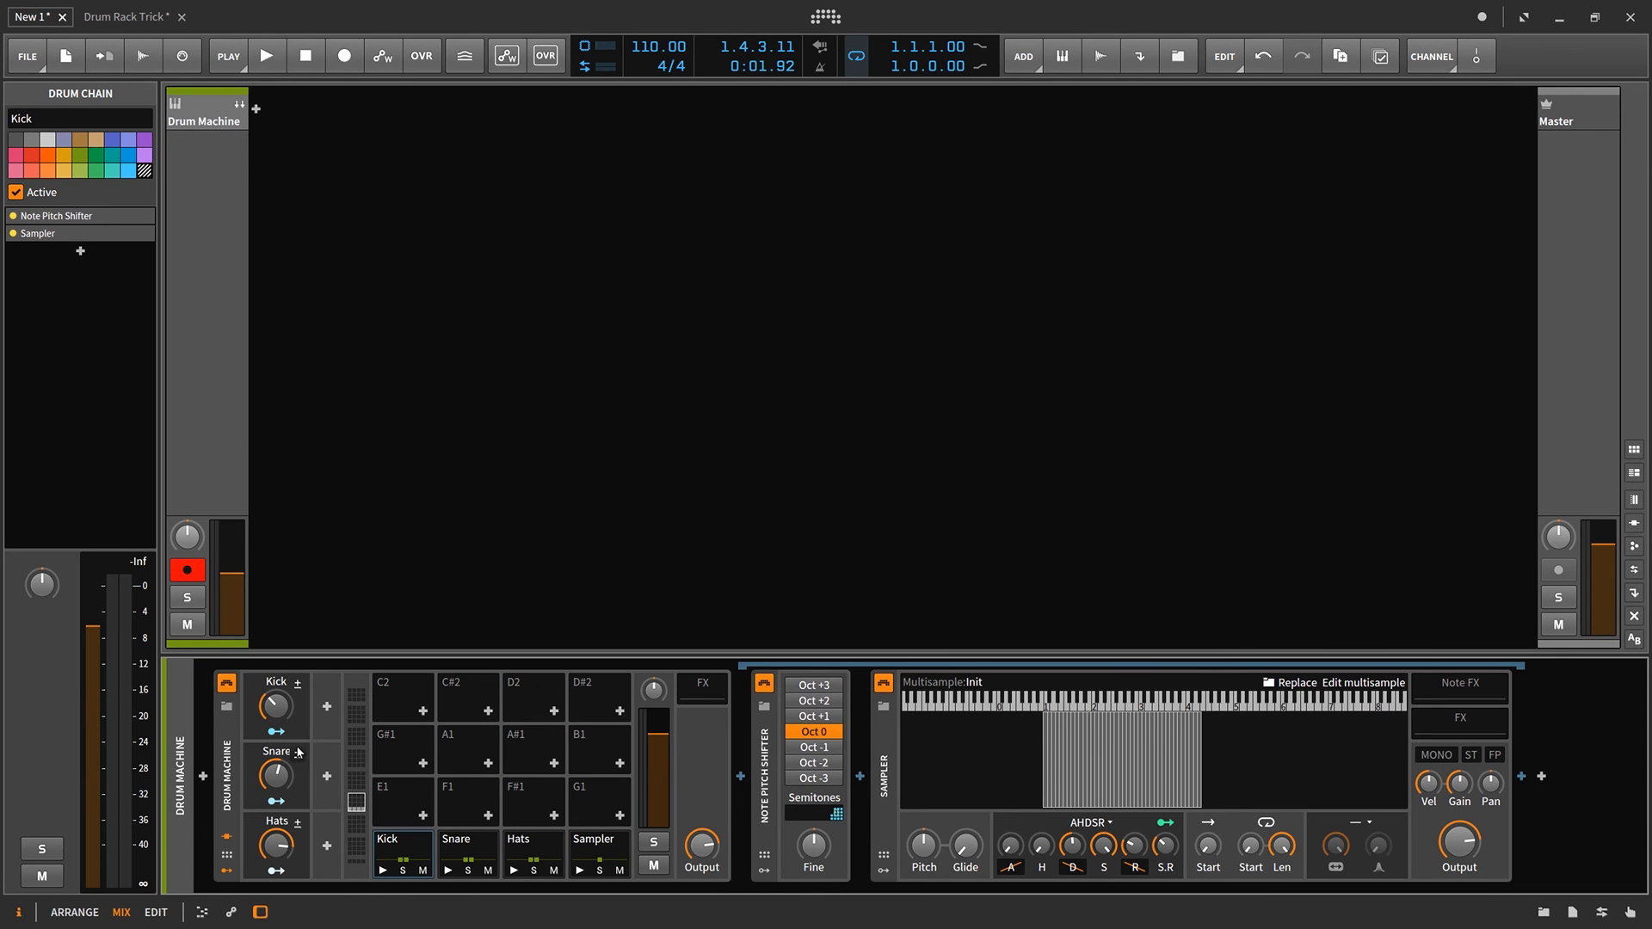
{"action": "left_click", "coordinate": [230, 856]}
{"action": "left_click", "coordinate": [376, 681]}
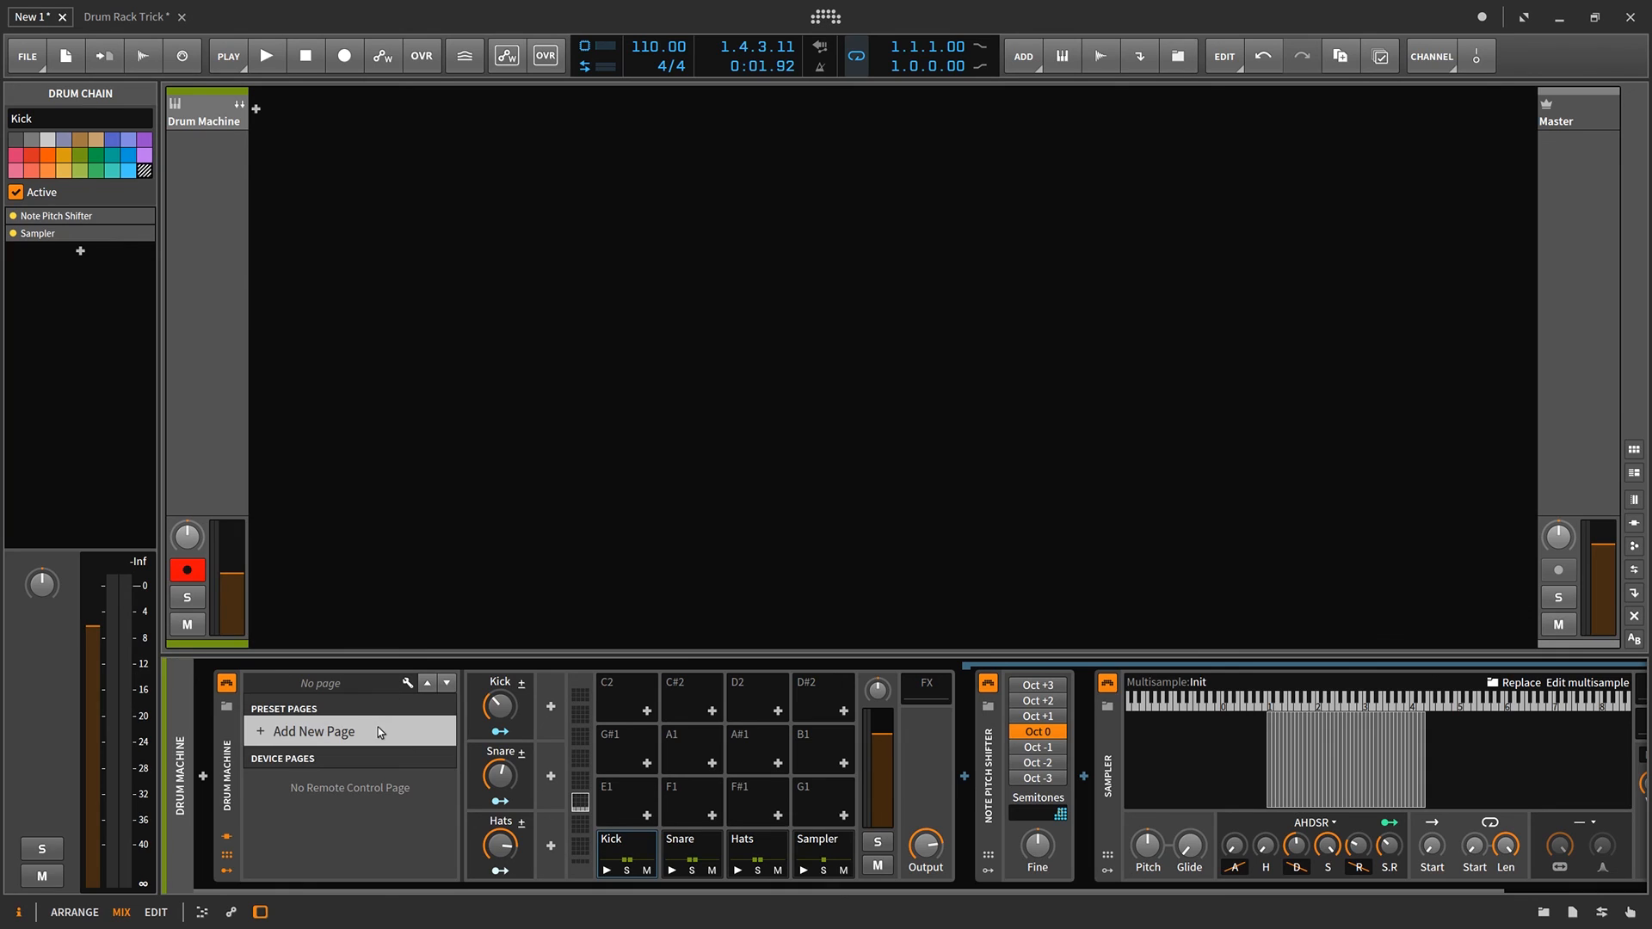
{"action": "left_click", "coordinate": [378, 727]}
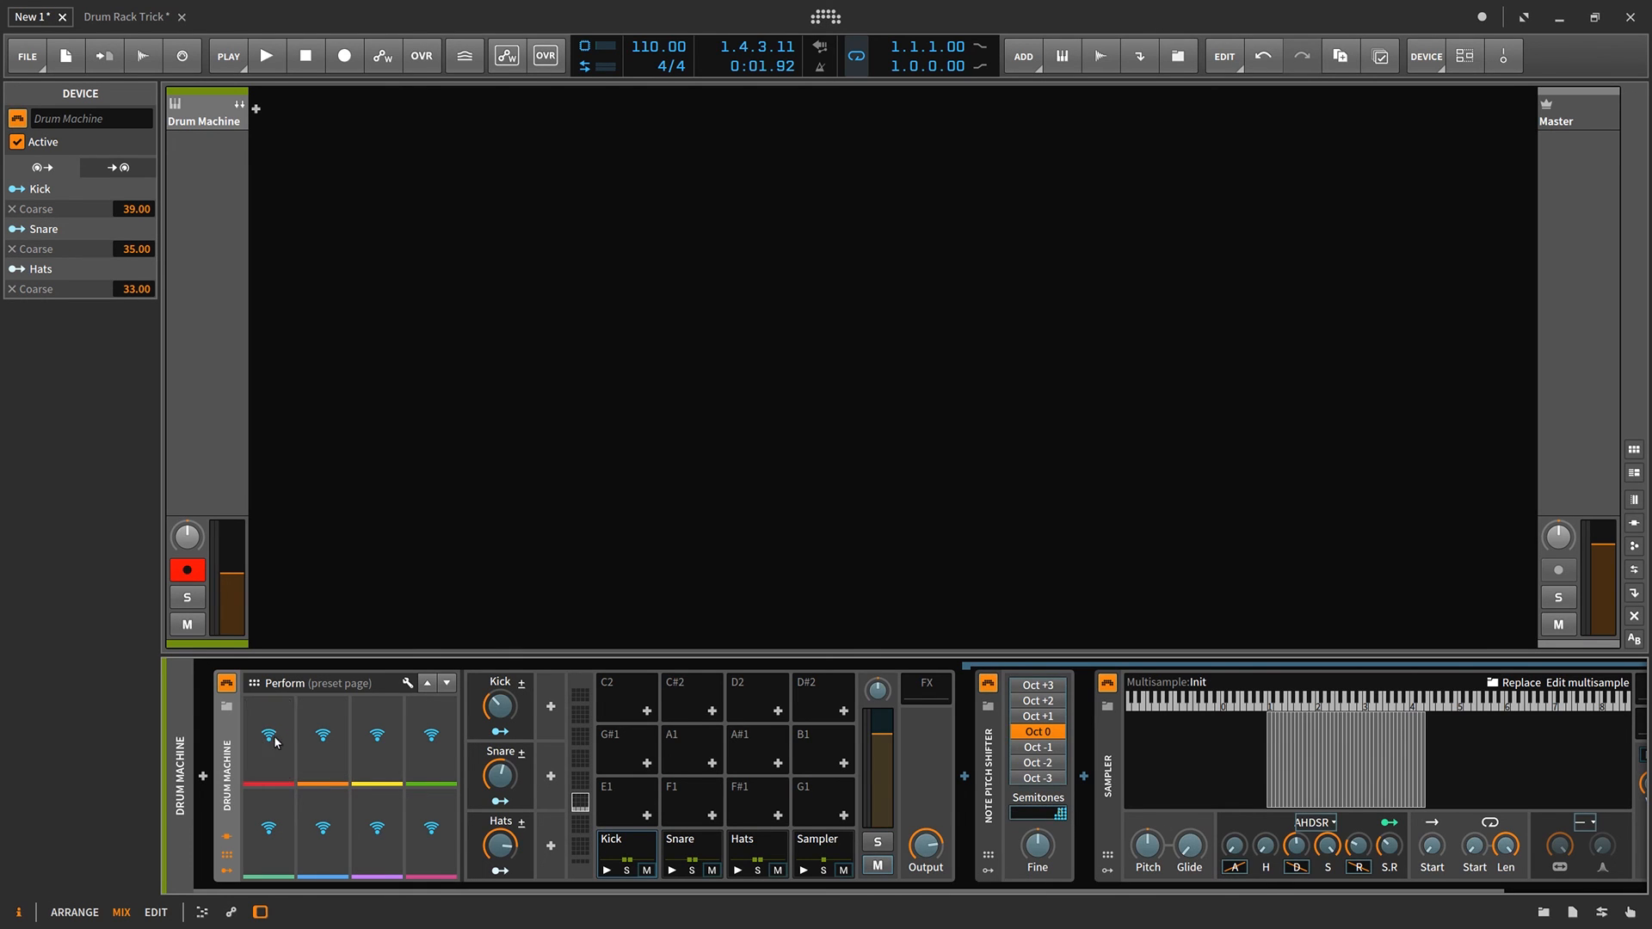
Assign the Kick Sampler's Glide to the first remote control and adjust it from both knobs.
{"action": "left_click", "coordinate": [1190, 847]}
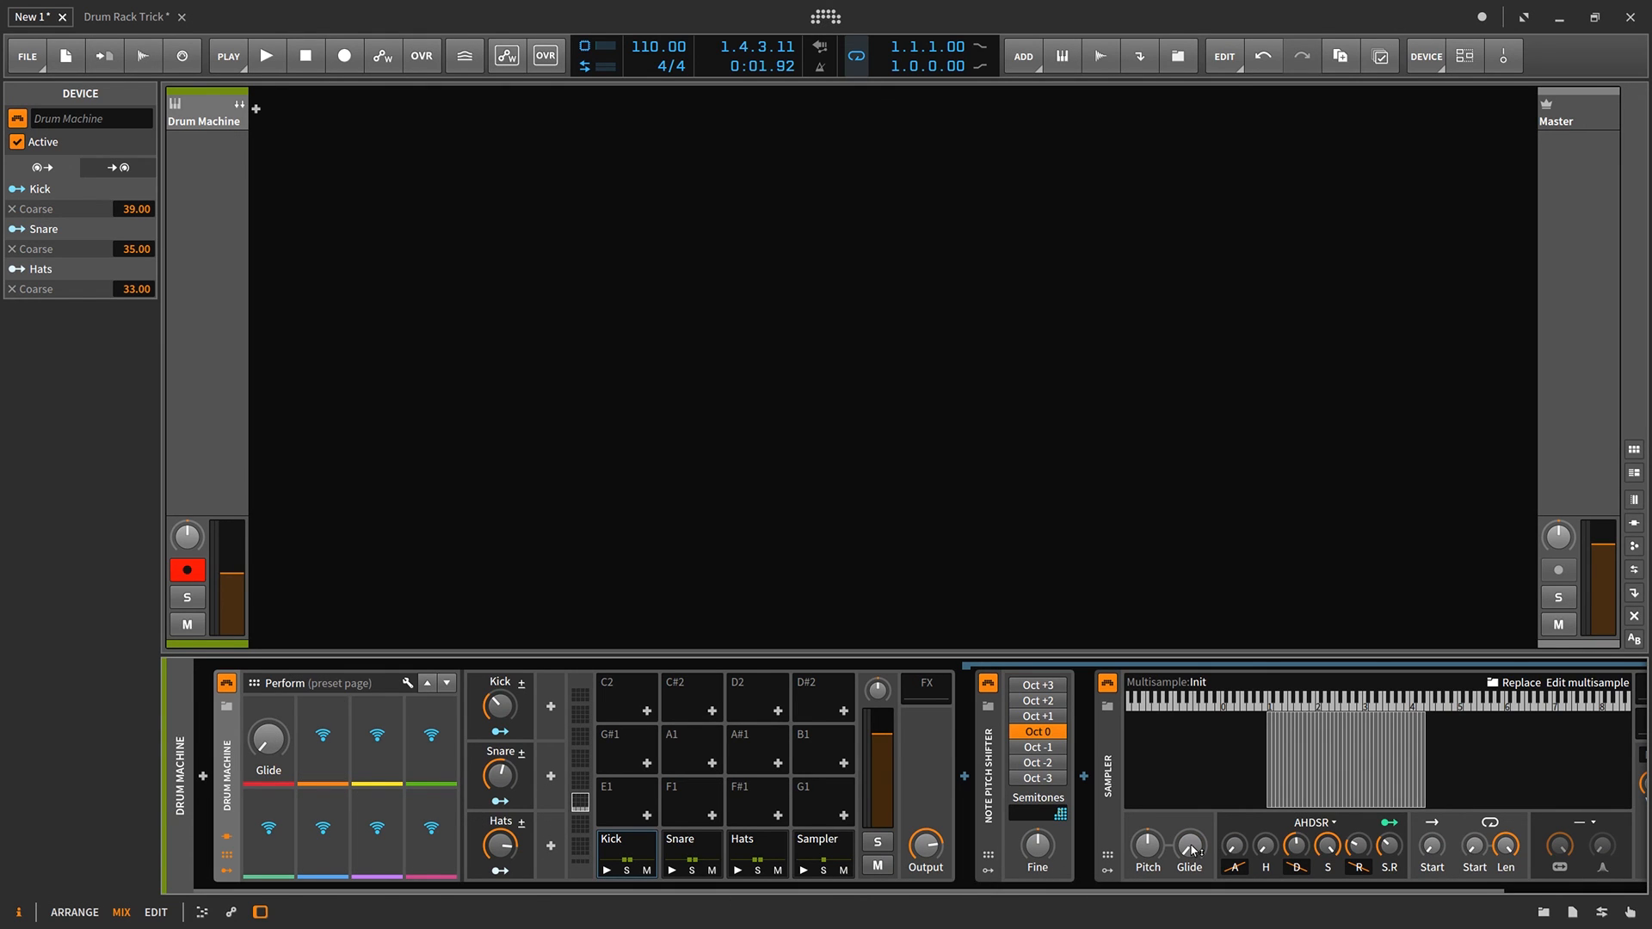
{"action": "mouse_move", "coordinate": [273, 751]}
{"action": "left_mouse_down"}
{"action": "mouse_move", "coordinate": [274, 663]}
{"action": "mouse_move", "coordinate": [274, 775]}
{"action": "left_mouse_up"}
{"action": "mouse_move", "coordinate": [1192, 858]}
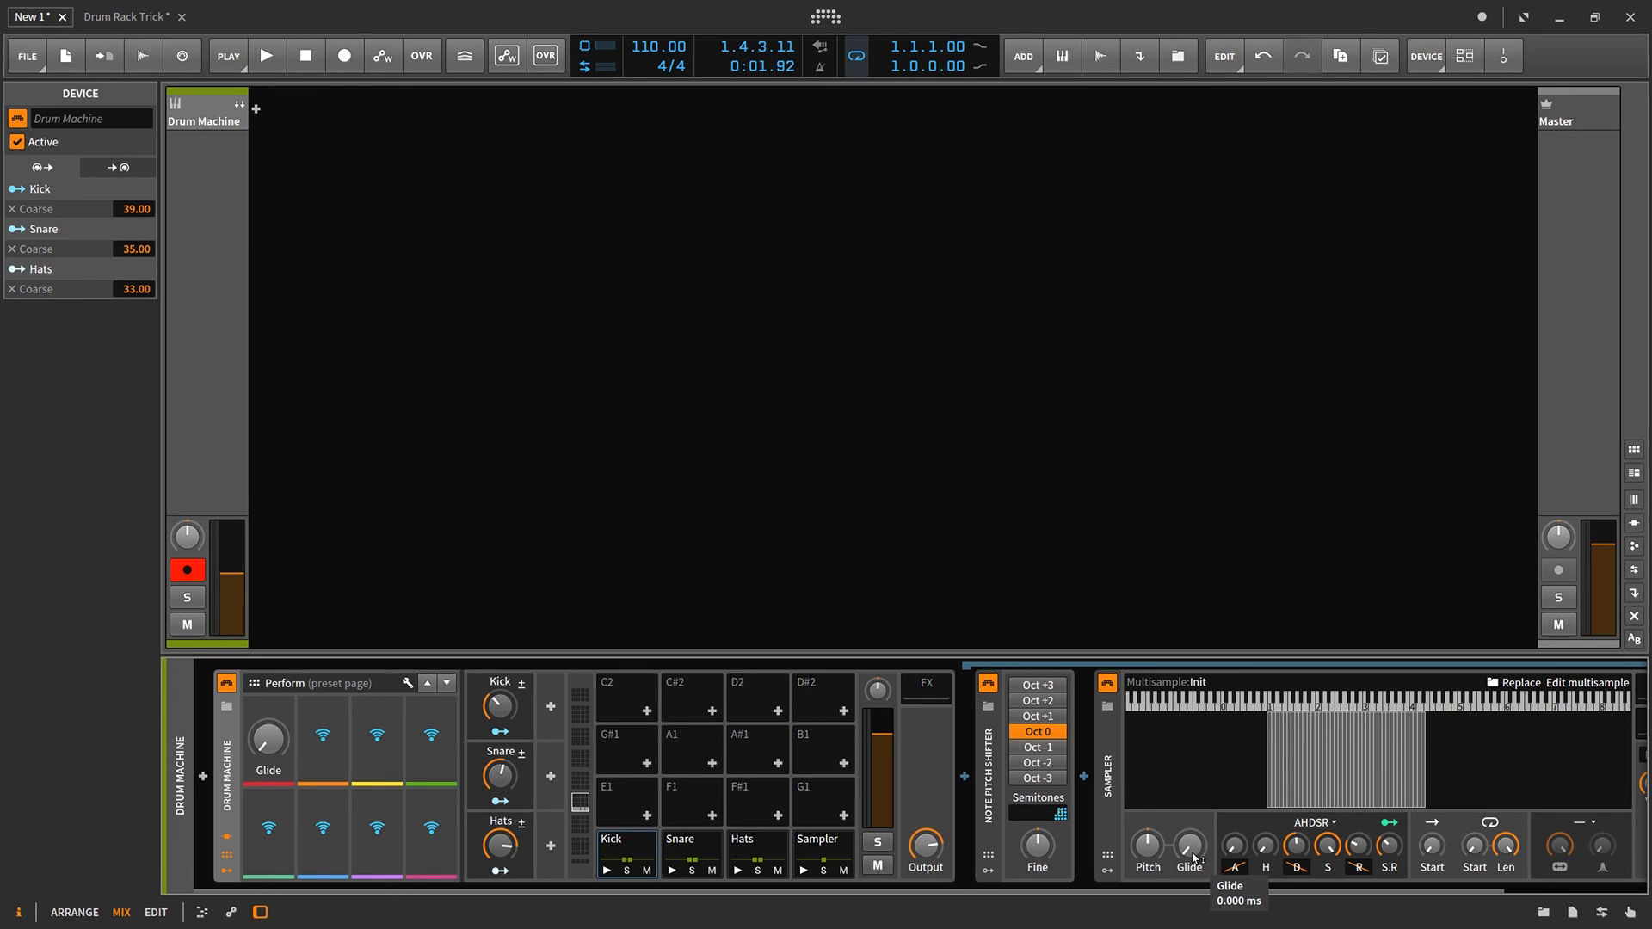
{"action": "left_click_drag", "start_coordinate": [1192, 858], "coordinate": [1192, 837]}
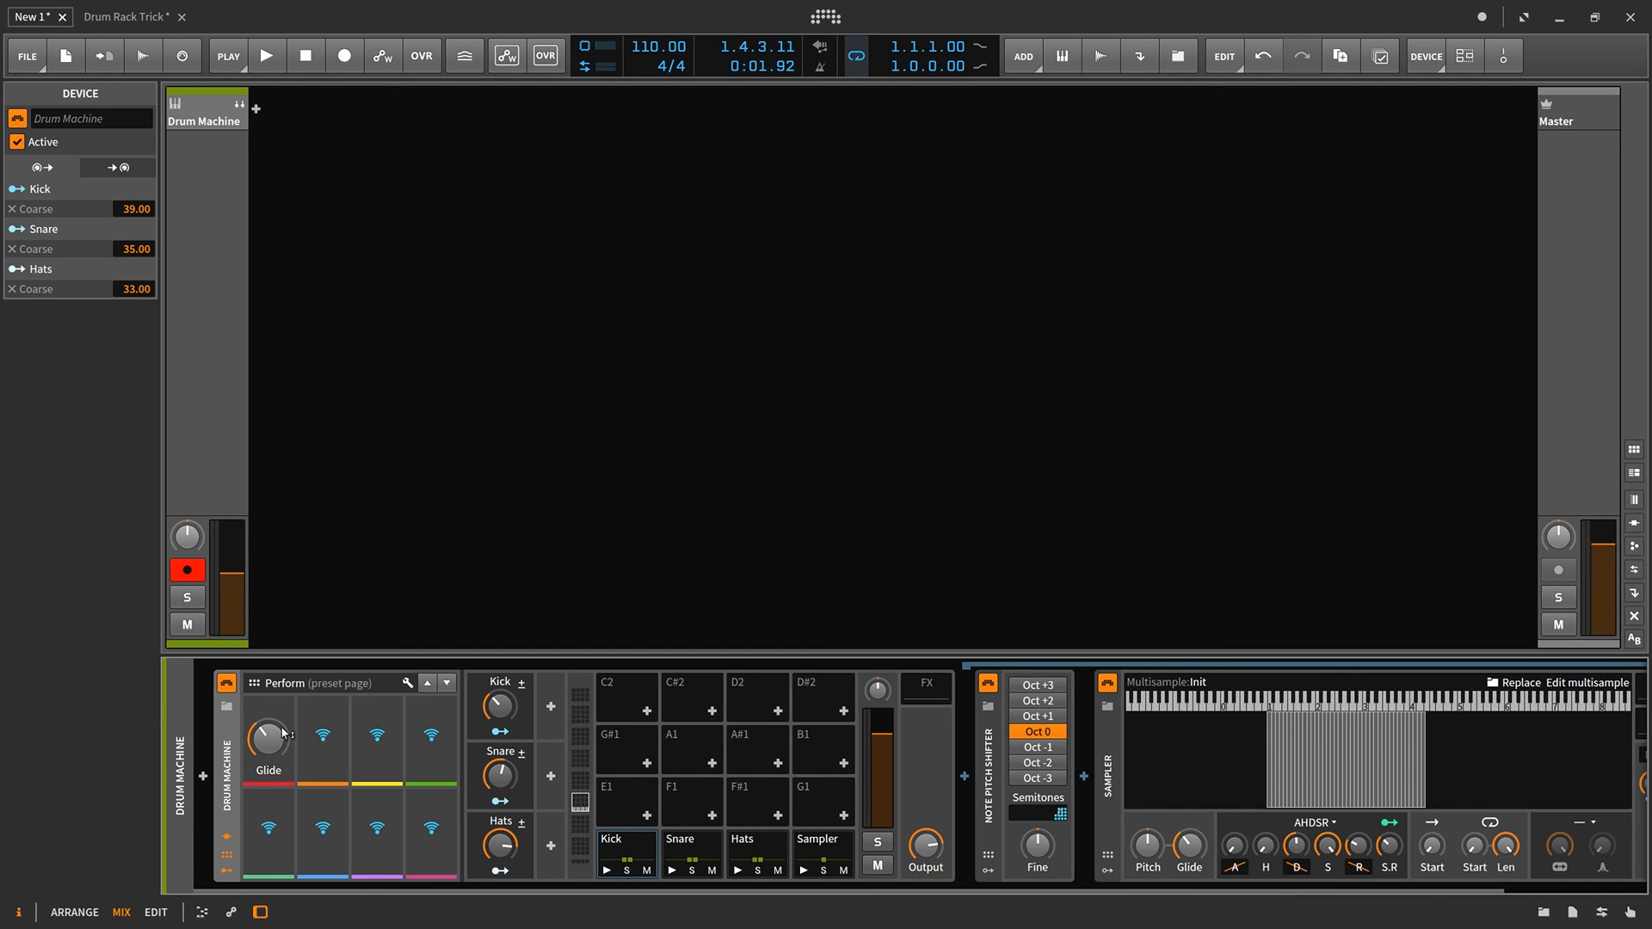
{"action": "mouse_move", "coordinate": [282, 737]}
{"action": "left_mouse_down"}
{"action": "mouse_move", "coordinate": [282, 680]}
{"action": "mouse_move", "coordinate": [282, 800]}
{"action": "mouse_move", "coordinate": [282, 680]}
{"action": "mouse_move", "coordinate": [282, 717]}
{"action": "left_mouse_up"}
Open the Hats pad's multisample and replace the Glide remote control with the Hats Note Pitch Shifter's coarse pitch.
{"action": "left_click", "coordinate": [777, 850]}
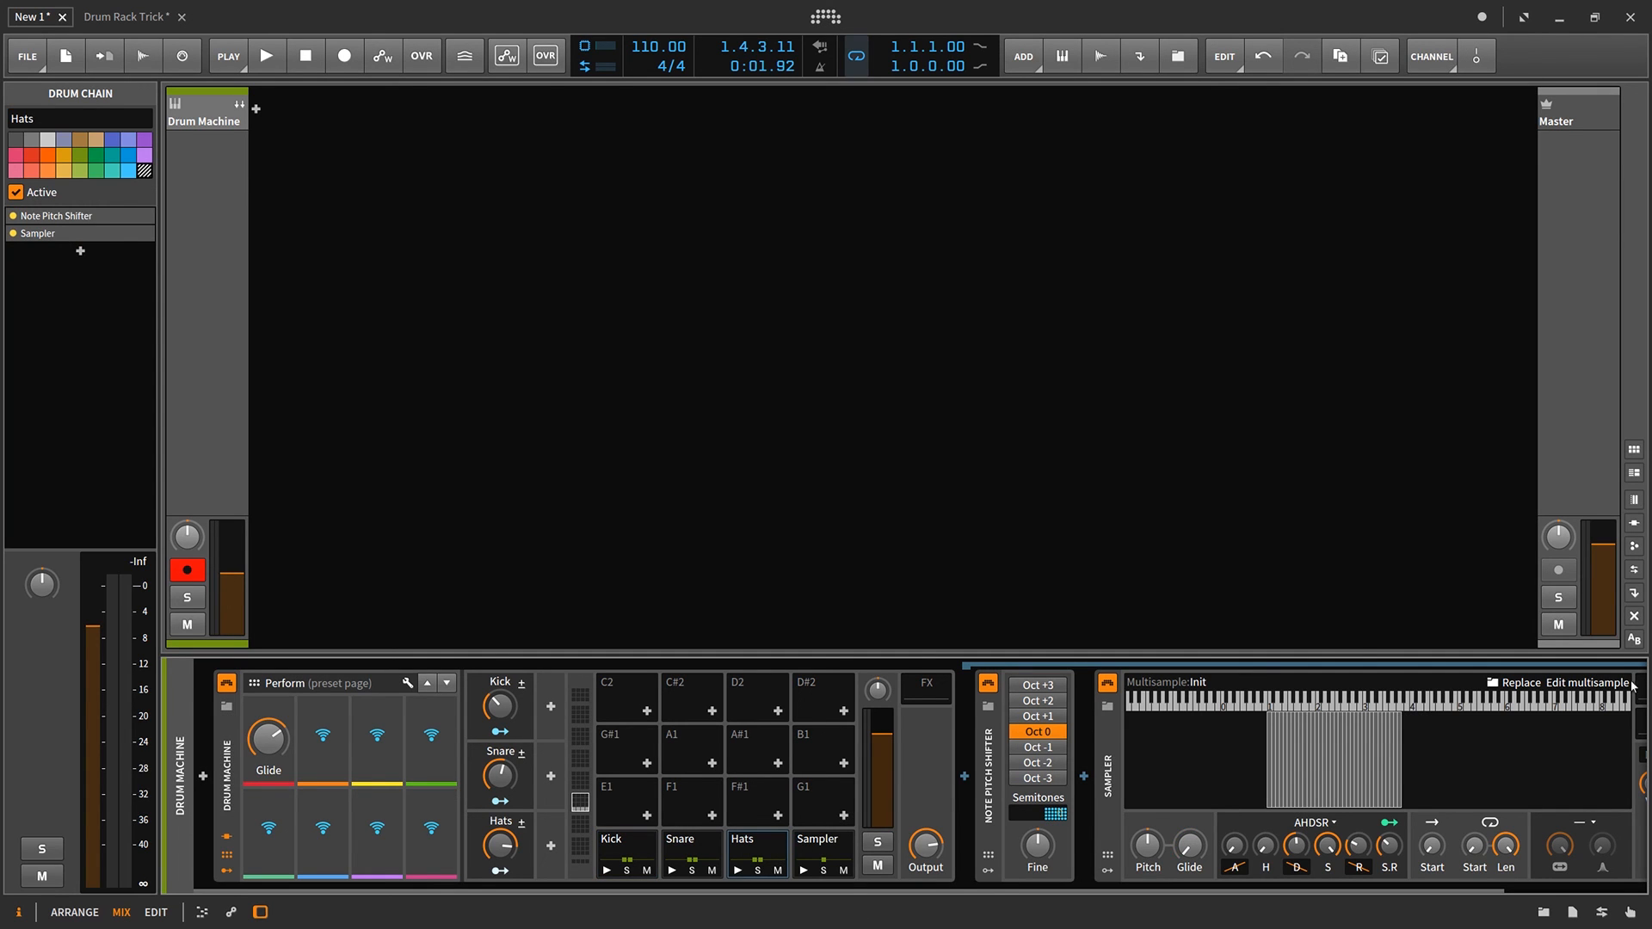
{"action": "left_click", "coordinate": [1573, 689]}
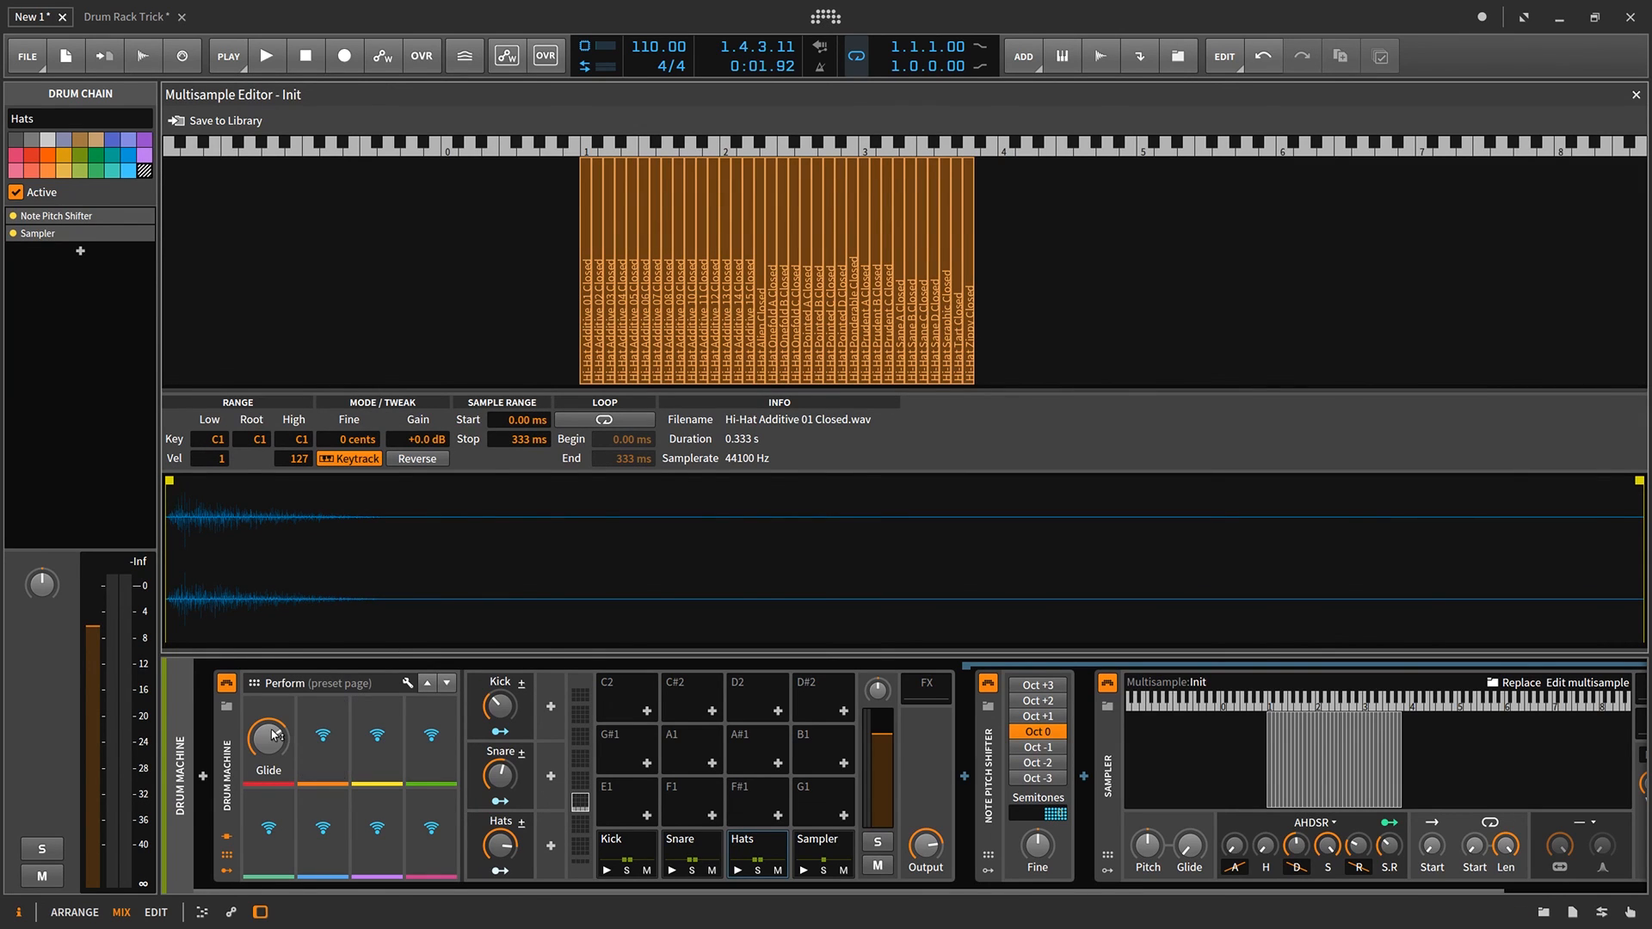
{"action": "left_click_drag", "start_coordinate": [271, 734], "coordinate": [271, 852]}
{"action": "right_click", "coordinate": [275, 744]}
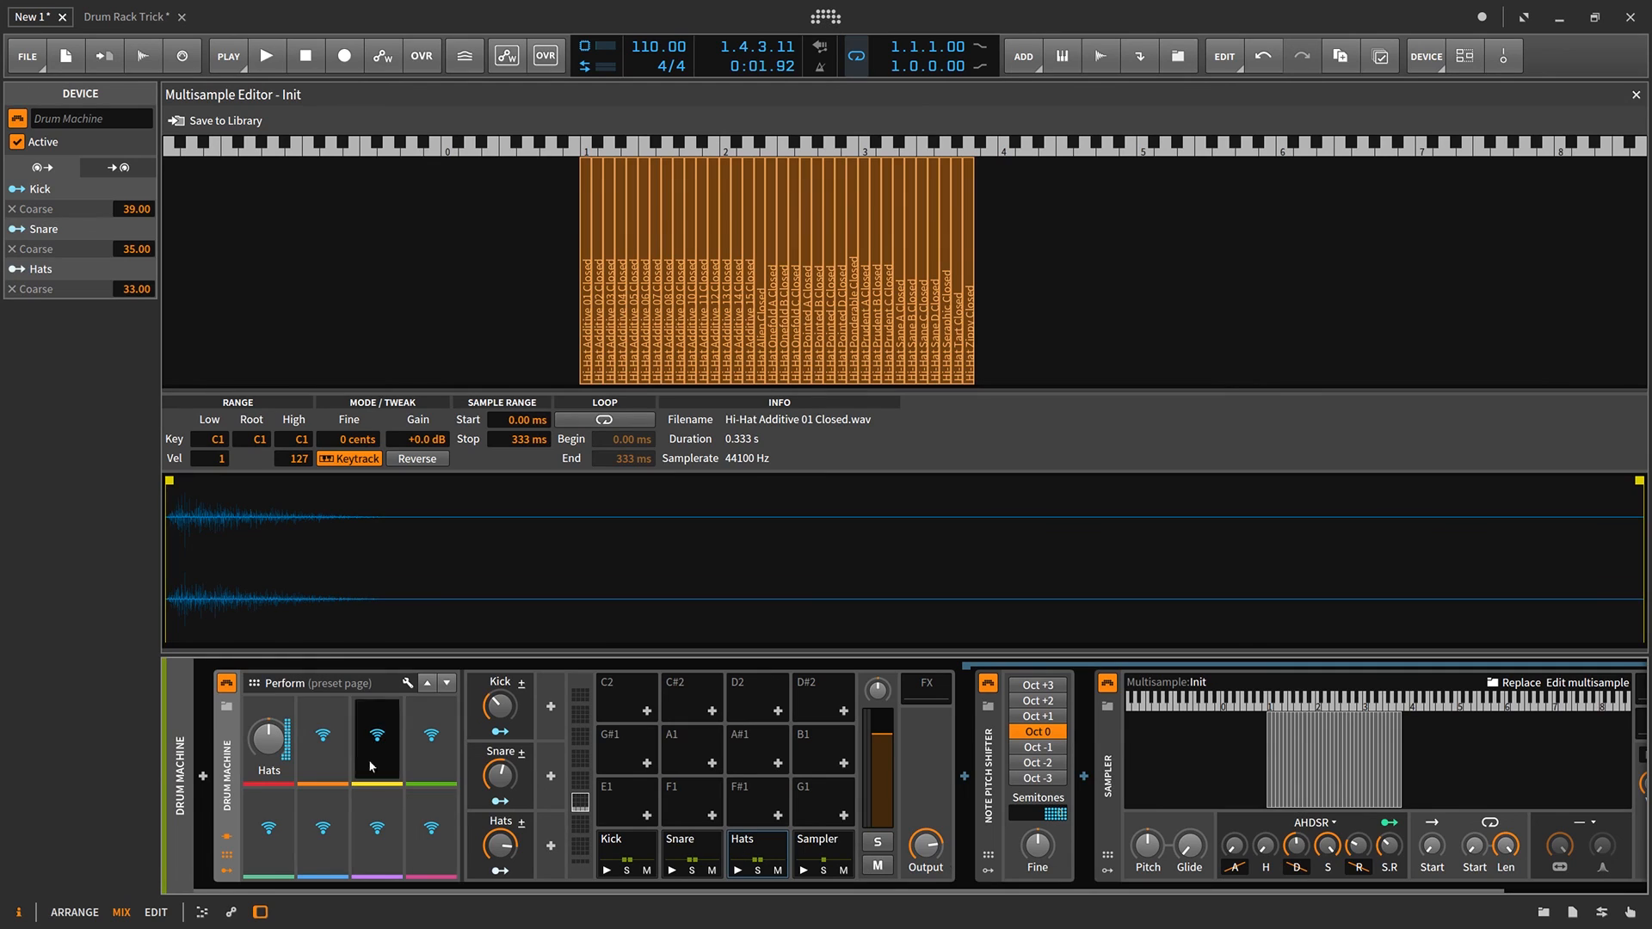
Vary the Hats coarse pitch from its remote control, and choose to map that control to a controller or key.
{"action": "left_click_drag", "start_coordinate": [270, 739], "coordinate": [269, 756]}
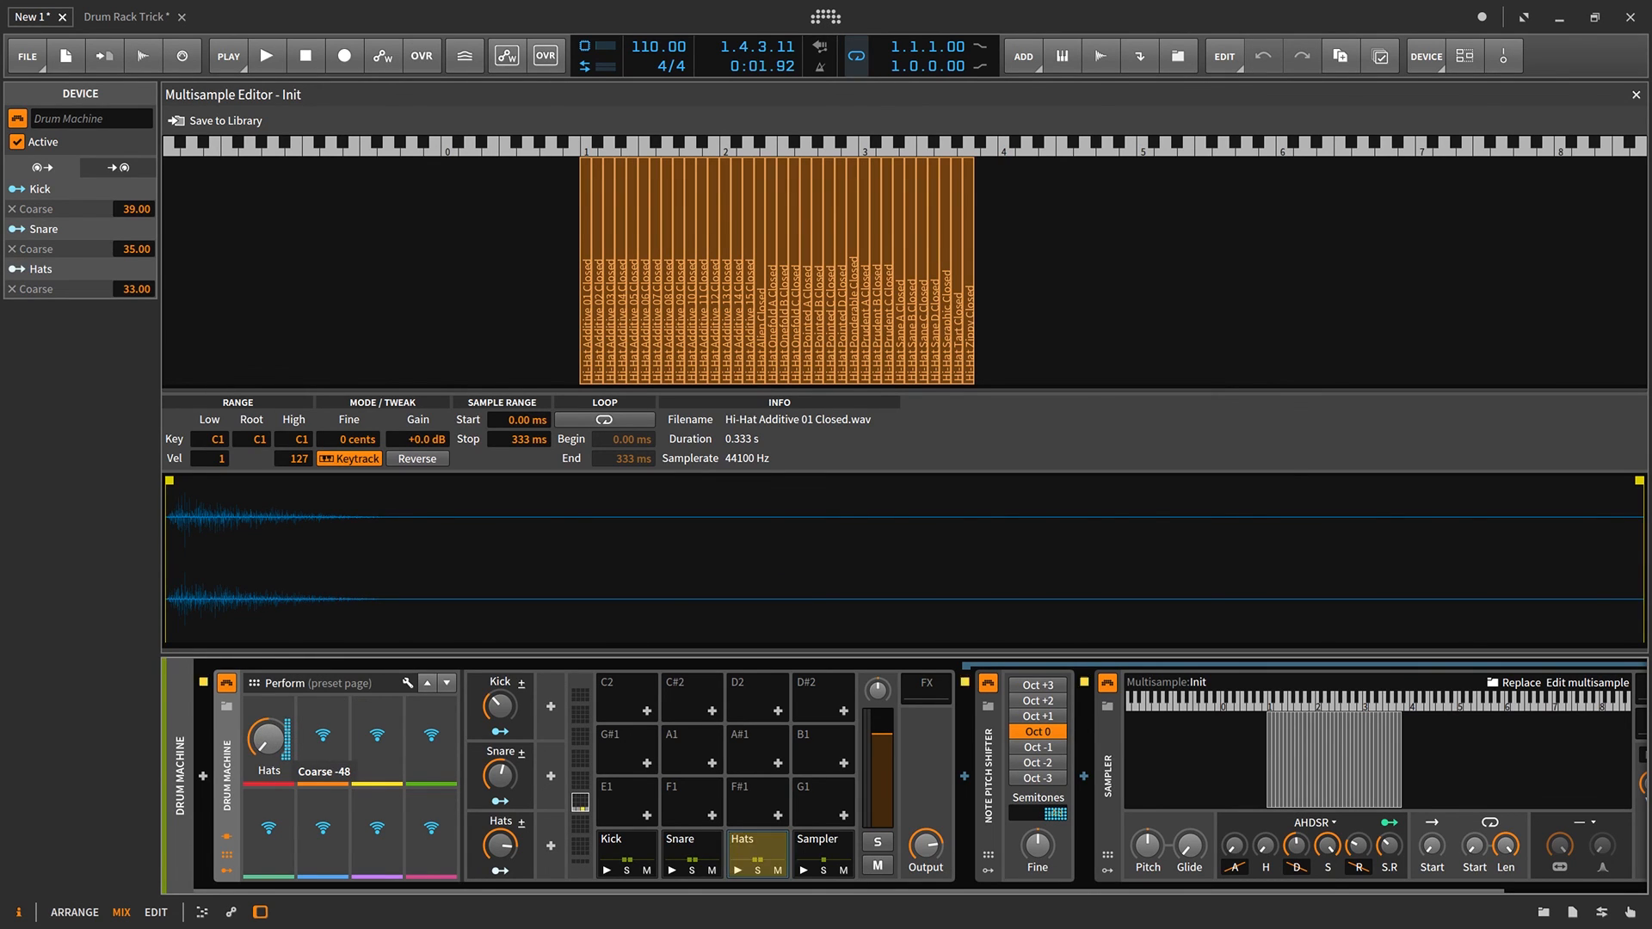
{"action": "left_click_drag", "start_coordinate": [269, 738], "coordinate": [269, 757]}
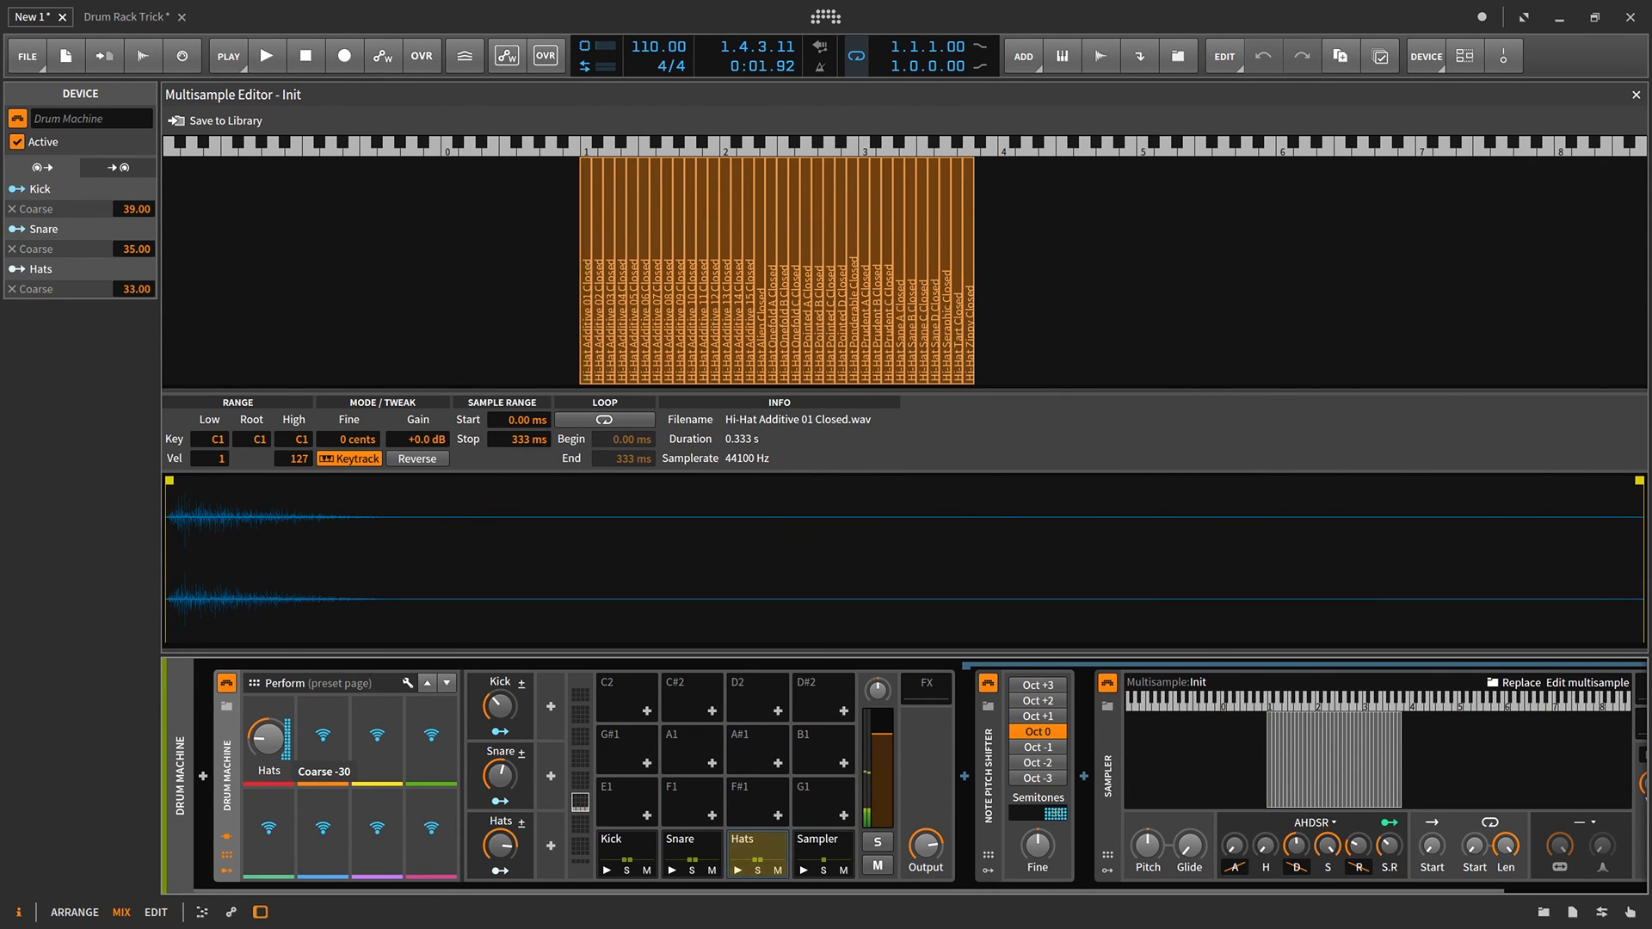
{"action": "left_click_drag", "start_coordinate": [270, 756], "coordinate": [269, 716]}
{"action": "right_click", "coordinate": [270, 745]}
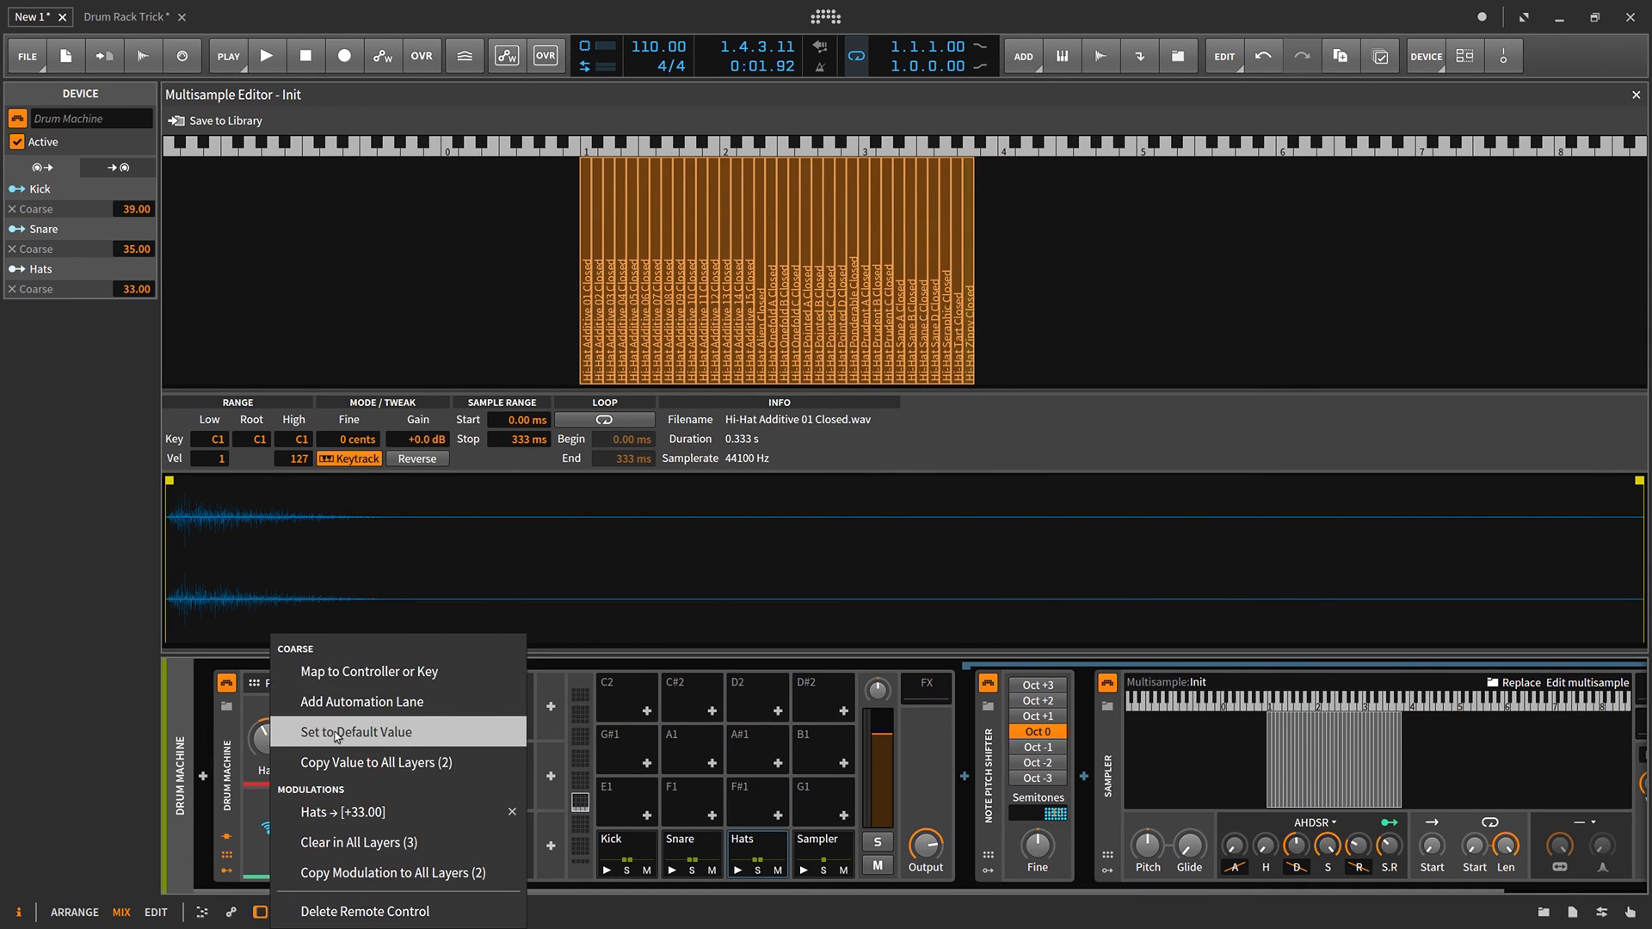
{"action": "left_click", "coordinate": [384, 672]}
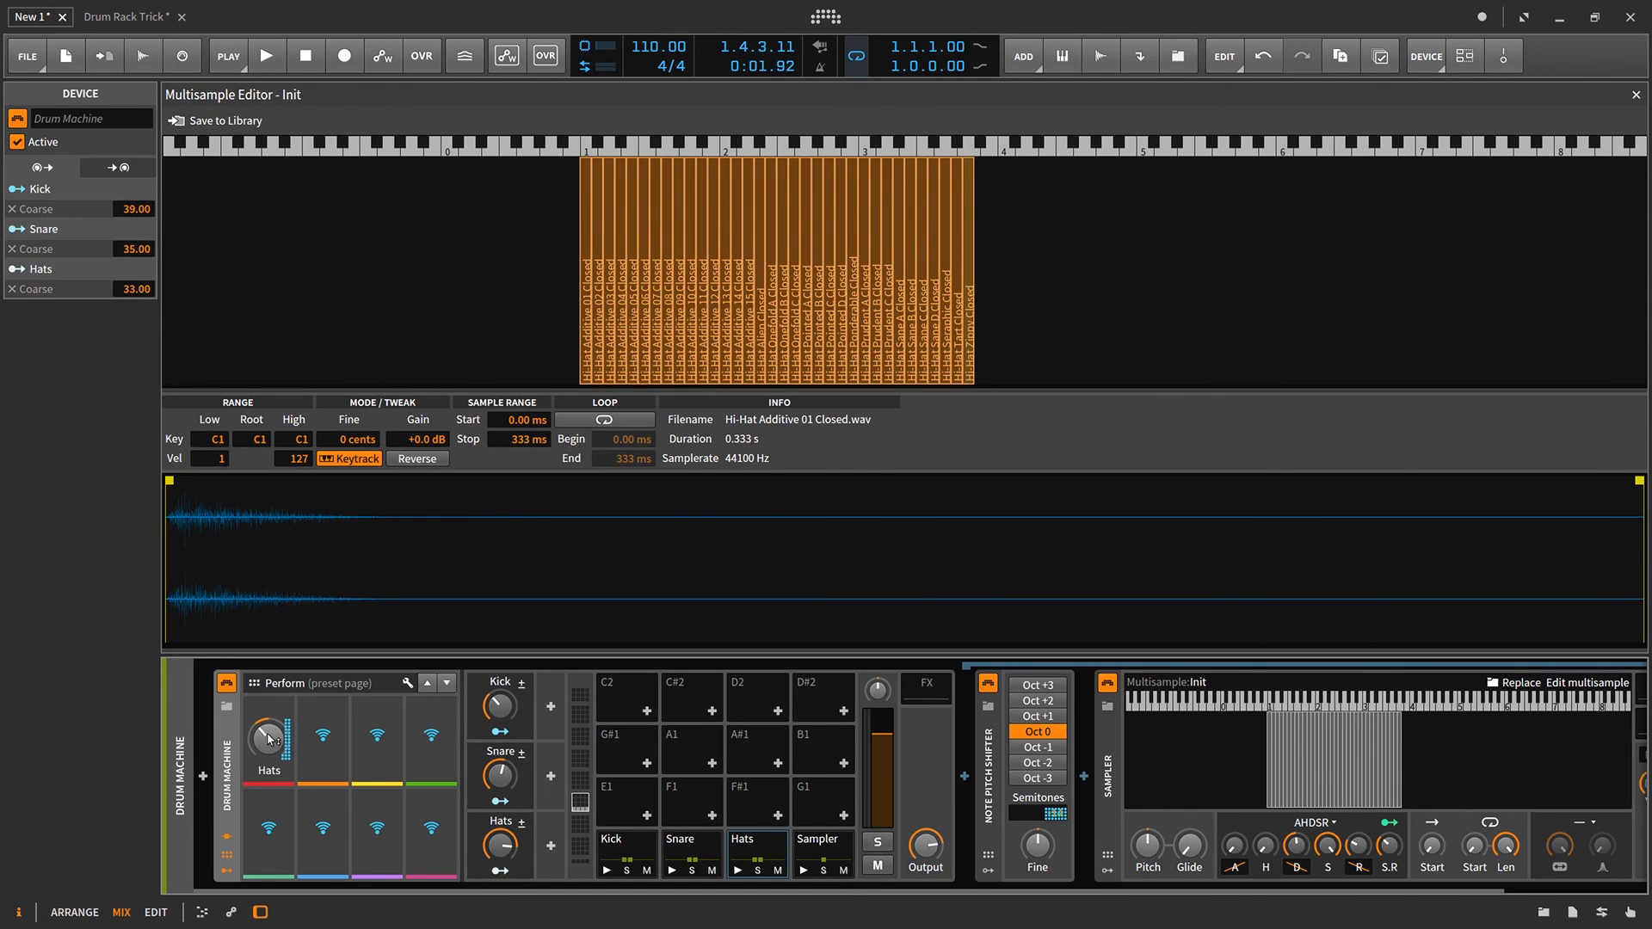
Delete the Hats remote control from the Perform page and hide the Drum Machine's remote controls.
{"action": "mouse_move", "coordinate": [269, 741]}
{"action": "right_click", "coordinate": [259, 752]}
{"action": "left_click", "coordinate": [361, 909]}
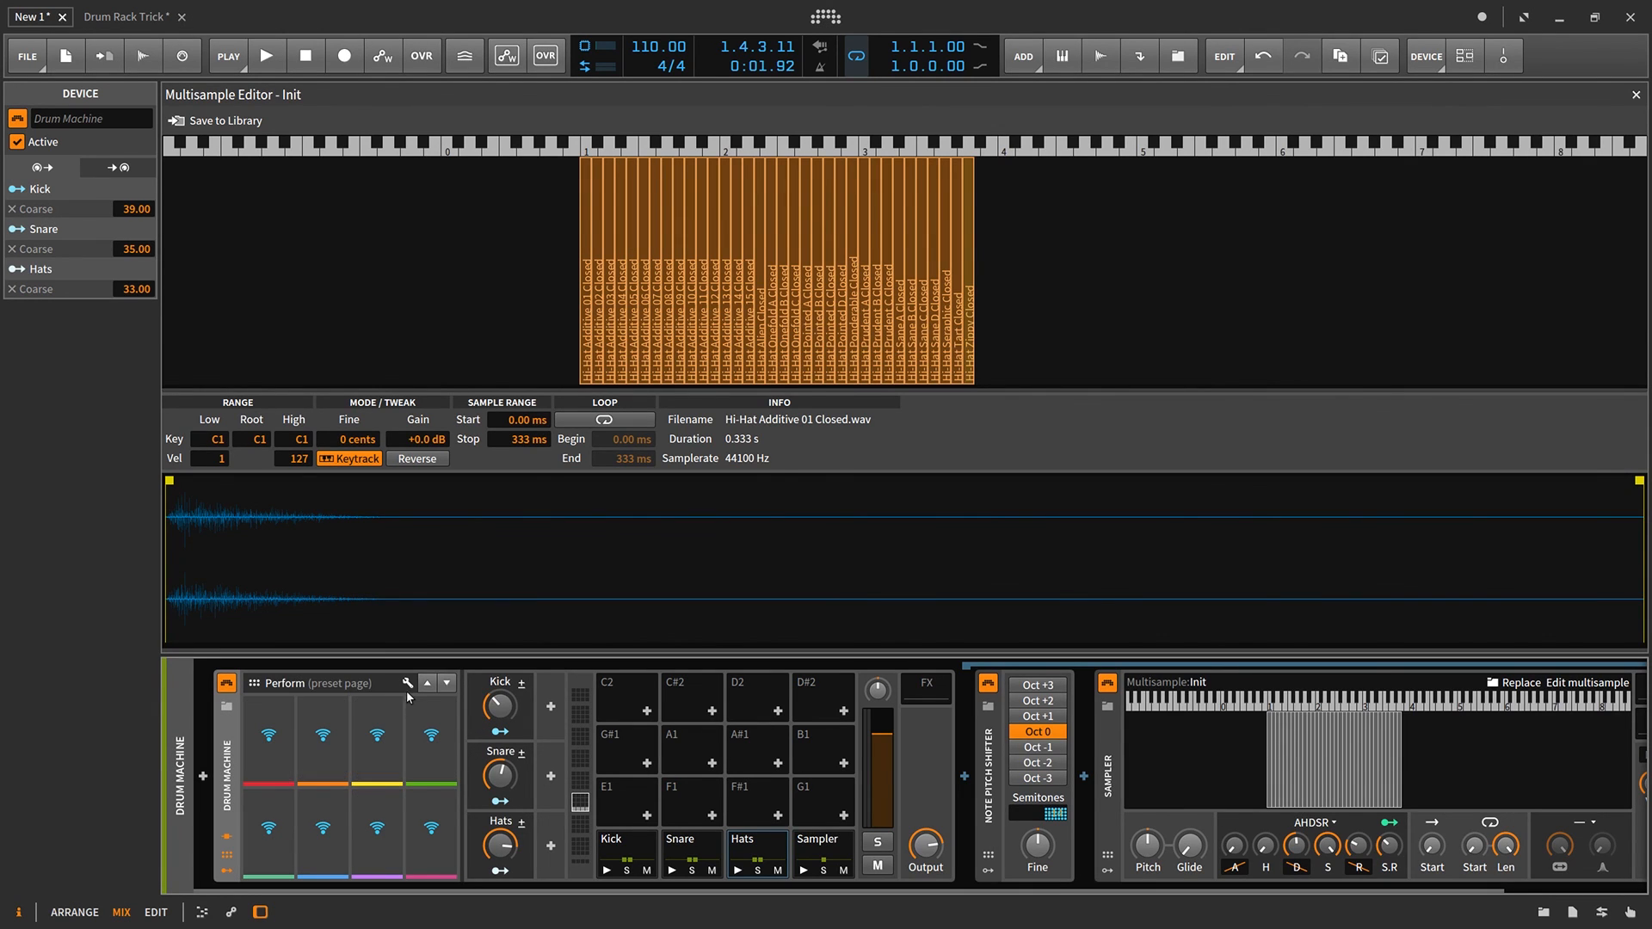
{"action": "left_click", "coordinate": [228, 857]}
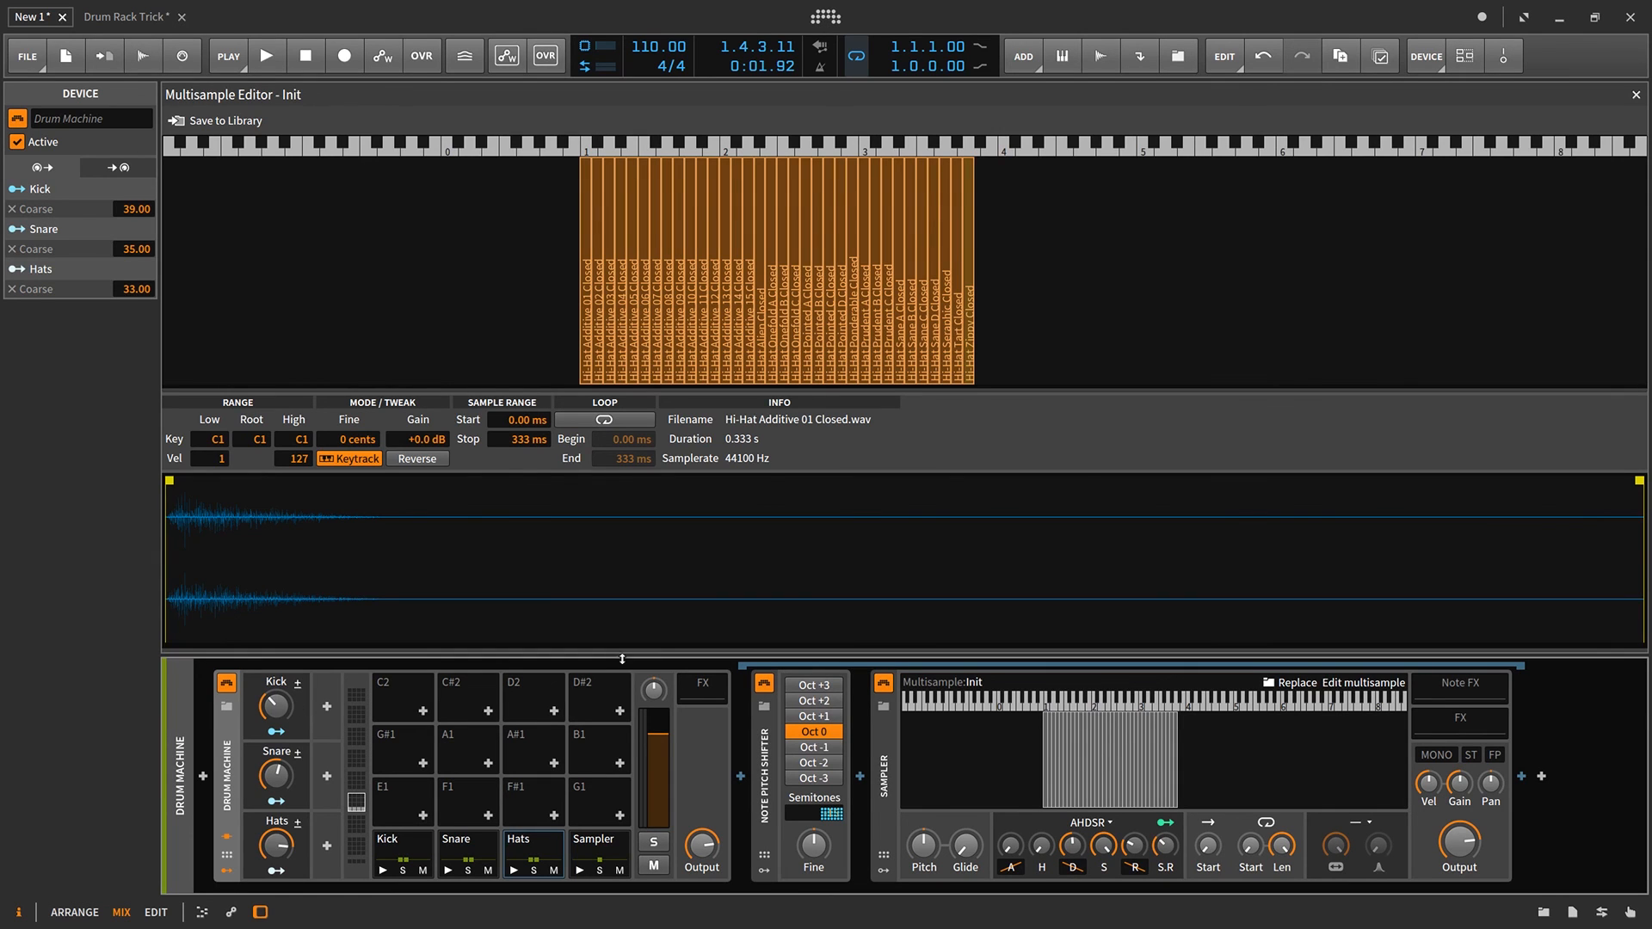
Open the Kick pad's multisample for editing and sweep the Kick macro up from its minimum.
{"action": "left_click", "coordinate": [425, 847]}
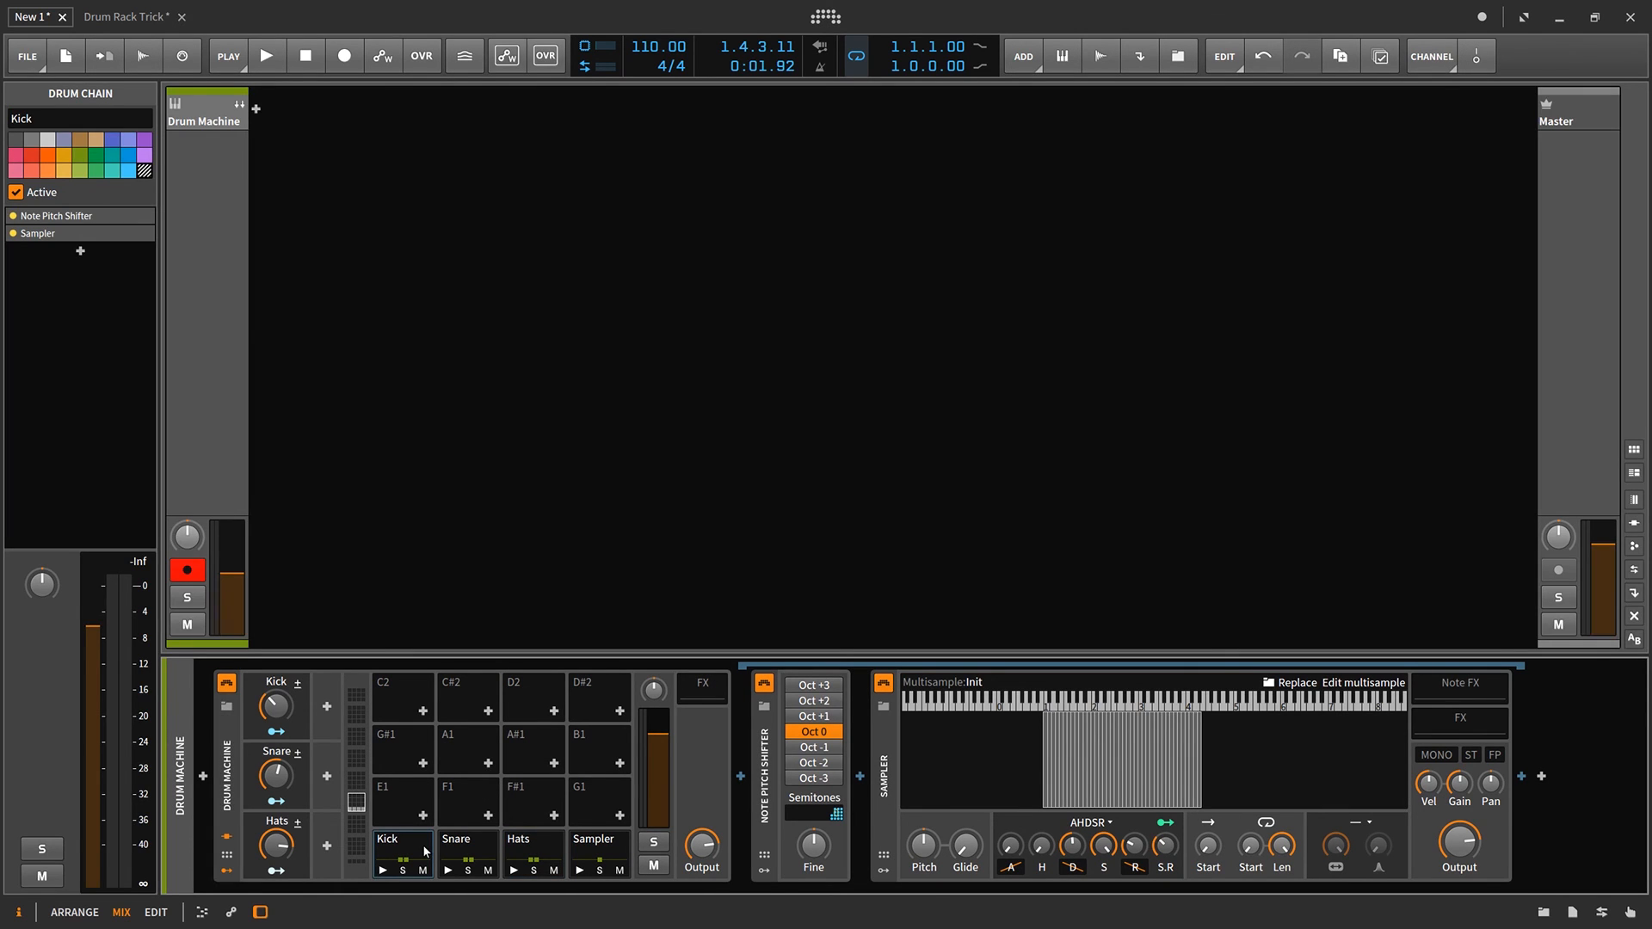
{"action": "left_click", "coordinate": [1364, 682]}
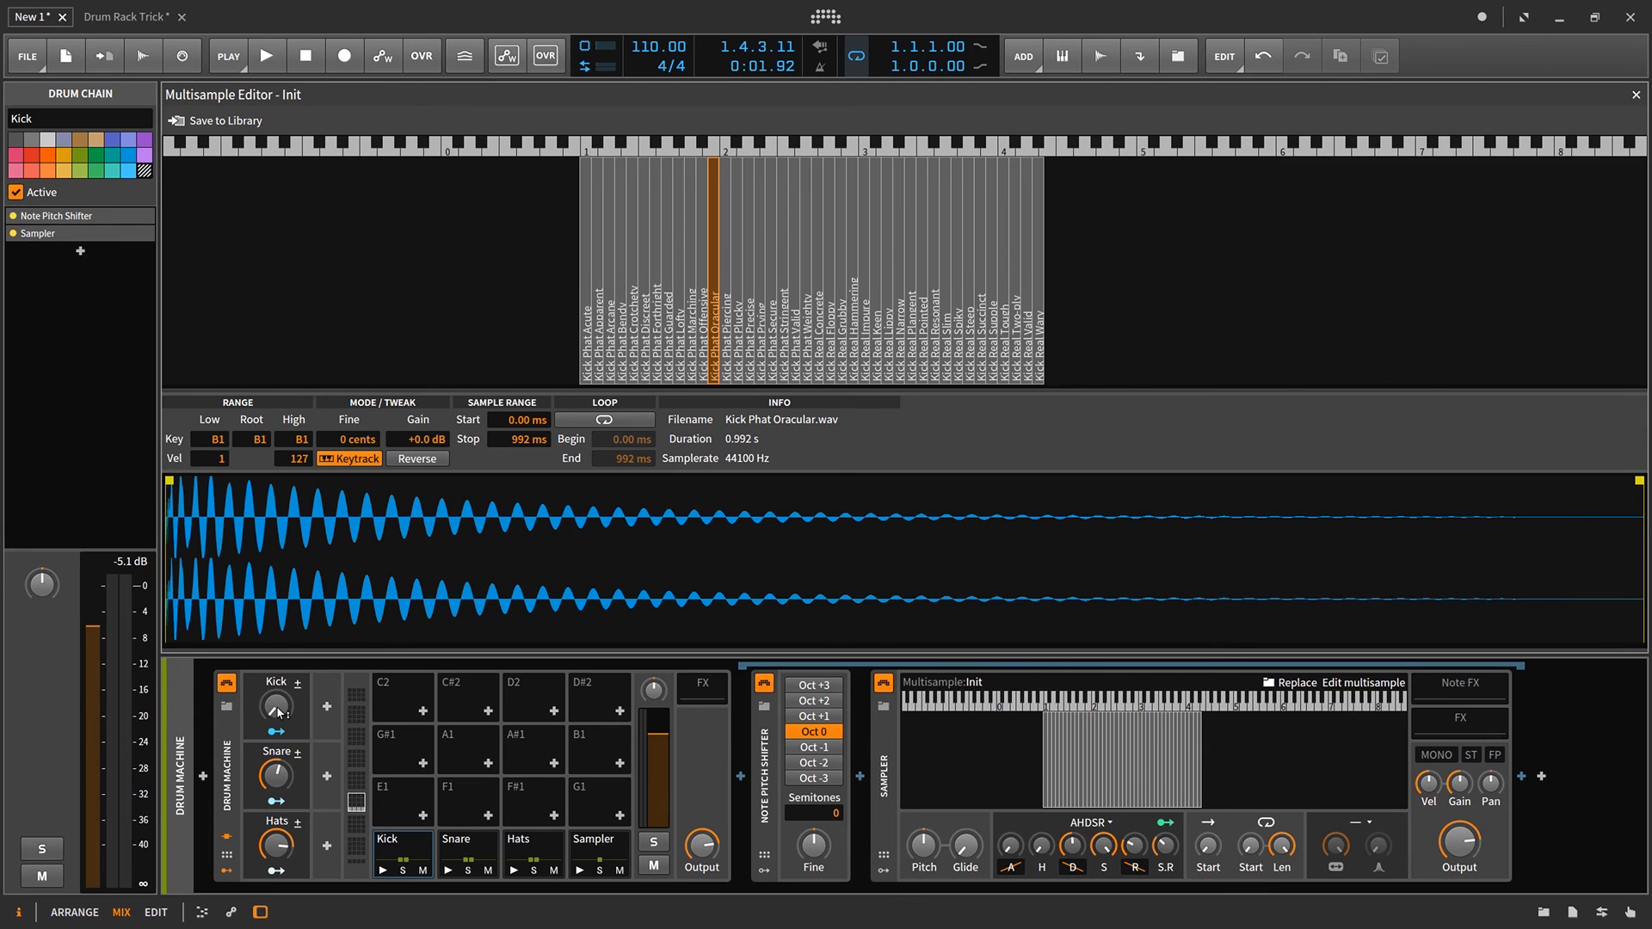
{"action": "left_click_drag", "start_coordinate": [277, 708], "coordinate": [277, 447]}
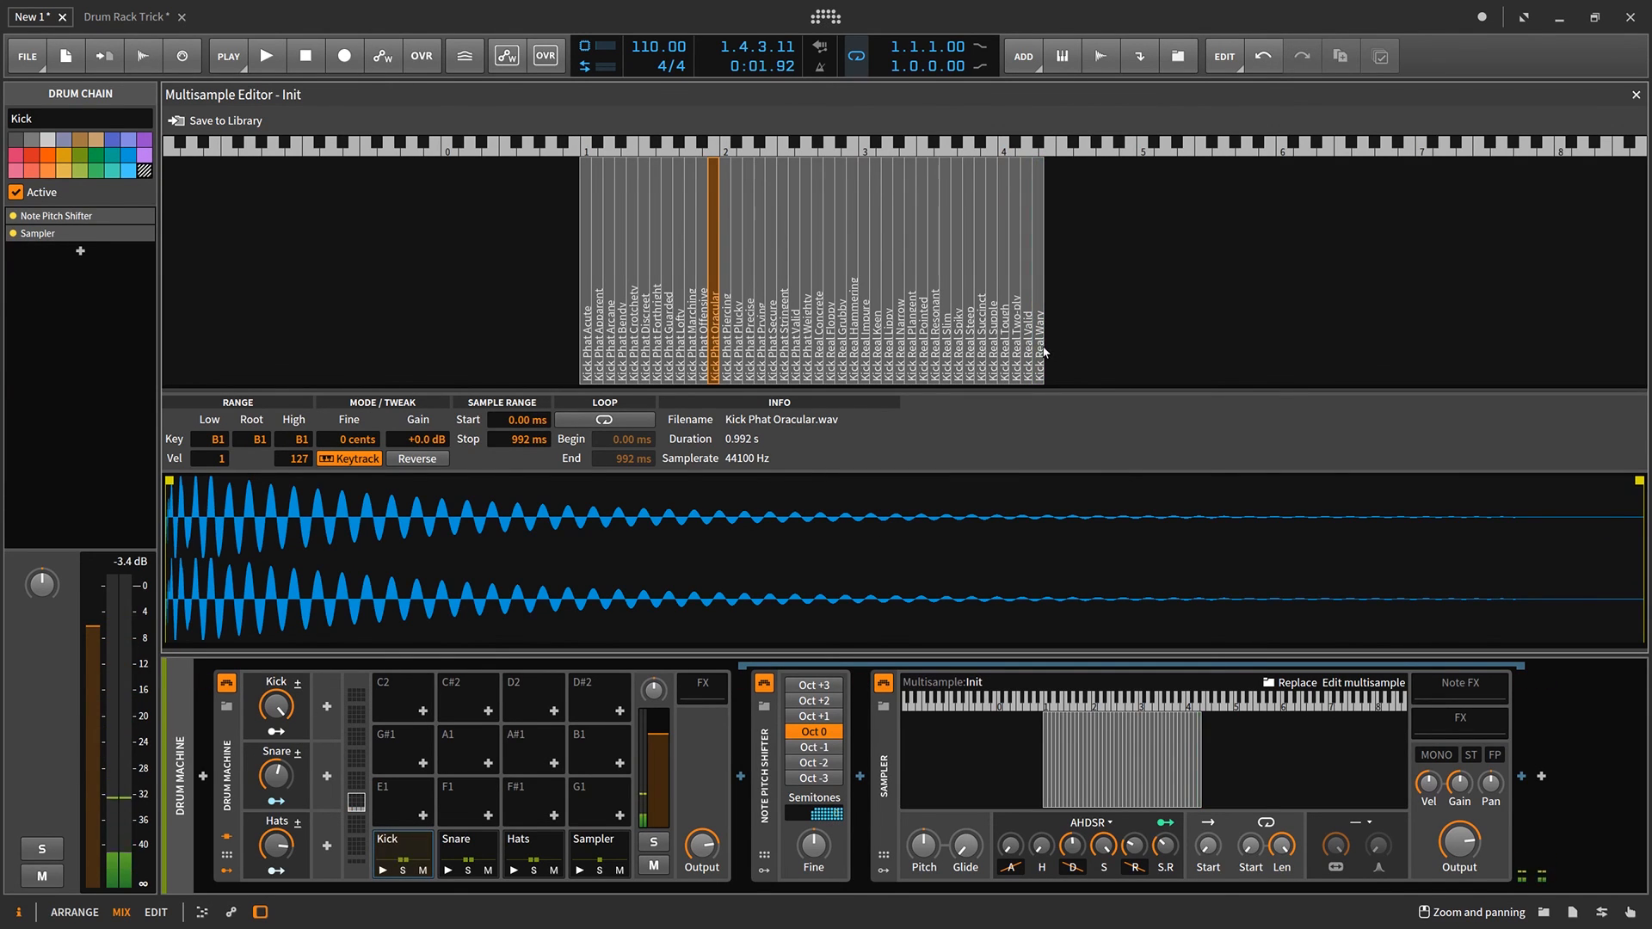
Play the drum loop briefly to hear the Hats multisample, and stop playback.
{"action": "left_click", "coordinate": [303, 712]}
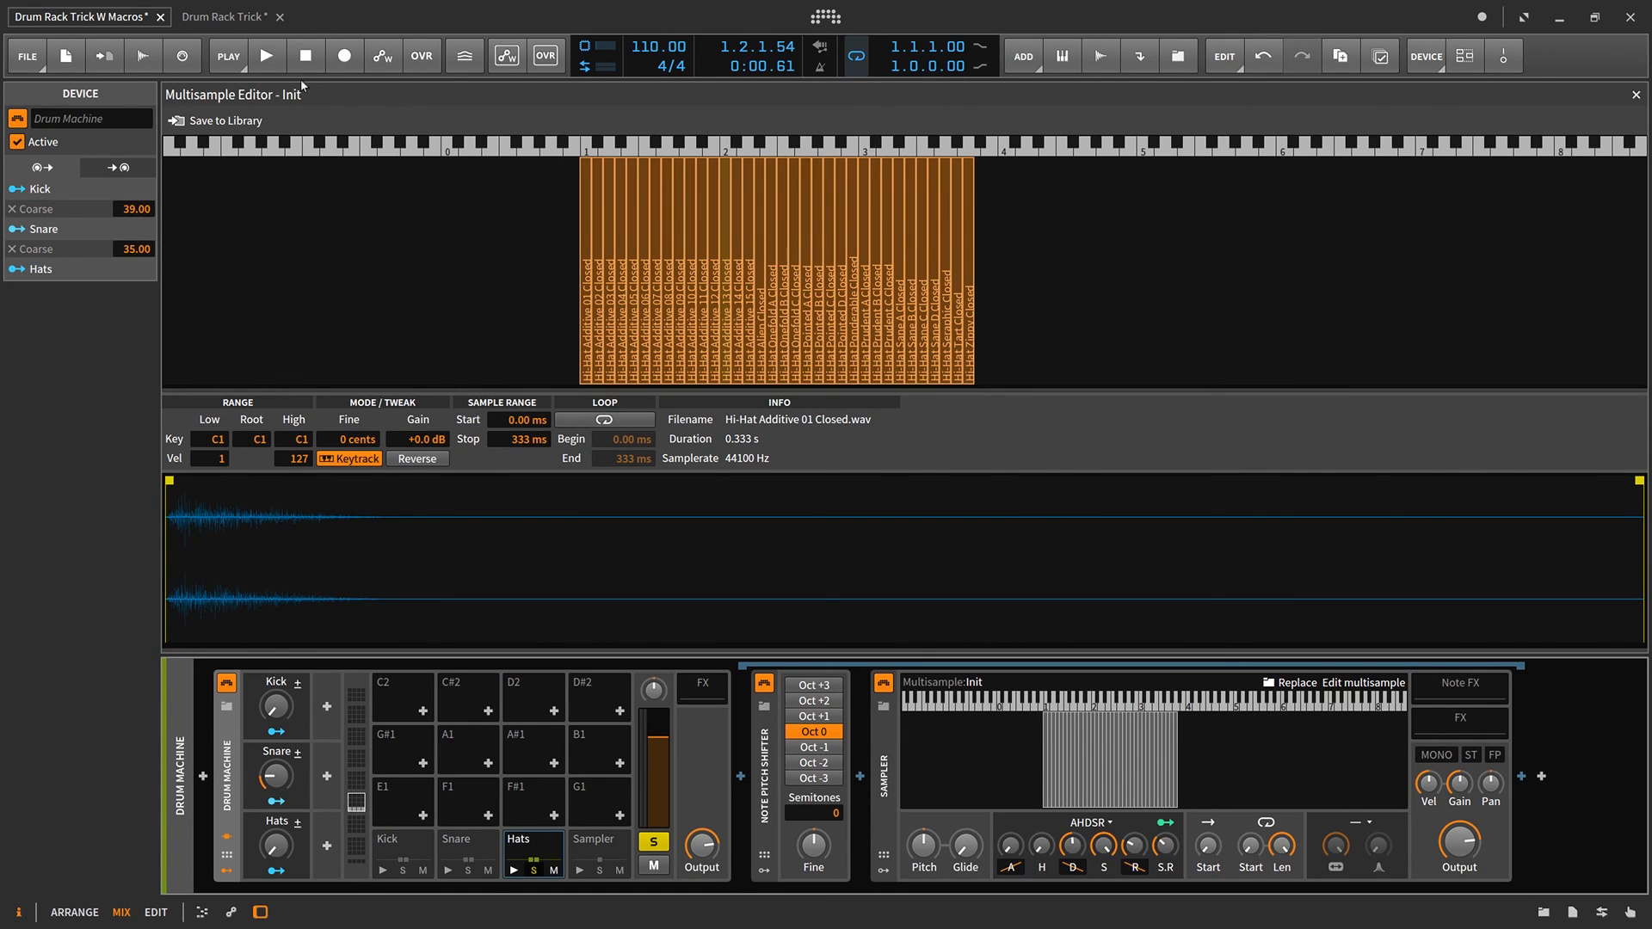
{"action": "left_click", "coordinate": [268, 58]}
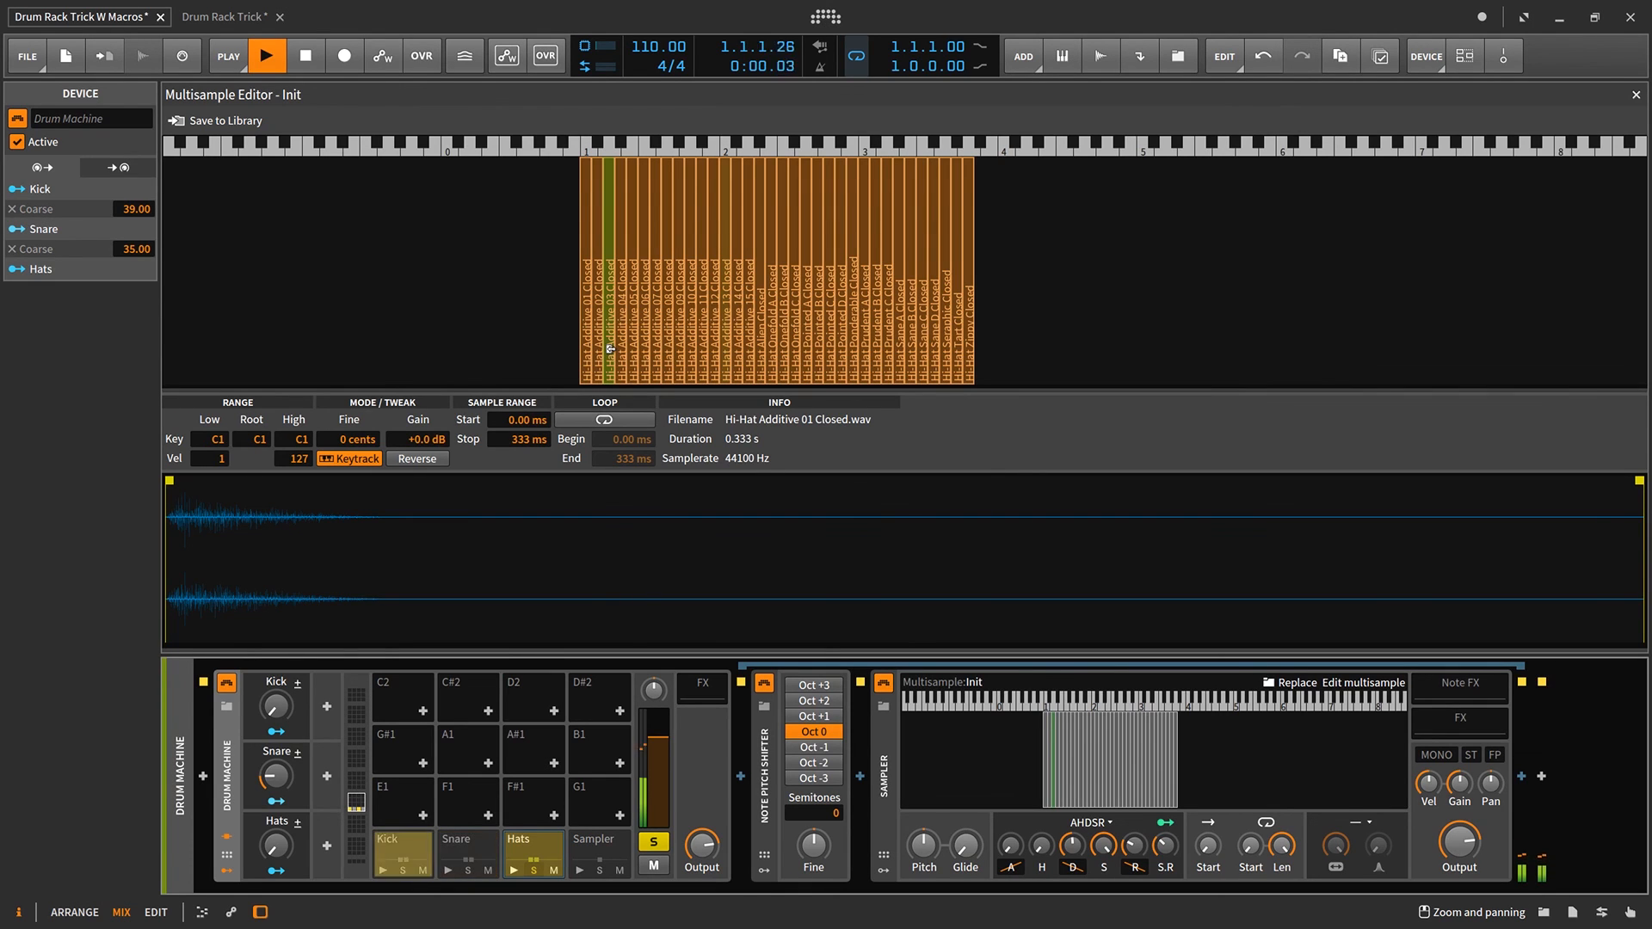
{"action": "key", "text": "space"}
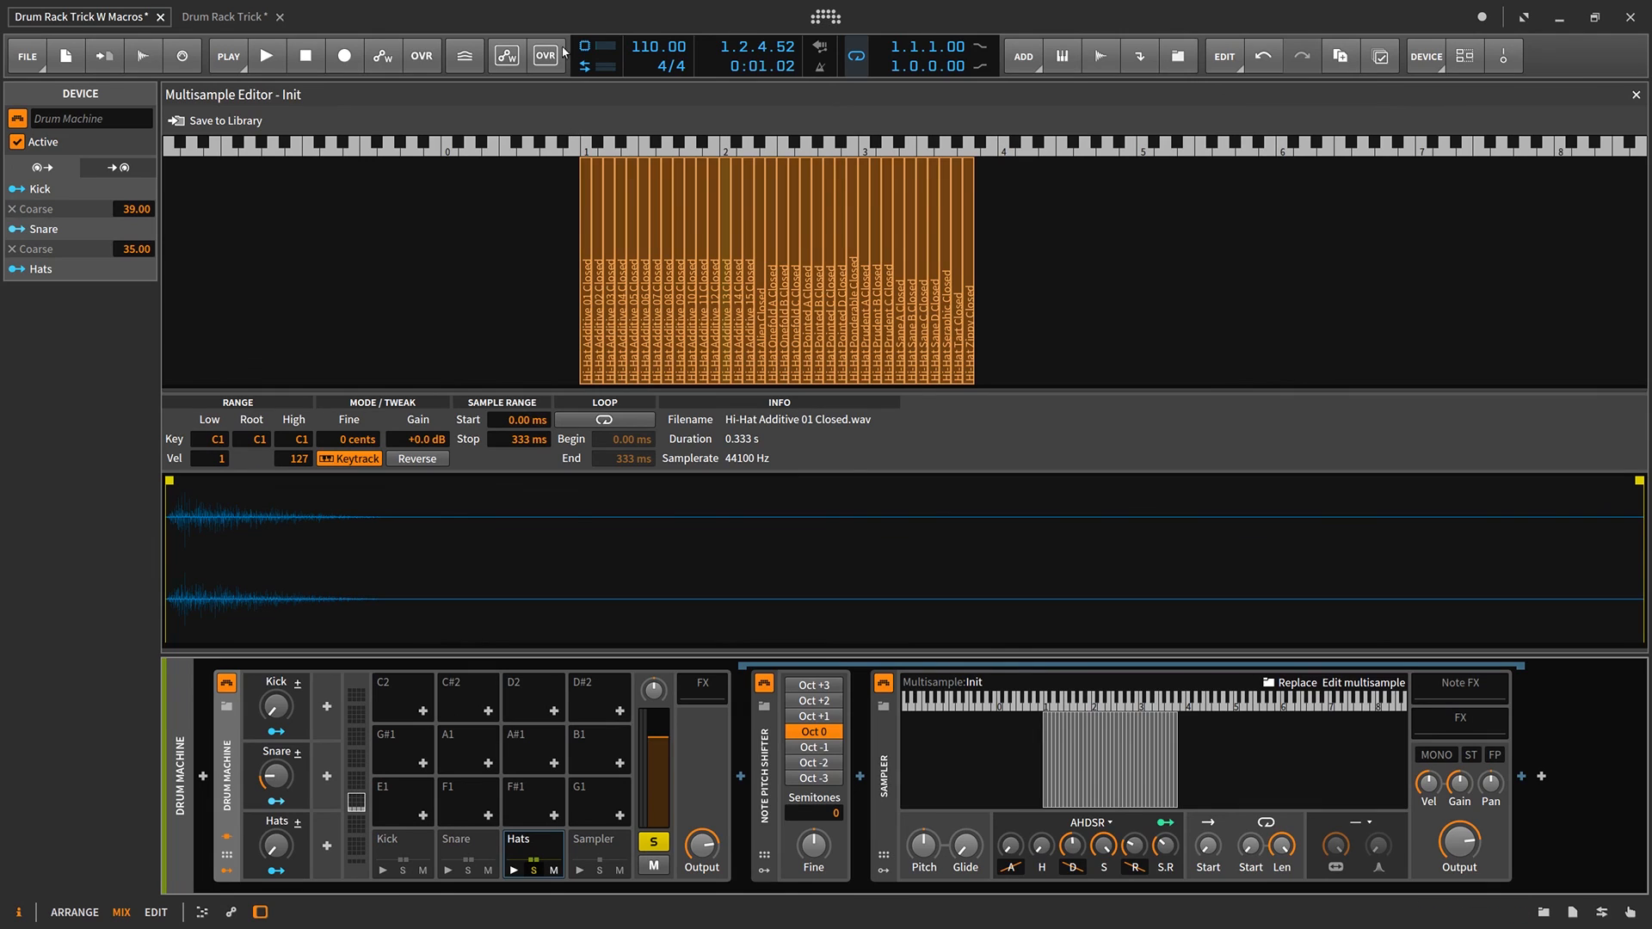
{"action": "left_click", "coordinate": [587, 155]}
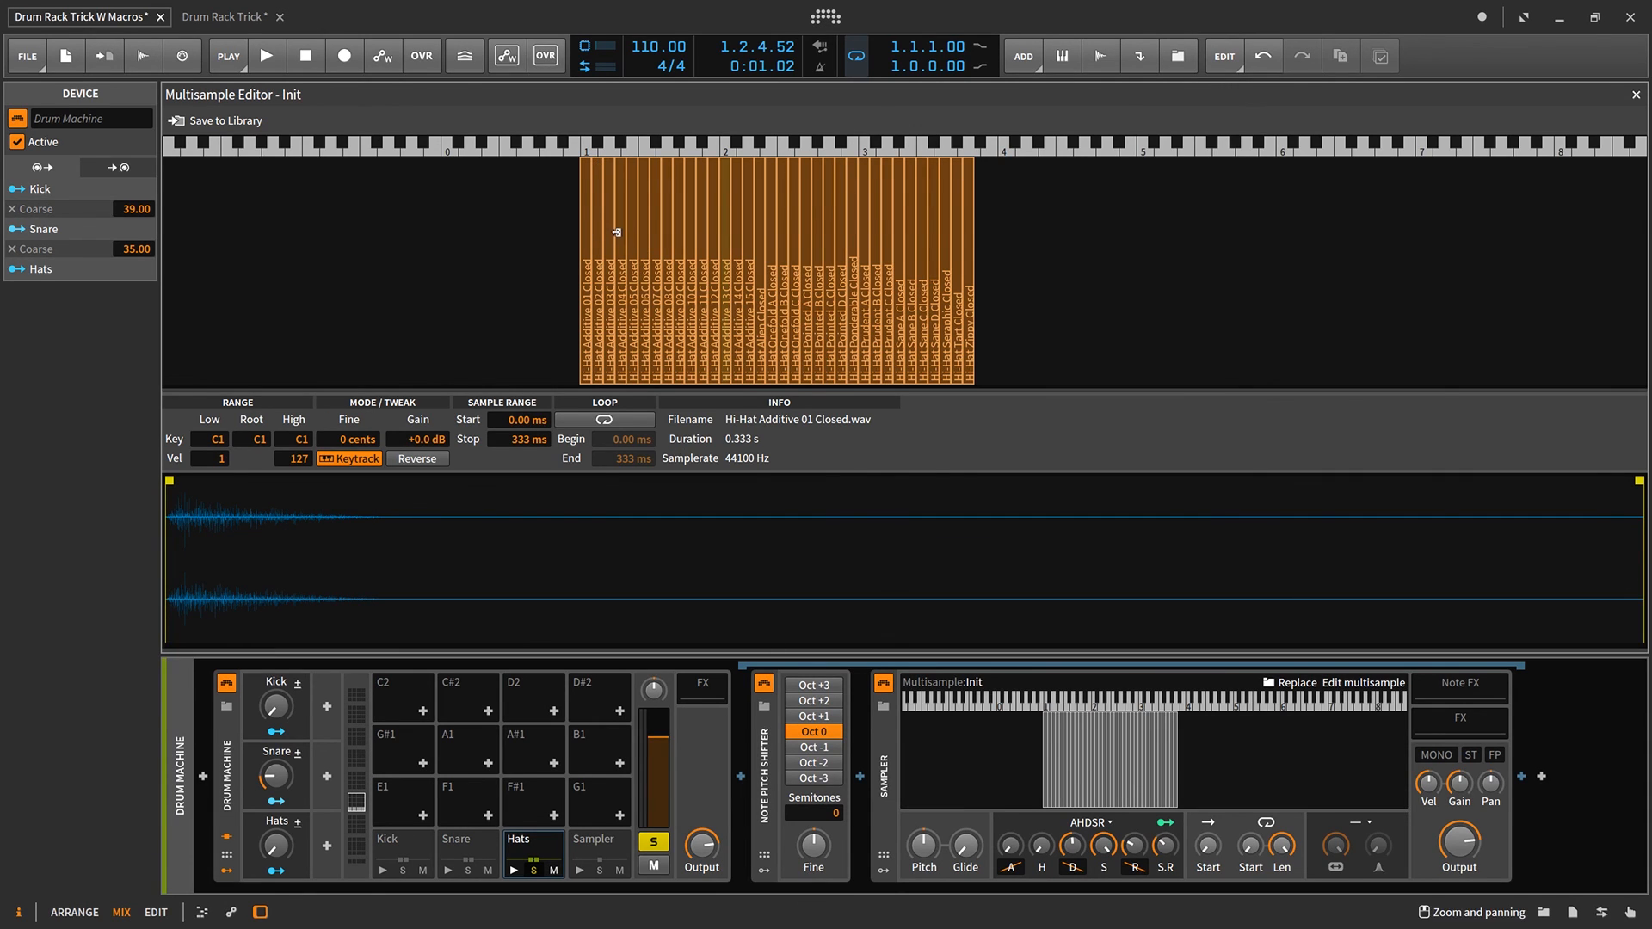
Set the Hats pad's Note Pitch Shifter to -2 semitones and play the loop to check the hat sound.
{"action": "double_click", "coordinate": [836, 815]}
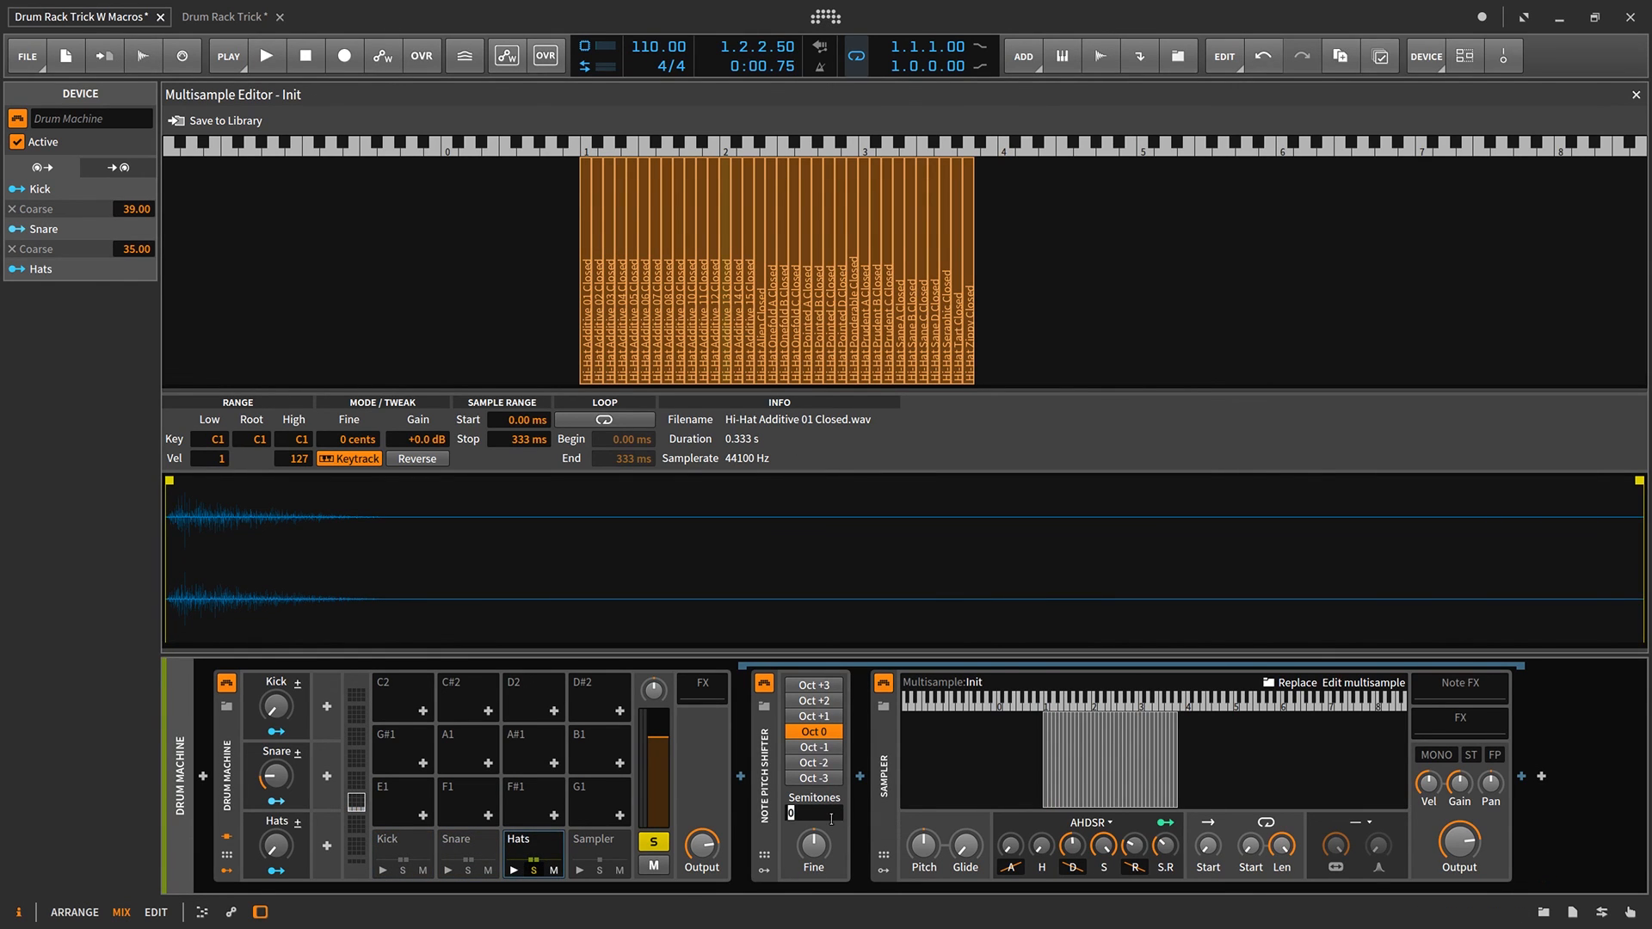
{"action": "type", "text": "-2"}
{"action": "key", "text": "Return"}
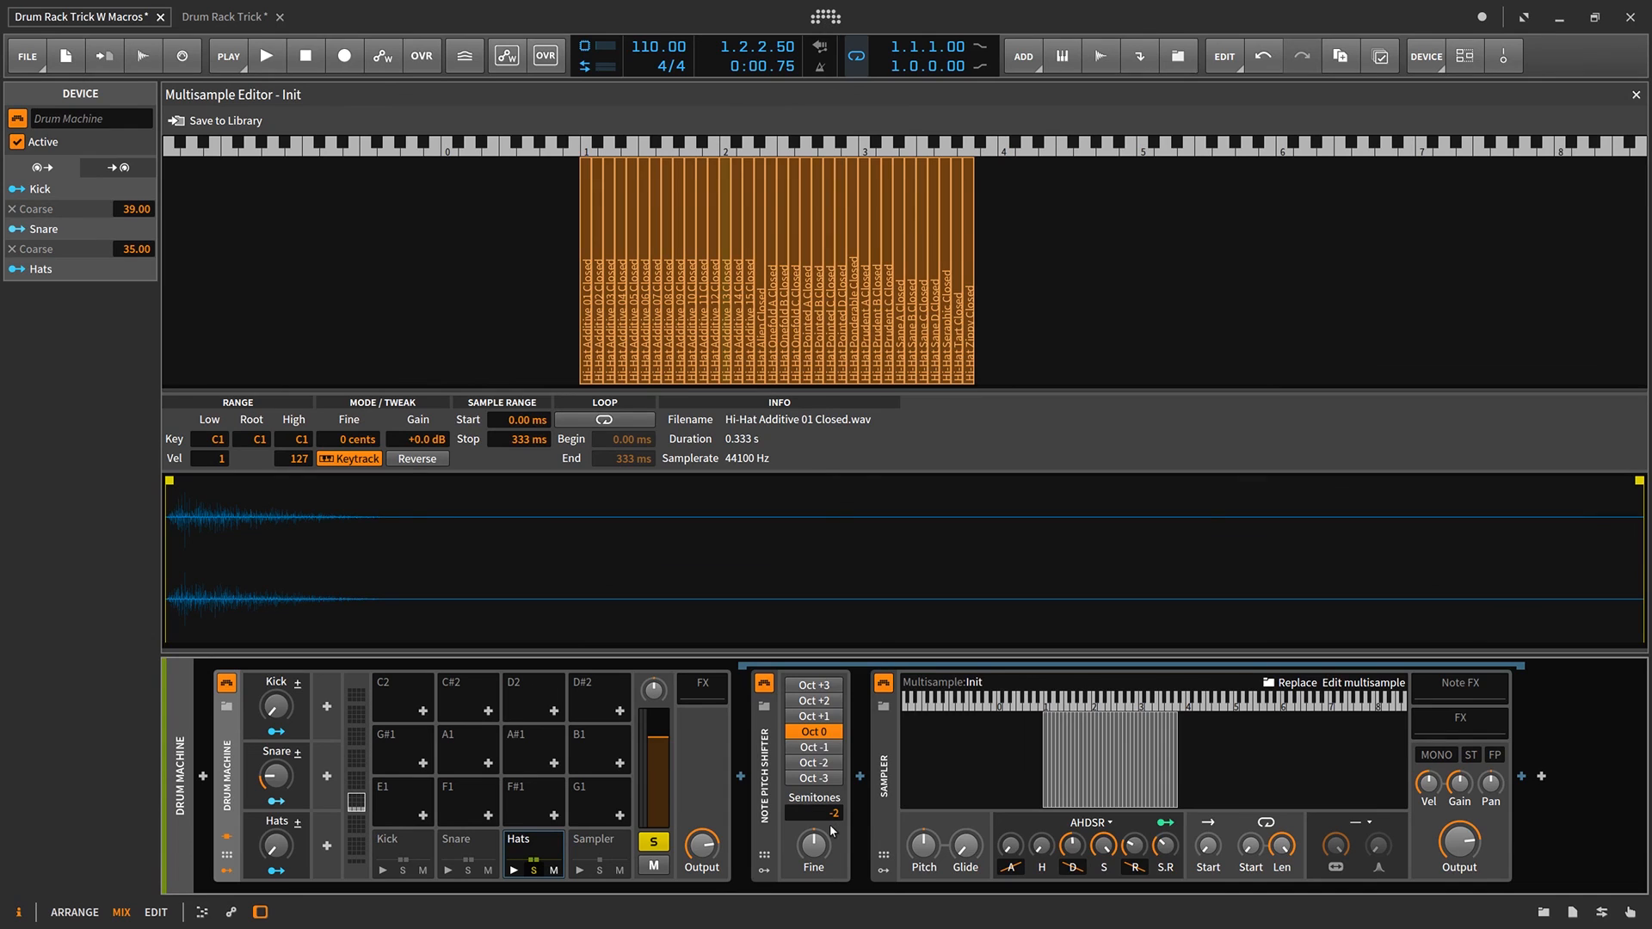
{"action": "left_click", "coordinate": [265, 53]}
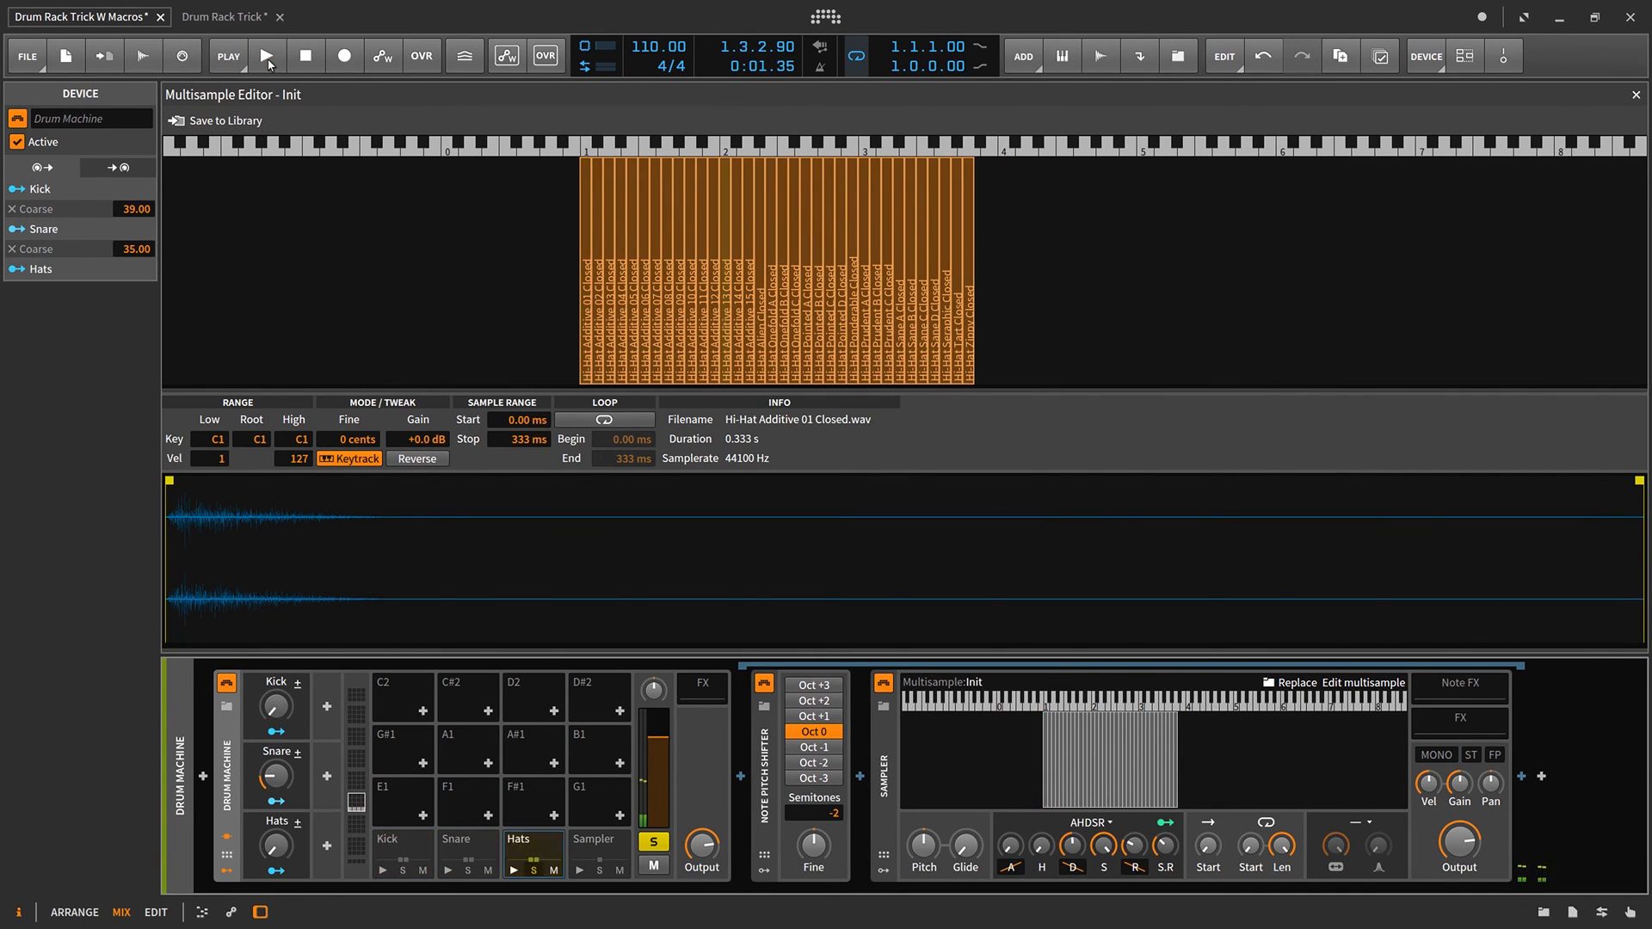
Assign the Hats macro to the Note Pitch Shifter's semitones with a modulation amount of 33 while the loop plays.
{"action": "left_click", "coordinate": [275, 870]}
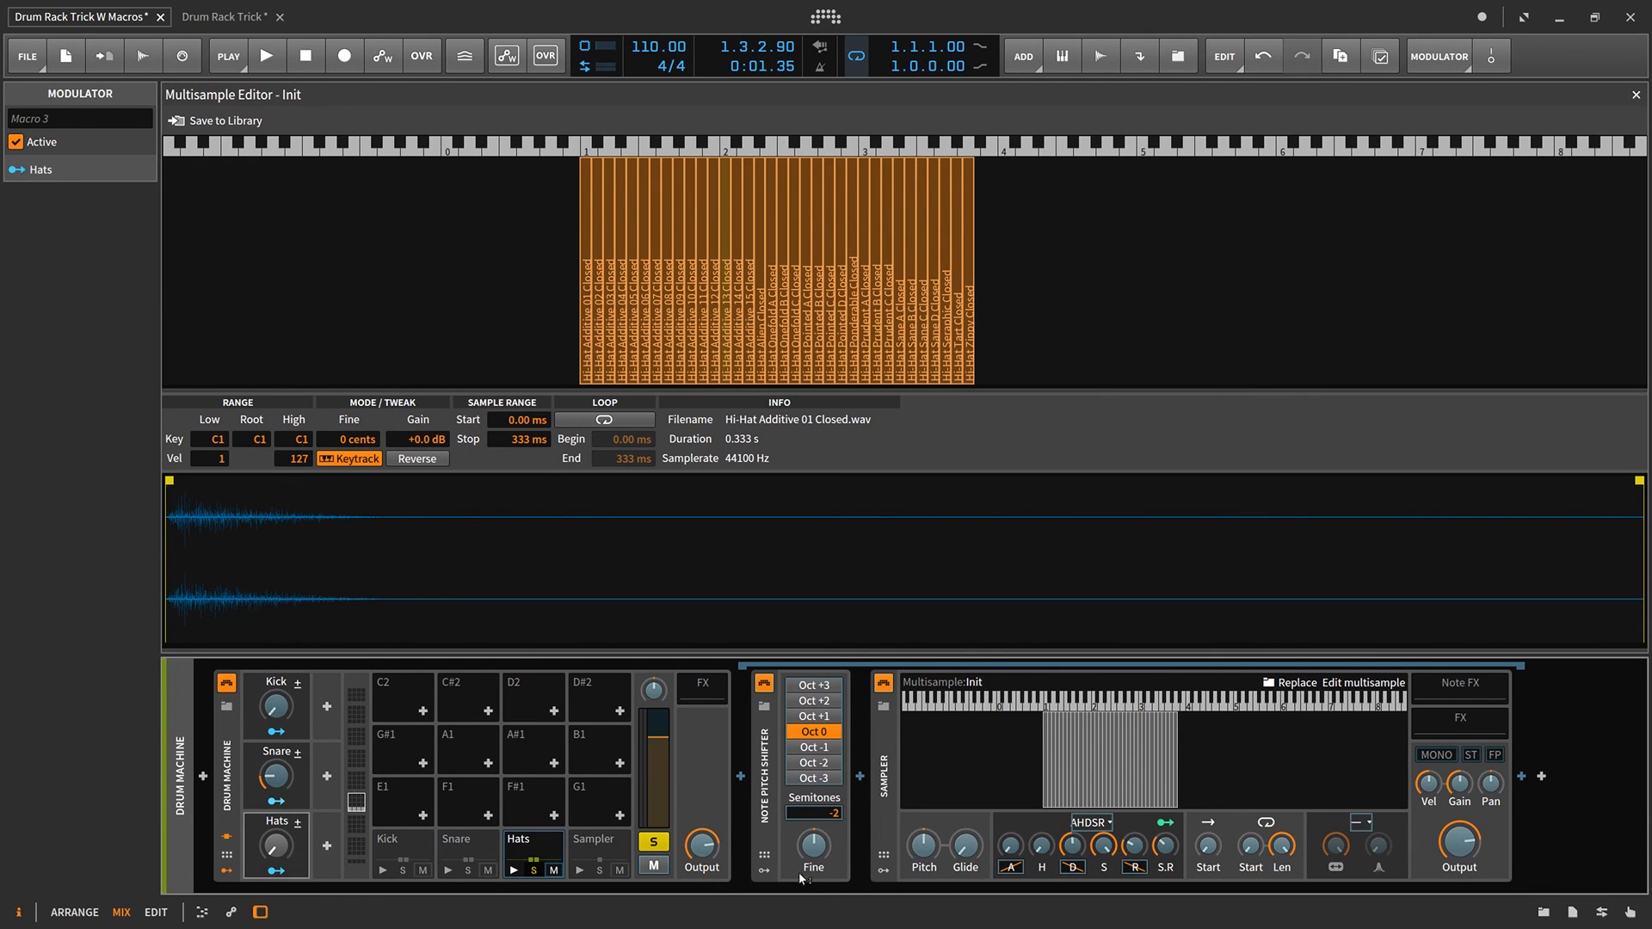
{"action": "left_click", "coordinate": [836, 814]}
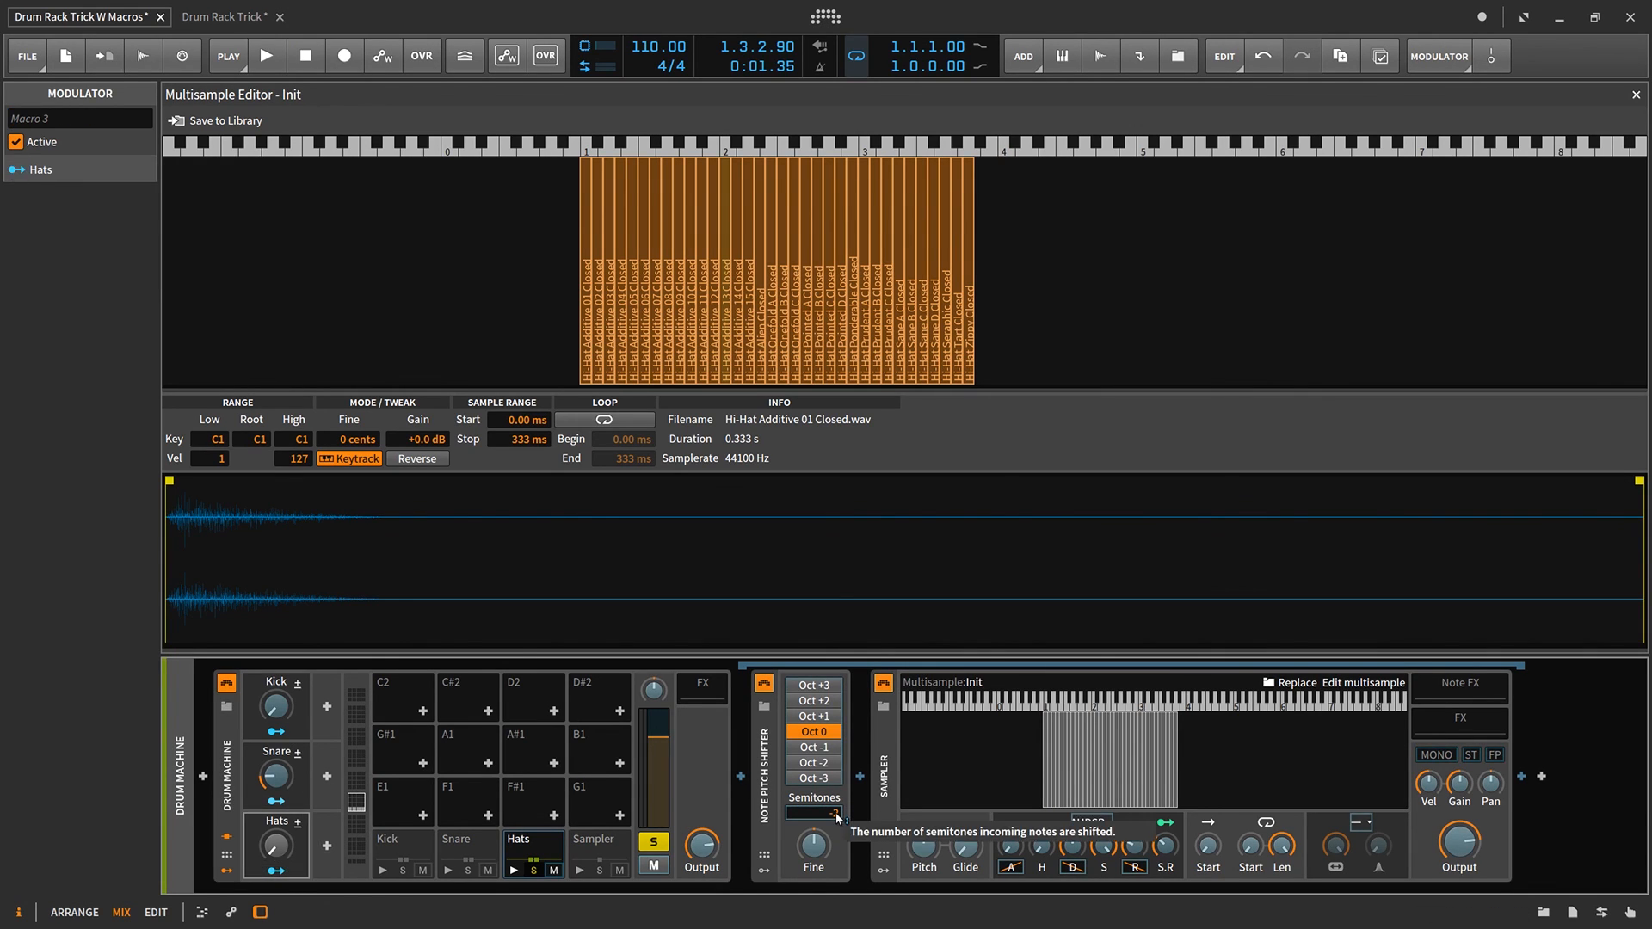
{"action": "key", "text": "space"}
{"action": "left_click_drag", "start_coordinate": [836, 814], "coordinate": [814, 857]}
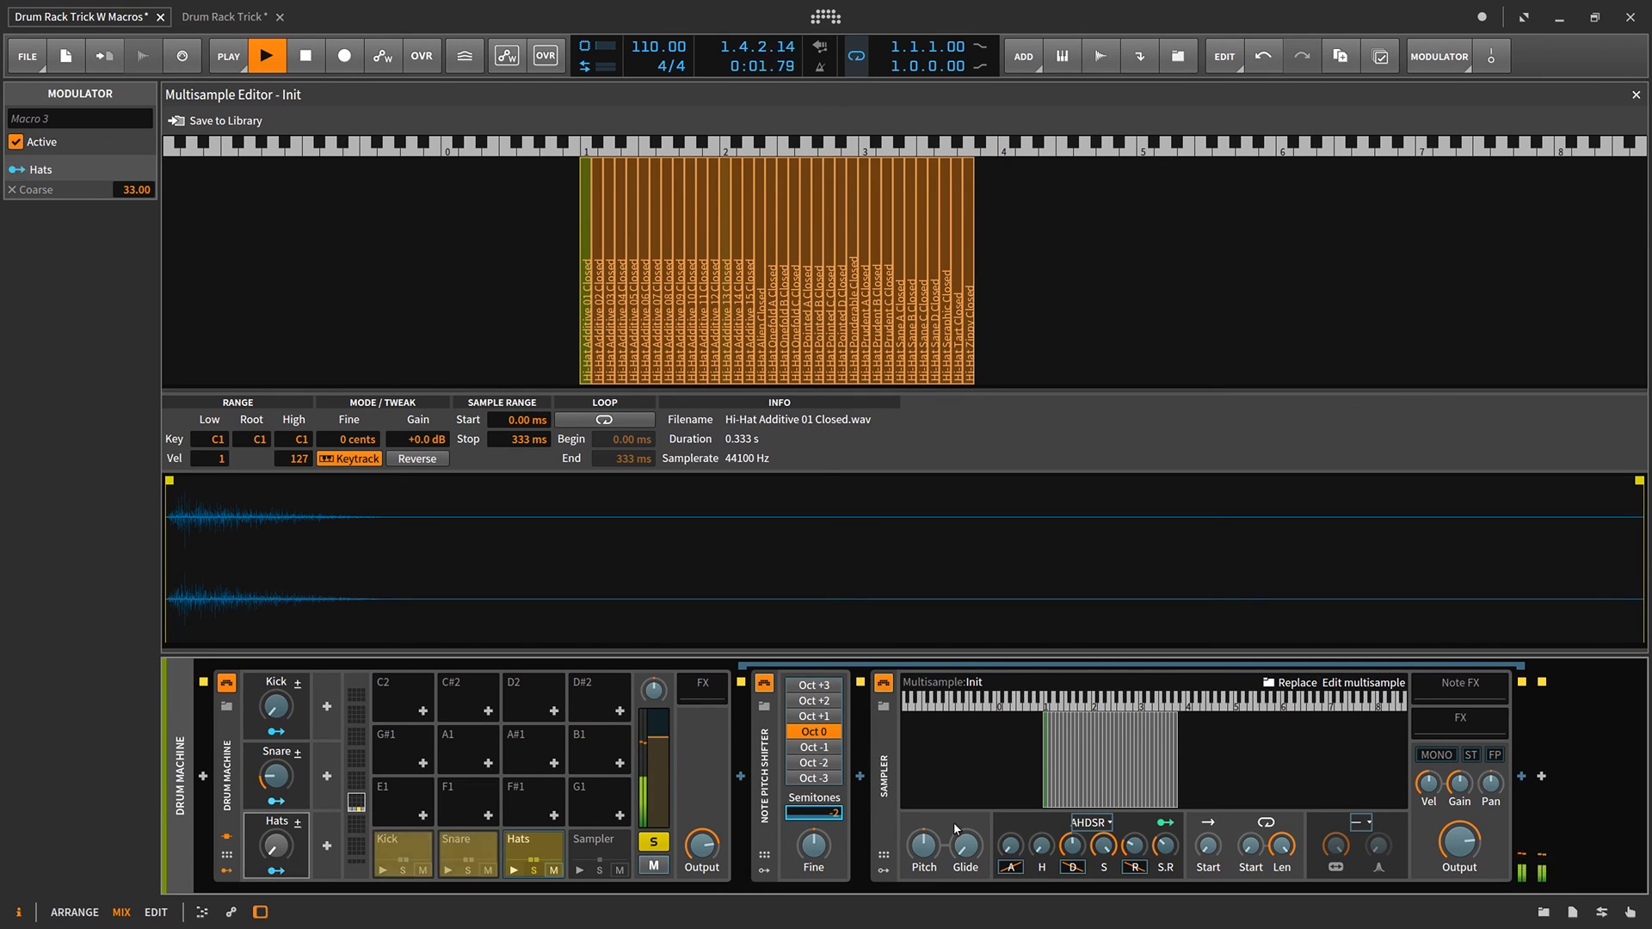
{"action": "left_click", "coordinate": [276, 870]}
{"action": "left_click", "coordinate": [277, 872]}
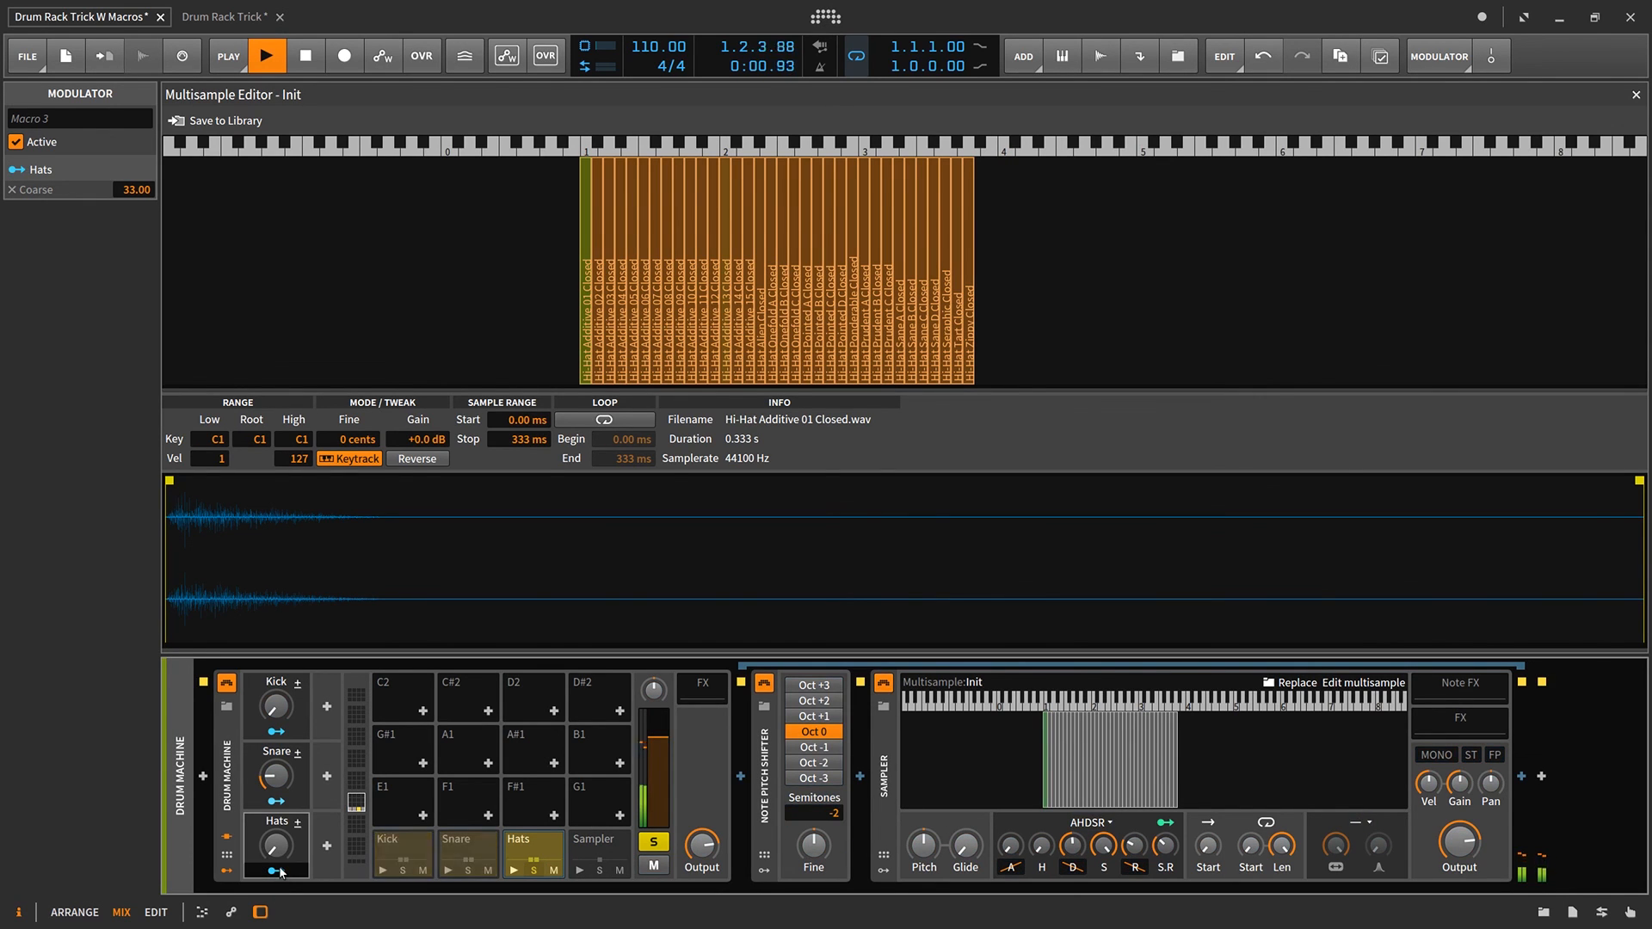
{"action": "left_click", "coordinate": [278, 872]}
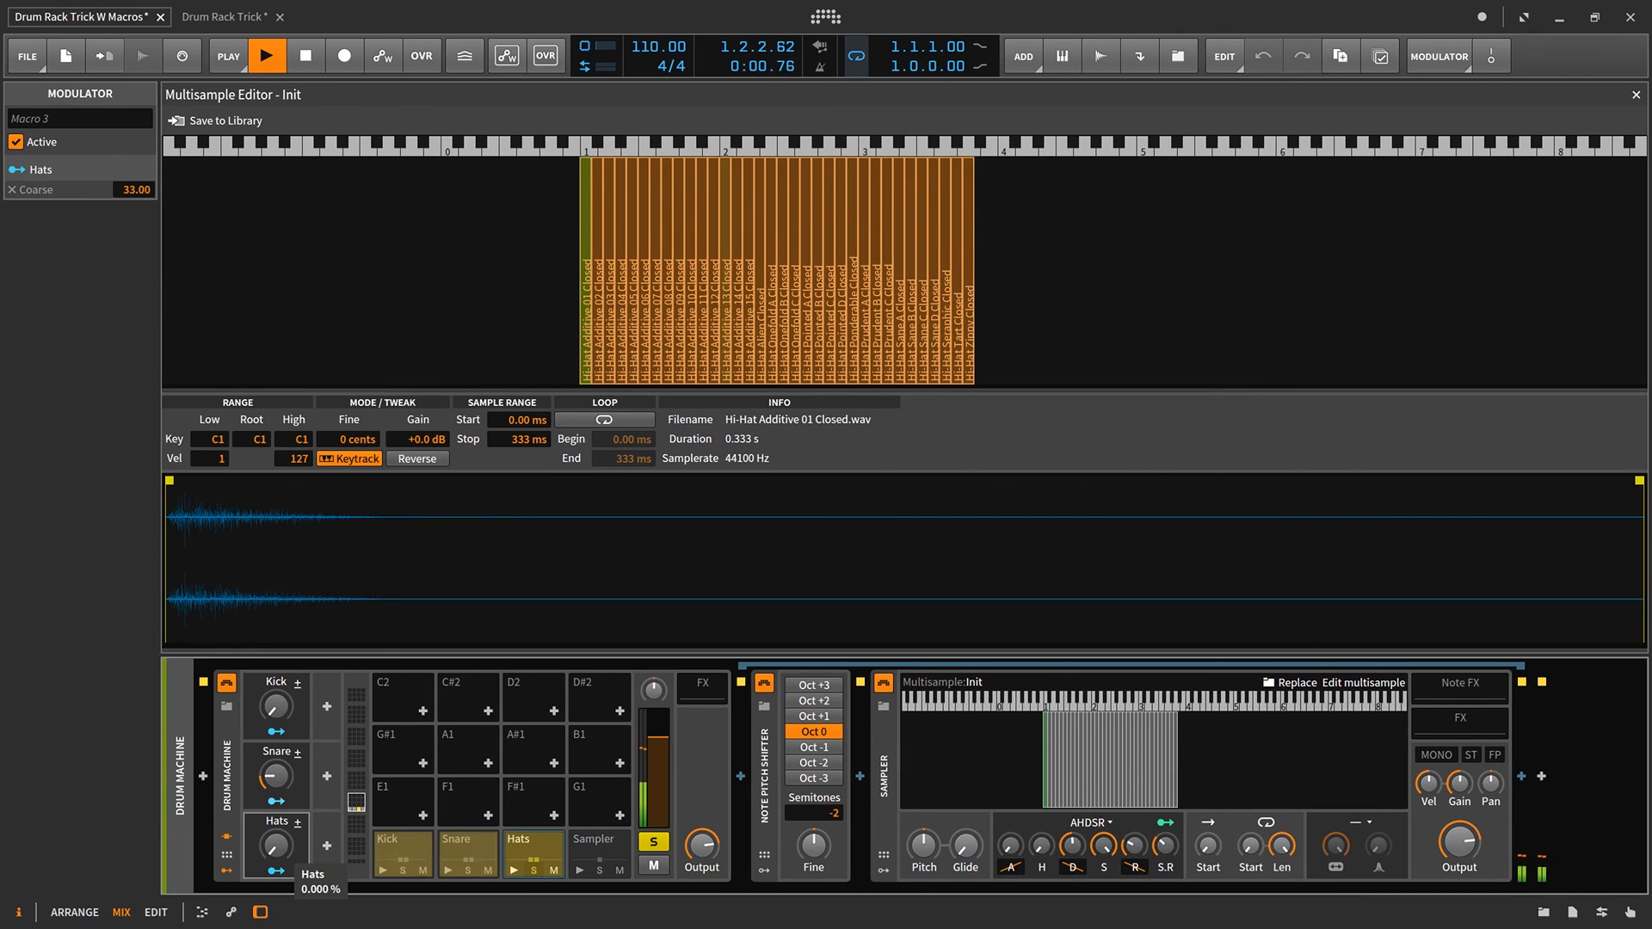
Sweep the Hats macro to 100% and back to 0%, try intermediate positions by ear, and stop playback.
{"action": "left_click_drag", "start_coordinate": [276, 846], "coordinate": [276, 736]}
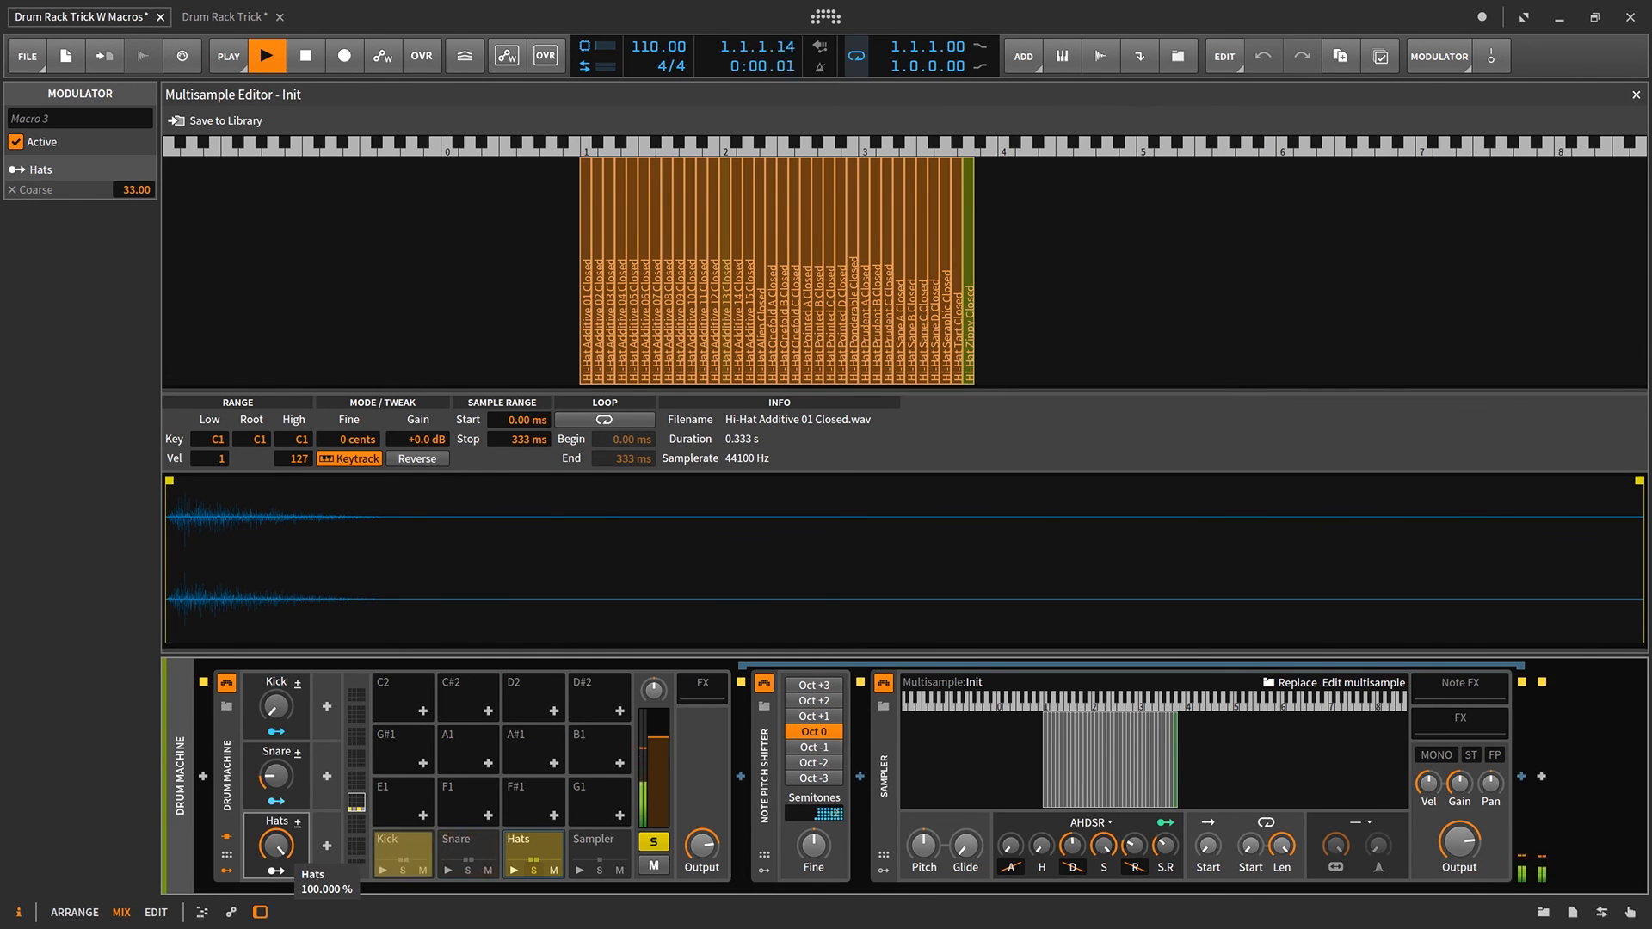
{"action": "left_click_drag", "start_coordinate": [278, 847], "coordinate": [278, 925]}
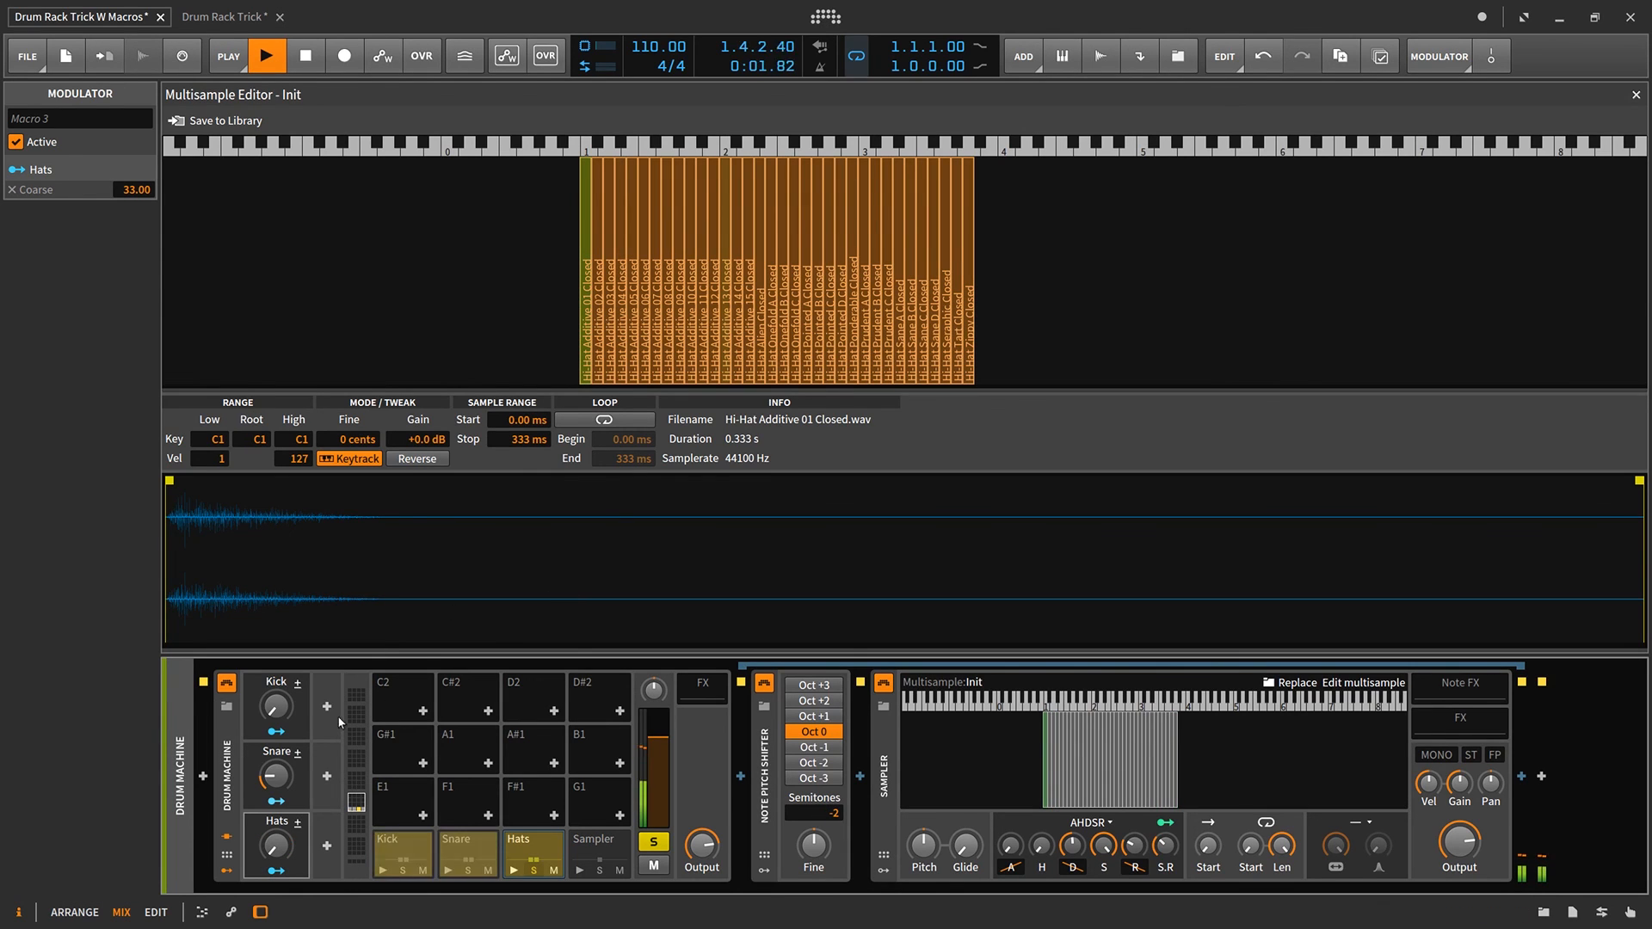
{"action": "left_click_drag", "start_coordinate": [283, 853], "coordinate": [283, 795]}
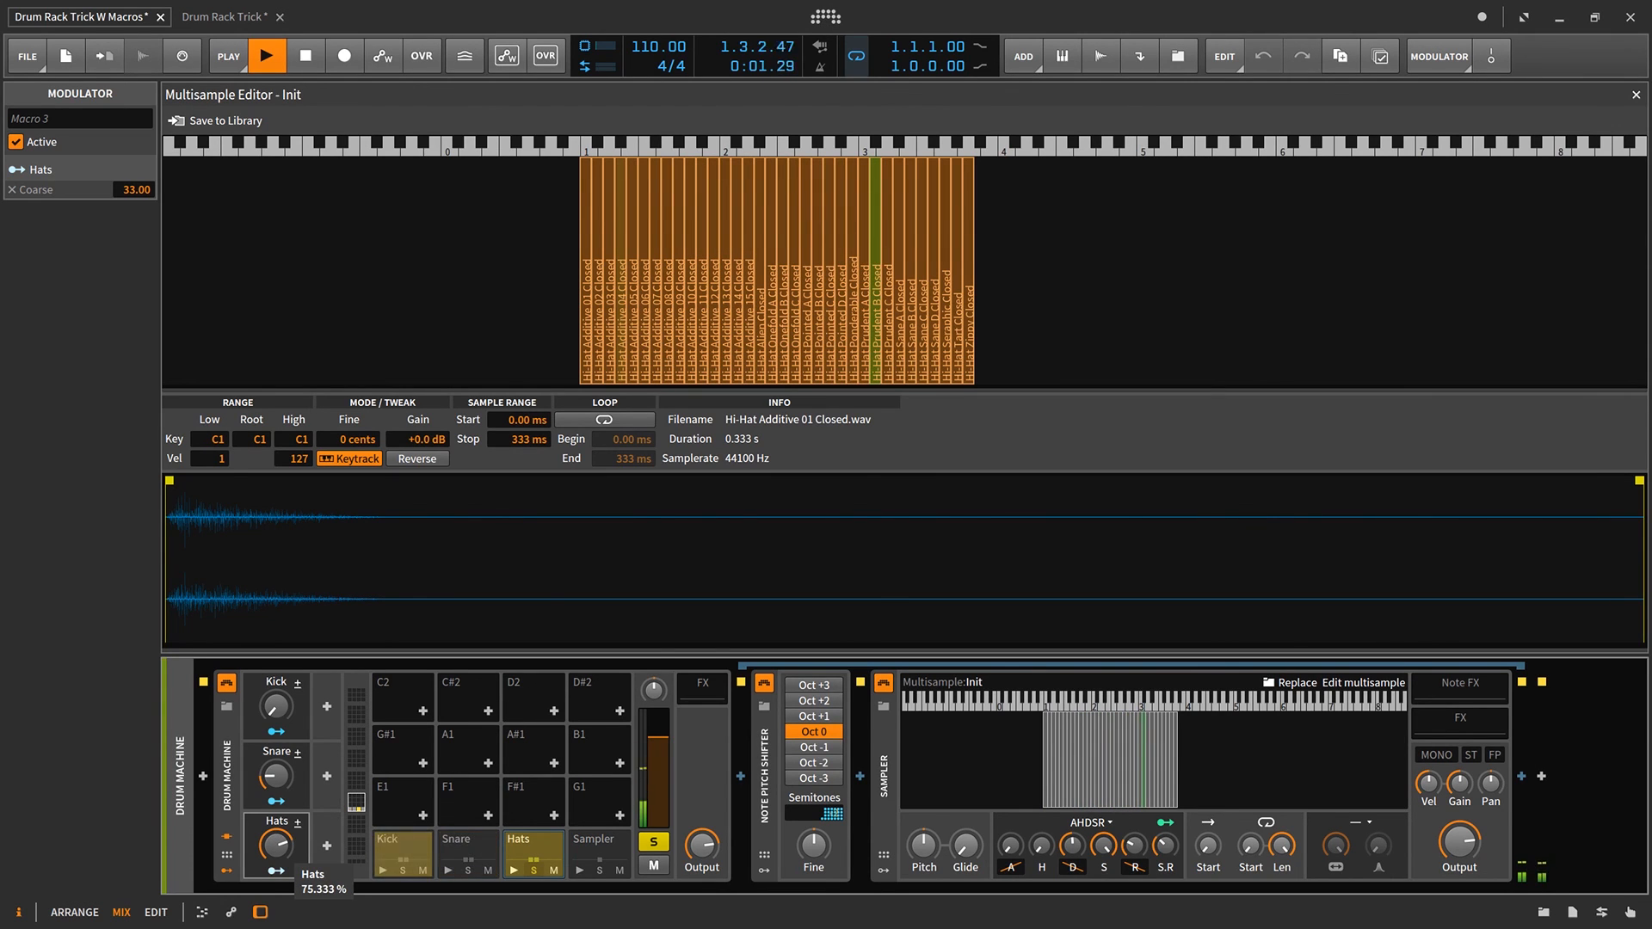
{"action": "left_click_drag", "start_coordinate": [283, 853], "coordinate": [283, 867]}
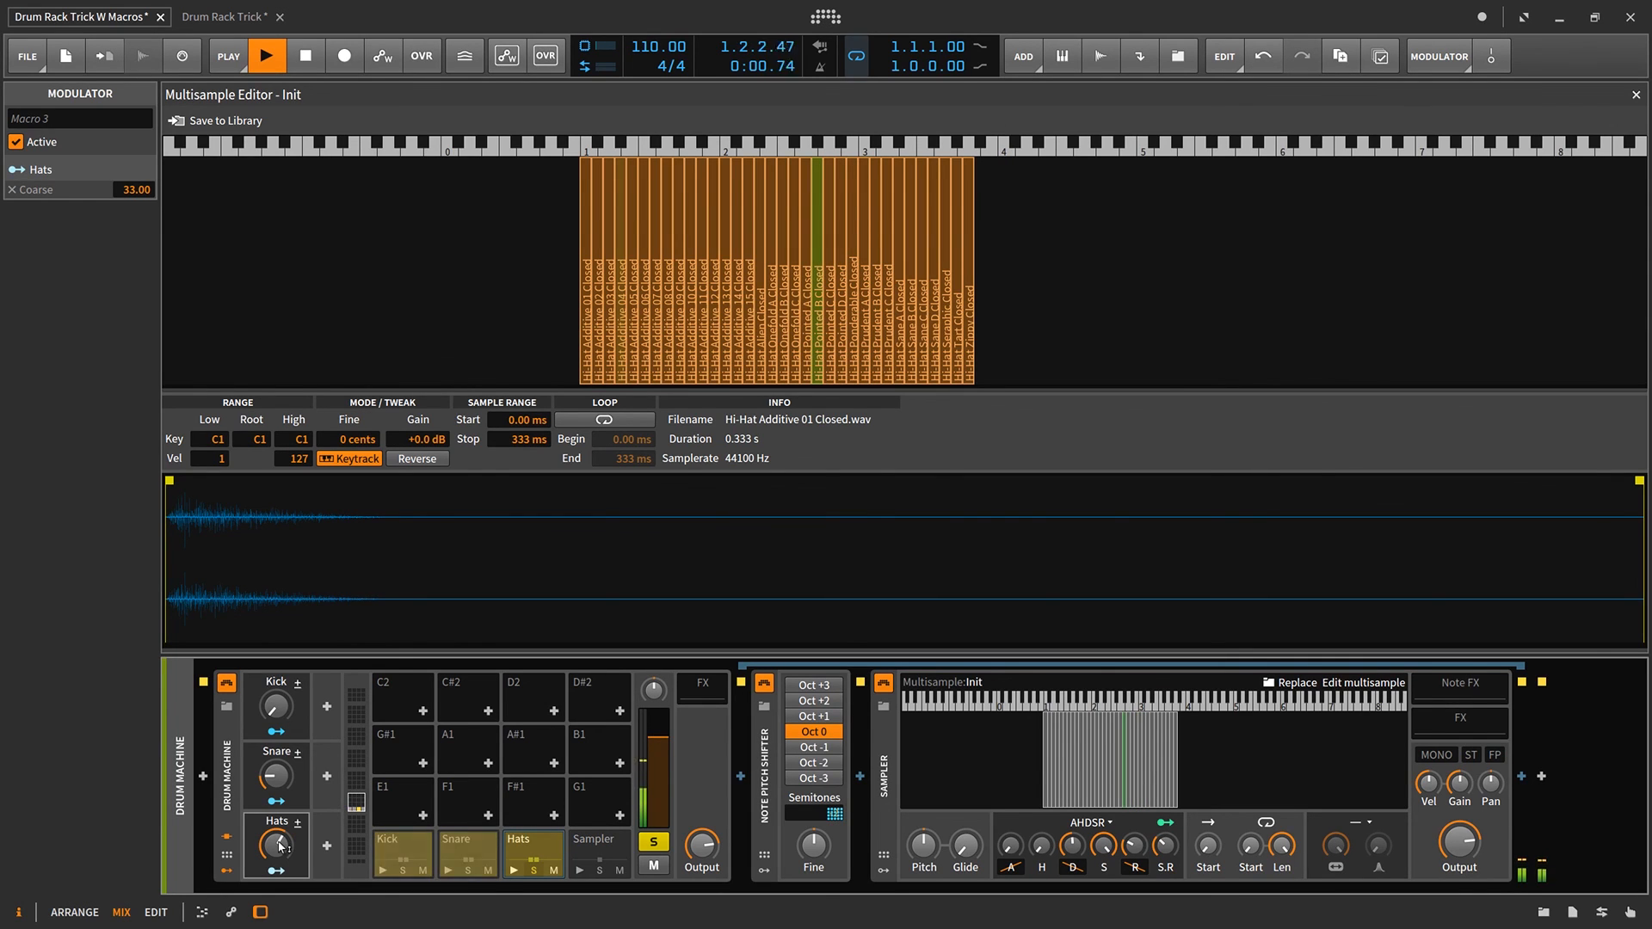
{"action": "mouse_move", "coordinate": [279, 846]}
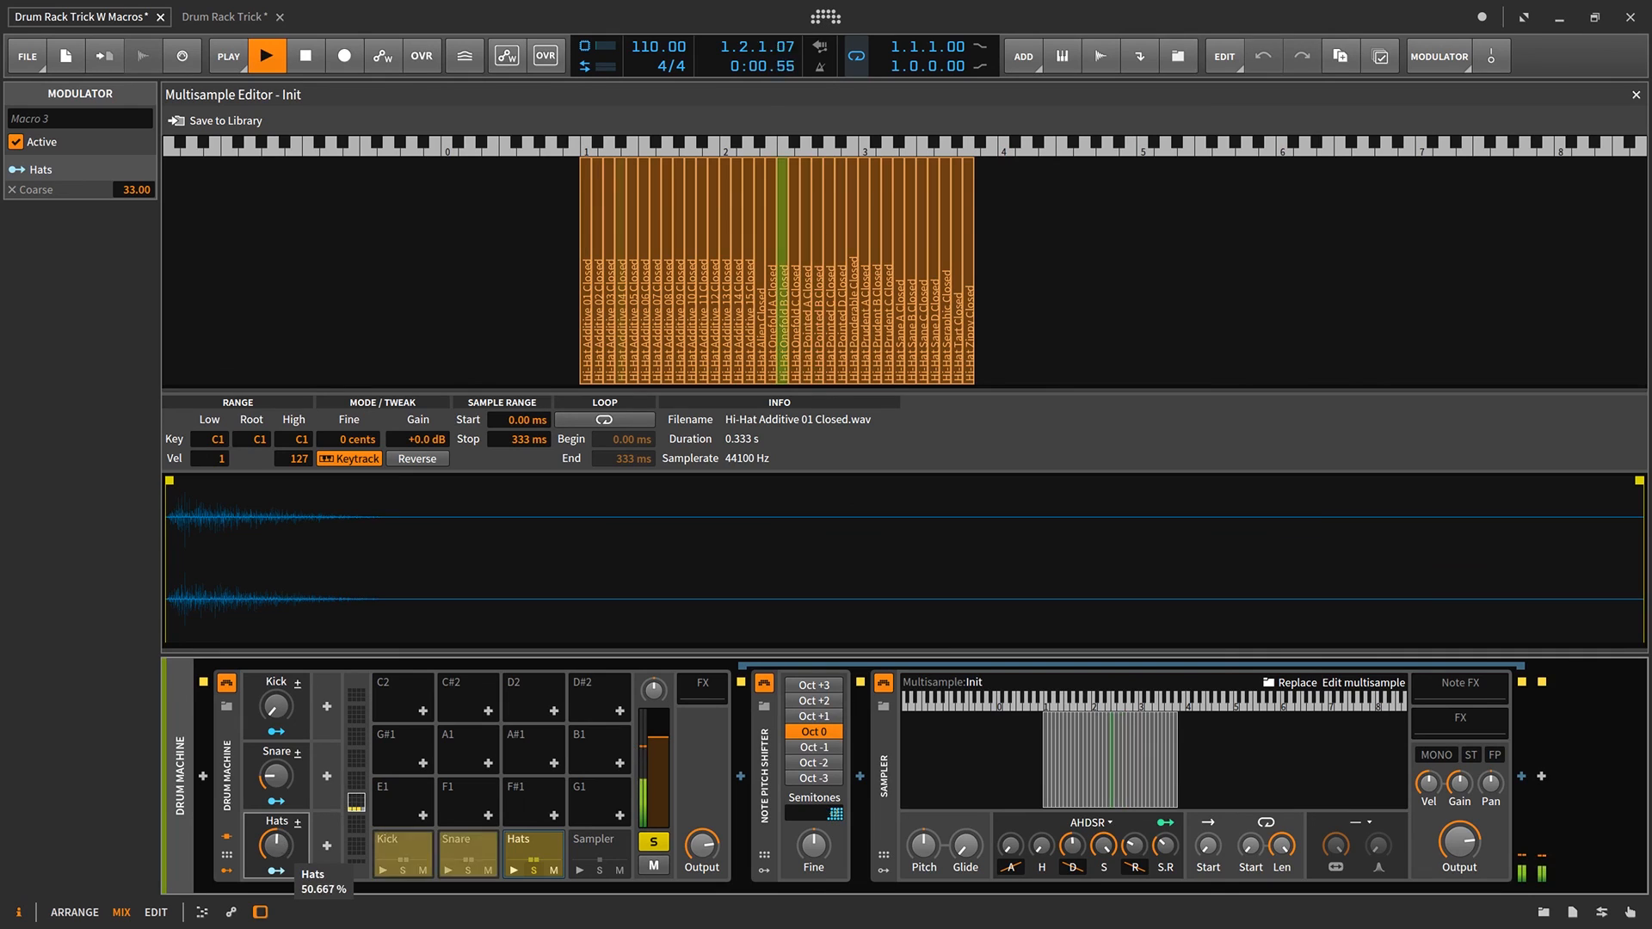
{"action": "key", "text": "space"}
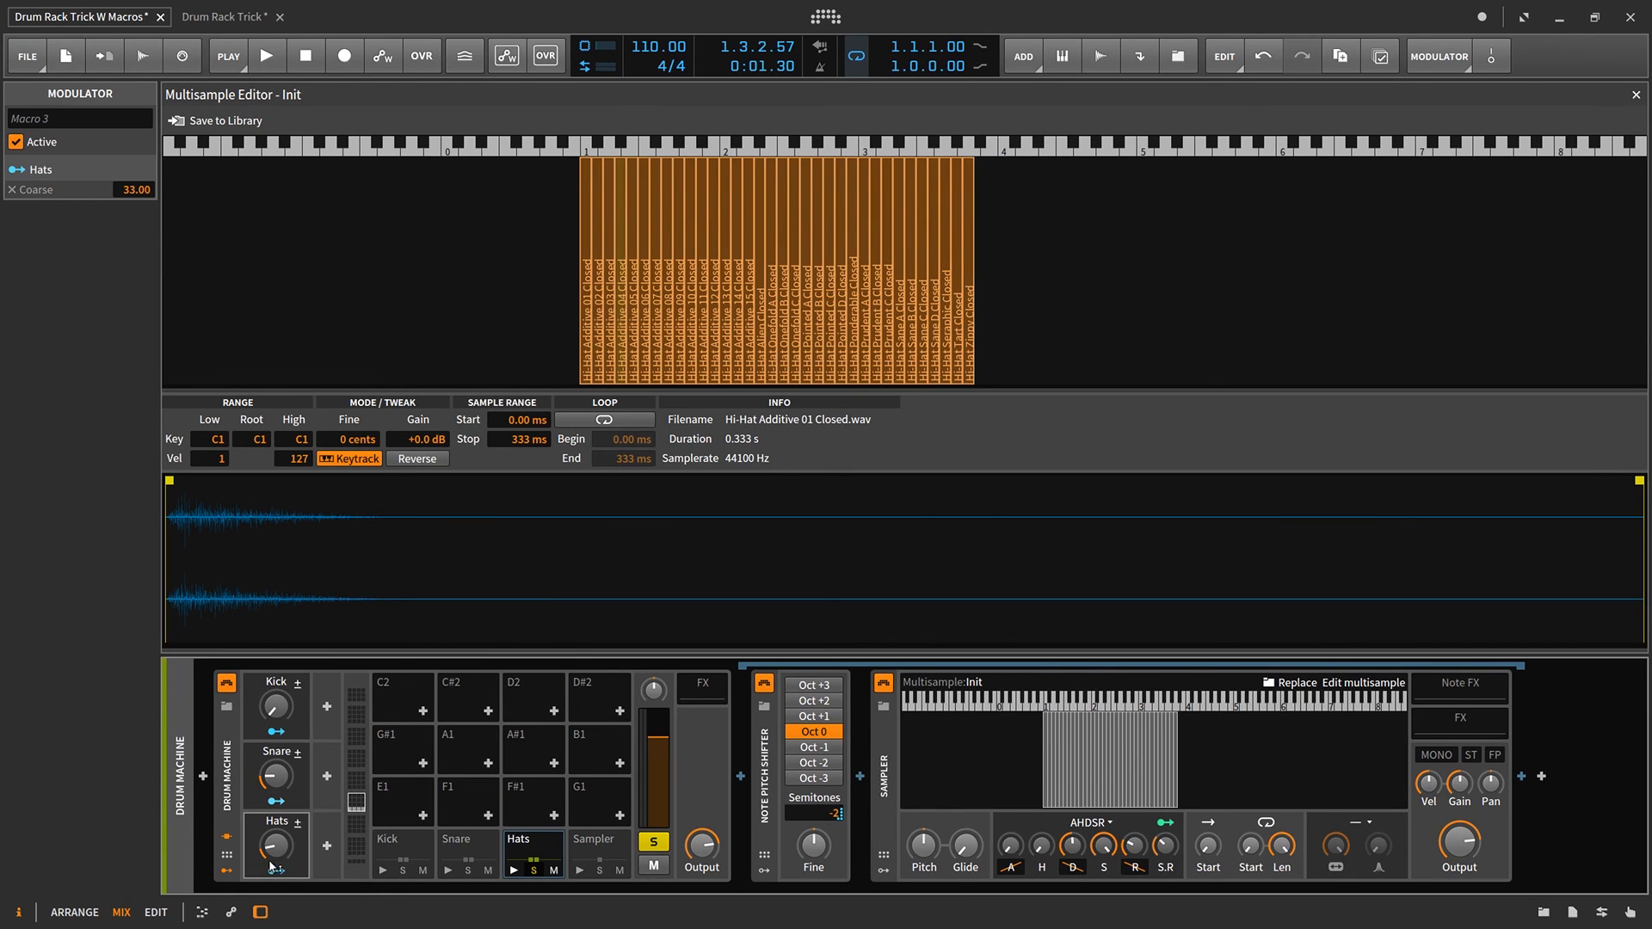
Raise the Hats macro from its minimum to 100% and select the macro to inspect its Coarse modulation amount.
{"action": "mouse_move", "coordinate": [274, 858]}
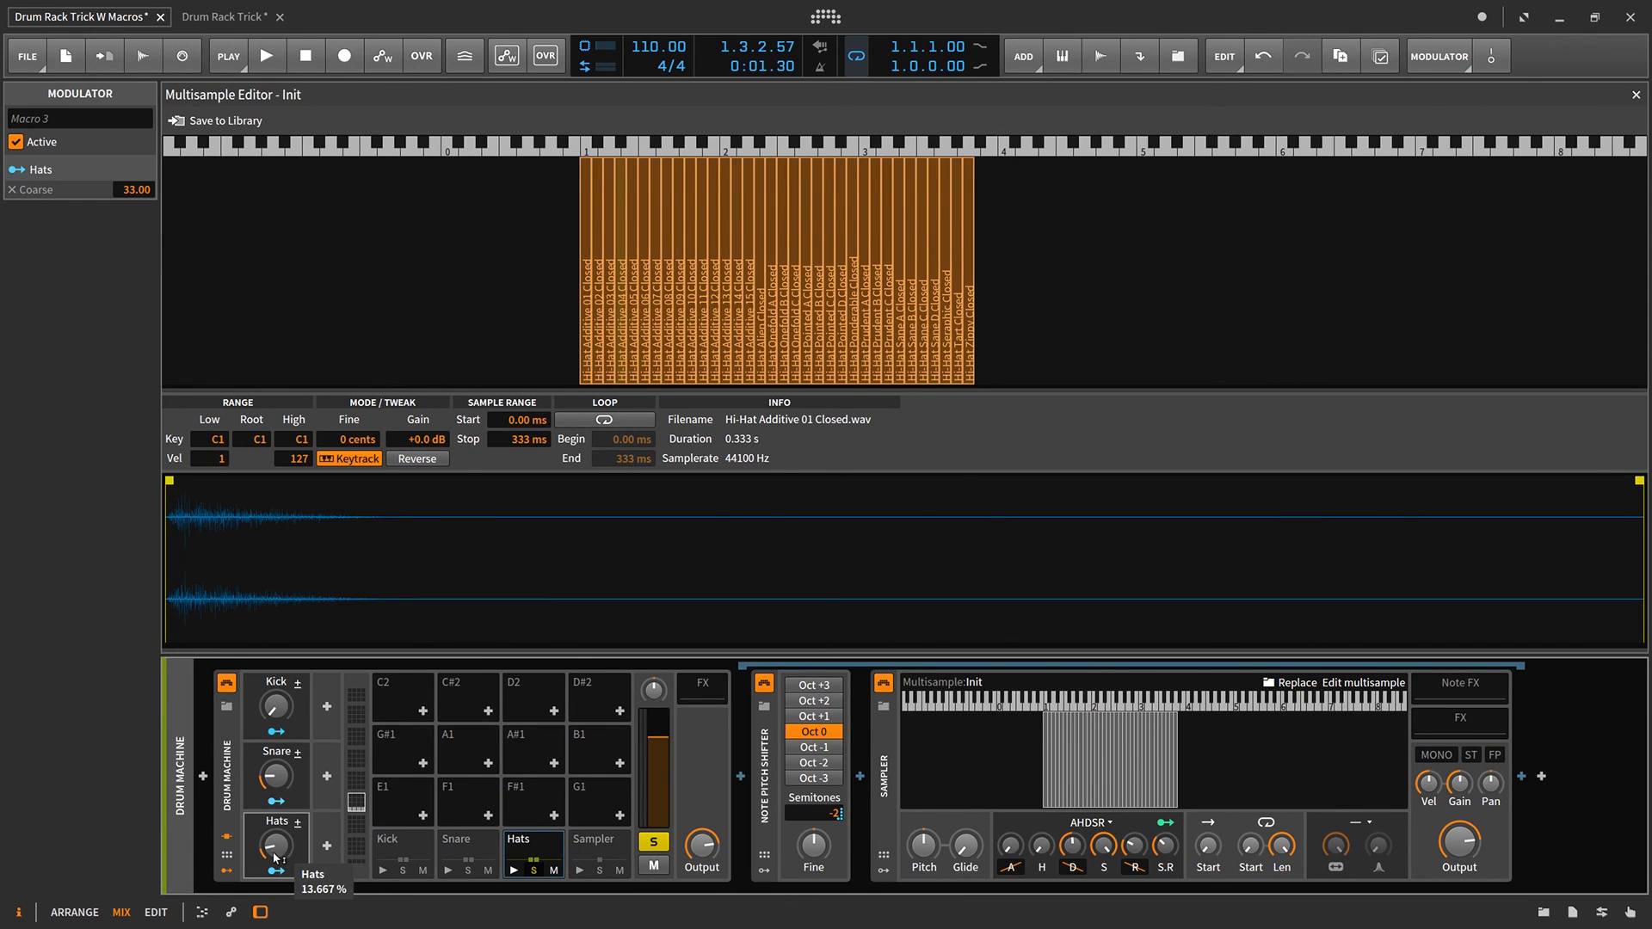
{"action": "left_click_drag", "start_coordinate": [274, 858], "coordinate": [275, 779]}
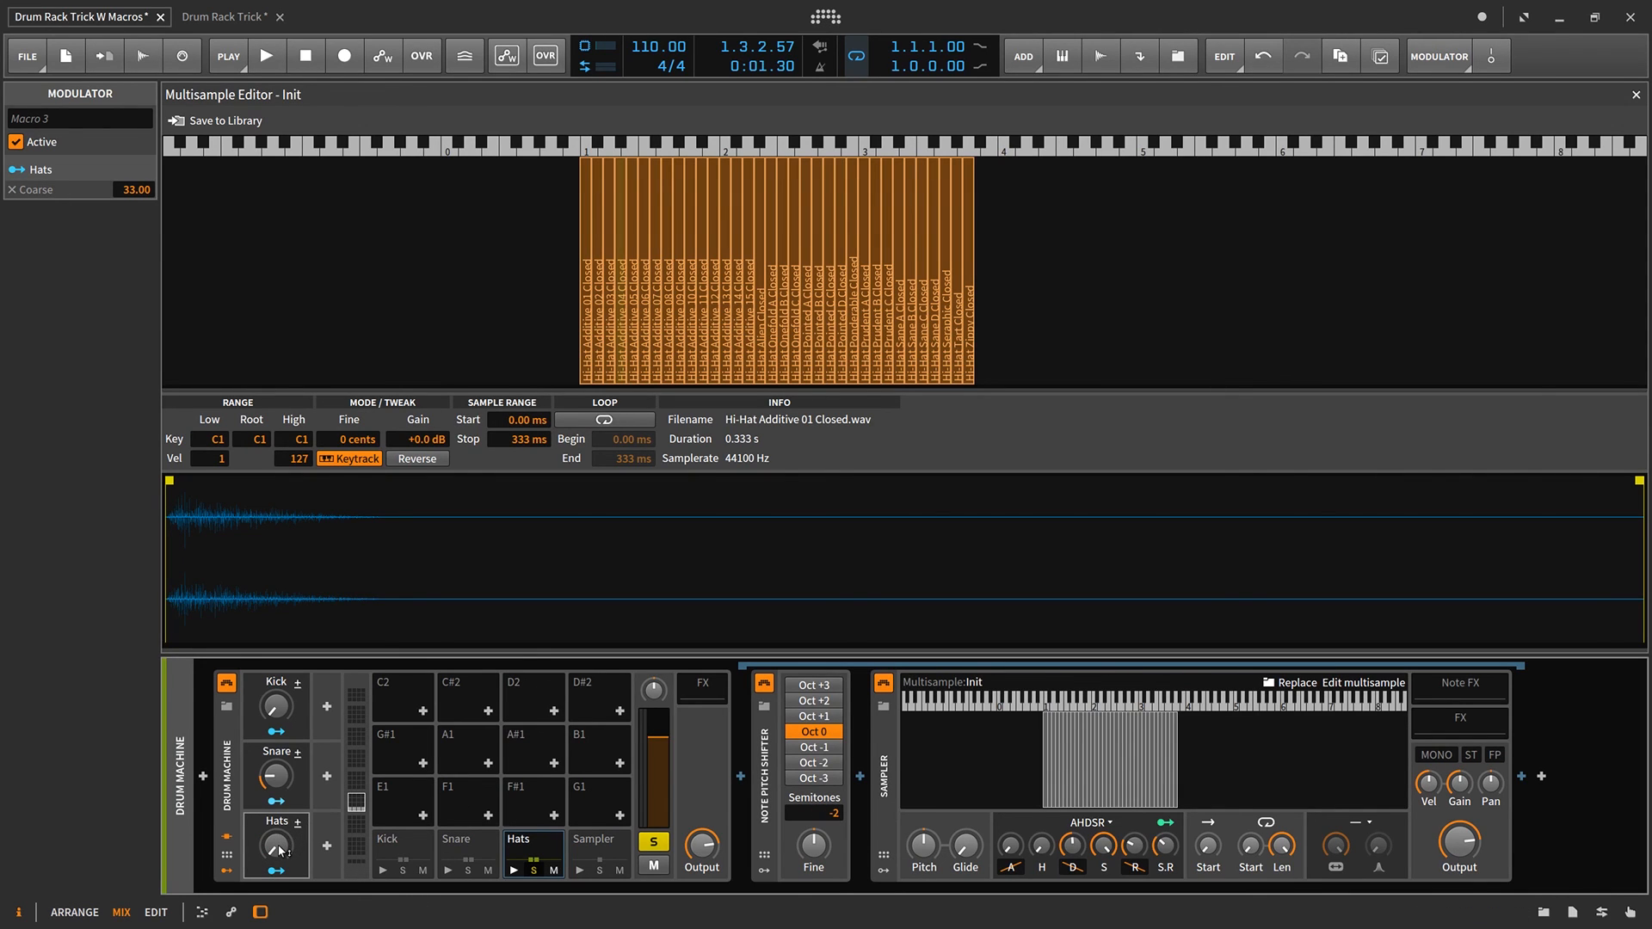
{"action": "mouse_move", "coordinate": [280, 852]}
{"action": "left_click_drag", "start_coordinate": [280, 851], "coordinate": [280, 676]}
{"action": "left_click", "coordinate": [554, 845]}
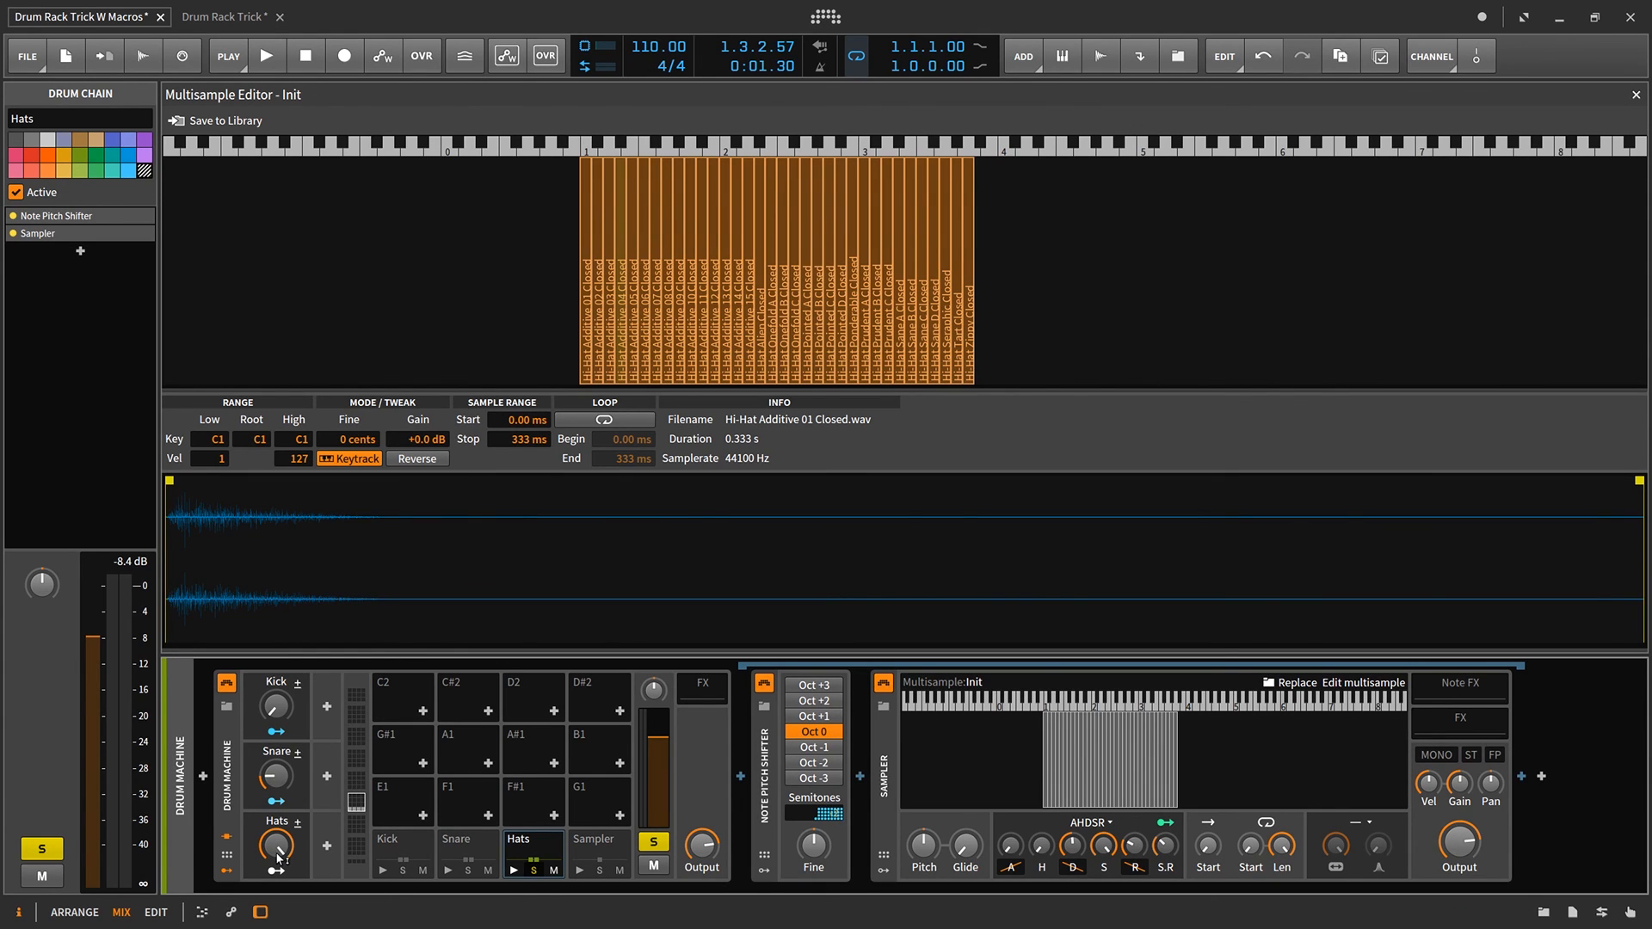
{"action": "mouse_move", "coordinate": [277, 856]}
{"action": "left_click", "coordinate": [305, 852]}
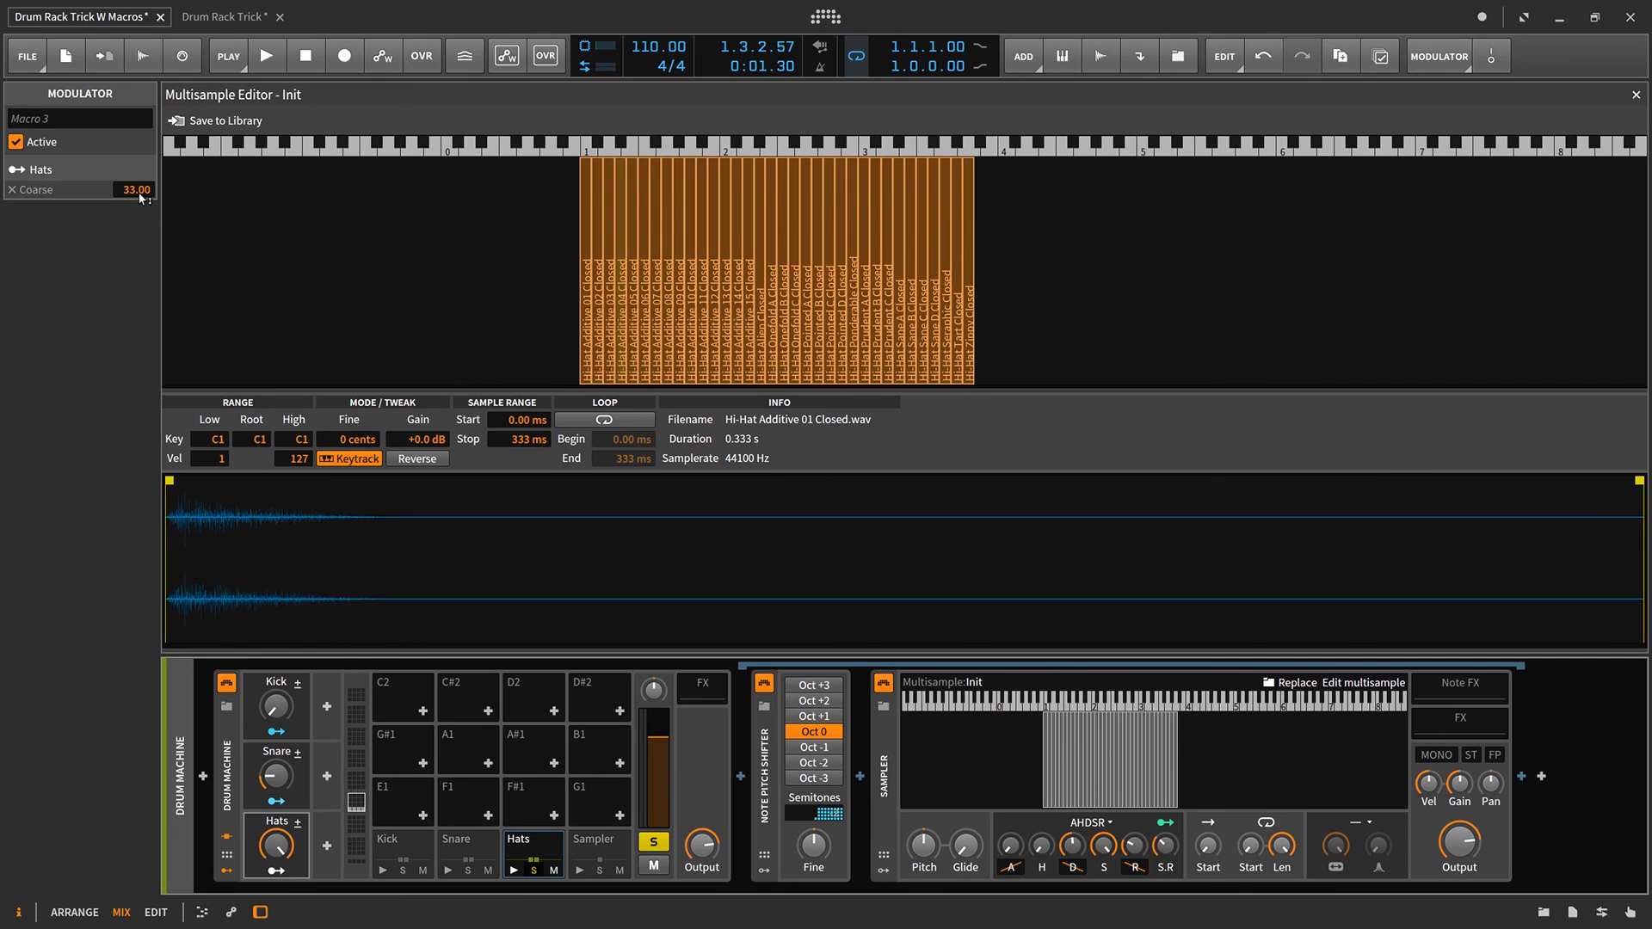
Assign the Kick macro to the Kick pad's Note Pitch Shifter semitones with a modulation amount of 39.
{"action": "left_click", "coordinate": [276, 707]}
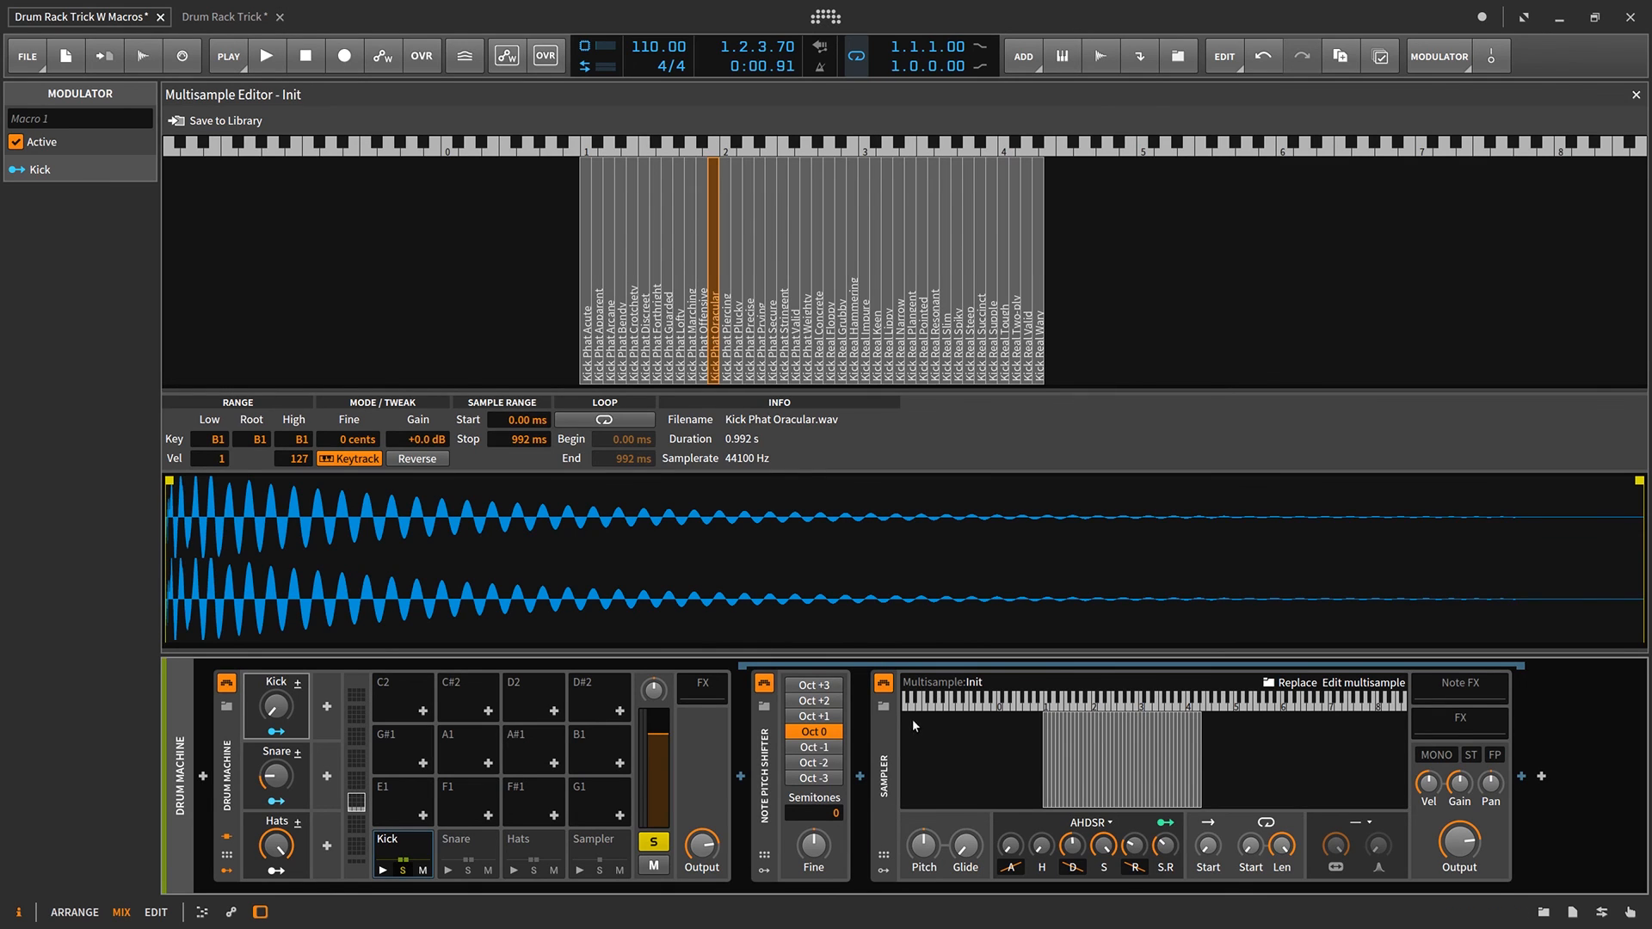
{"action": "left_click", "coordinate": [284, 734]}
{"action": "left_click_drag", "start_coordinate": [923, 846], "coordinate": [923, 817]}
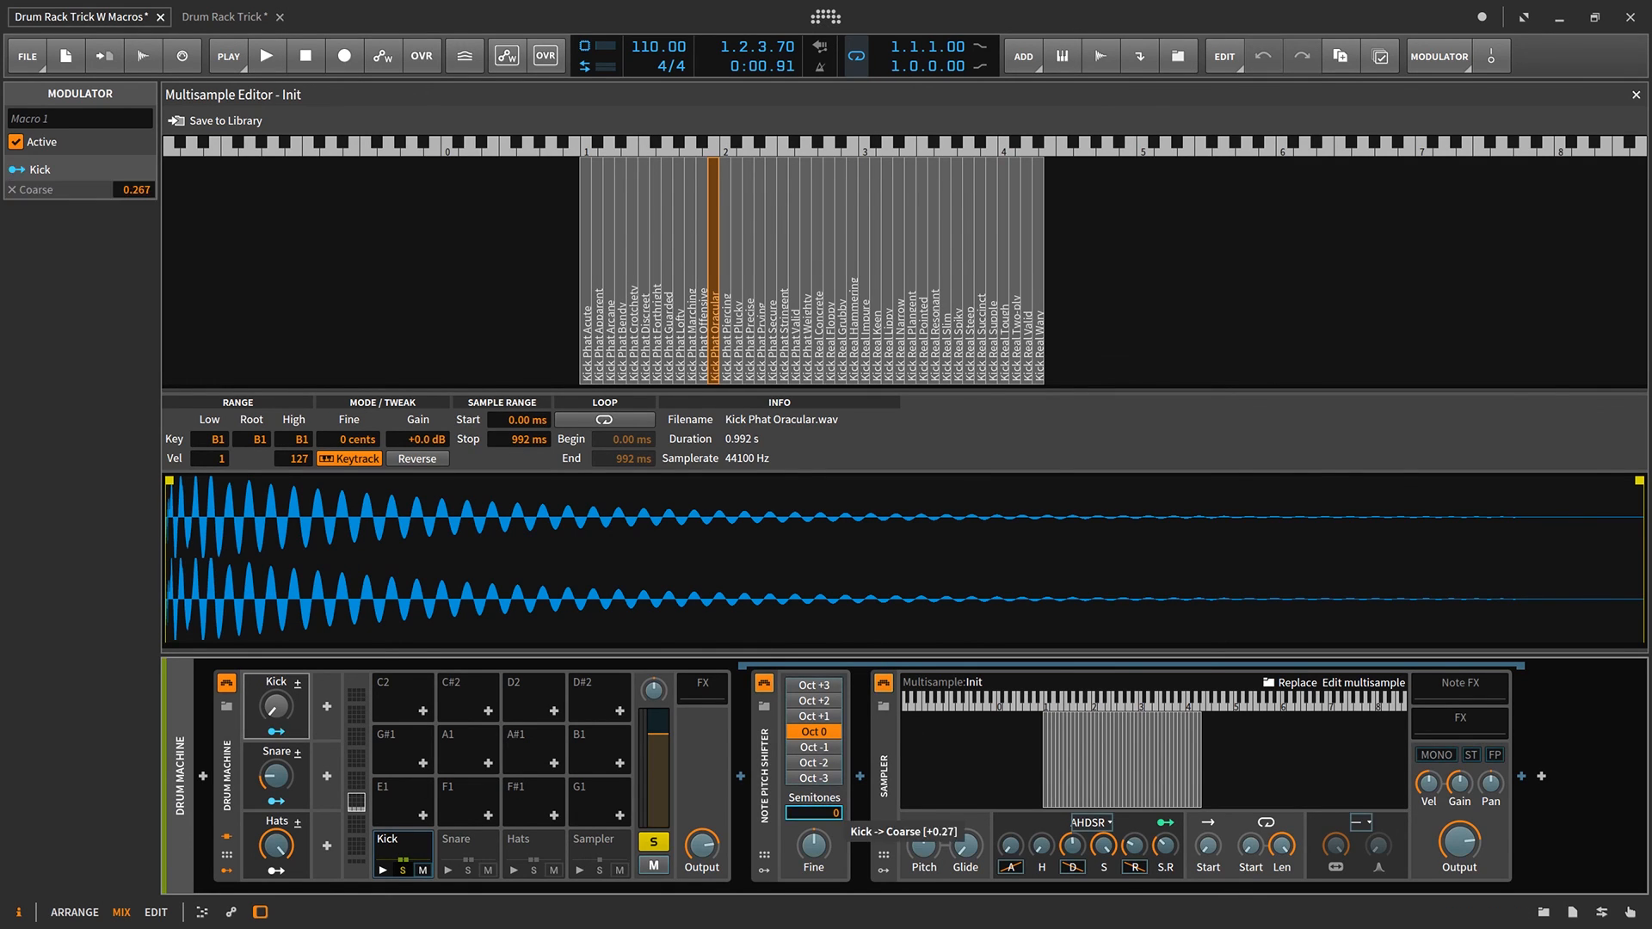
{"action": "mouse_move", "coordinate": [813, 809]}
{"action": "left_mouse_down"}
{"action": "mouse_move", "coordinate": [814, 642]}
{"action": "mouse_move", "coordinate": [836, 821]}
{"action": "left_mouse_up"}
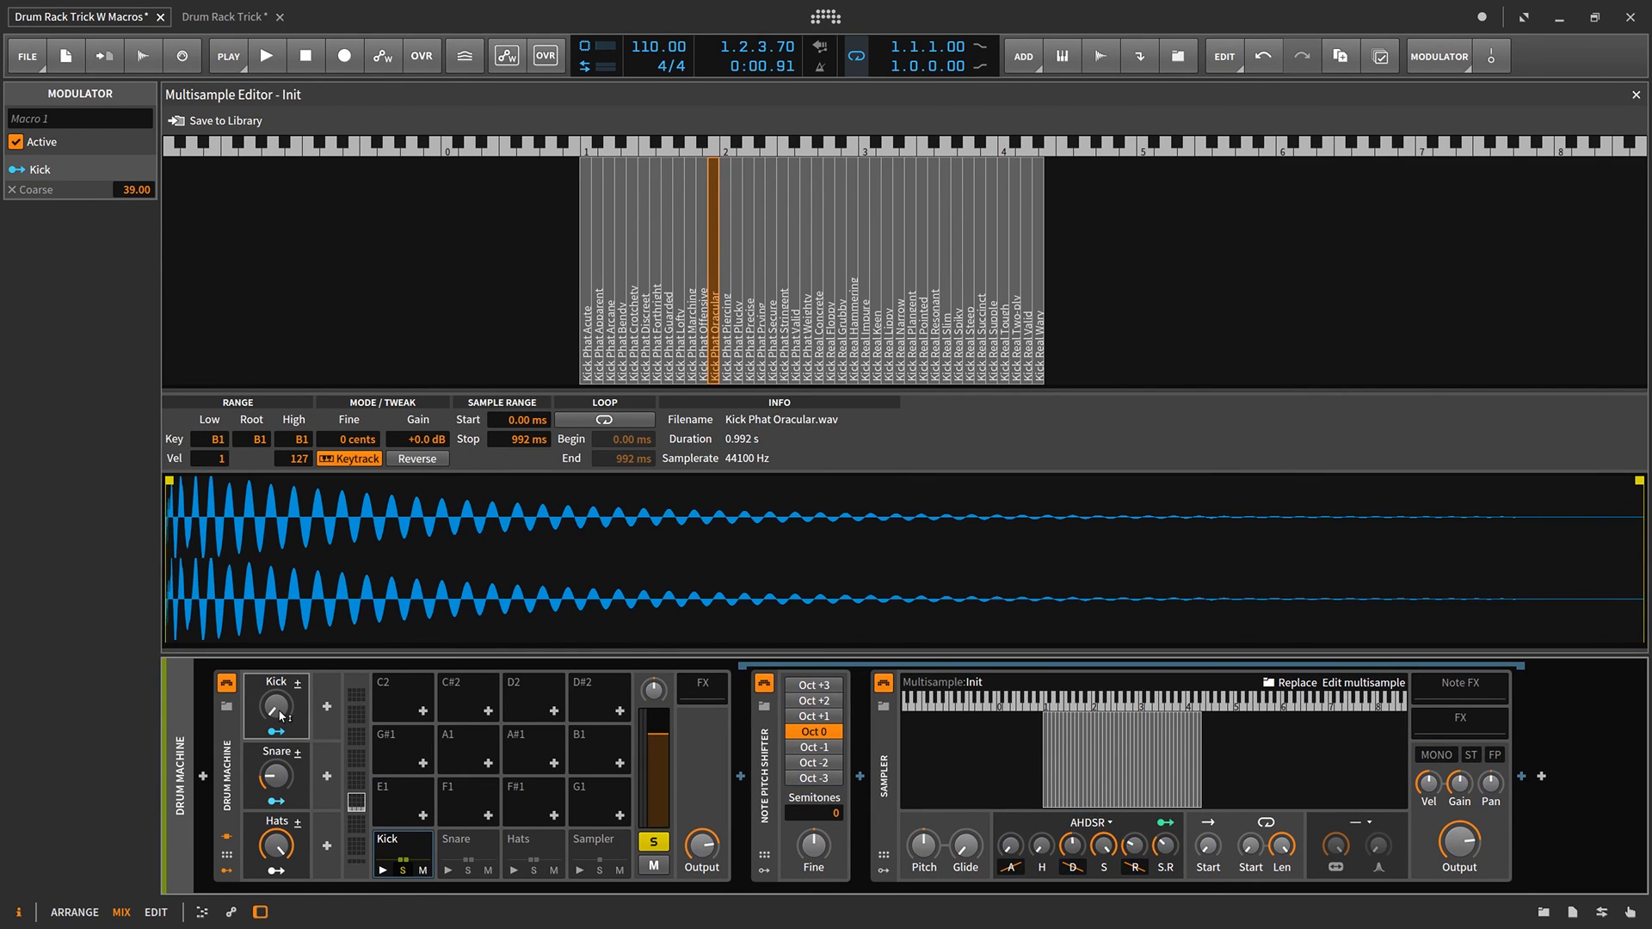
Play the loop, sweep the Kick macro between 0% and 100% and up to about 51%, and stop playback.
{"action": "mouse_move", "coordinate": [279, 715]}
{"action": "mouse_move", "coordinate": [279, 711]}
{"action": "left_mouse_down"}
{"action": "mouse_move", "coordinate": [279, 619]}
{"action": "mouse_move", "coordinate": [280, 710]}
{"action": "left_mouse_up"}
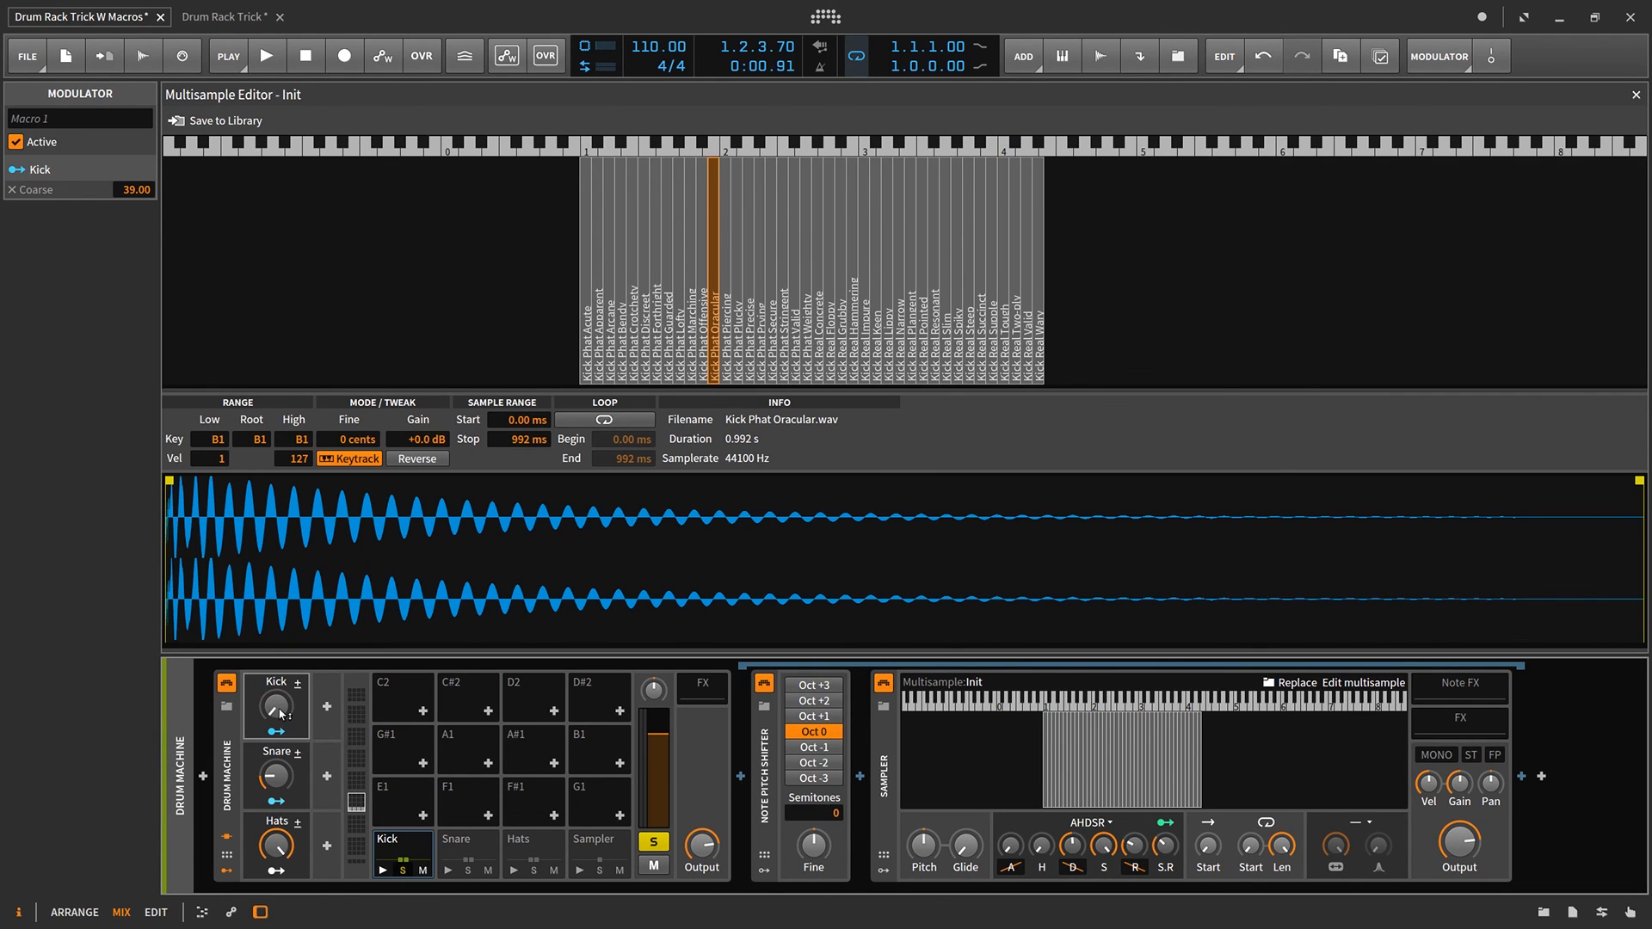
{"action": "left_click", "coordinate": [272, 68]}
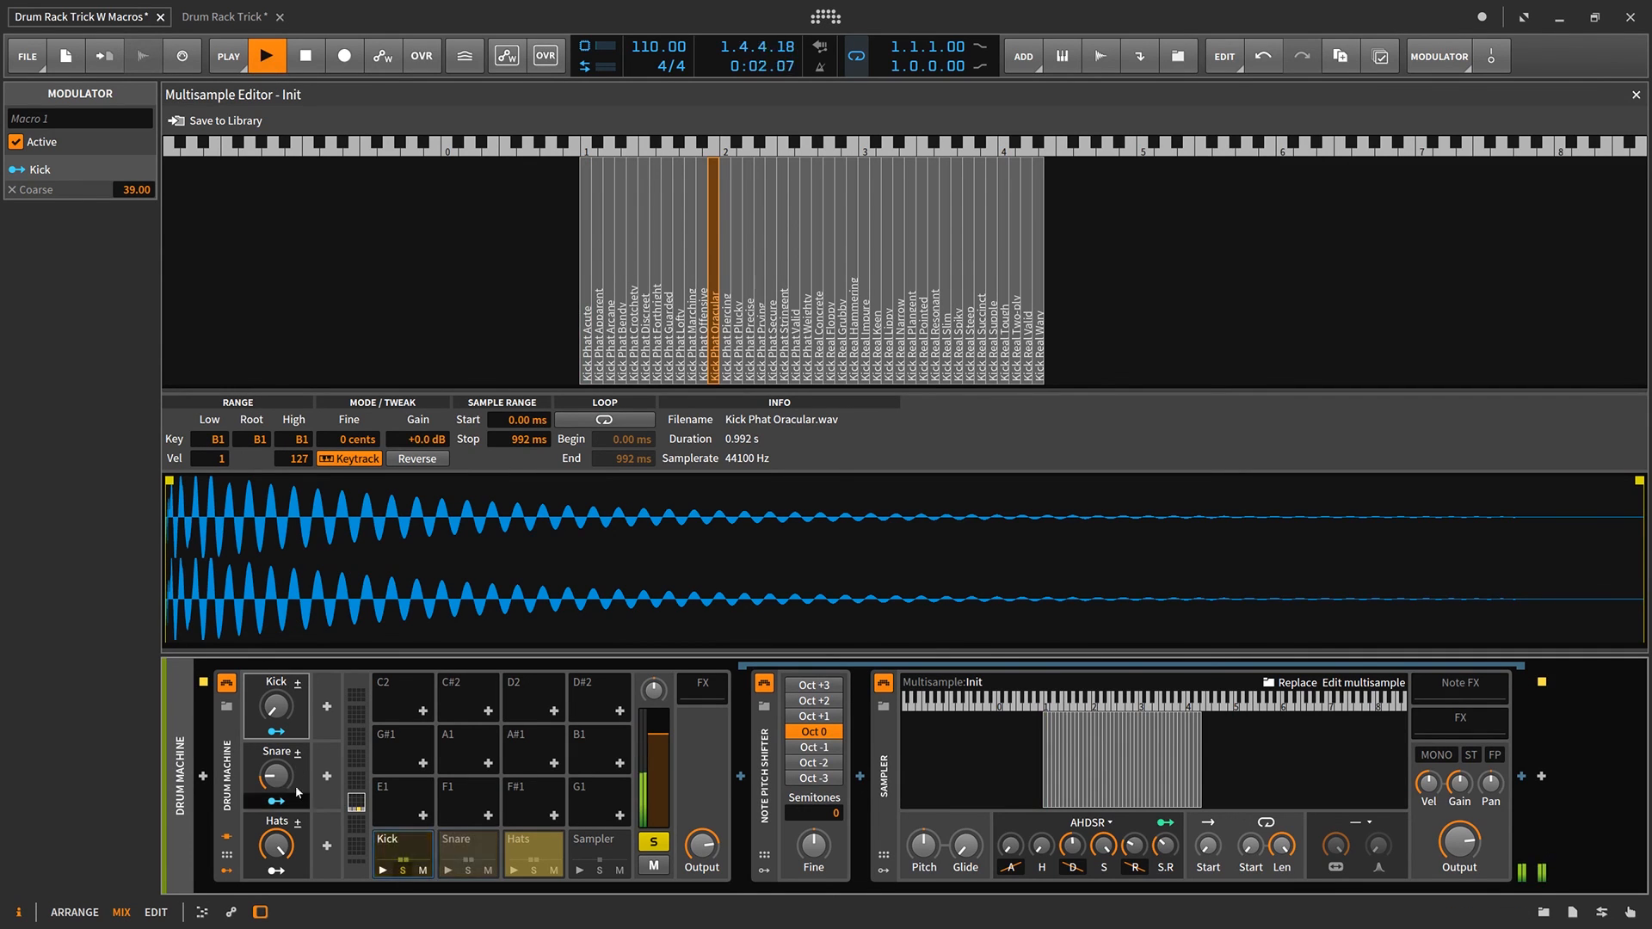
{"action": "key", "text": "ctrl+z"}
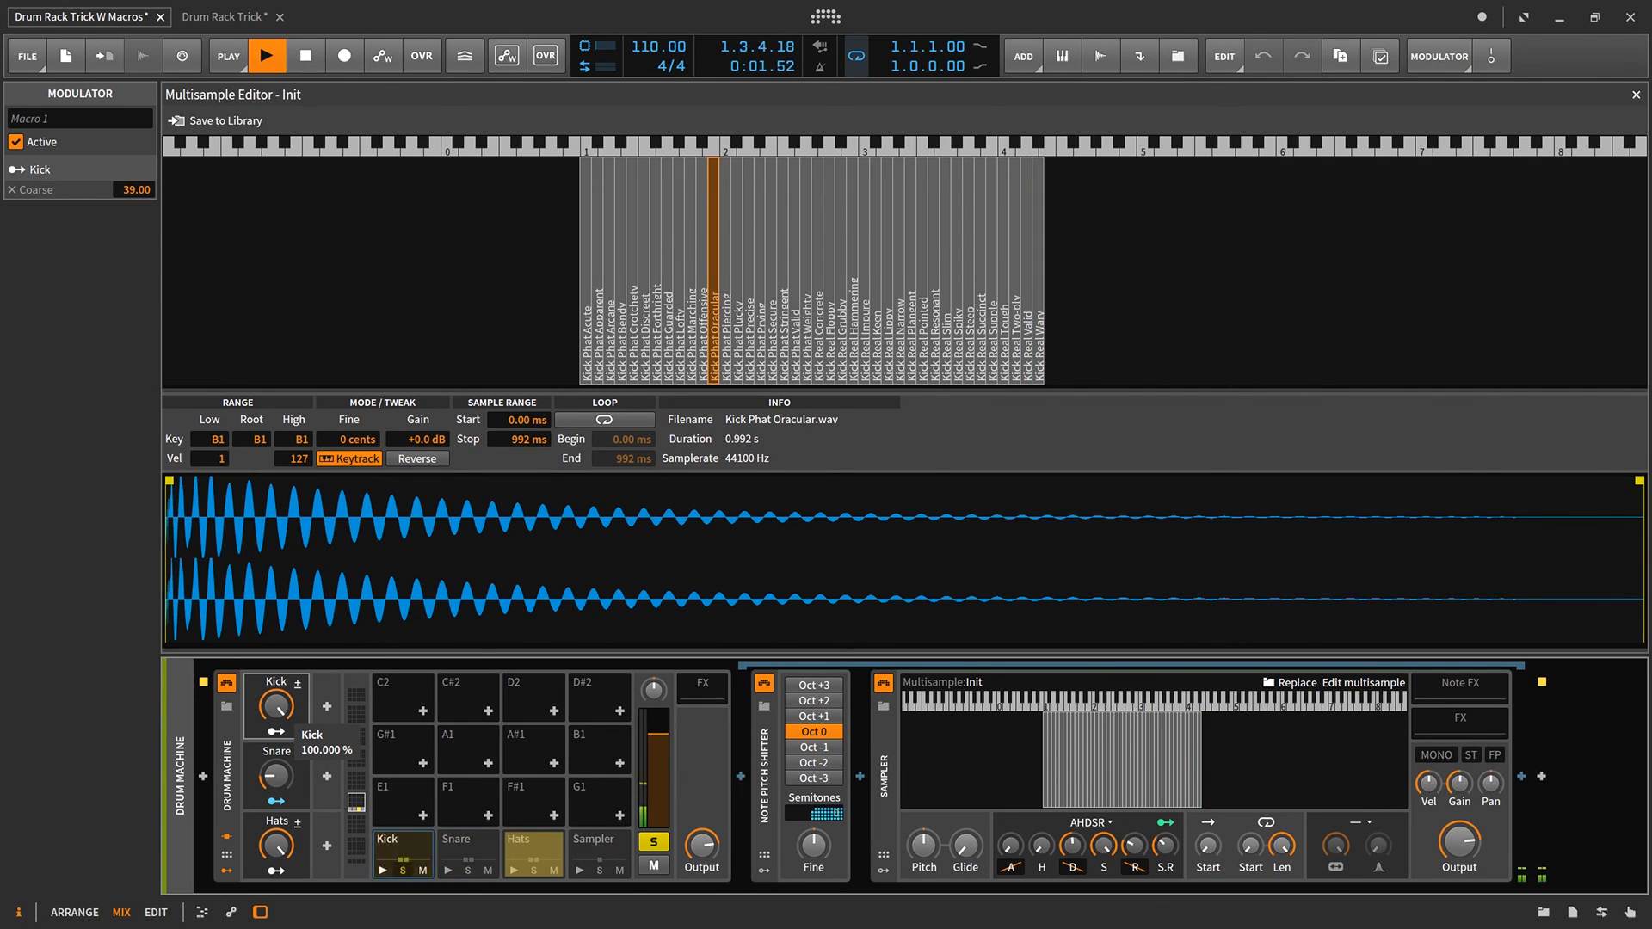
{"action": "left_click_drag", "start_coordinate": [276, 705], "coordinate": [276, 860]}
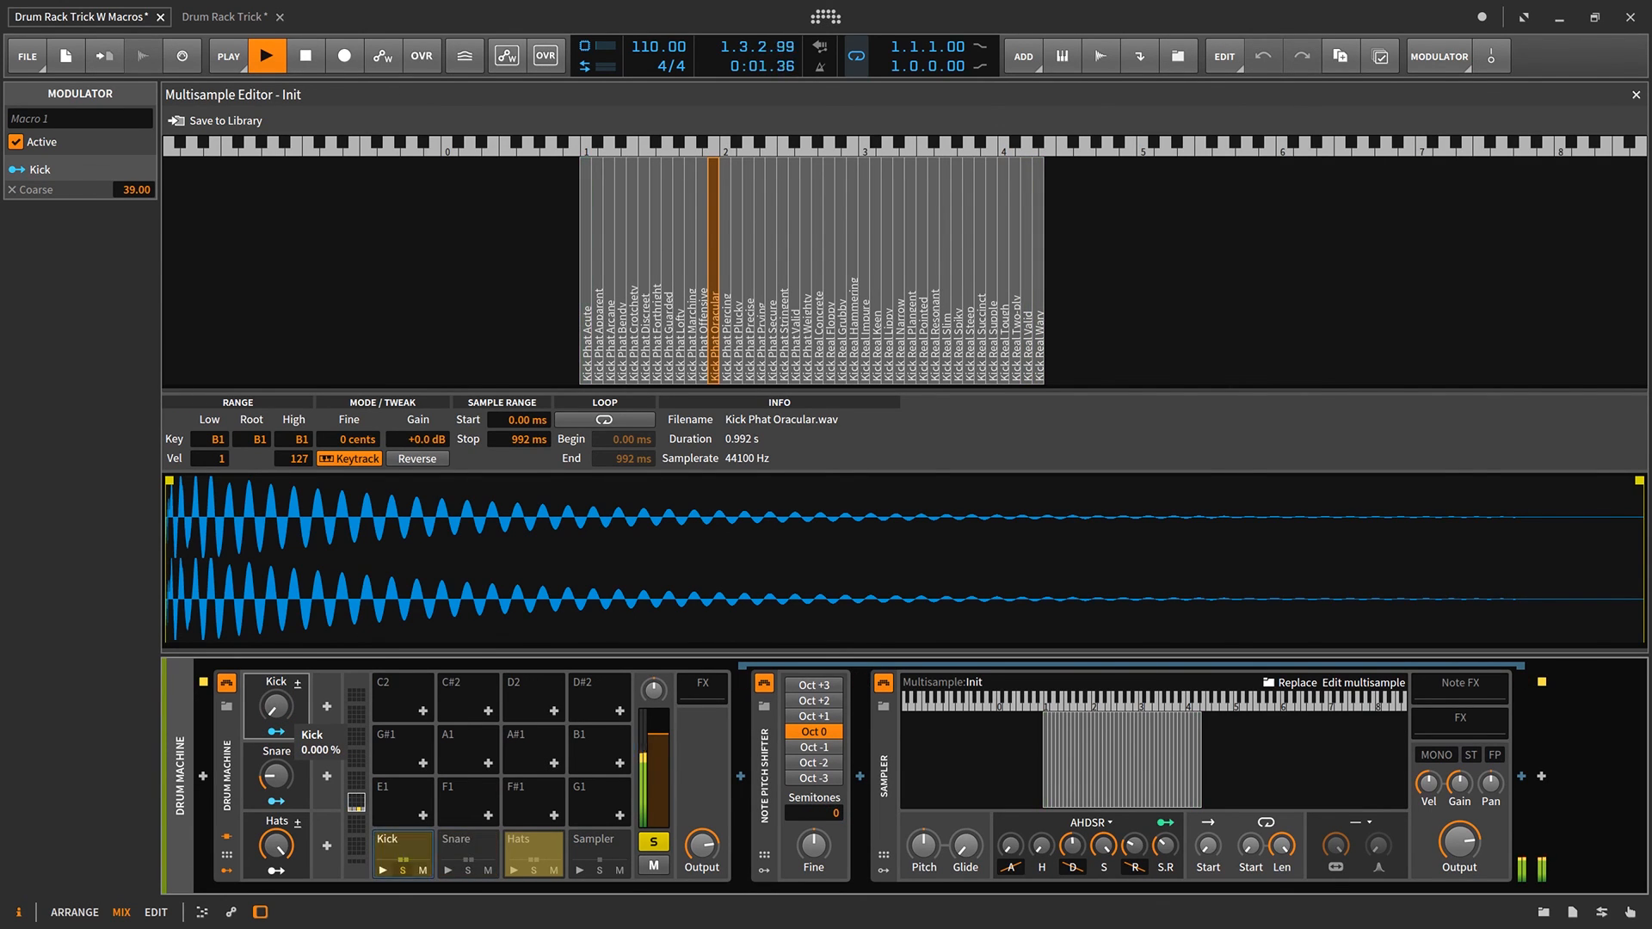
{"action": "left_click_drag", "start_coordinate": [280, 716], "coordinate": [280, 646]}
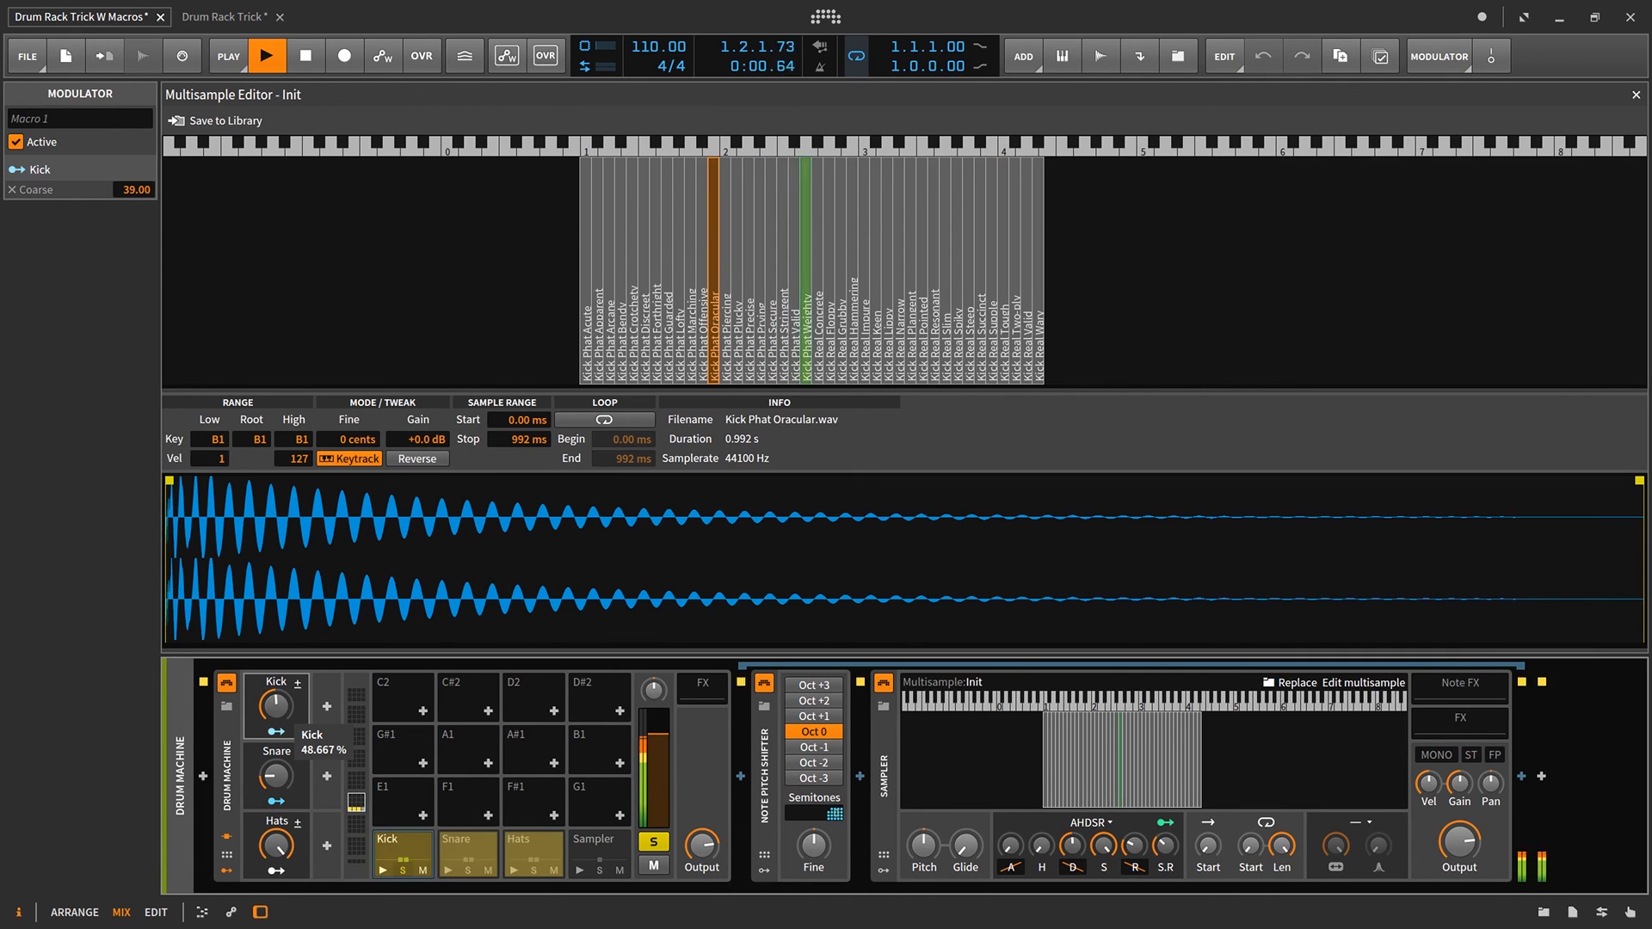
{"action": "key", "text": "space"}
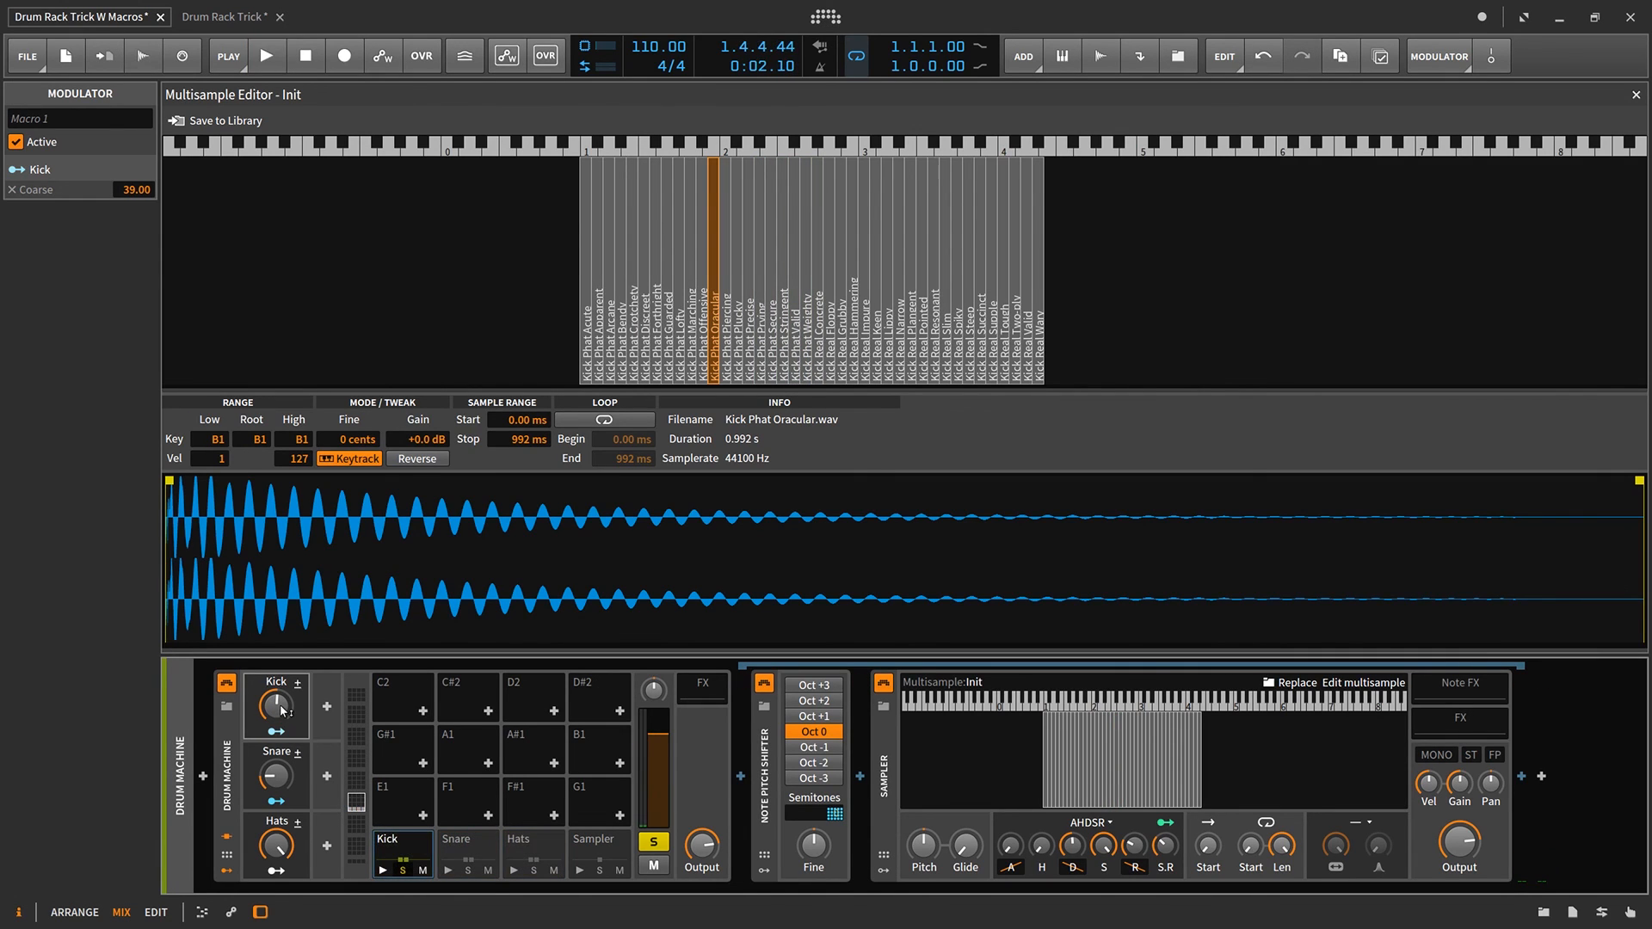
Choose to map the Kick macro to a controller or key, and restart loop playback.
{"action": "mouse_move", "coordinate": [278, 708]}
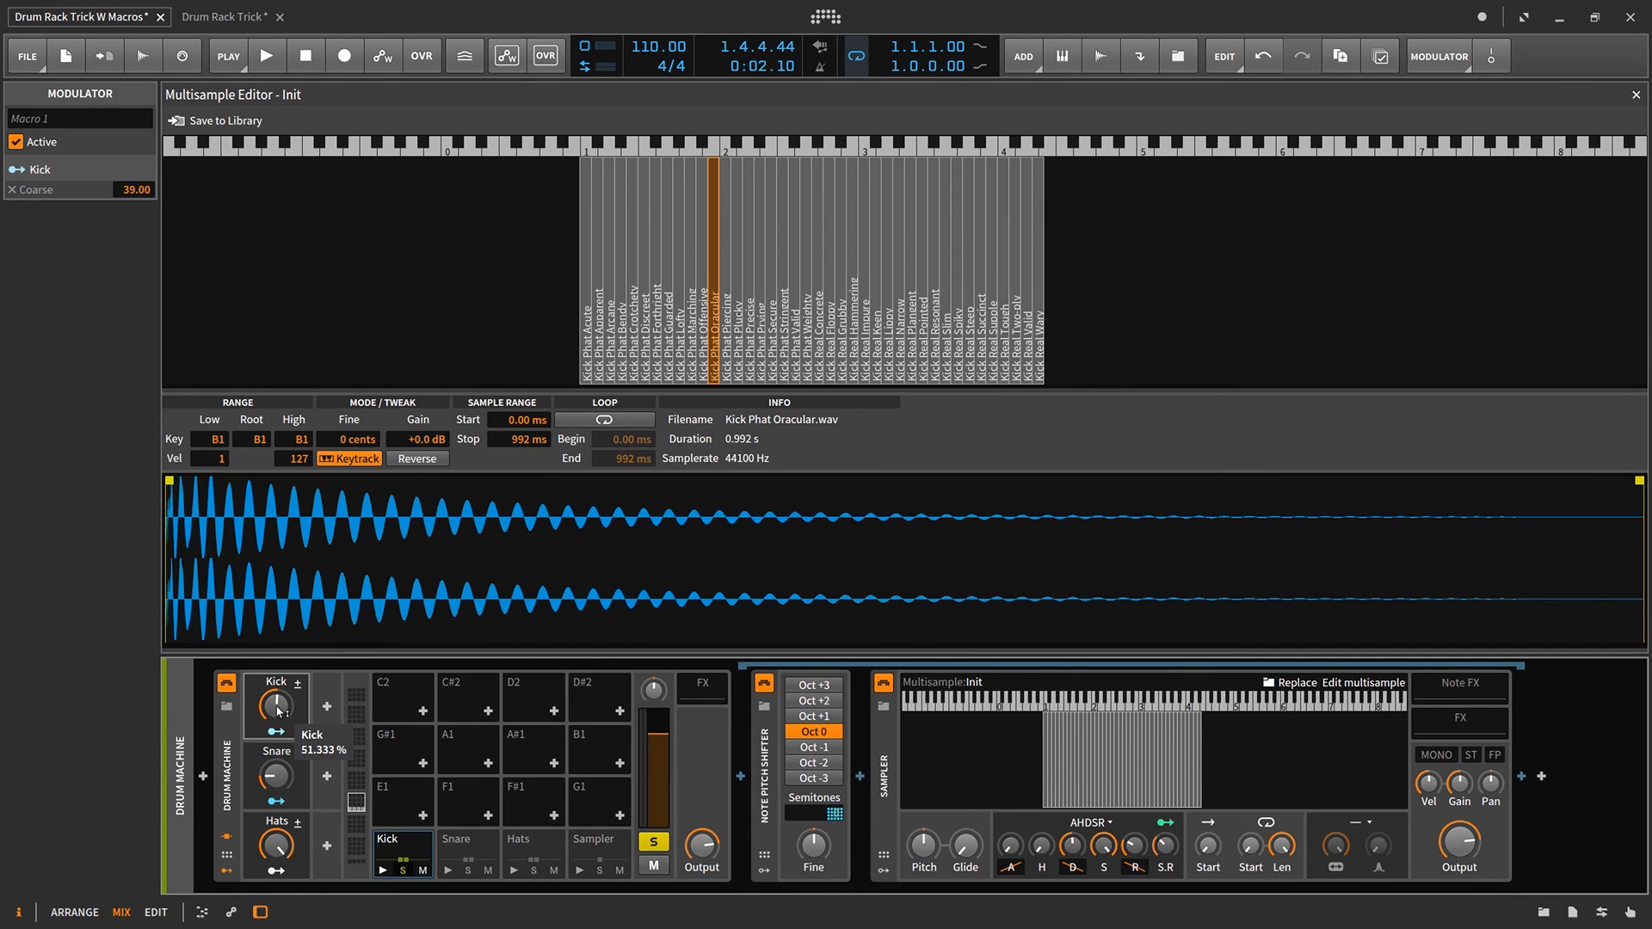
{"action": "right_click", "coordinate": [282, 706]}
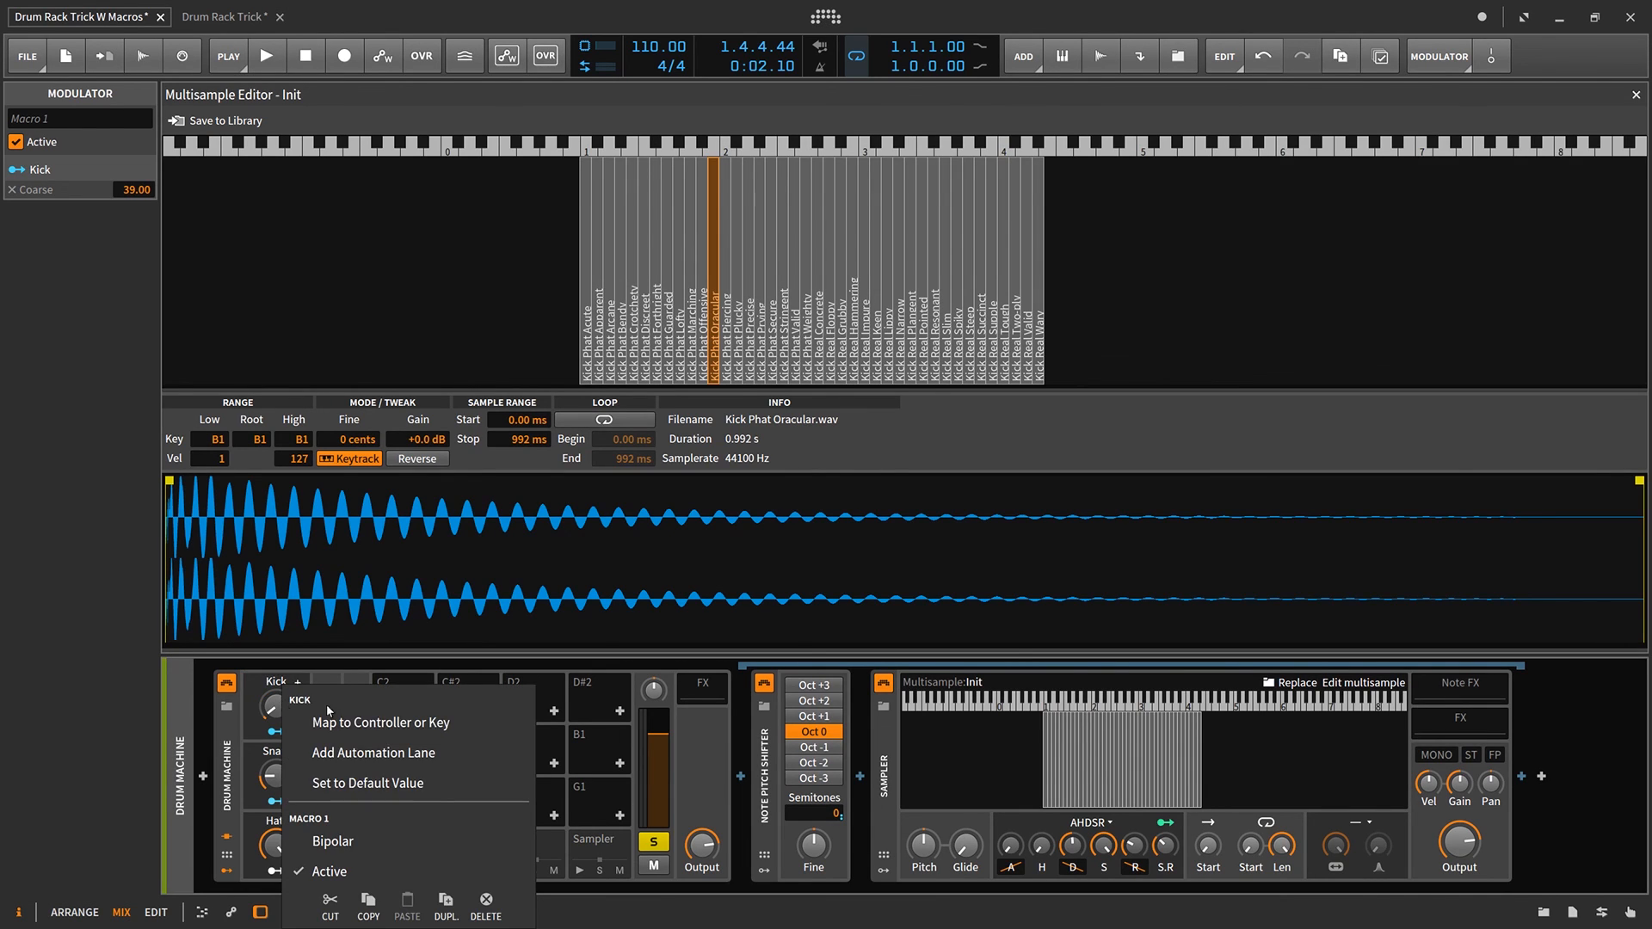
{"action": "left_click", "coordinate": [381, 725]}
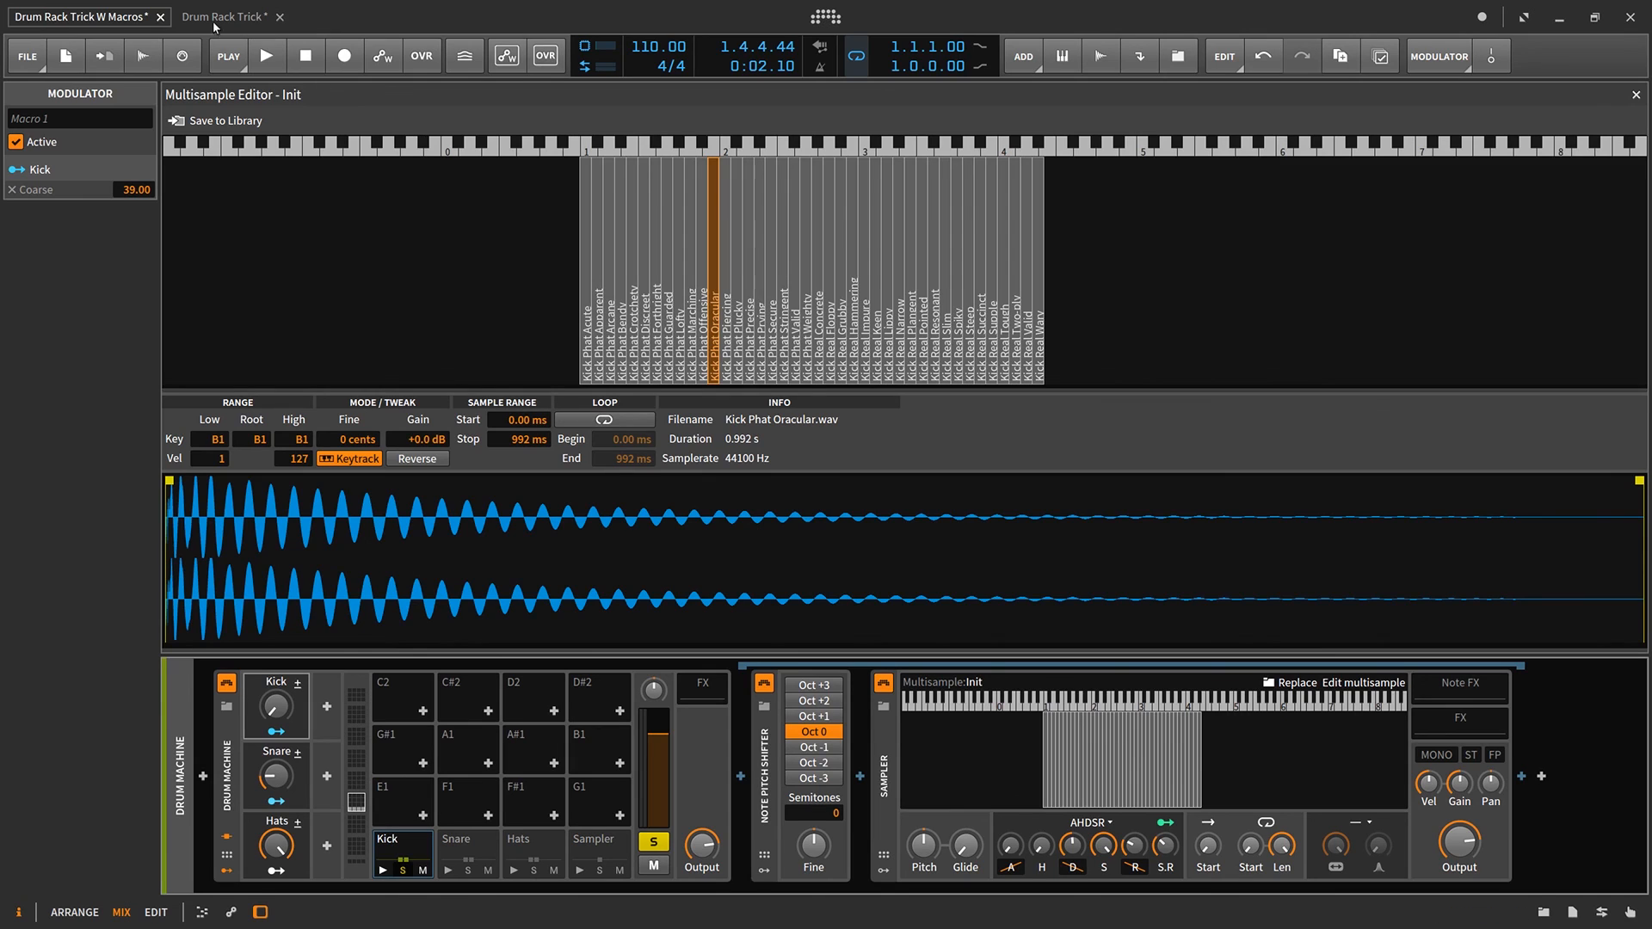
{"action": "left_click", "coordinate": [267, 57]}
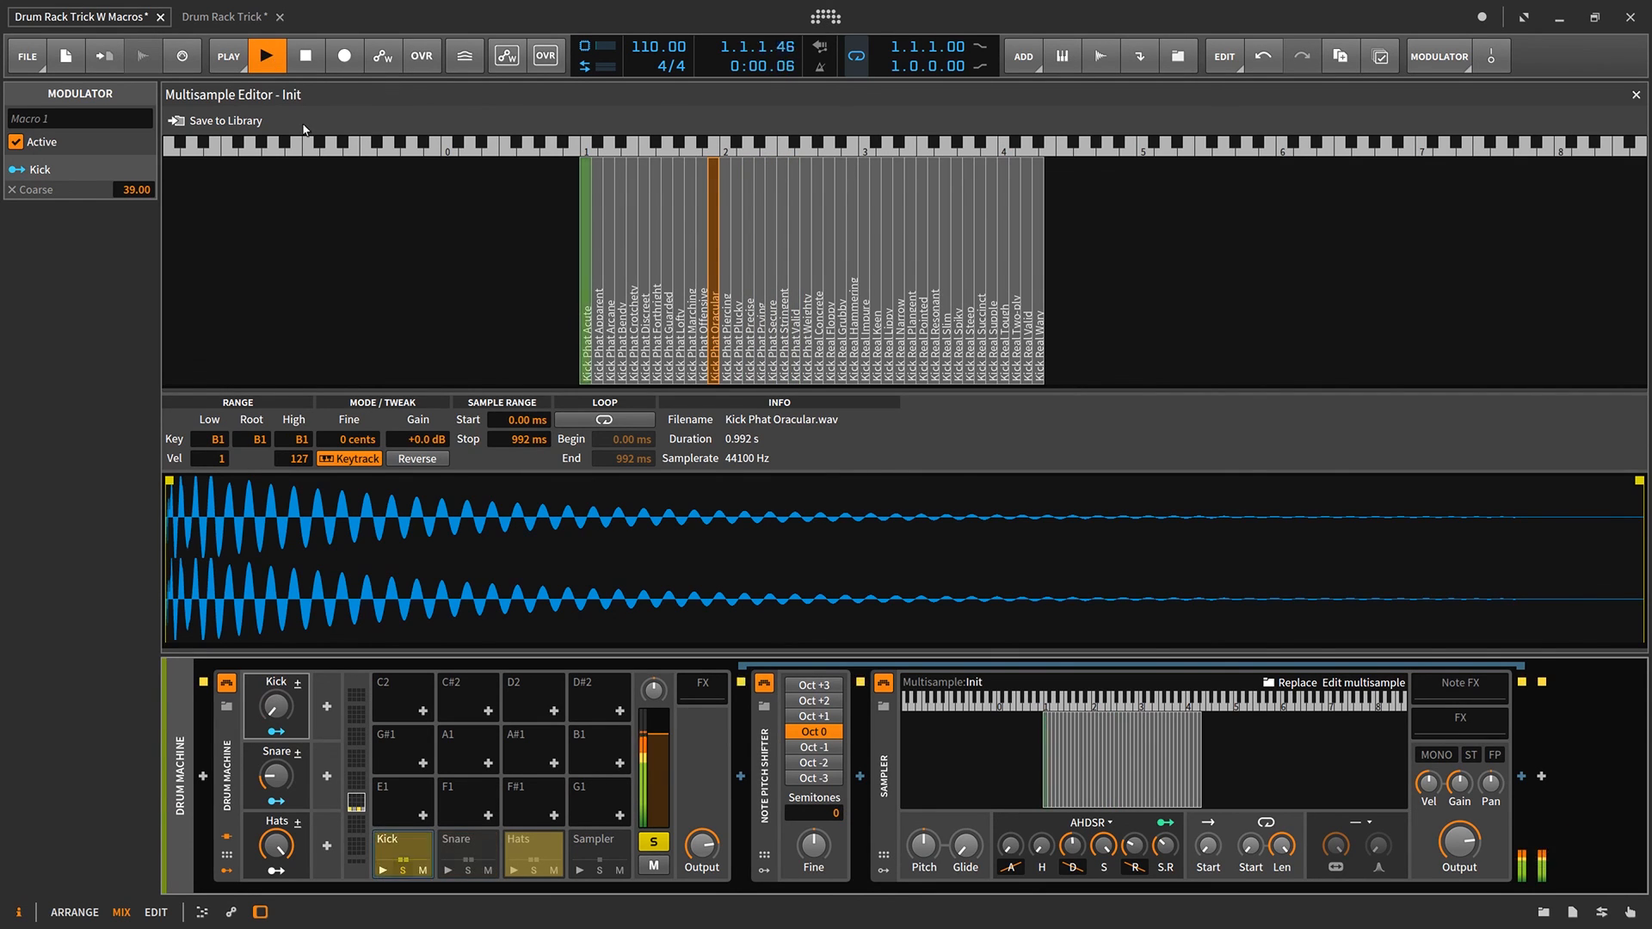
Stop playback, switch the solo from the Kick pad to the Snare pad, and open the Snare pad's multisample for editing.
{"action": "key", "text": "space"}
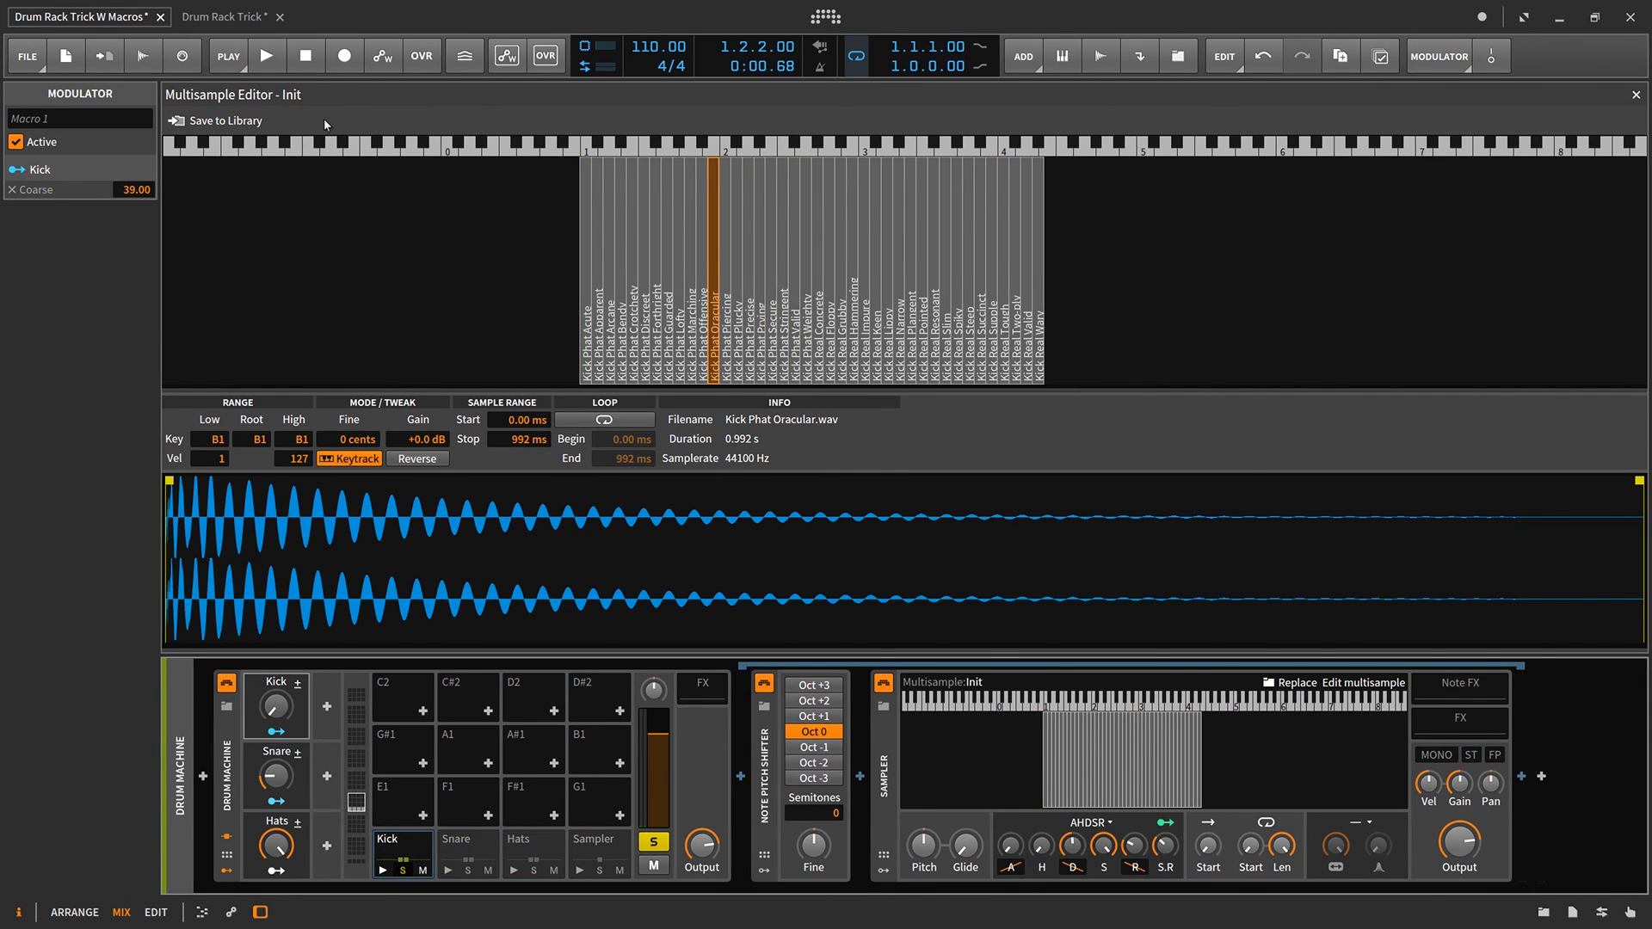
{"action": "left_click", "coordinate": [404, 871]}
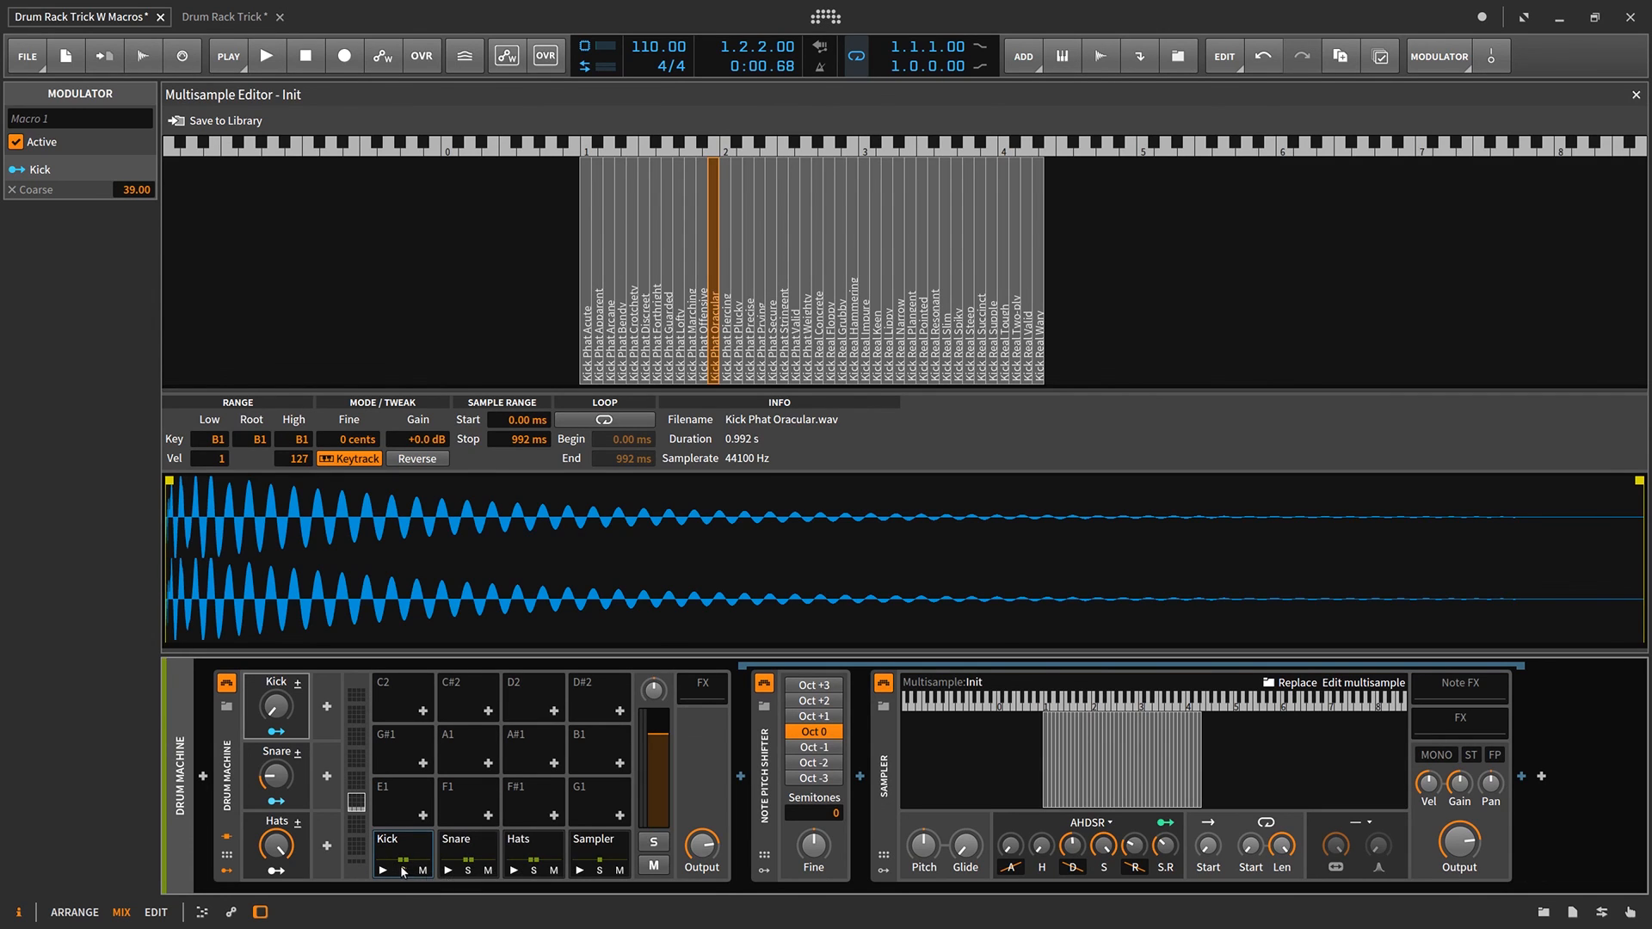
{"action": "left_click", "coordinate": [469, 871]}
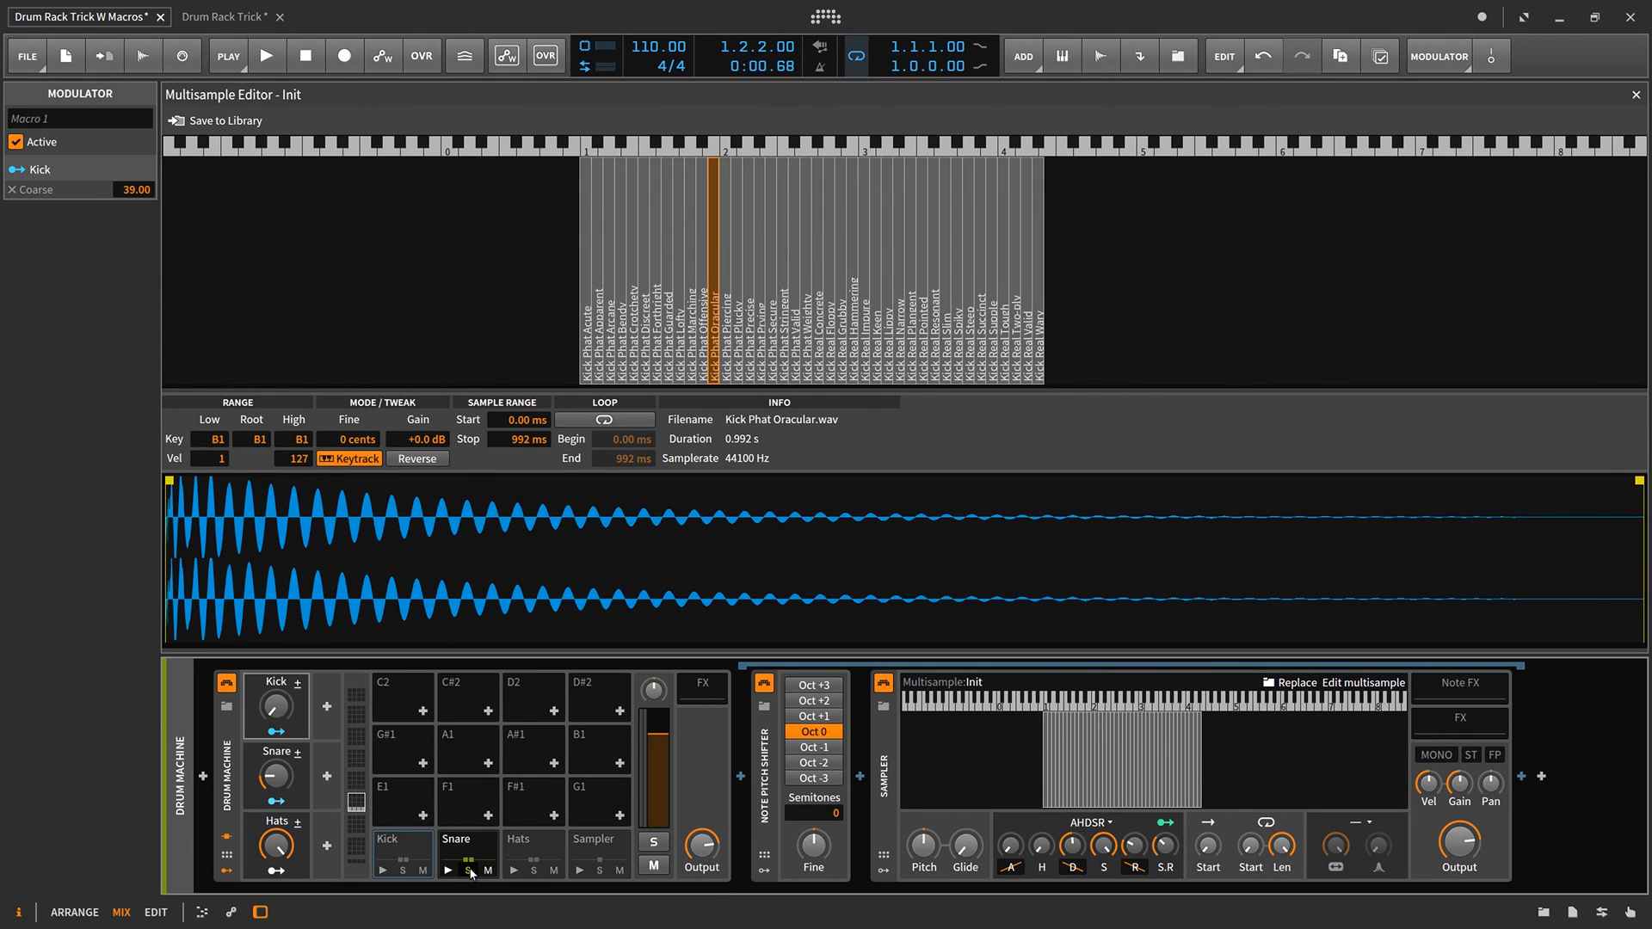
{"action": "left_click", "coordinate": [484, 857]}
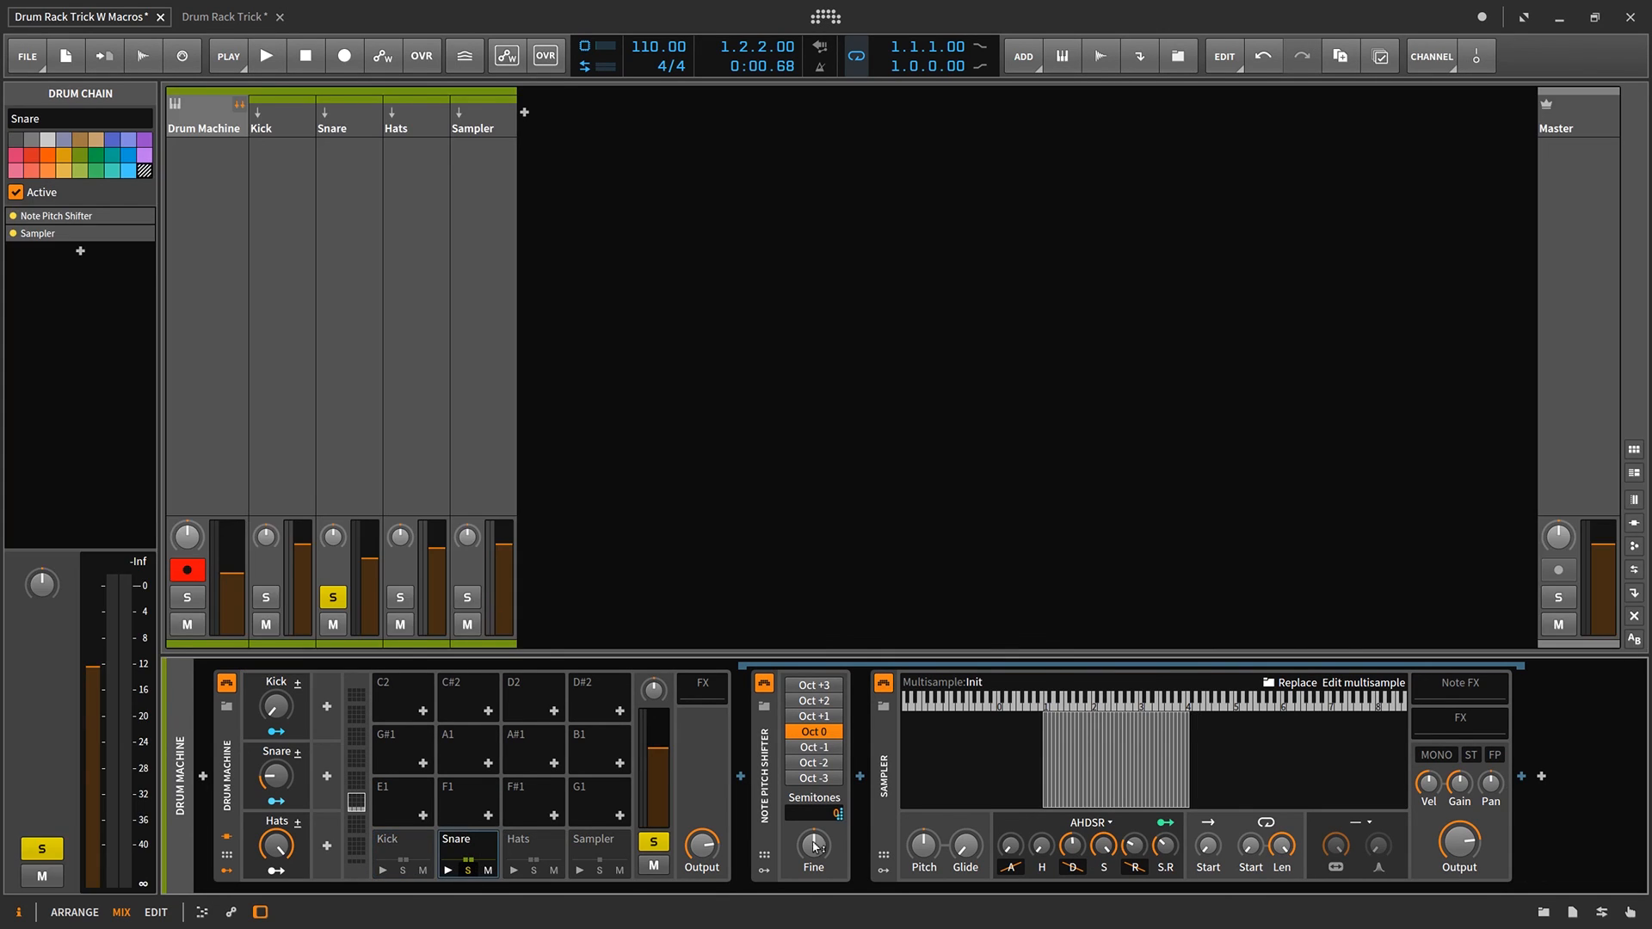
{"action": "left_click", "coordinate": [1376, 683]}
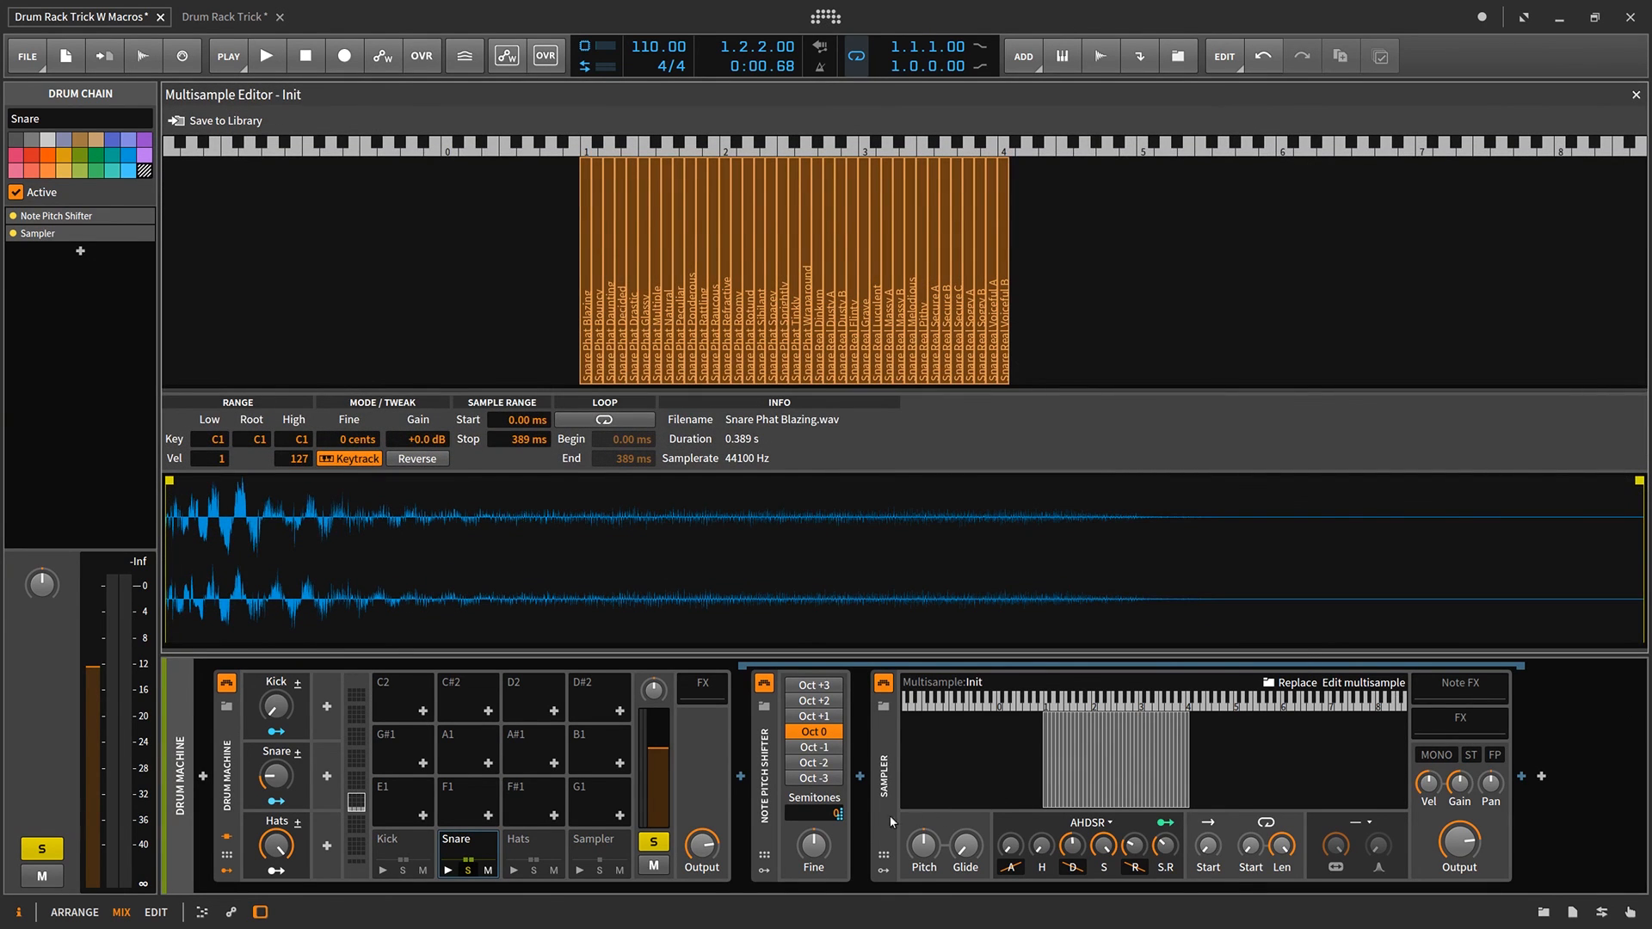
Remove the Snare modulation from the Snare pad's Note Pitch Shifter semitones, set the semitones to -1, and audition the loop.
{"action": "right_click", "coordinate": [826, 818]}
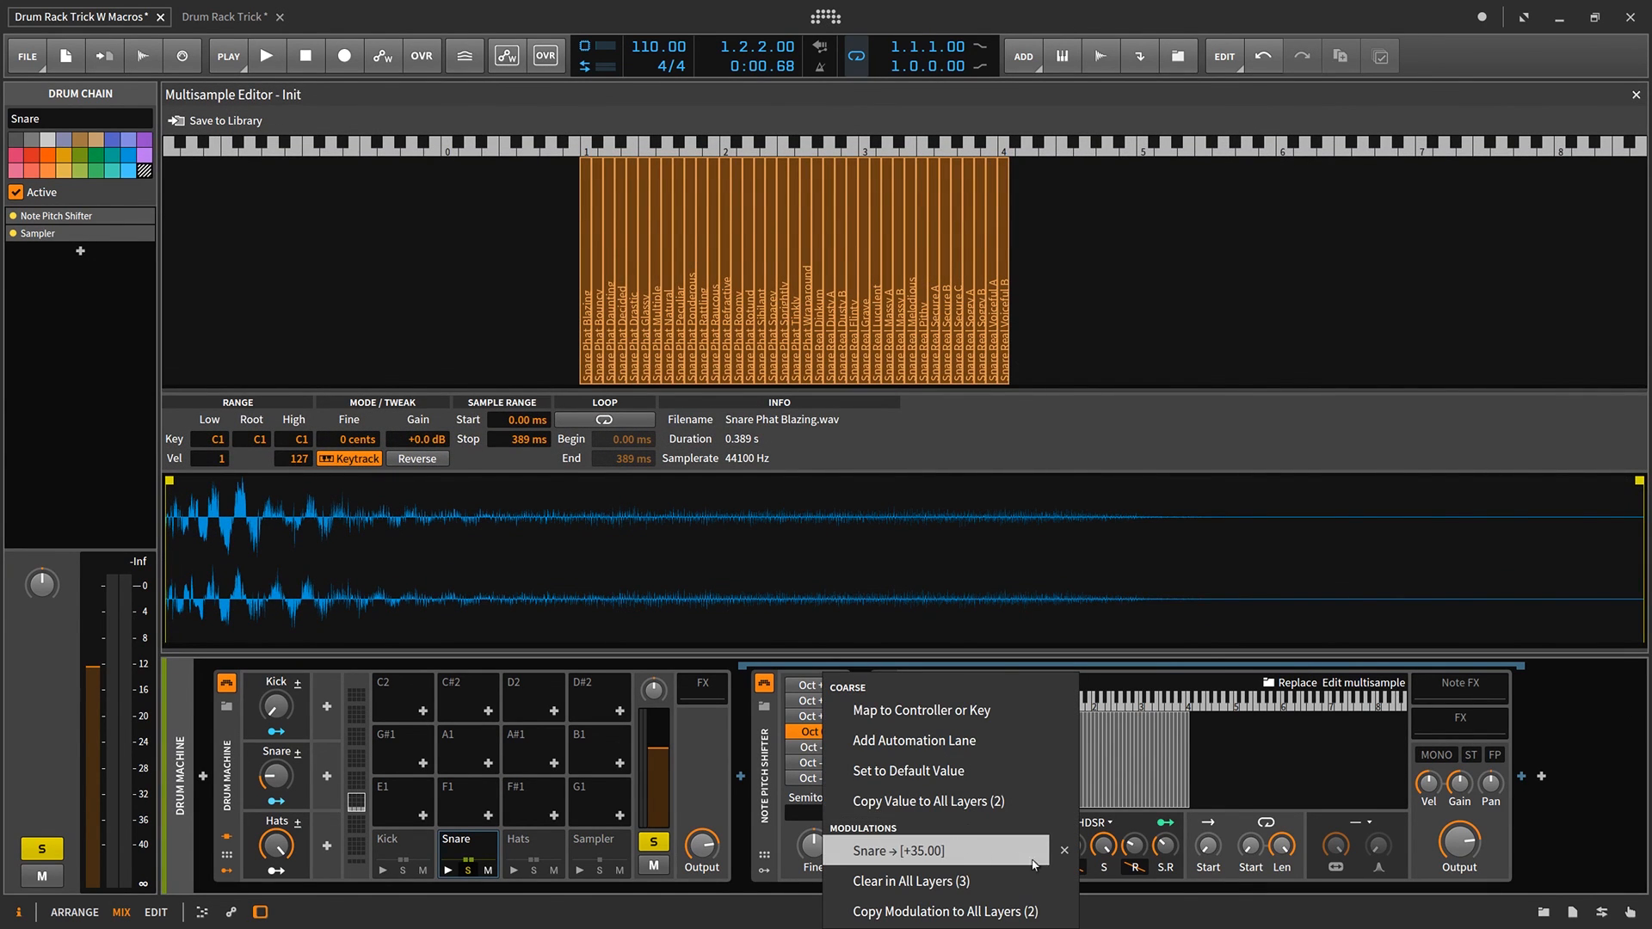
{"action": "left_click", "coordinate": [1064, 851]}
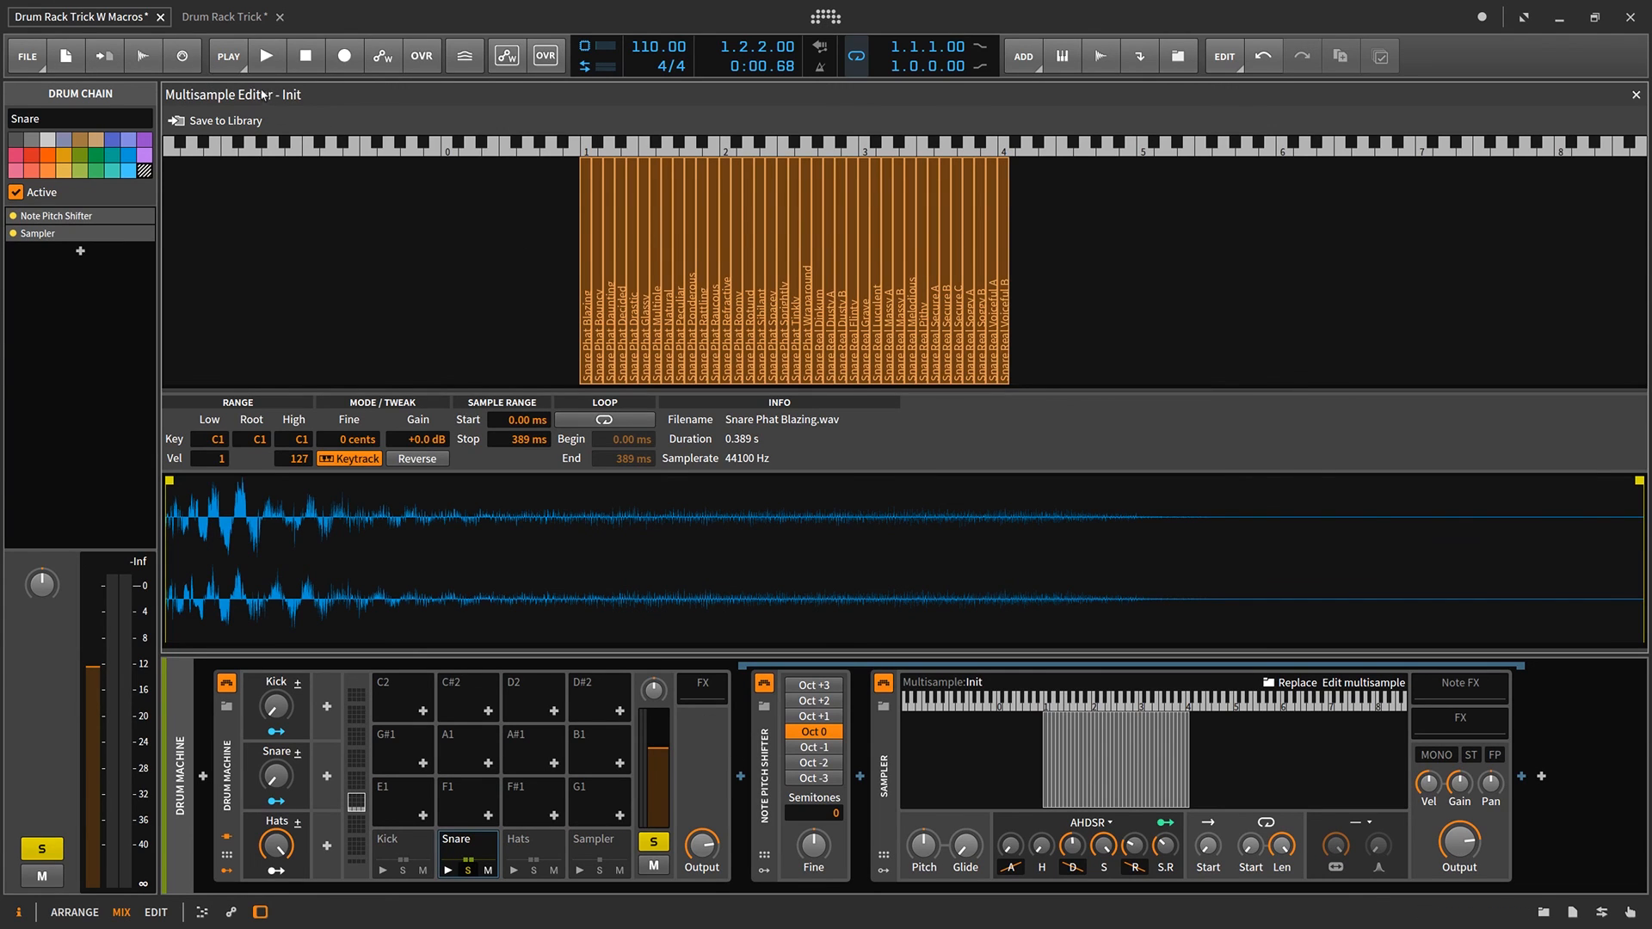
{"action": "left_click", "coordinate": [268, 56]}
{"action": "scroll", "coordinate": [840, 817], "scroll_direction": "down", "scroll_amount": 1}
{"action": "key", "text": "space"}
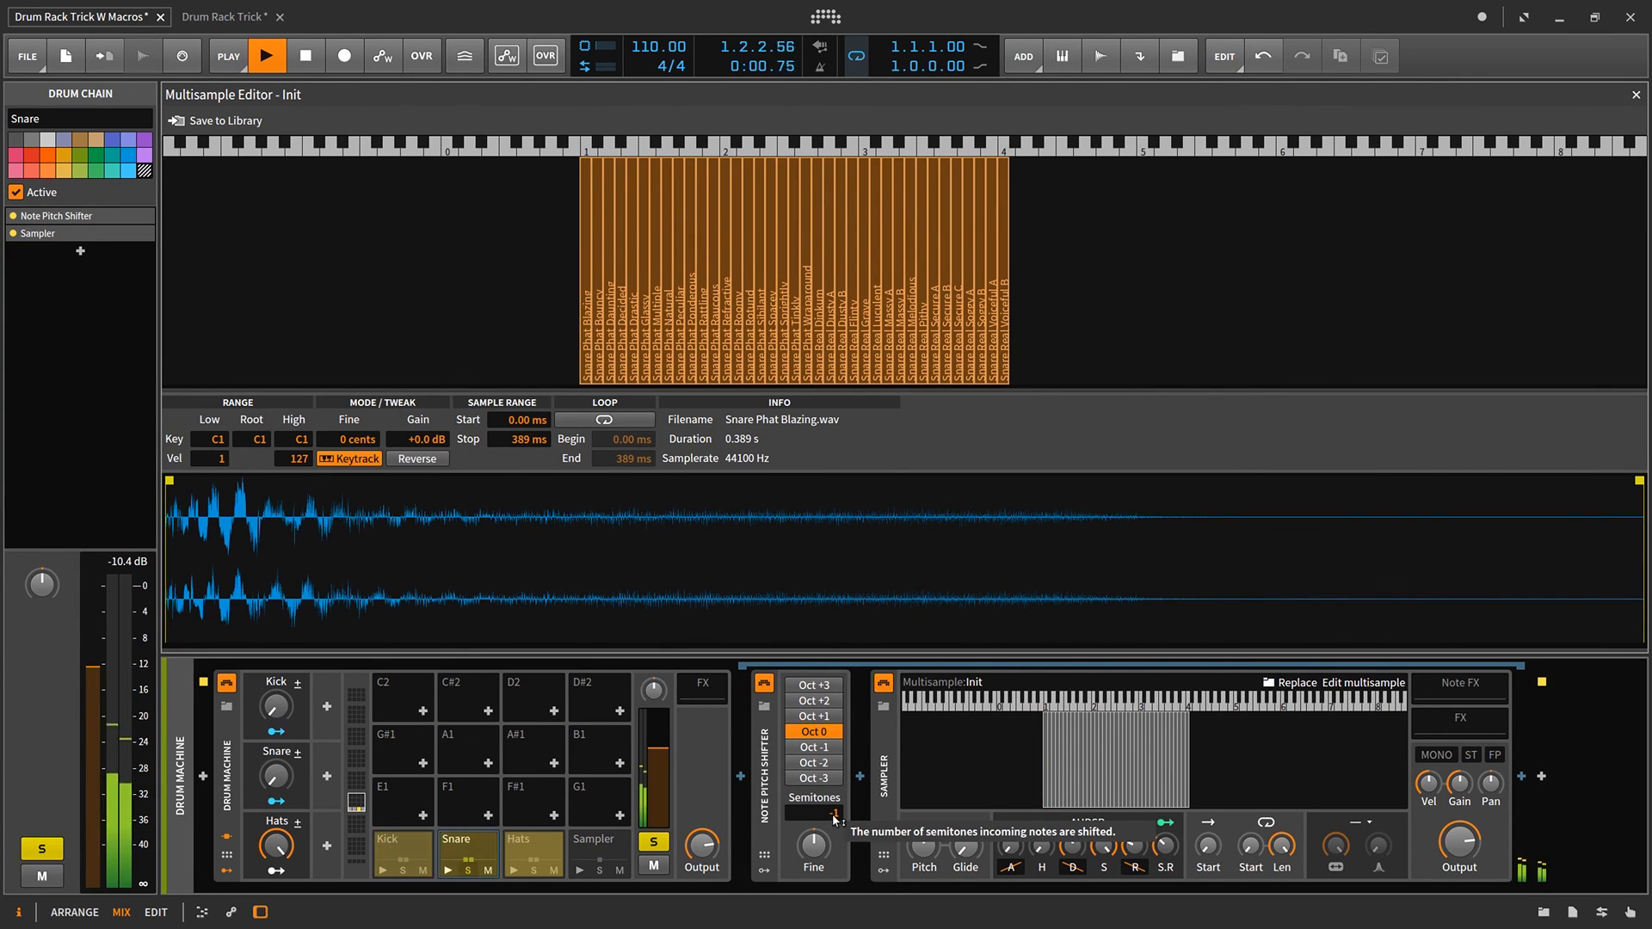
{"action": "key", "text": "space"}
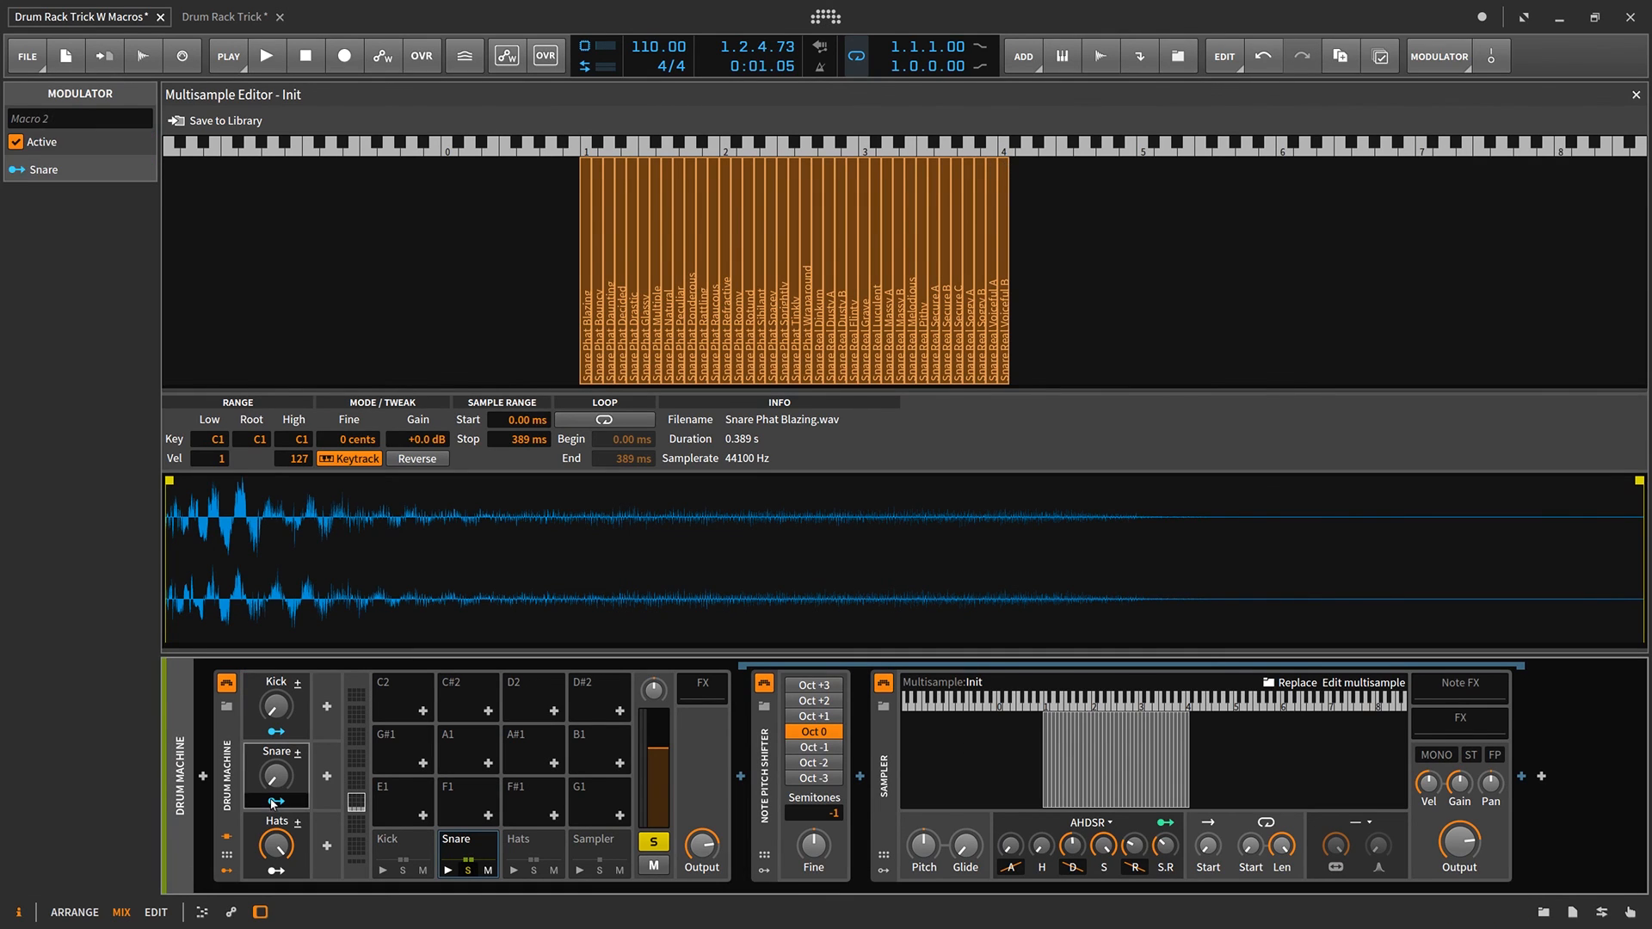
Assign the Snare macro to the Snare pad's Note Pitch Shifter semitones with a modulation amount of 37.
{"action": "left_click", "coordinate": [277, 801]}
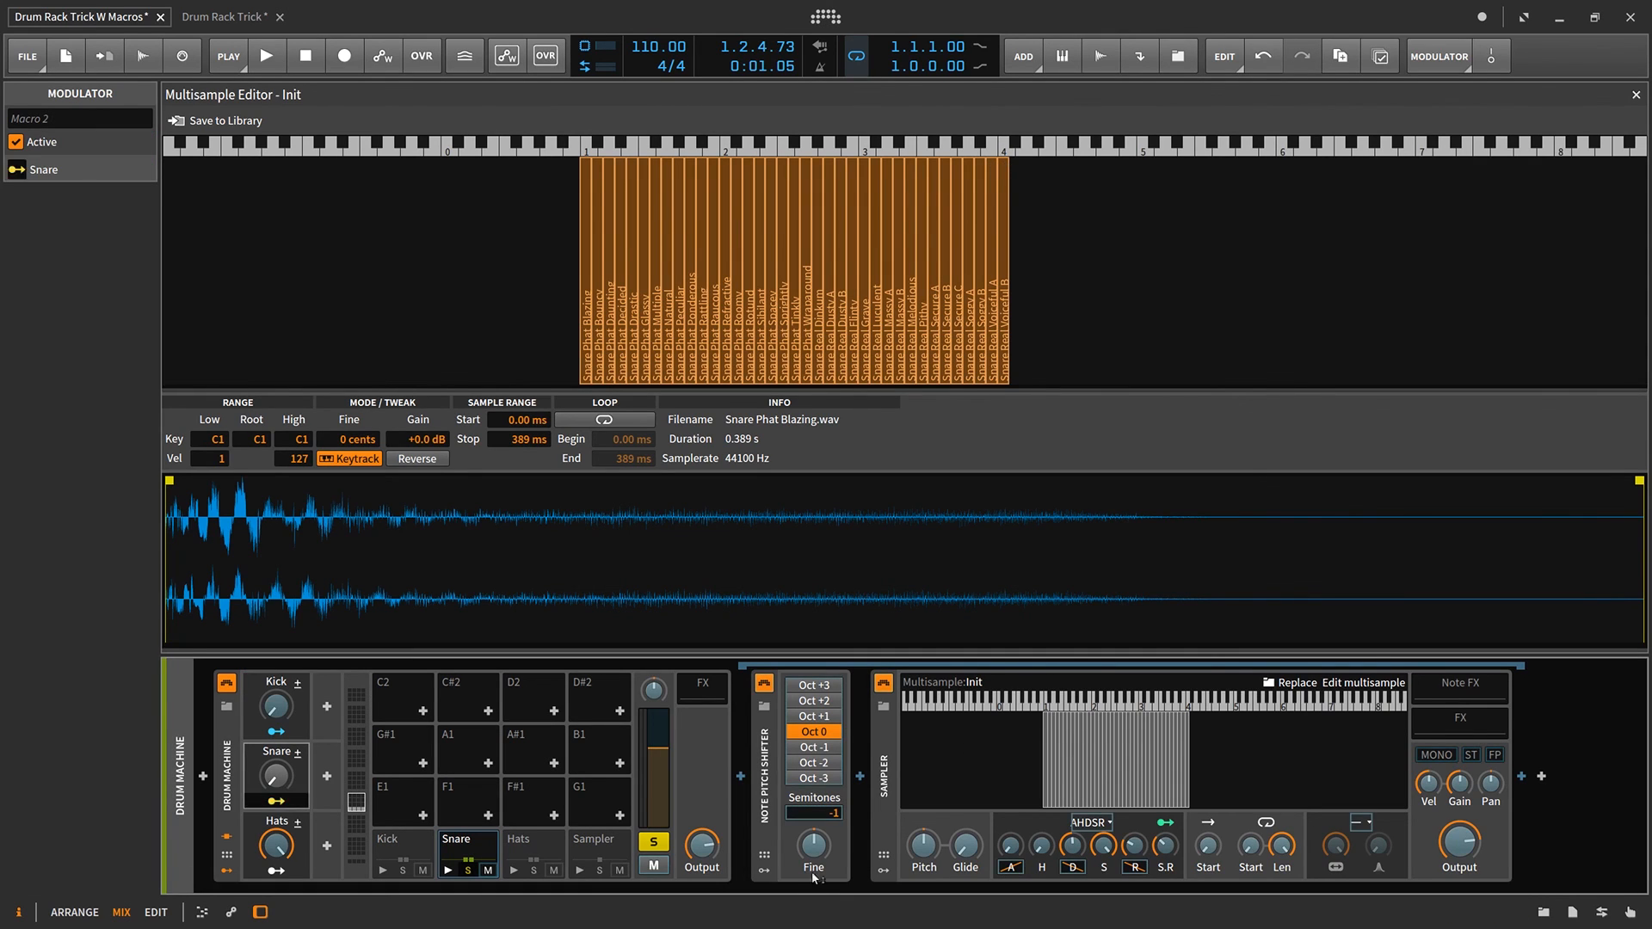
{"action": "left_click_drag", "start_coordinate": [835, 812], "coordinate": [835, 628]}
{"action": "left_click_drag", "start_coordinate": [837, 822], "coordinate": [837, 823]}
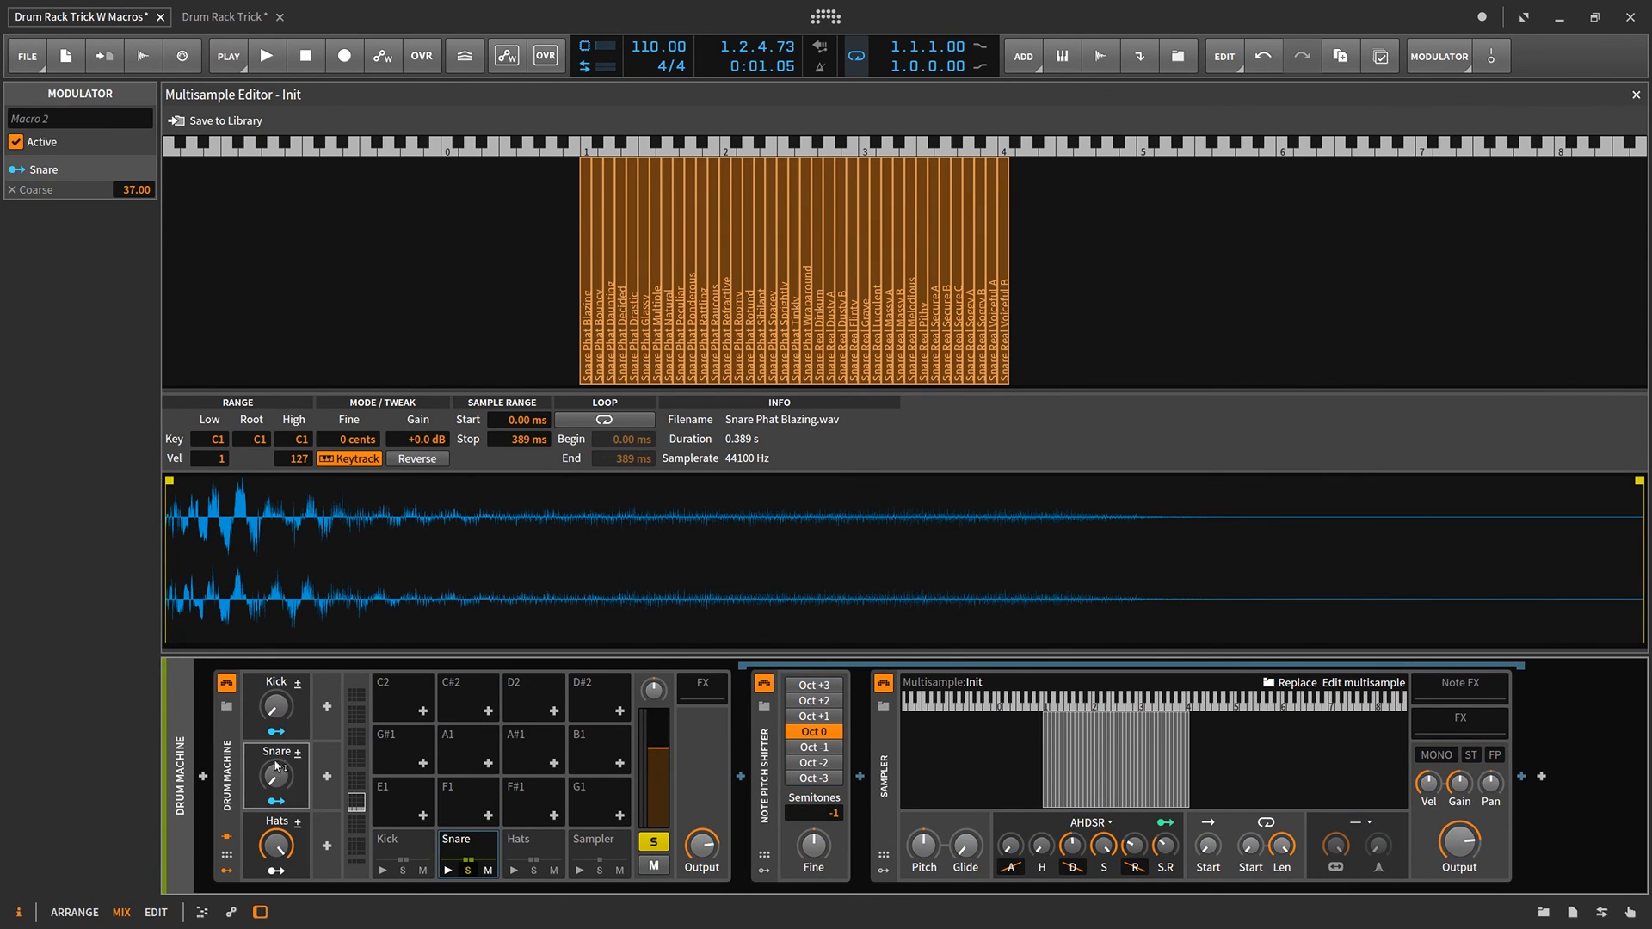
Play the loop, raise the Snare macro from its minimum to about 95%, and stop playback.
{"action": "left_click", "coordinate": [266, 56]}
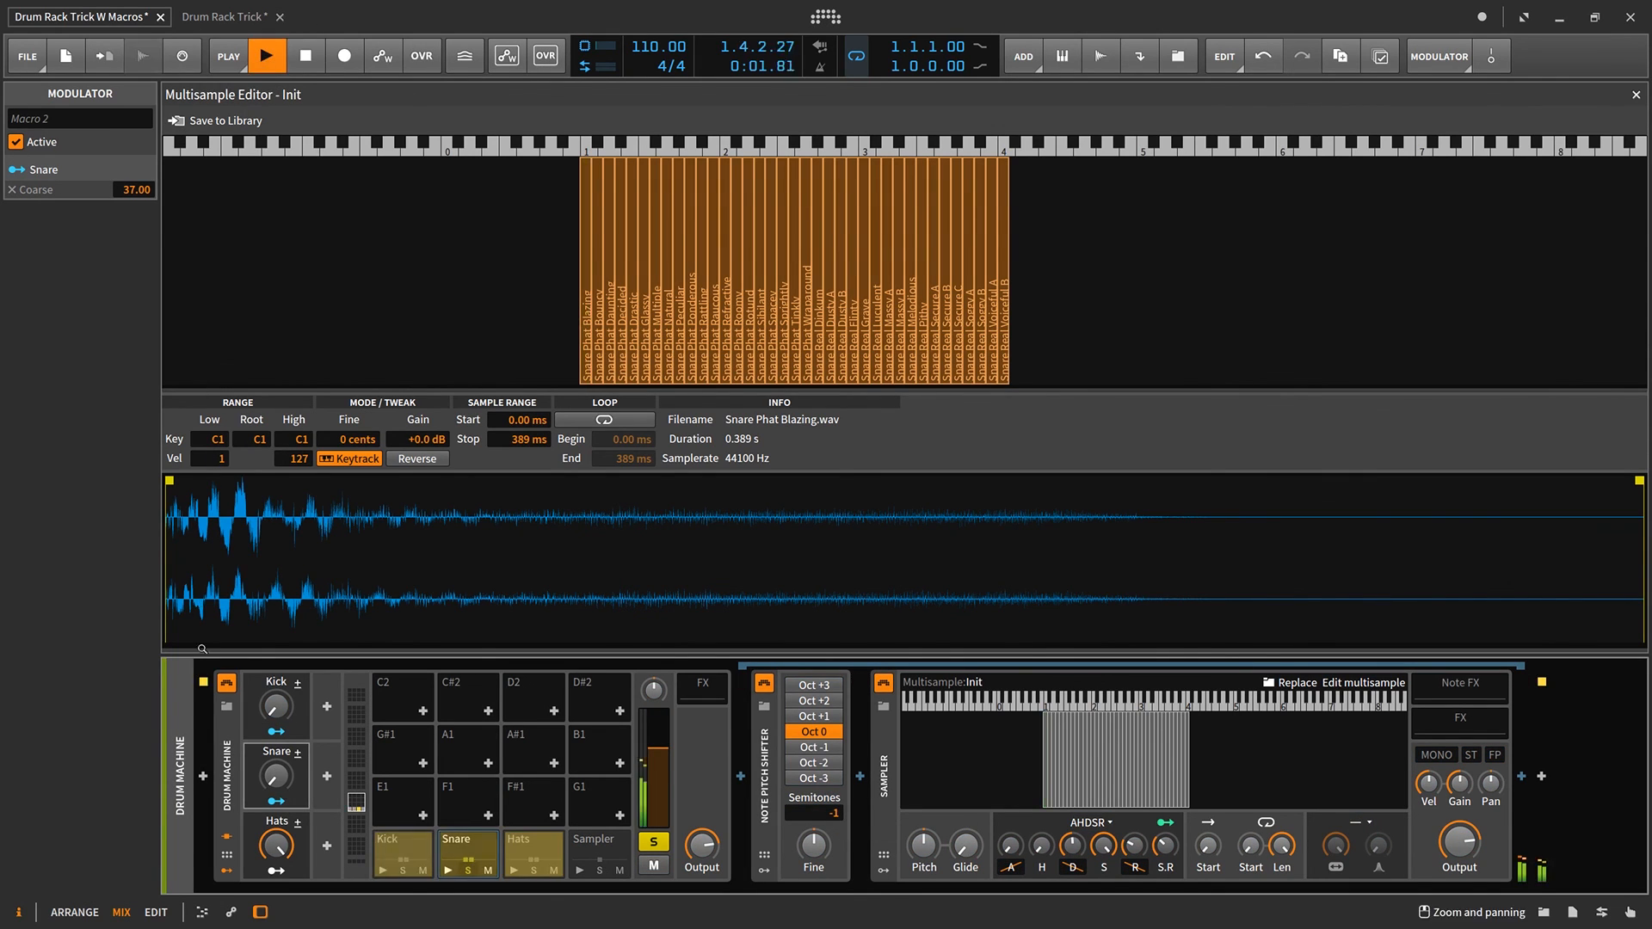
{"action": "left_click_drag", "start_coordinate": [275, 776], "coordinate": [275, 660]}
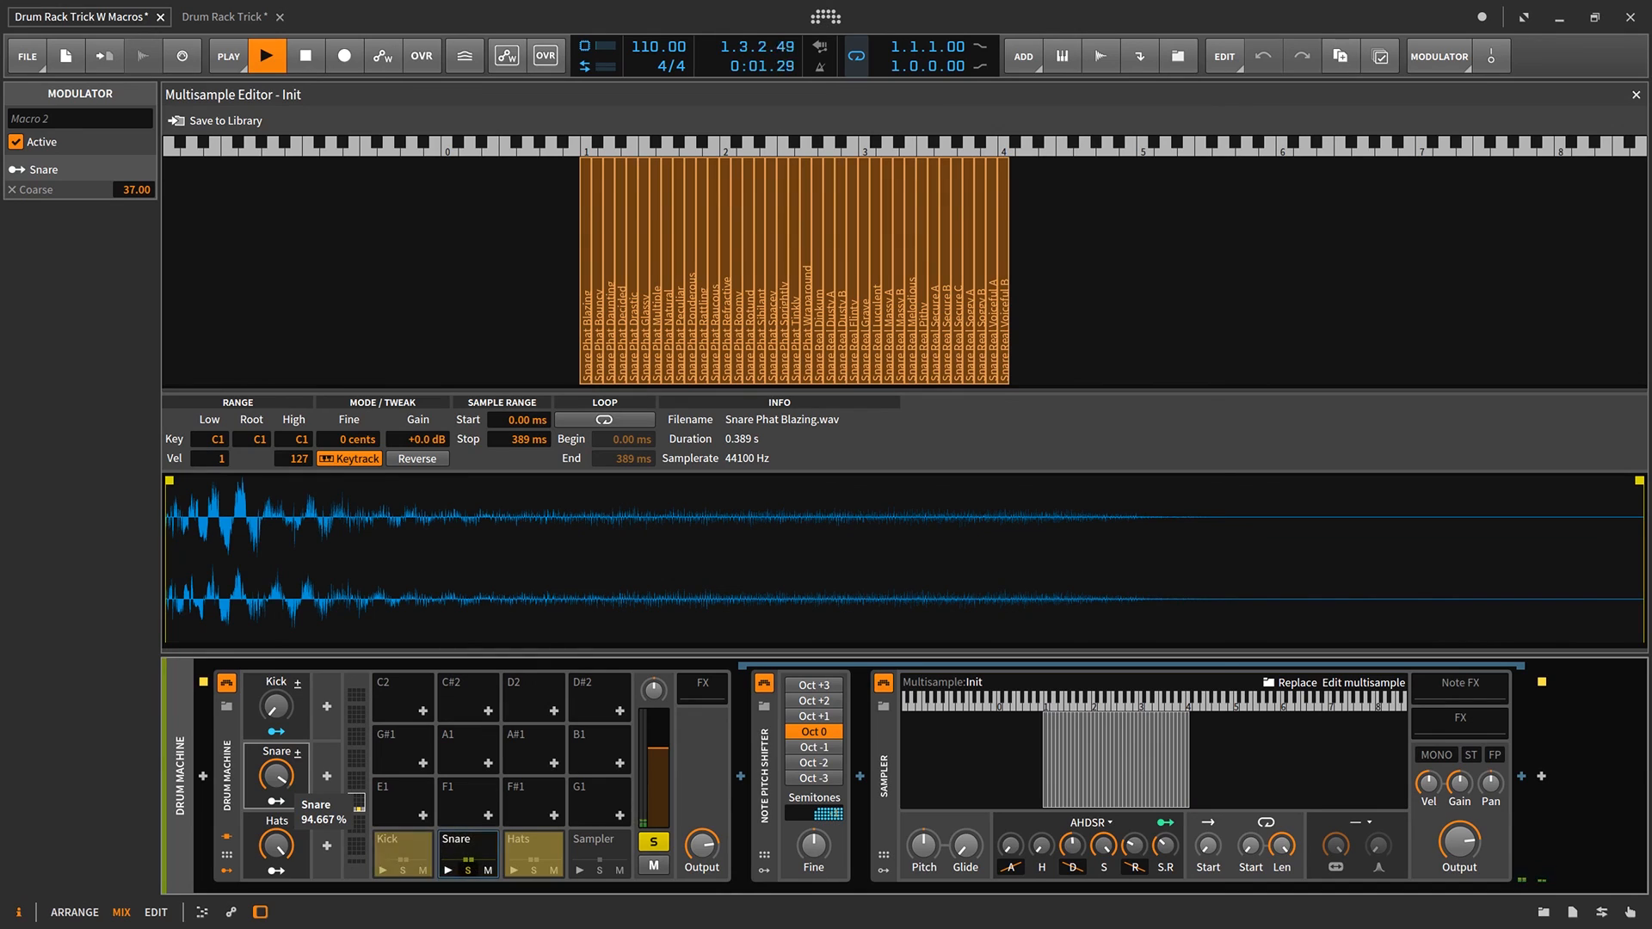
{"action": "key", "text": "space"}
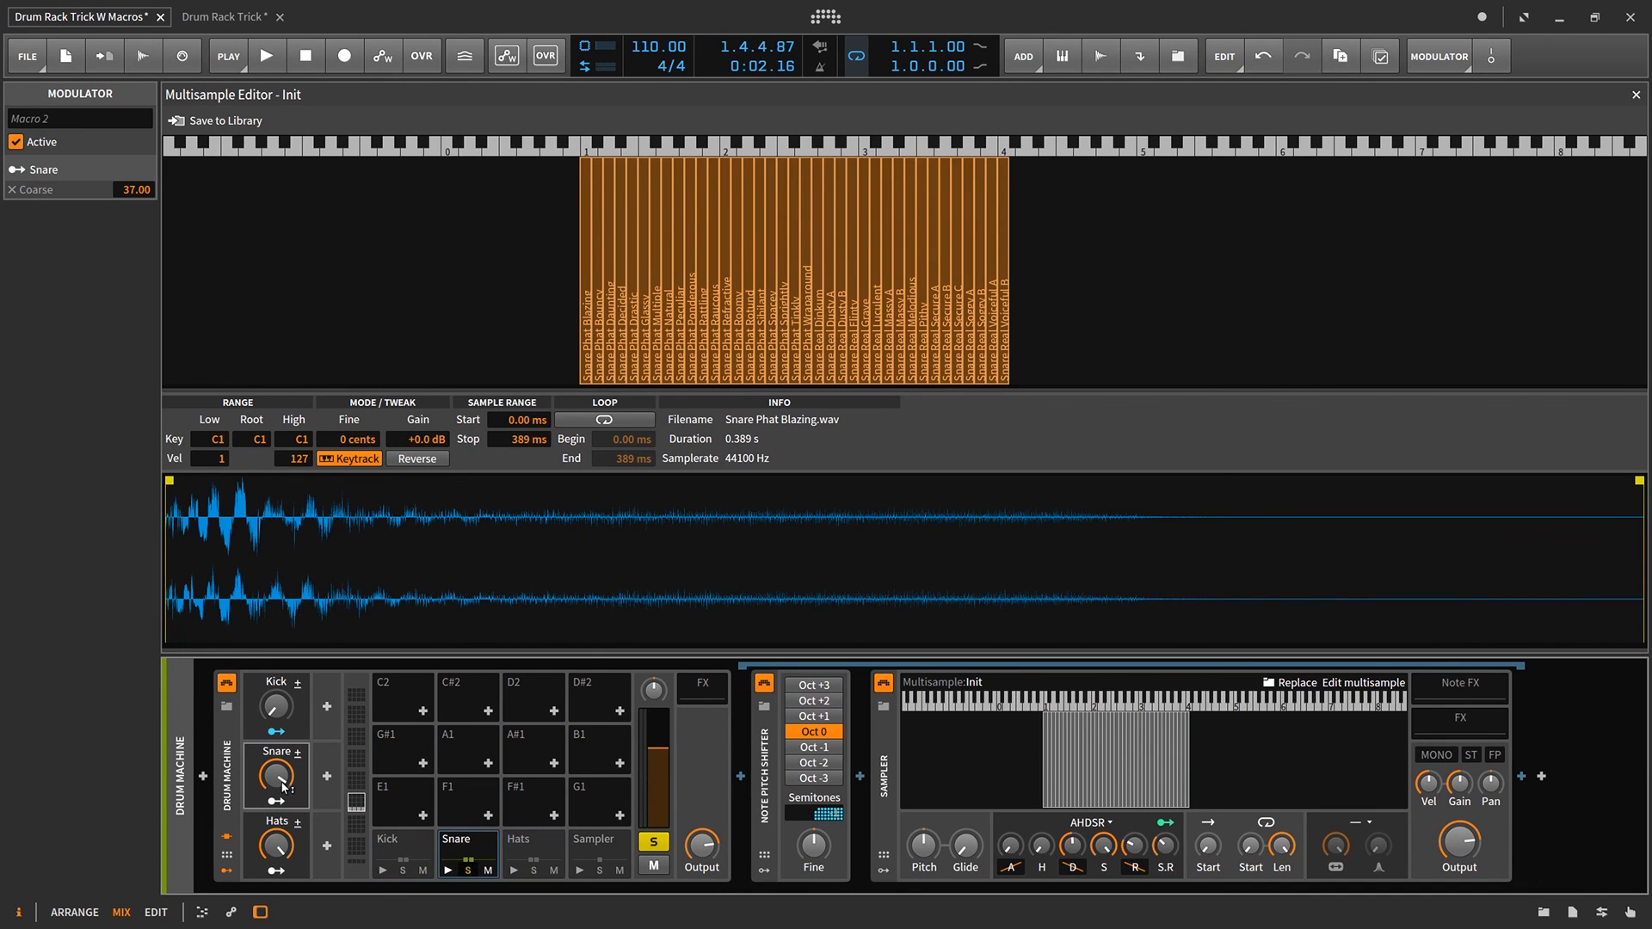
{"action": "mouse_move", "coordinate": [284, 787]}
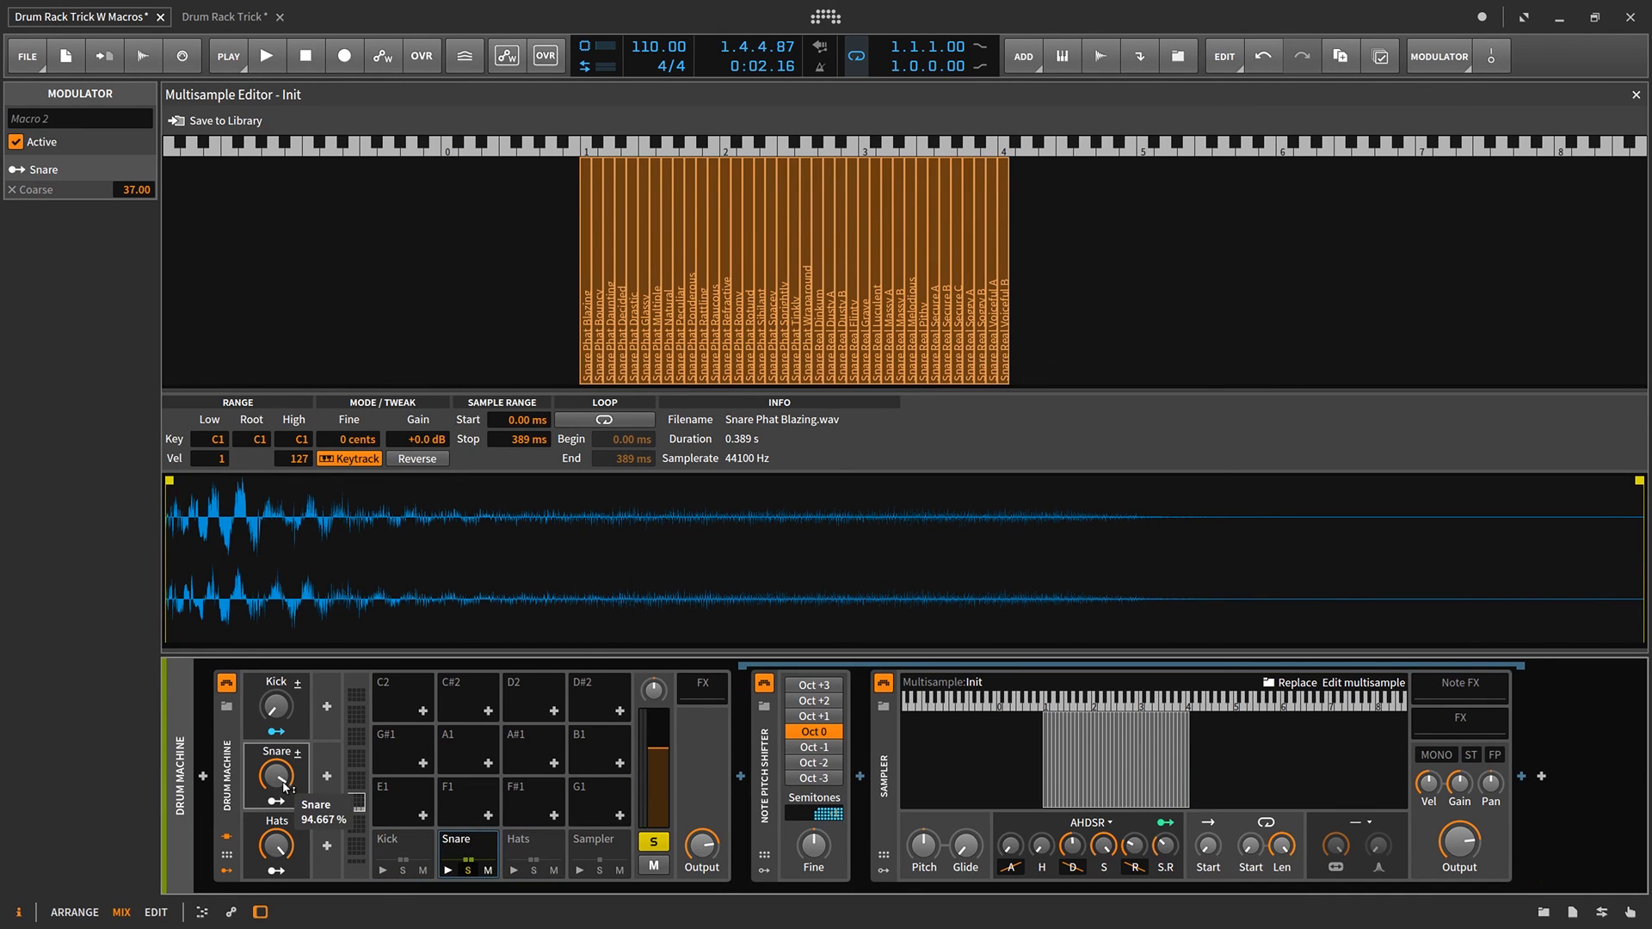
Set the Snare macro's Coarse modulation amount to 36 and audition the loop with the macro at its minimum.
{"action": "double_click", "coordinate": [129, 190]}
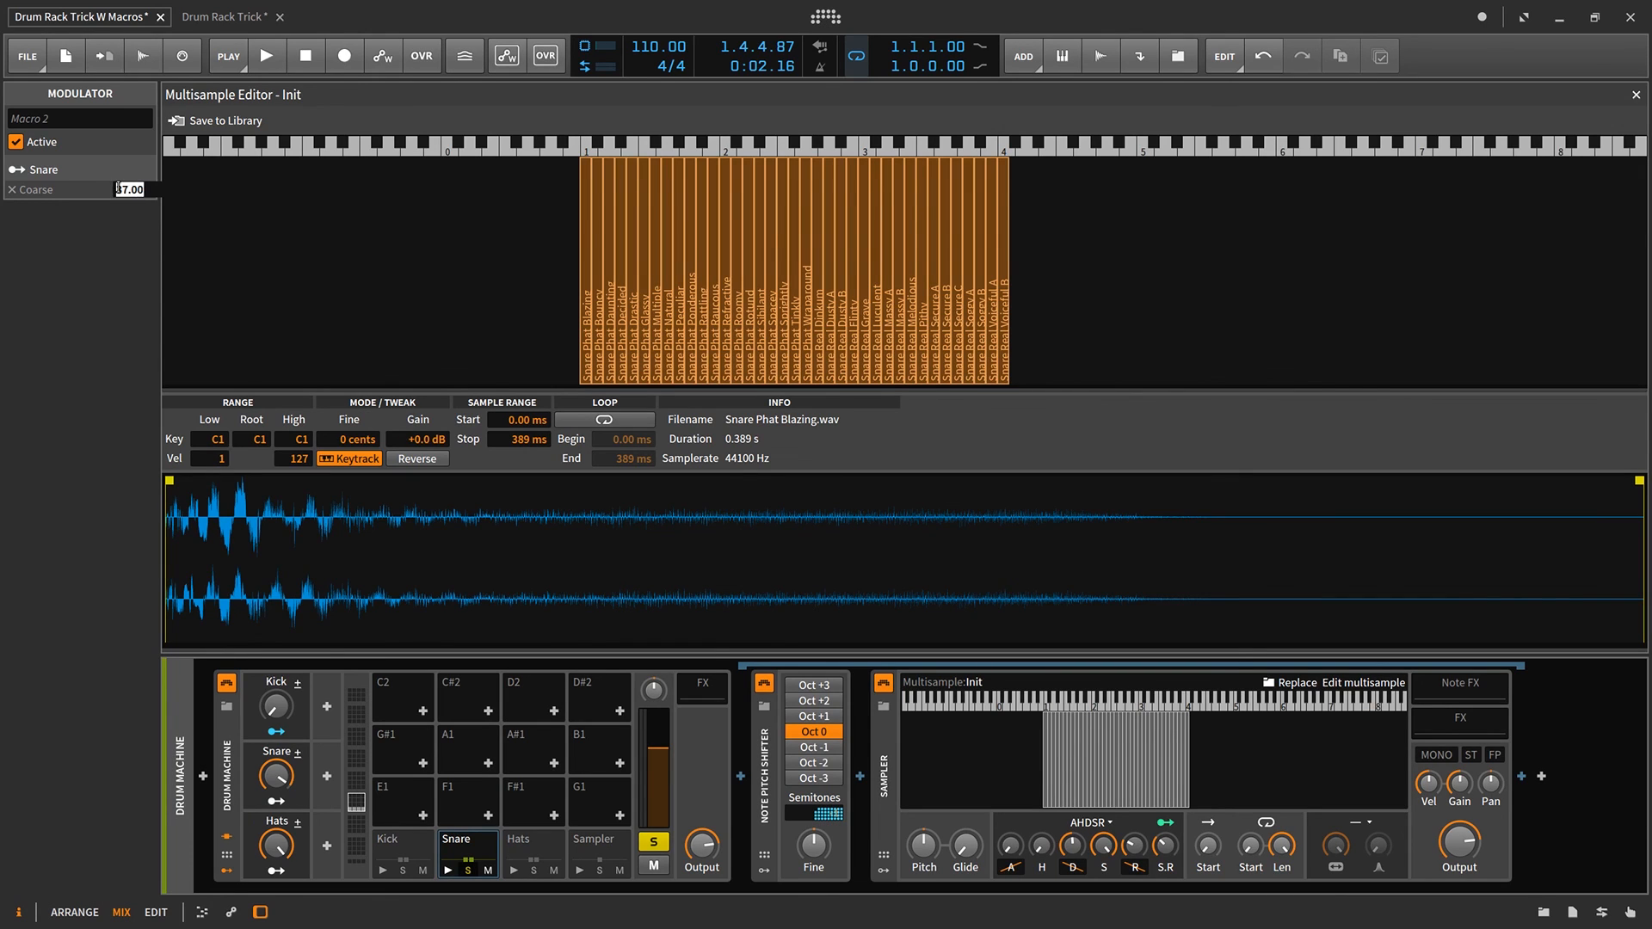
{"action": "type", "text": "36"}
{"action": "key", "text": "Return"}
{"action": "key", "text": "space"}
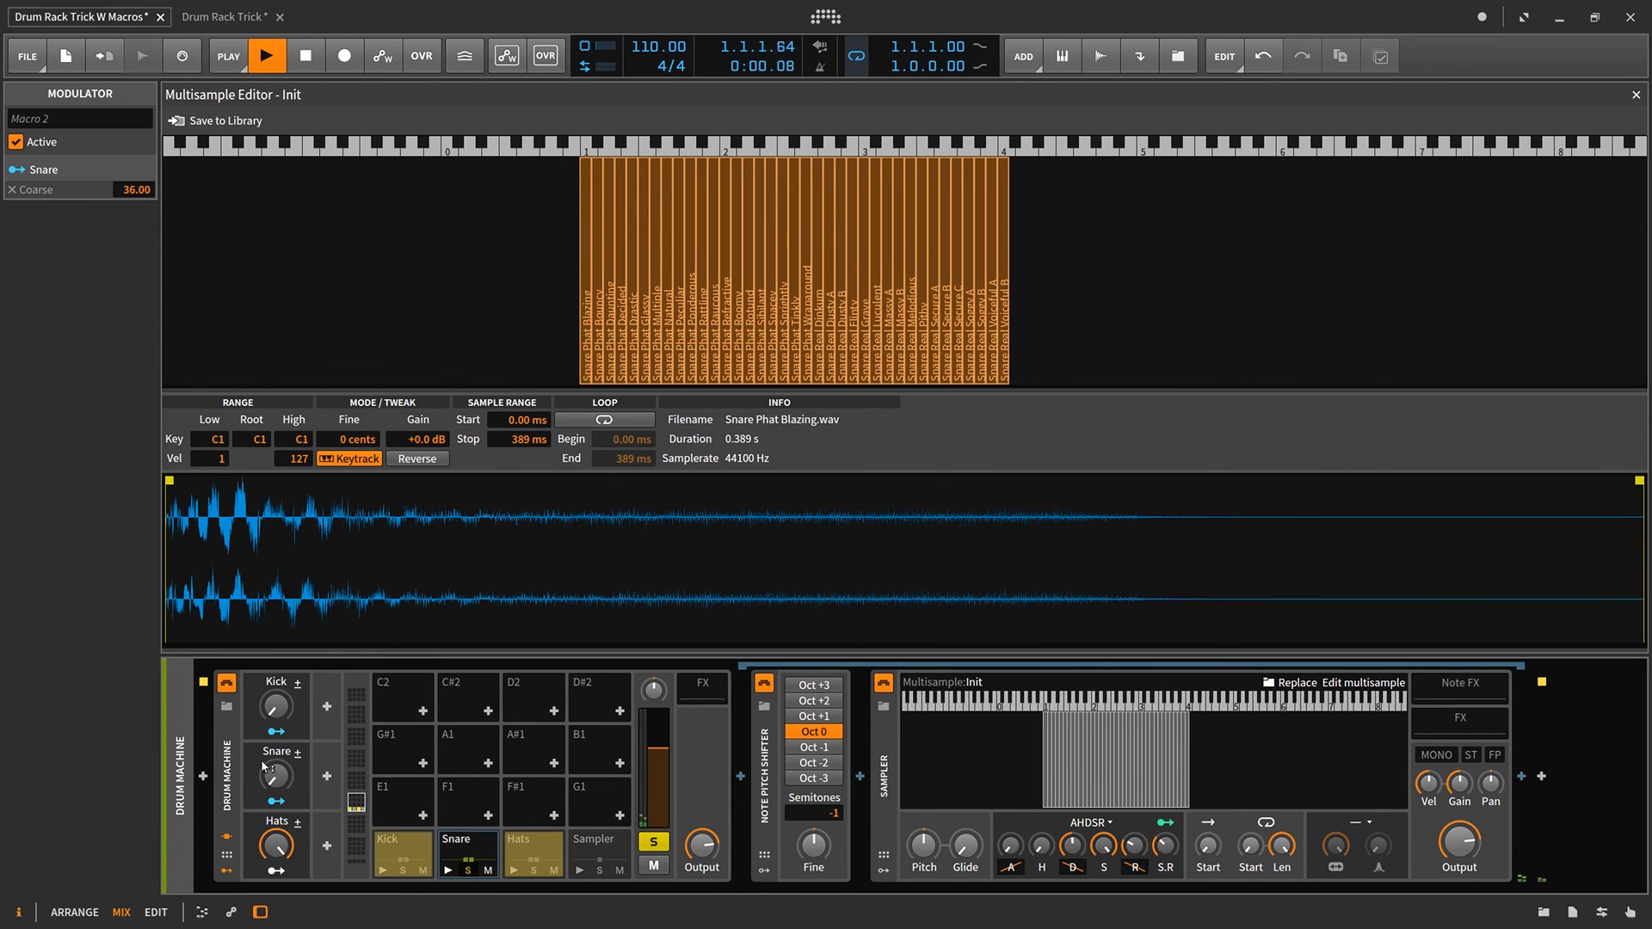
{"action": "mouse_move", "coordinate": [263, 766]}
{"action": "left_mouse_down"}
{"action": "mouse_move", "coordinate": [263, 710]}
{"action": "mouse_move", "coordinate": [263, 785]}
{"action": "left_mouse_up"}
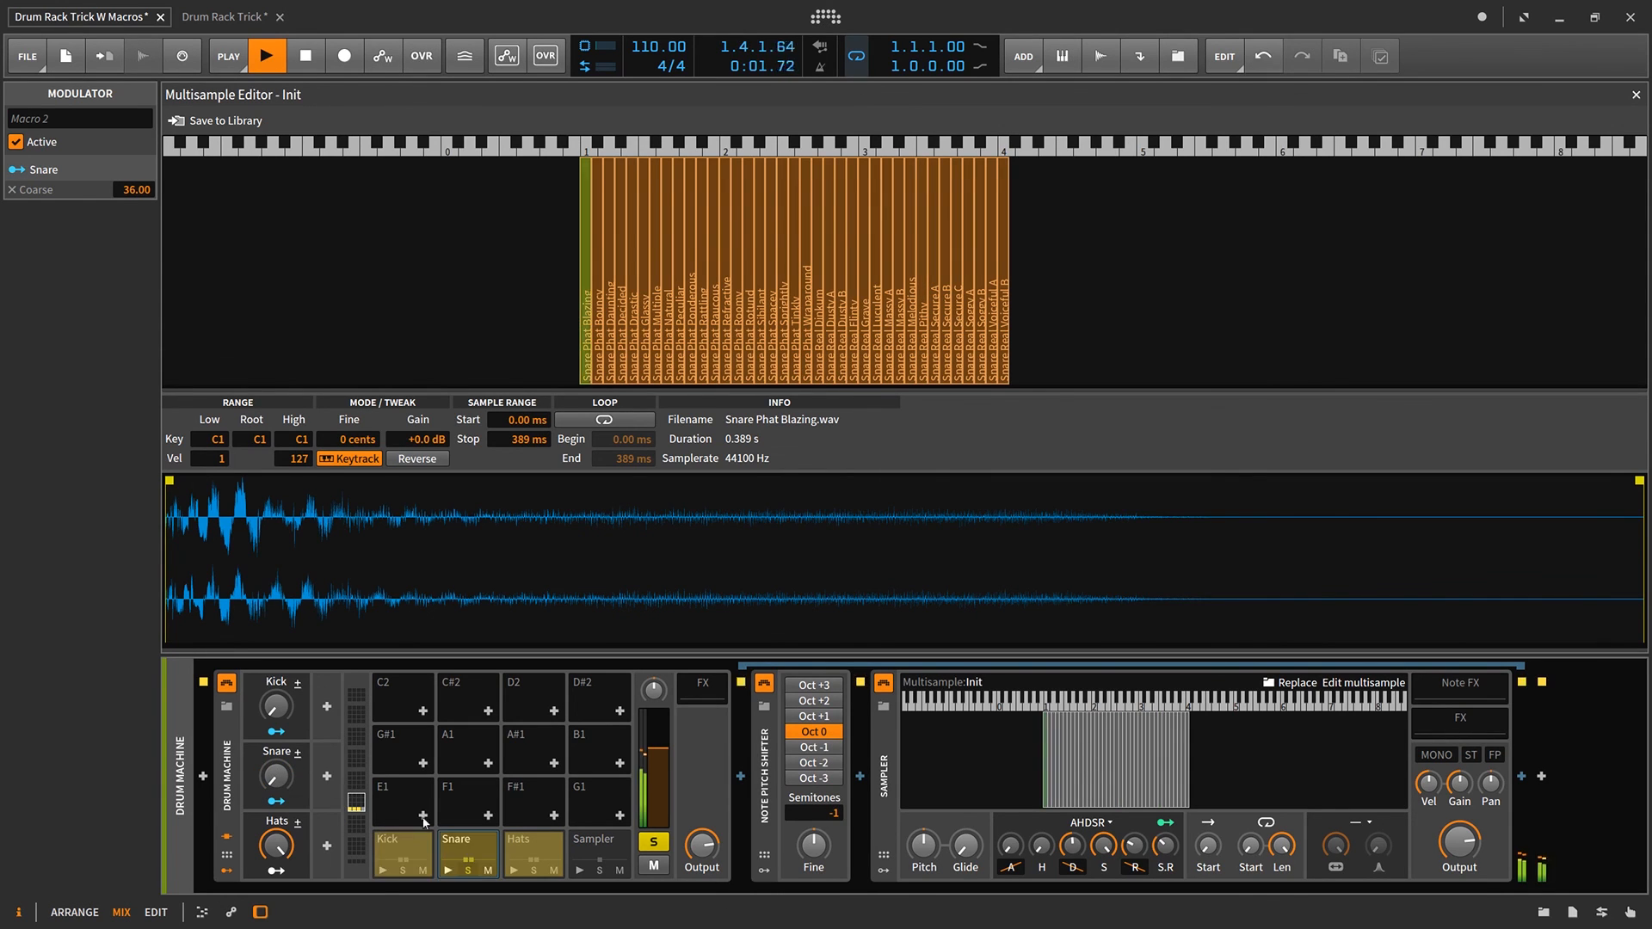
{"action": "key", "text": "space"}
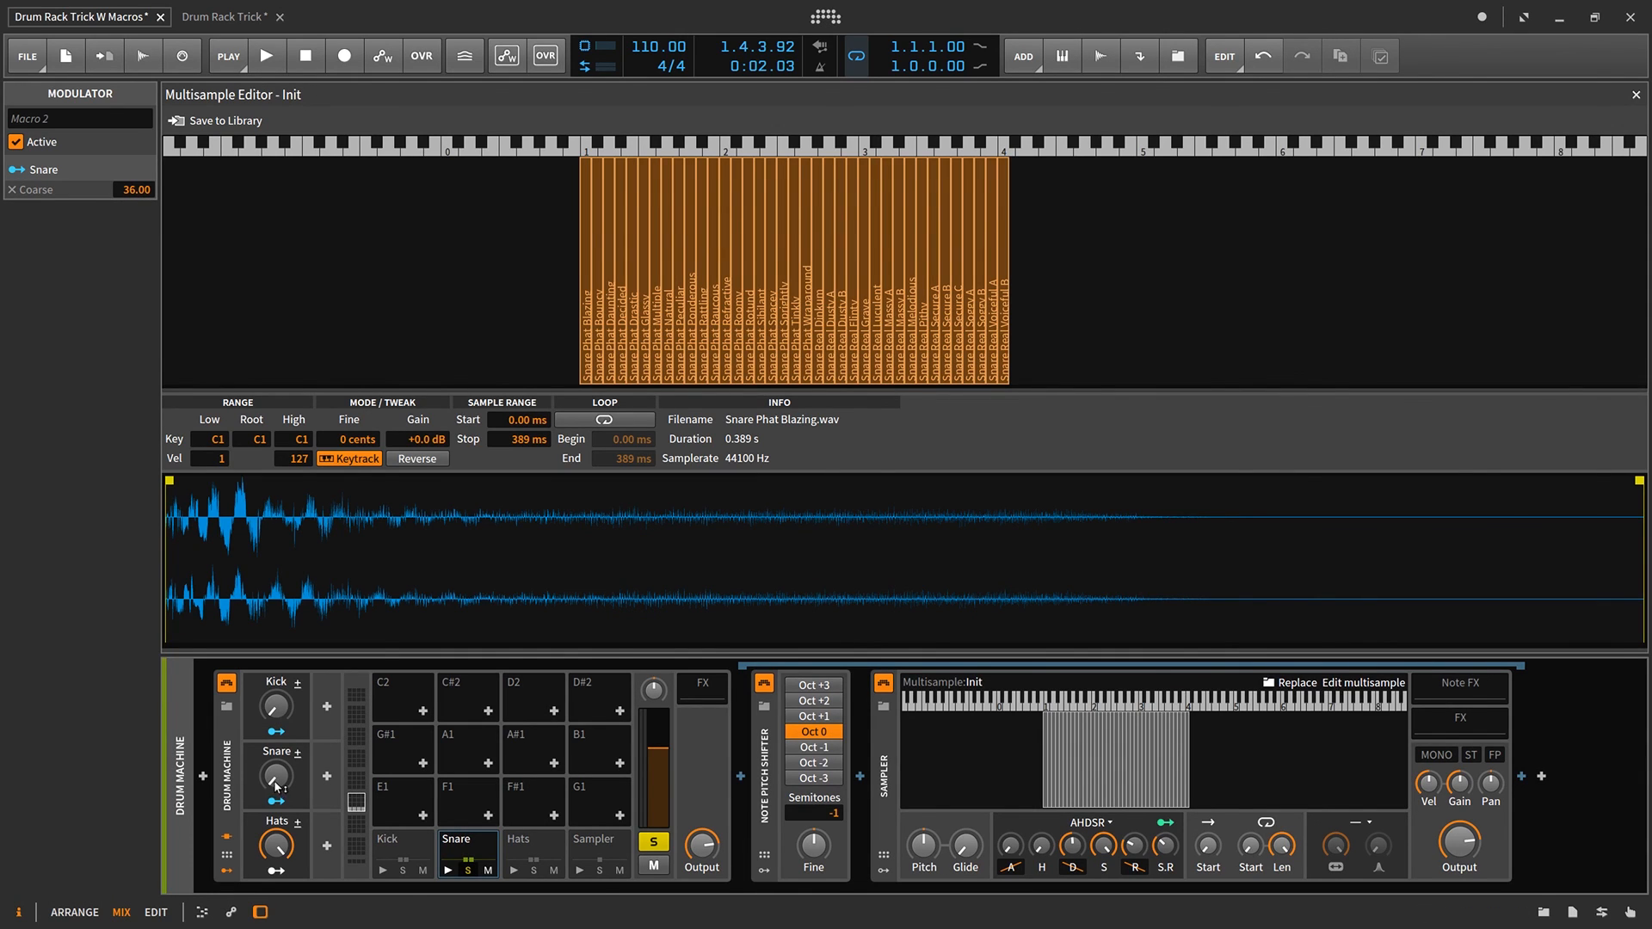
{"action": "mouse_move", "coordinate": [276, 784]}
Unsolo the Snare pad, play the full loop, and vary the Kick, Snare and Hats macros.
{"action": "left_click", "coordinate": [469, 870]}
{"action": "left_click", "coordinate": [276, 62]}
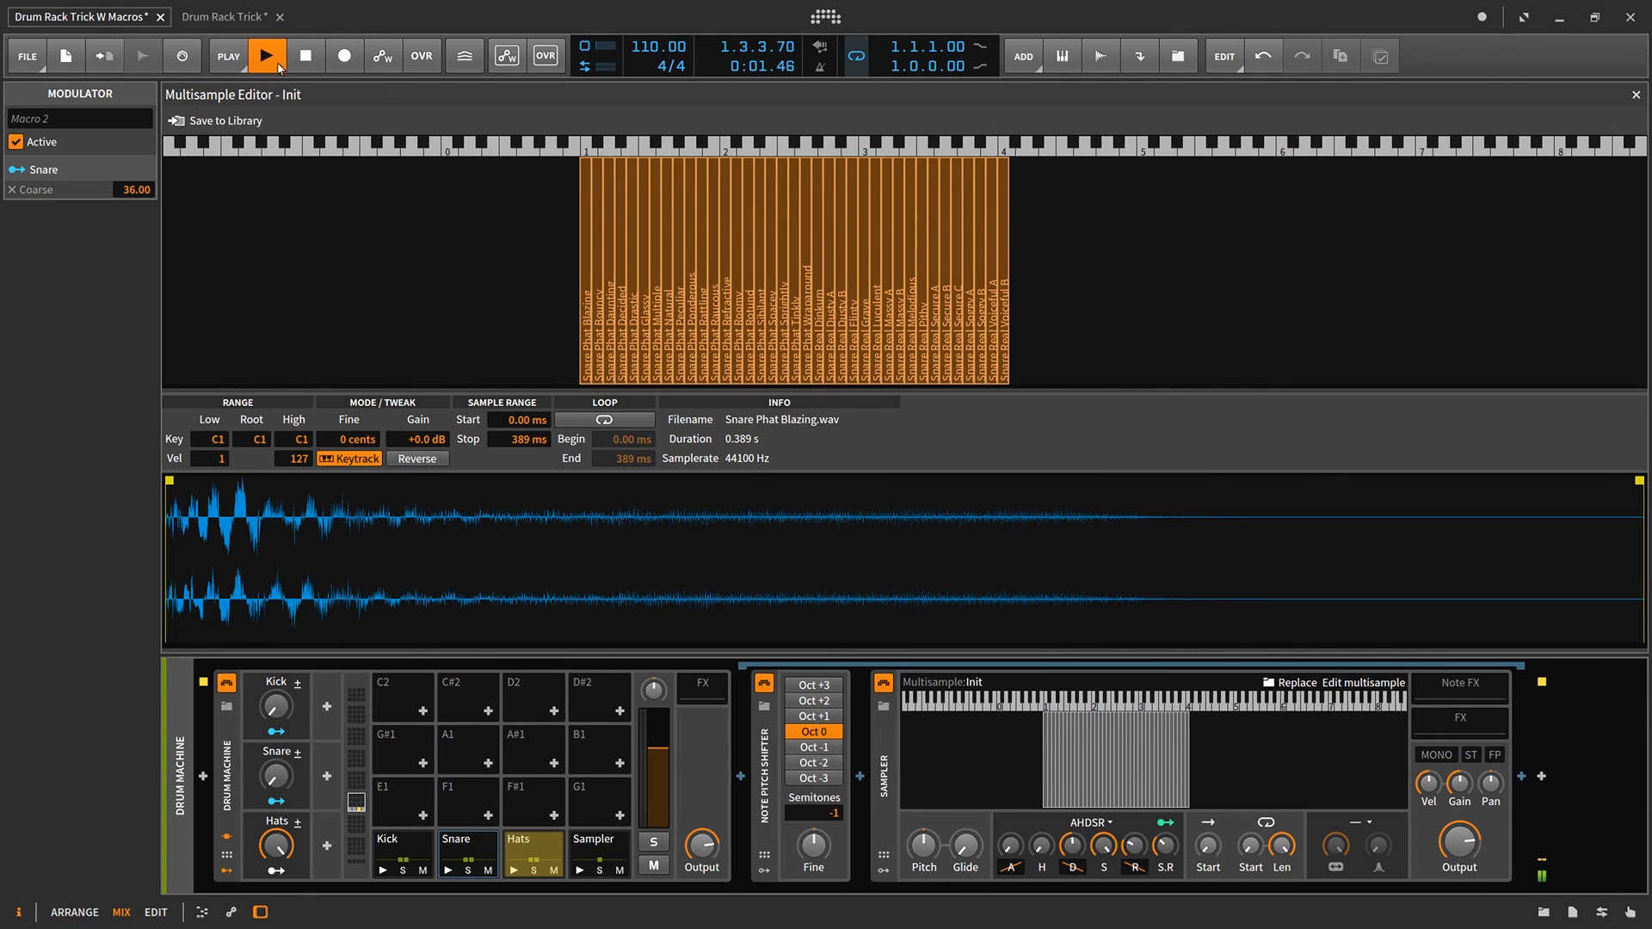
{"action": "left_click_drag", "start_coordinate": [275, 706], "coordinate": [276, 688]}
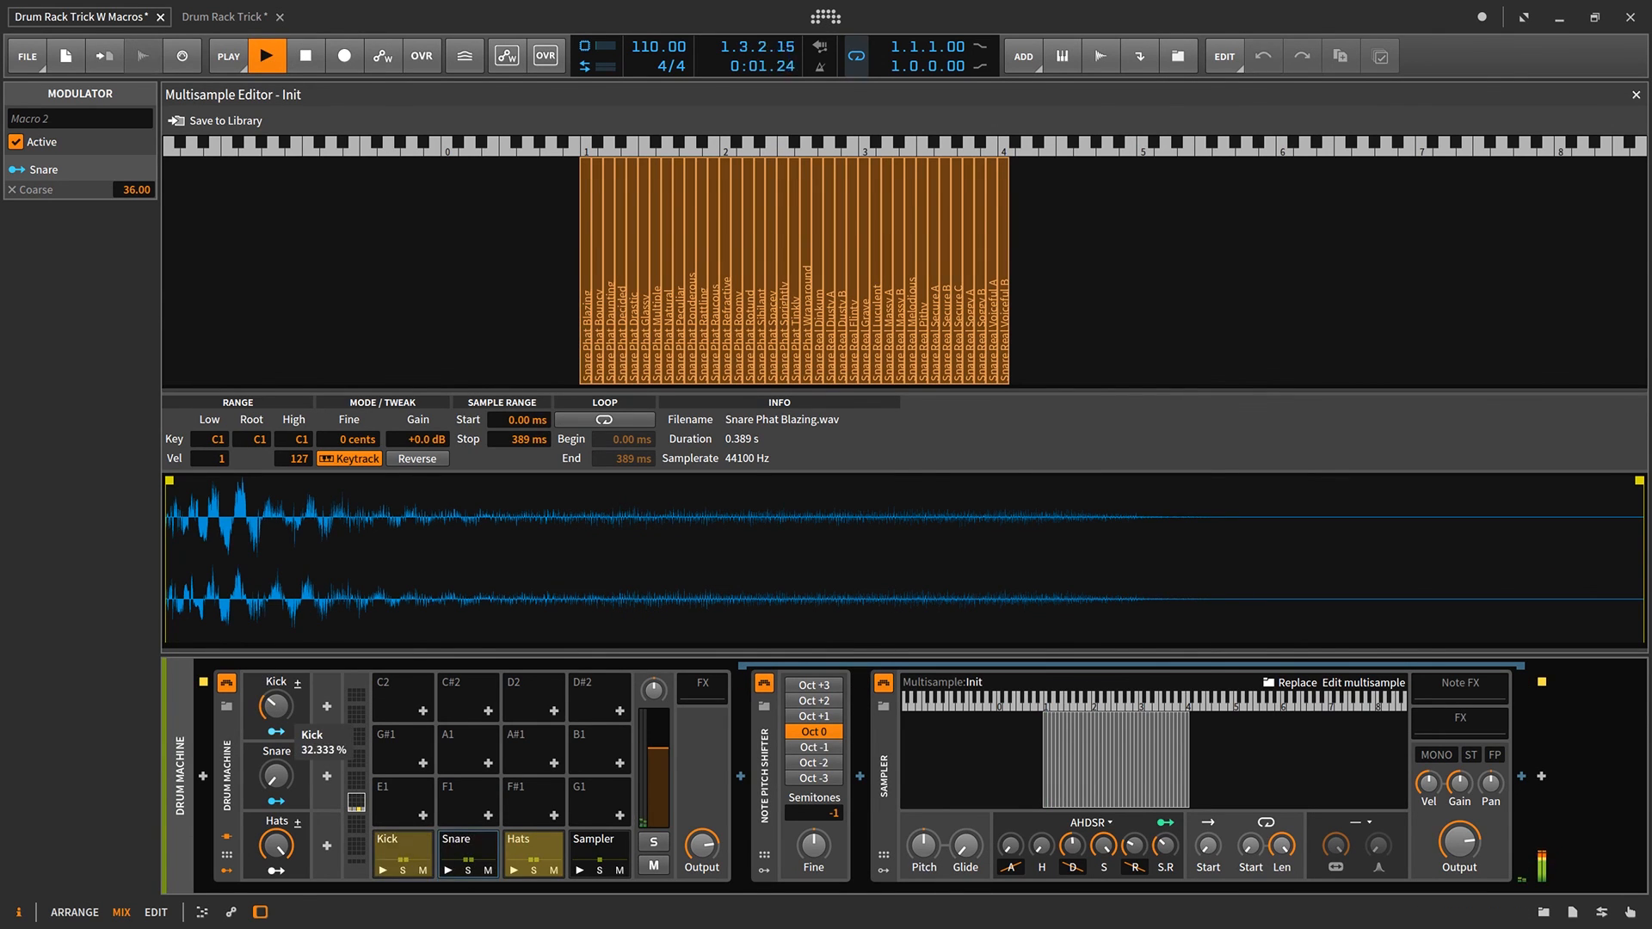
{"action": "left_click_drag", "start_coordinate": [276, 776], "coordinate": [276, 753]}
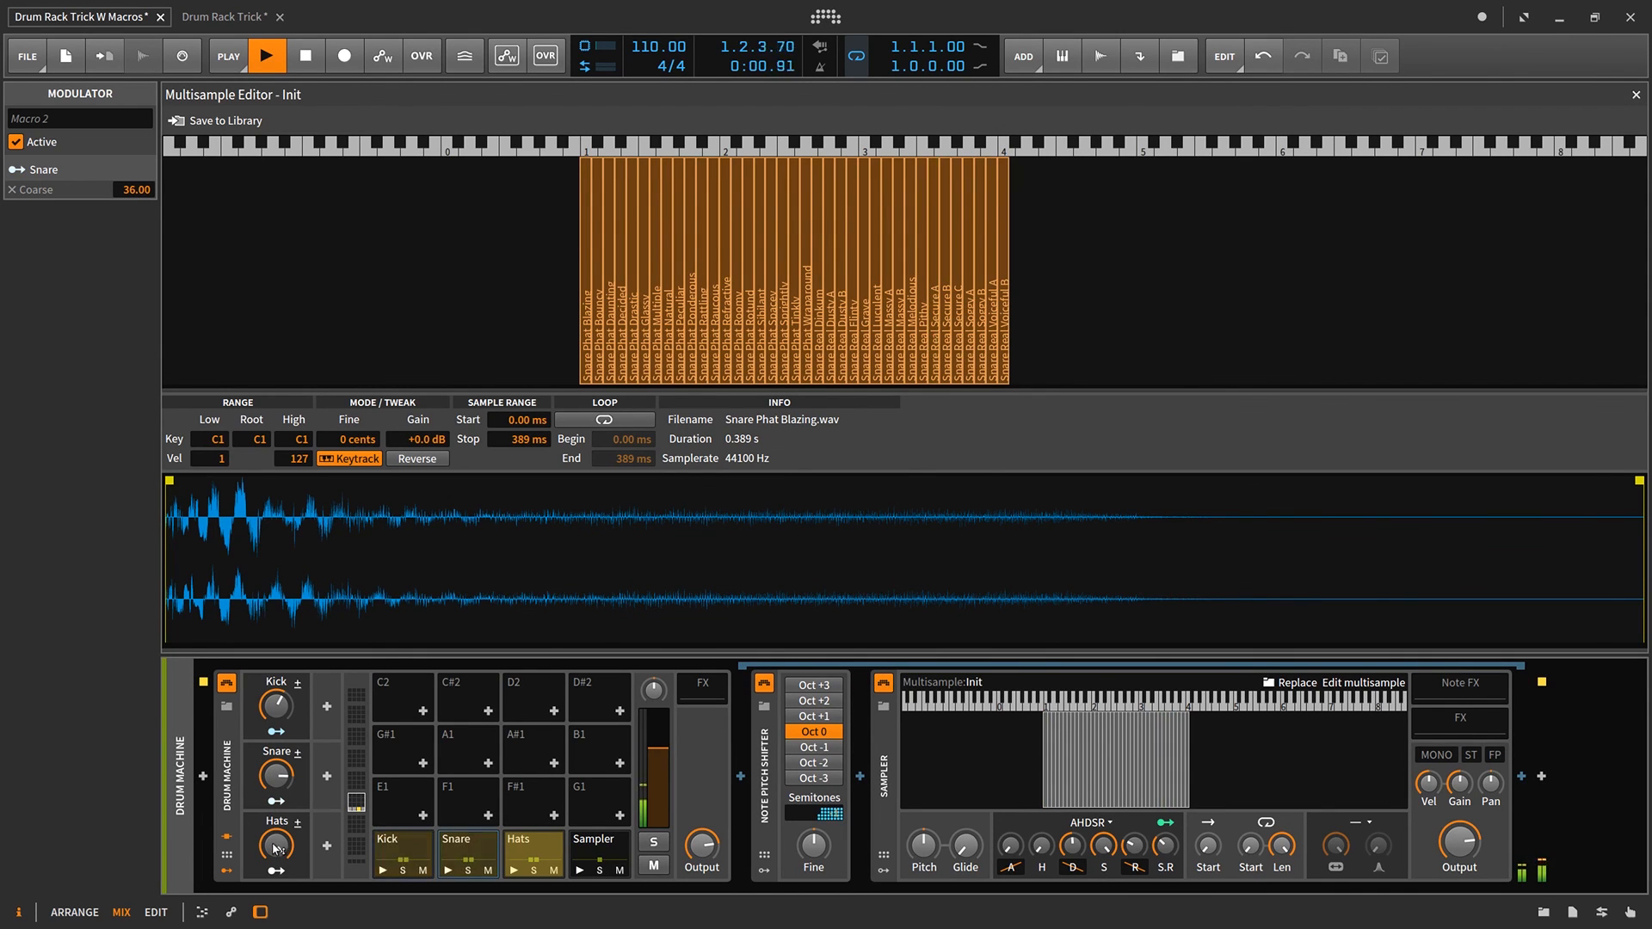
{"action": "left_click_drag", "start_coordinate": [274, 848], "coordinate": [273, 836]}
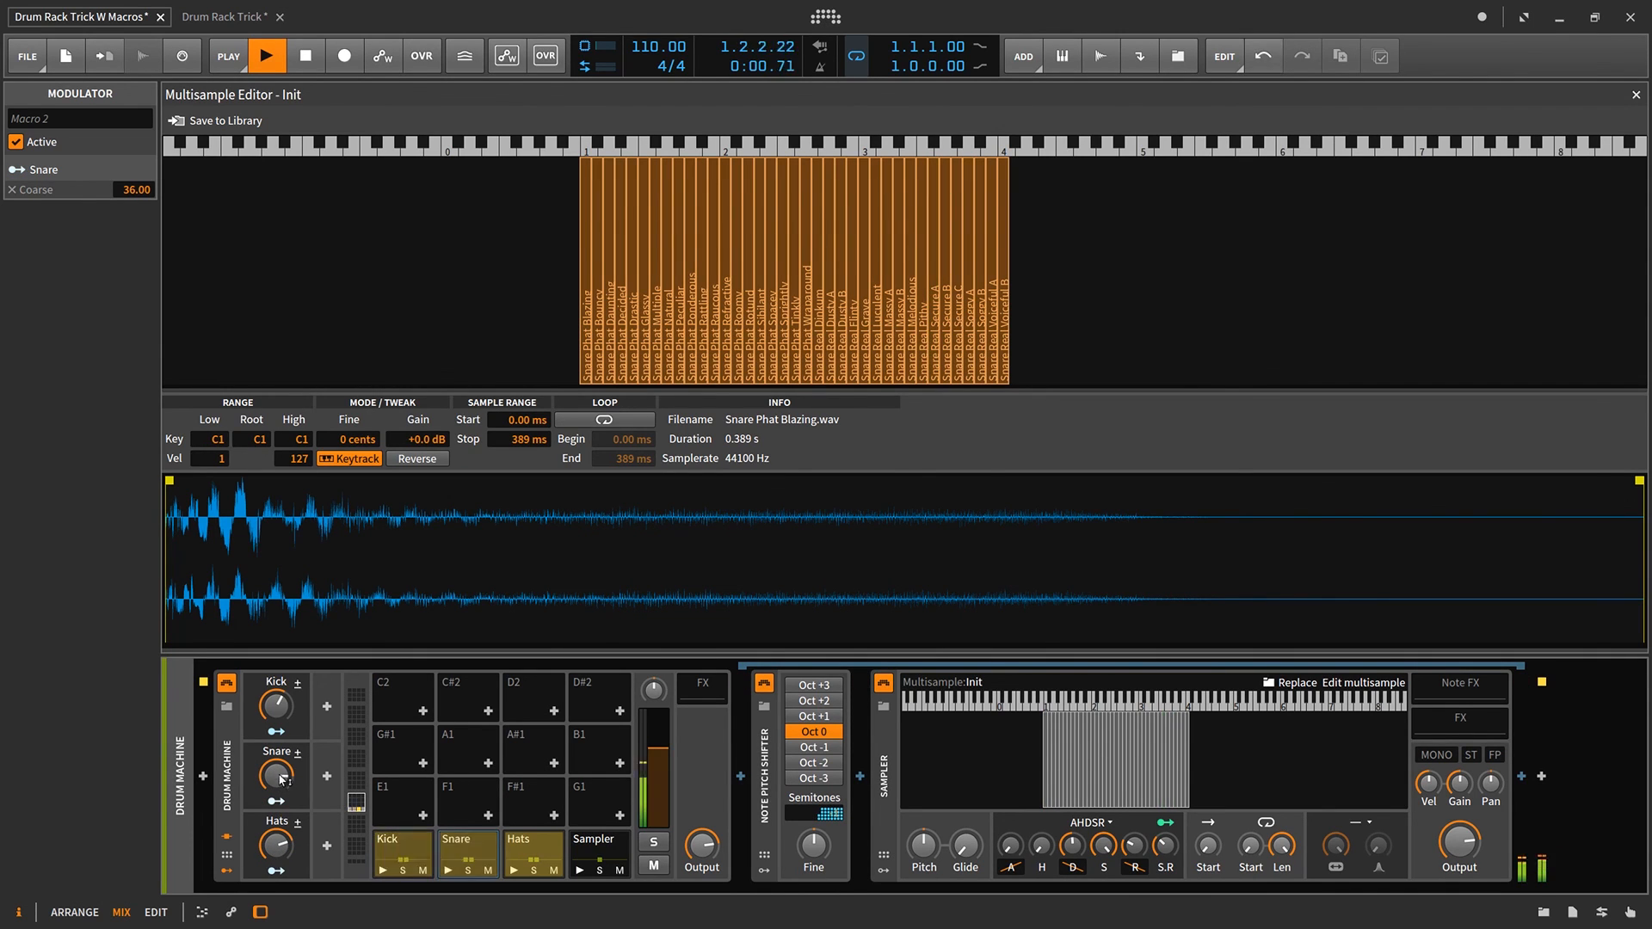
Collapse the Drum Machine to just its Kick, Snare and Hats macros and stop loop playback.
{"action": "left_click", "coordinate": [229, 855]}
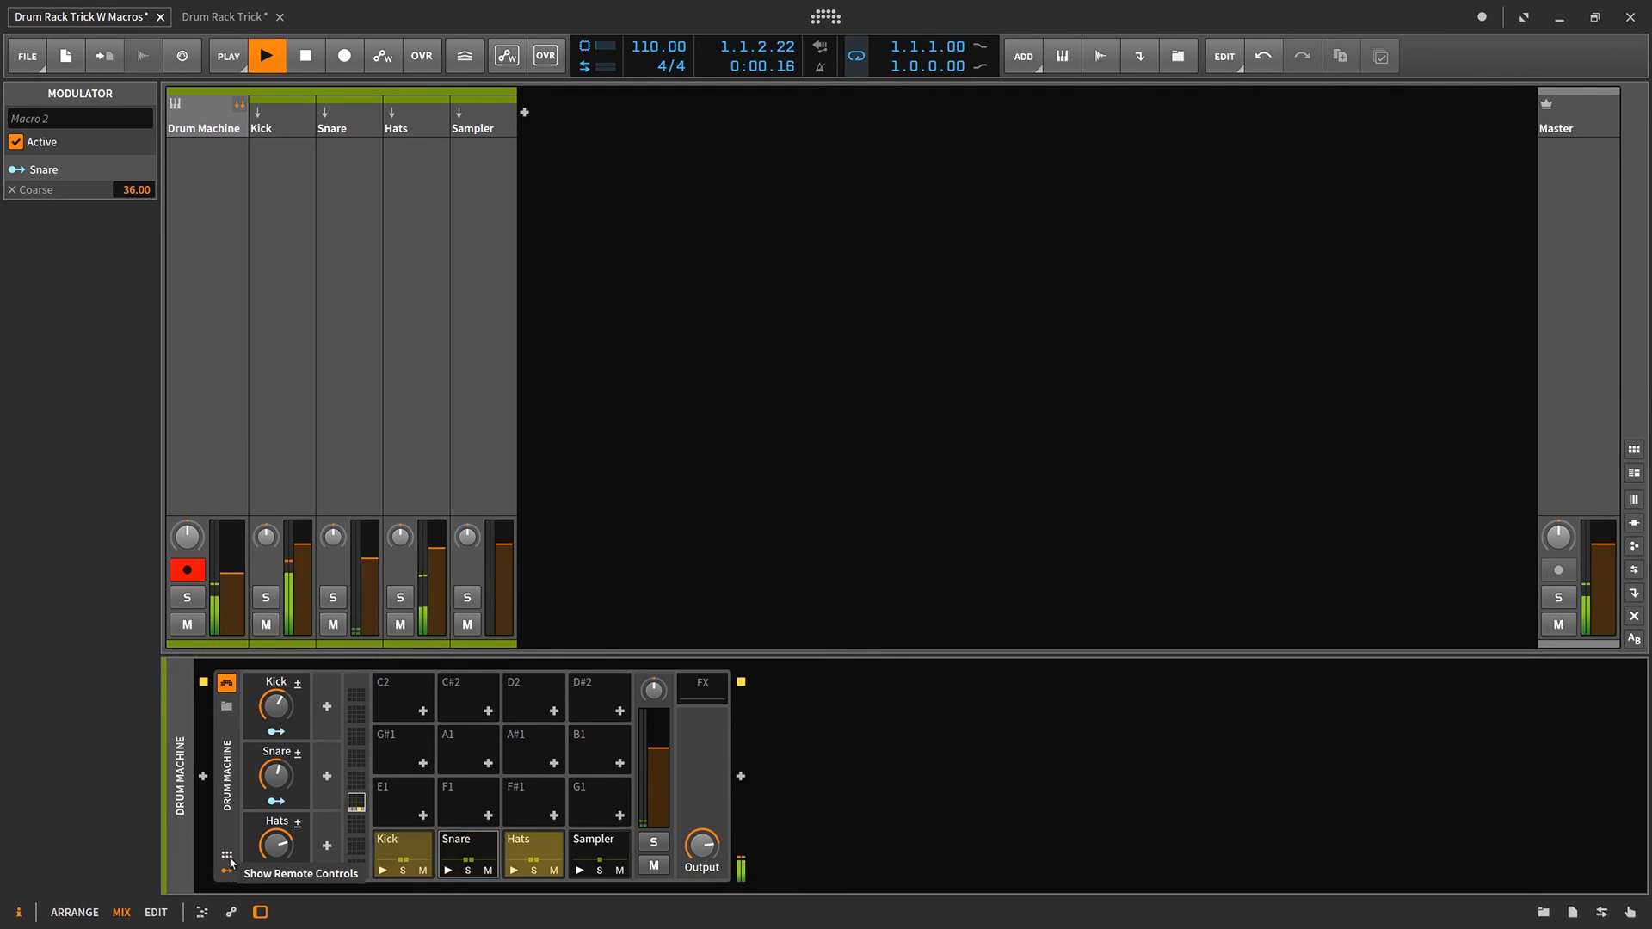
{"action": "left_click", "coordinate": [227, 857]}
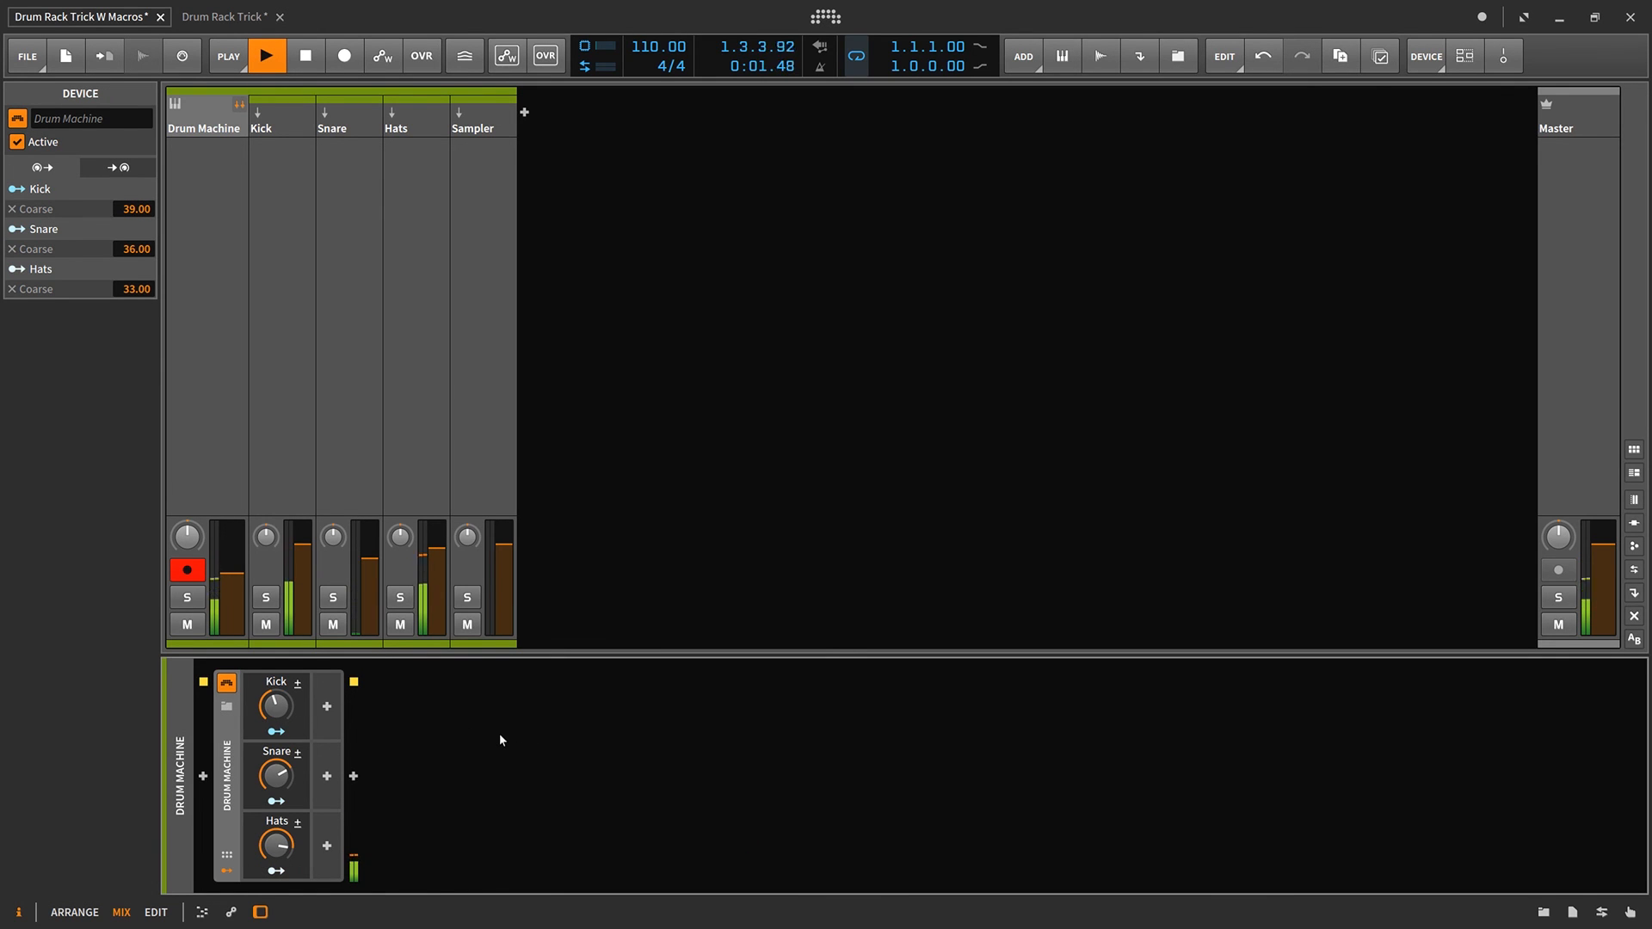
{"action": "key", "text": "space"}
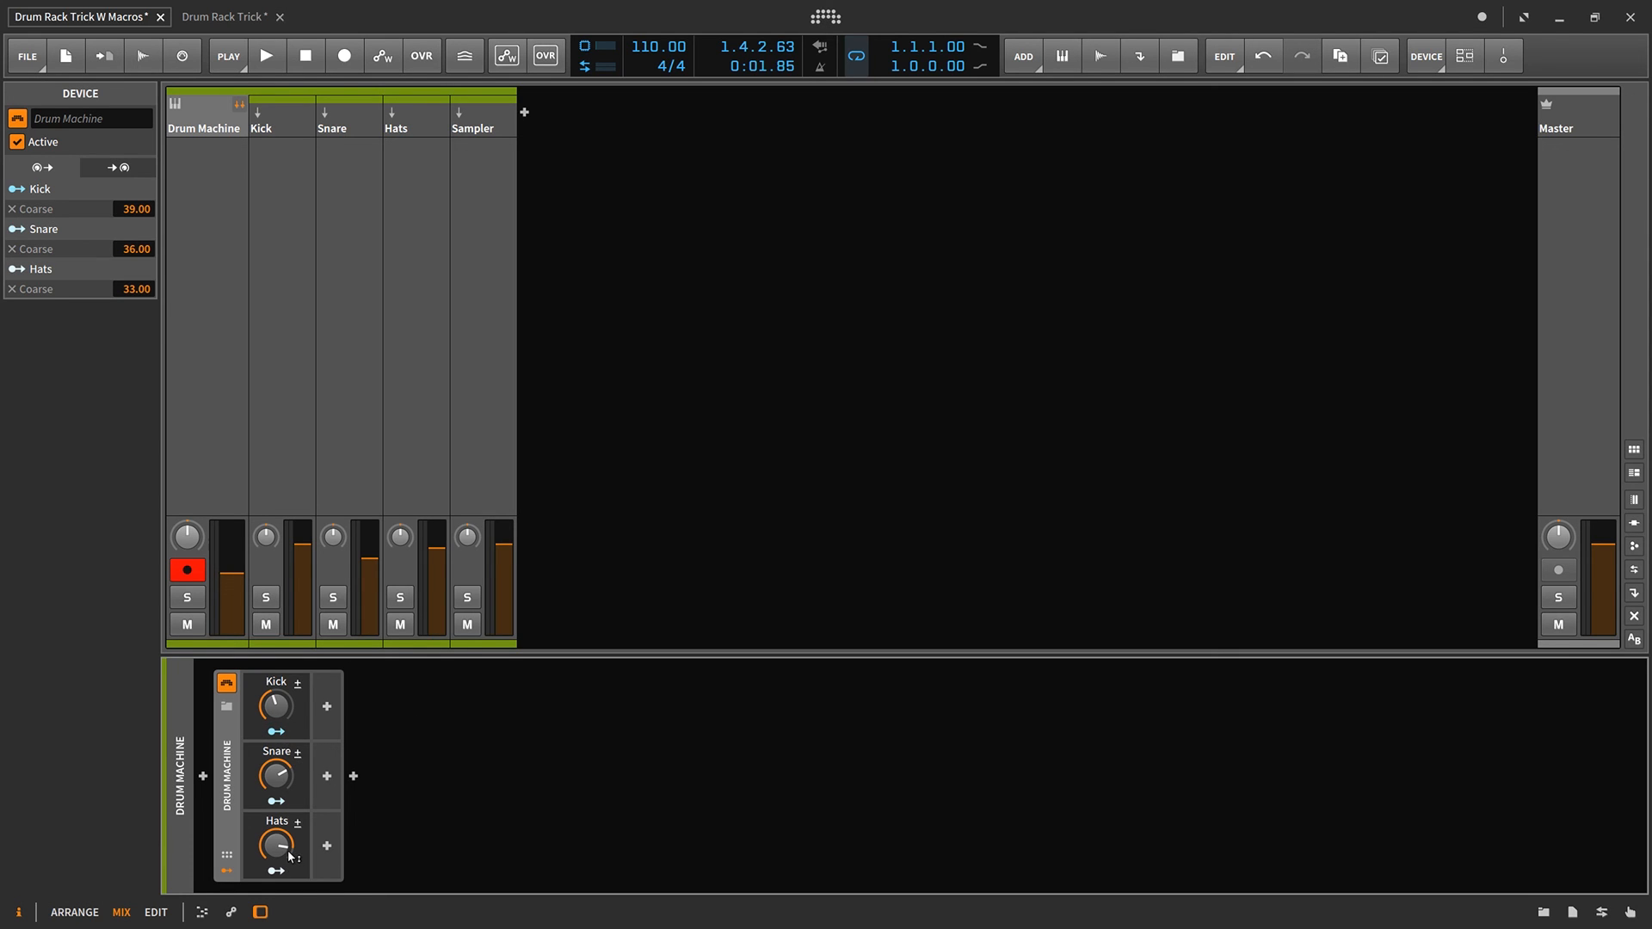
{"action": "mouse_move", "coordinate": [287, 849]}
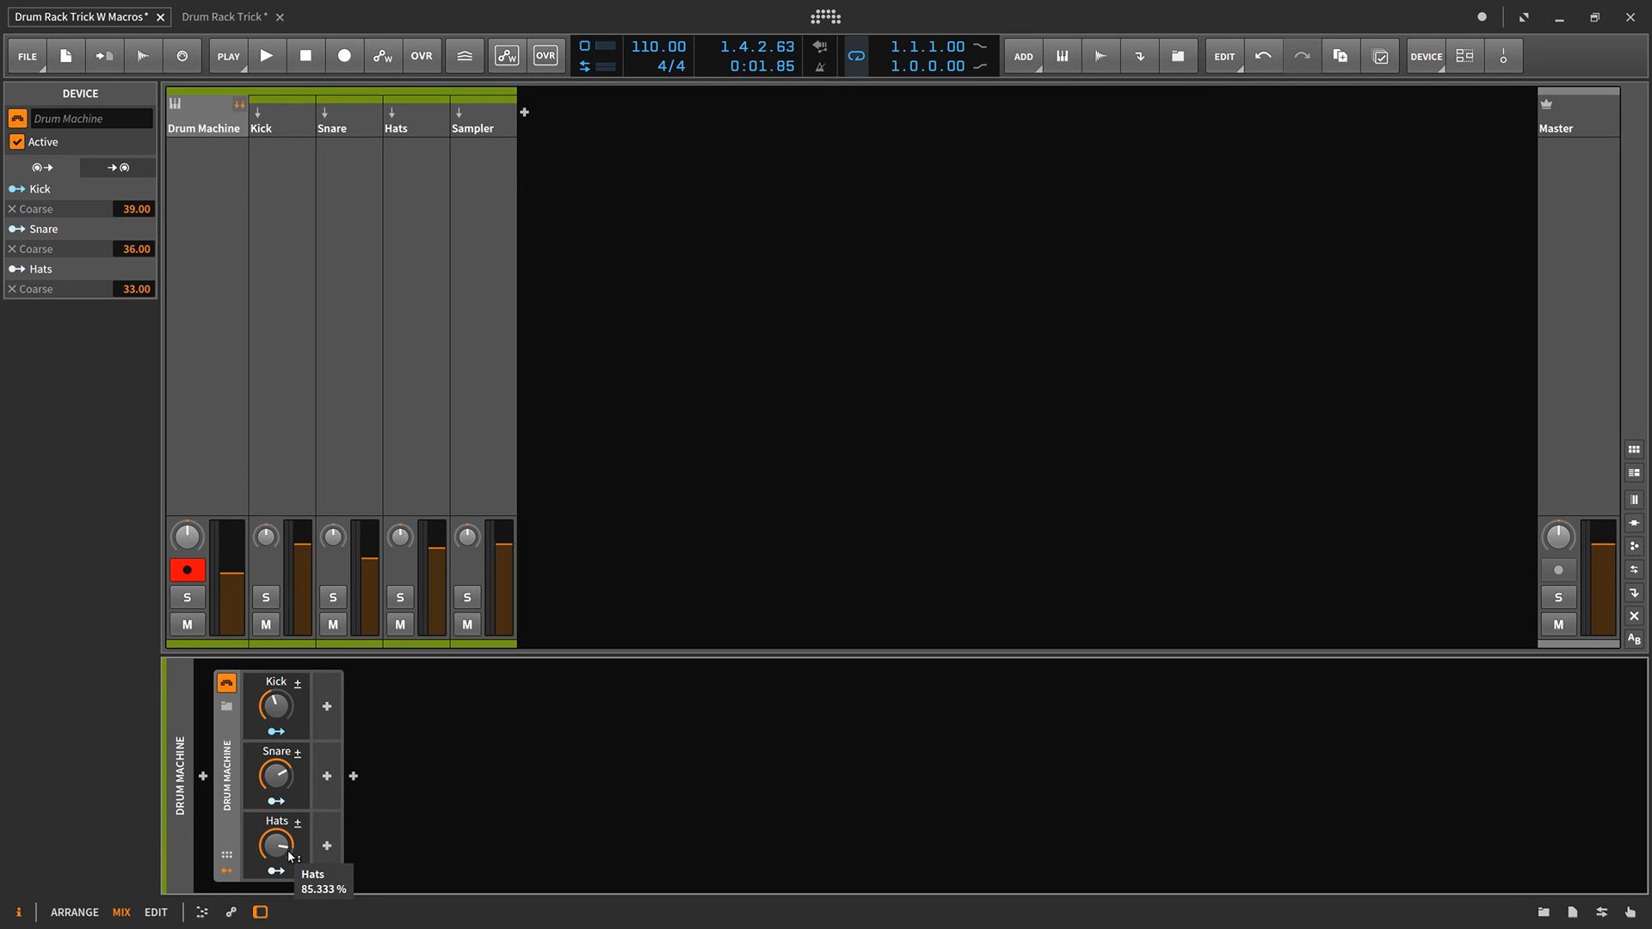